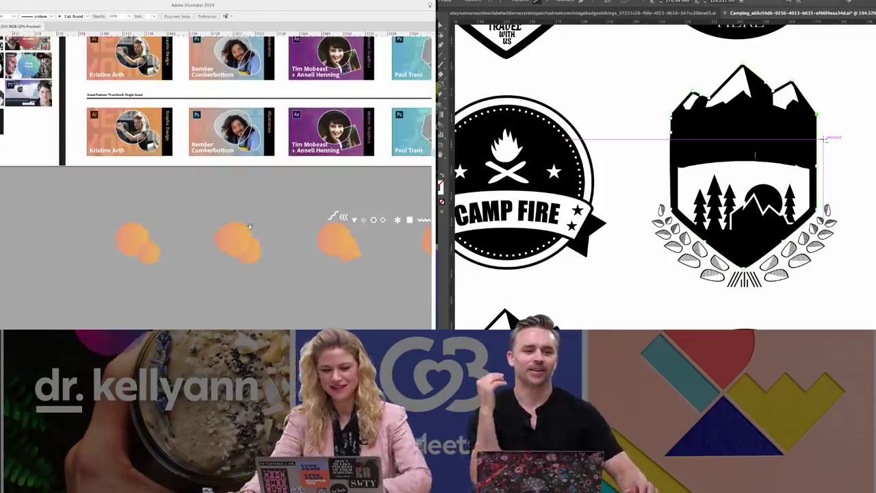
# - Move the row of orange gradient shapes up over the photo frames of the single-guest thumbnails
pyautogui.moveTo(254, 230); pyautogui.dragTo(128, 228)
pyautogui.moveTo(323, 292); pyautogui.dragTo(263, 290)
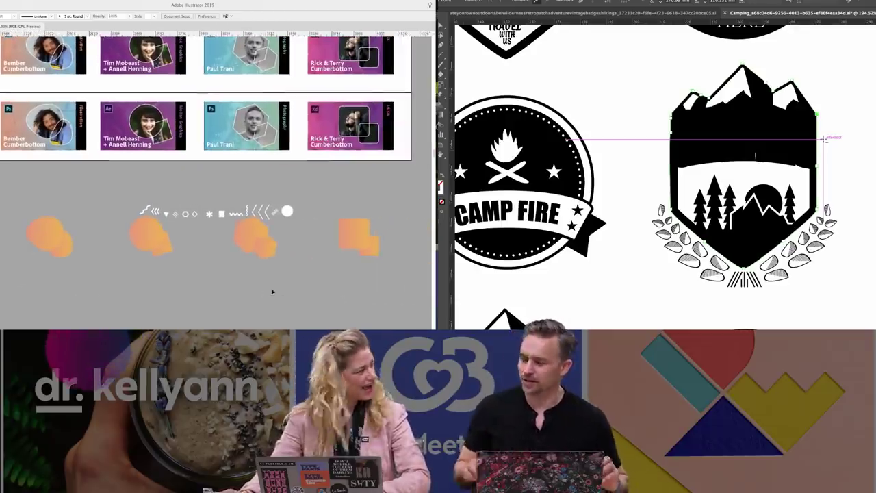
pyautogui.moveTo(51, 245); pyautogui.dragTo(55, 183)
pyautogui.moveTo(75, 183); pyautogui.dragTo(119, 203)
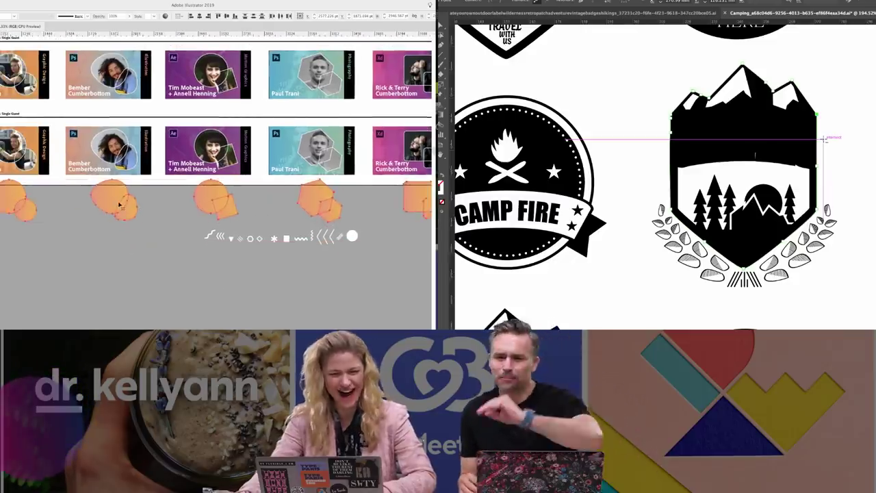
pyautogui.press('super+plus')
pyautogui.press('super+plus')
pyautogui.moveTo(67, 166); pyautogui.dragTo(293, 233)
pyautogui.moveTo(40, 227); pyautogui.dragTo(172, 246)
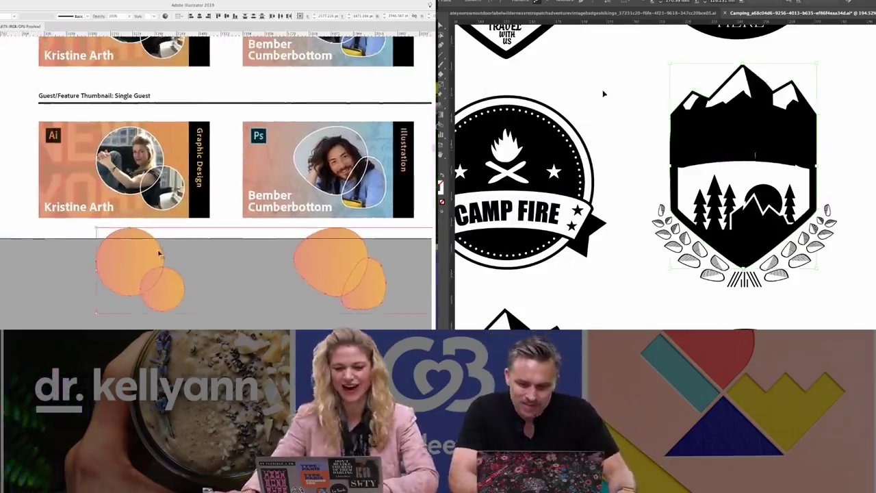
pyautogui.moveTo(166, 294); pyautogui.dragTo(167, 191)
pyautogui.moveTo(658, 123); pyautogui.dragTo(601, 93)
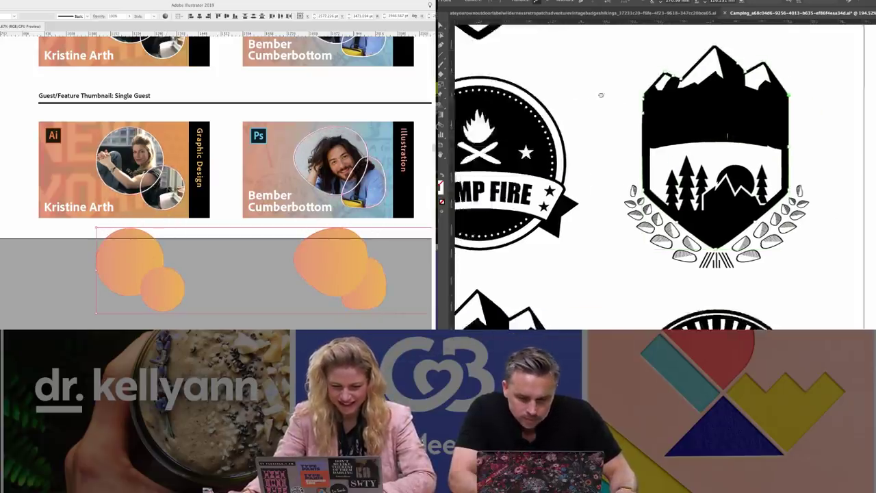
pyautogui.moveTo(167, 192); pyautogui.dragTo(167, 191)
# - Duplicate the mountain badge with the leaf wreath onto the empty canvas beside the artboard
pyautogui.moveTo(601, 94); pyautogui.dragTo(515, 114)
pyautogui.click(484, 106)
pyautogui.press('super+equal')
pyautogui.click(568, 114)
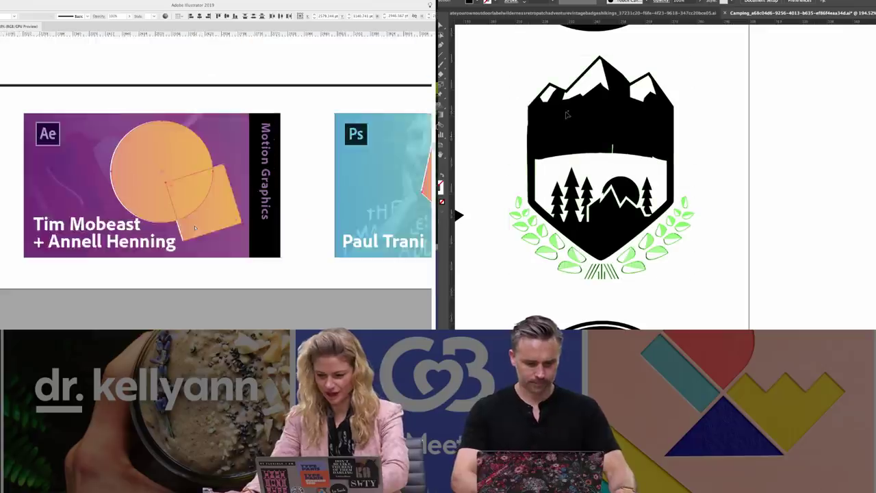
pyautogui.press('super+equal')
pyautogui.press('super+equal')
pyautogui.moveTo(153, 223); pyautogui.dragTo(204, 184)
pyautogui.moveTo(569, 126); pyautogui.dragTo(806, 125)
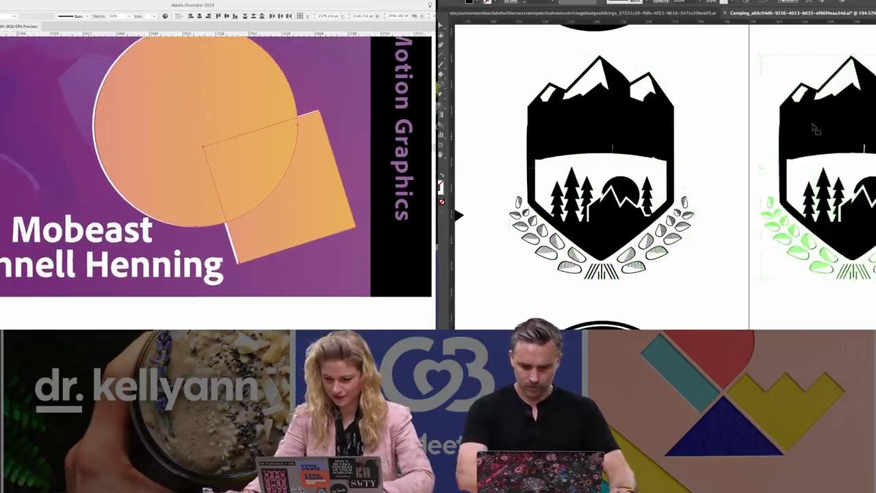
pyautogui.hscroll(5, 684, 137)
pyautogui.hscroll(-5, 274, 197)
pyautogui.moveTo(622, 120)
pyautogui.mouseDown()
pyautogui.moveTo(736, 118)
pyautogui.moveTo(602, 120)
pyautogui.moveTo(638, 119)
pyautogui.mouseUp()
pyautogui.hscroll(-5, 294, 196)
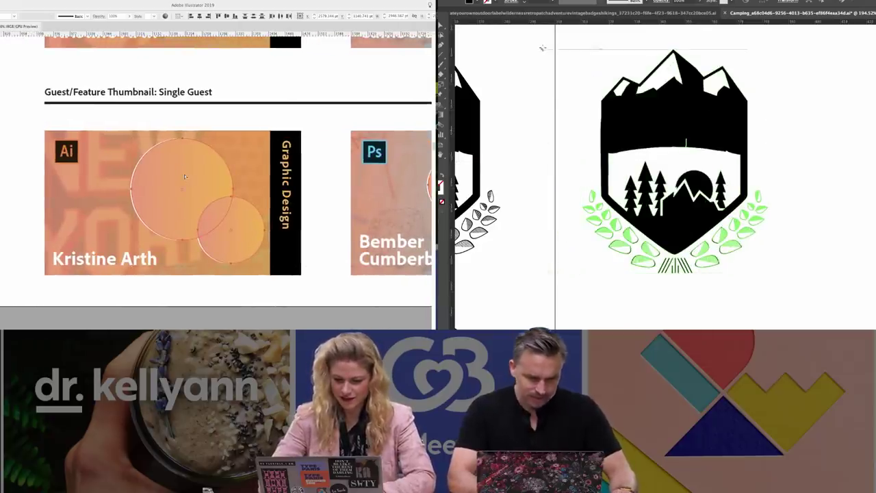
# - Draw a black rectangle about 84 mm wide over the upper half of the badge copy and select both together
pyautogui.moveTo(576, 42); pyautogui.dragTo(789, 152)
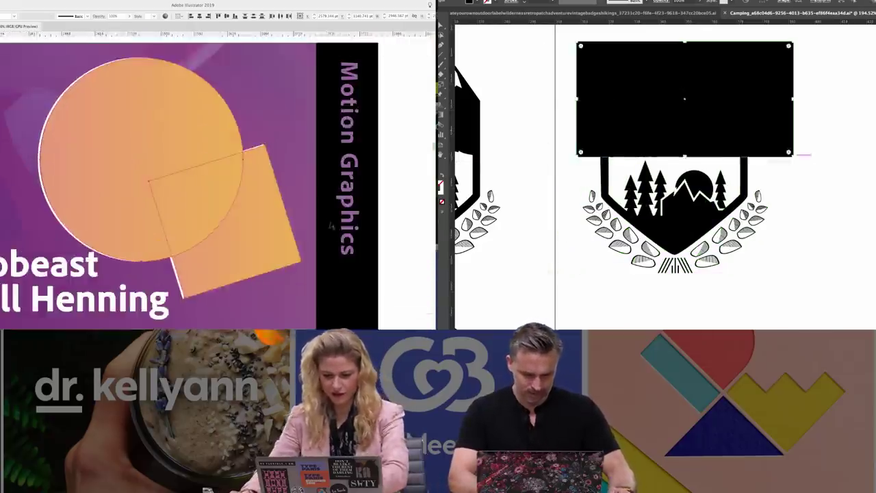
pyautogui.moveTo(288, 197); pyautogui.dragTo(295, 193)
pyautogui.press('v')
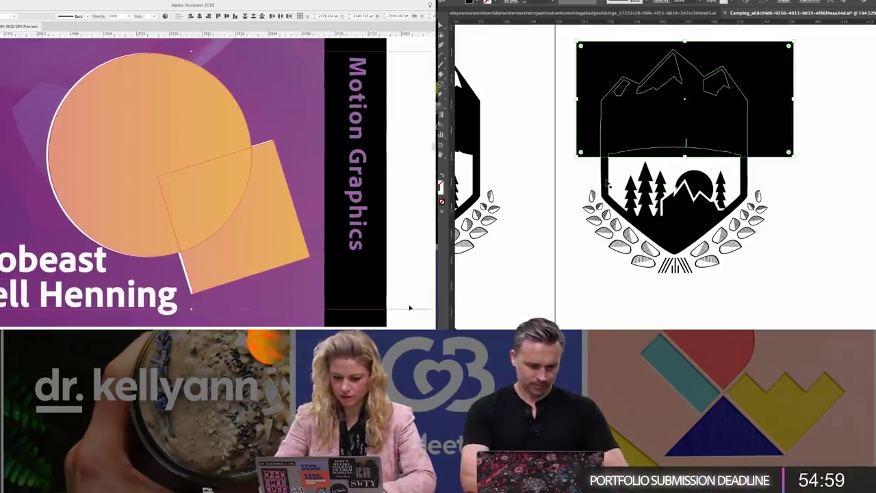
pyautogui.keyDown('shift'); pyautogui.click(607, 184); pyautogui.keyUp('shift')
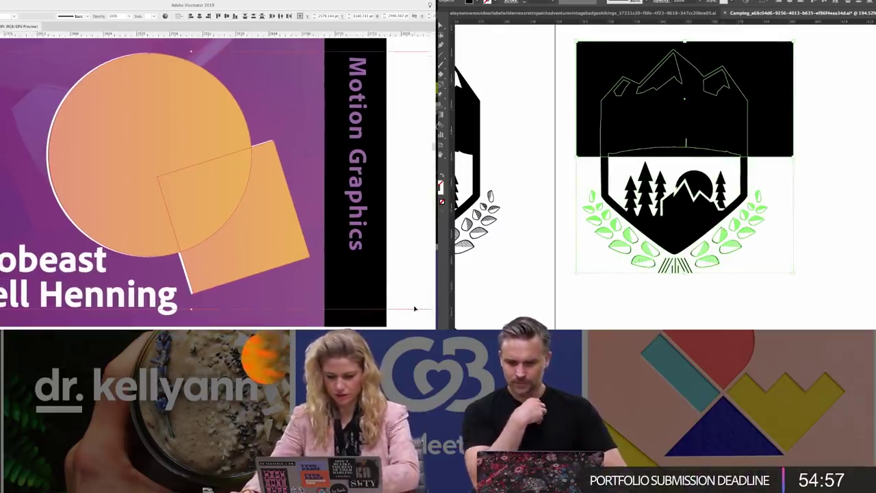
# - Place the gradient shapes behind the thumbnail photos and line them up with the white photo frames
pyautogui.press('super+minus')
pyautogui.press('super+minus')
pyautogui.press('super+minus')
pyautogui.press('Delete')
pyautogui.click(849, 22)
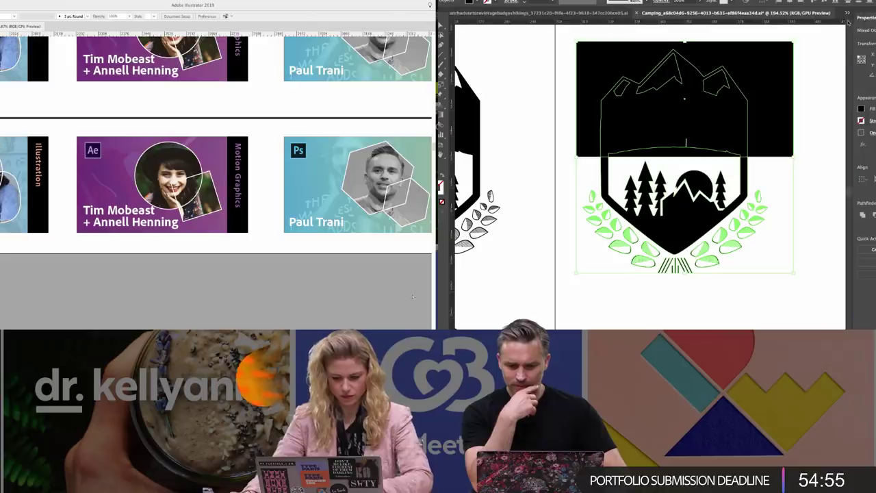
pyautogui.hotkey('ctrl', 'a')
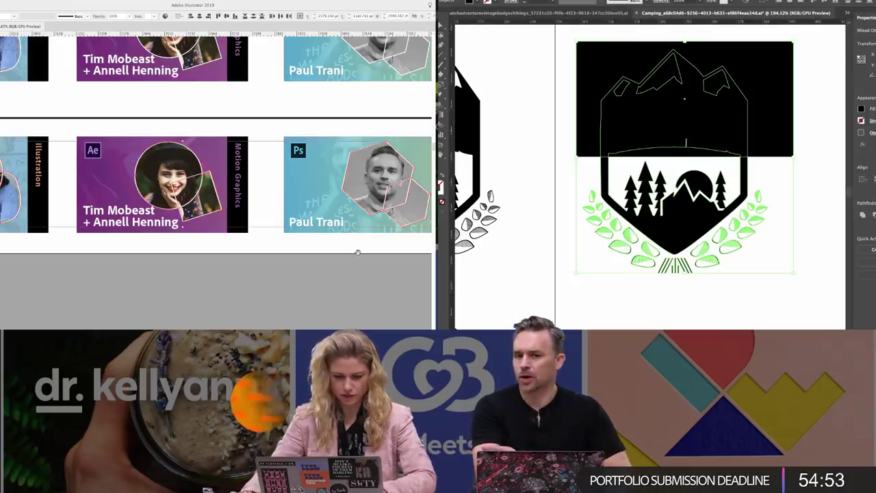
pyautogui.moveTo(77, 185); pyautogui.dragTo(374, 189)
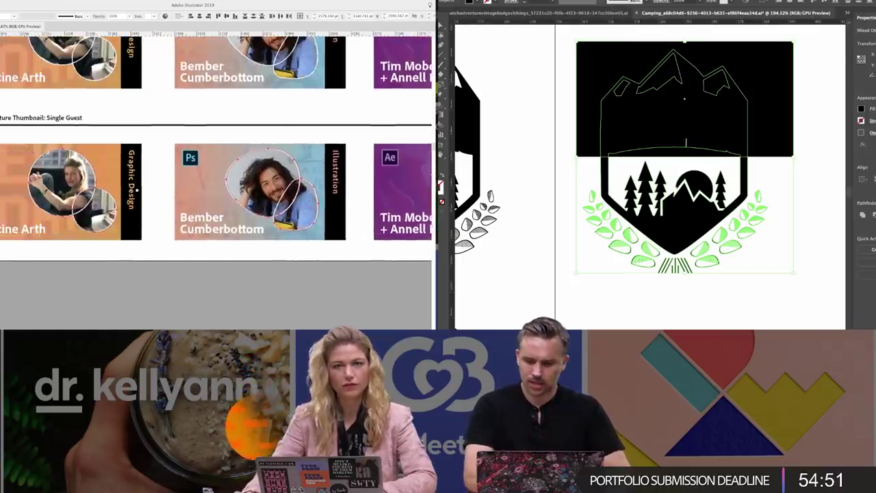
pyautogui.moveTo(124, 188); pyautogui.dragTo(260, 198)
pyautogui.press('super+equal')
pyautogui.press('super+equal')
pyautogui.press('super+equal')
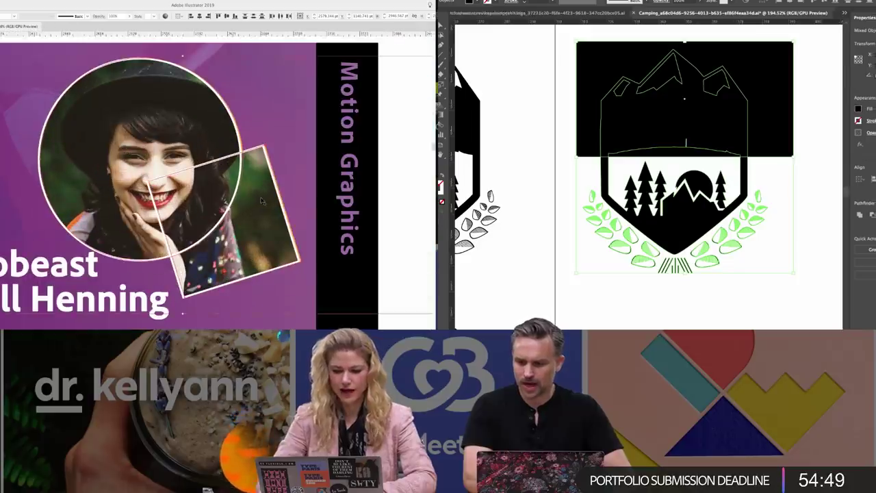
pyautogui.moveTo(205, 131); pyautogui.dragTo(212, 134)
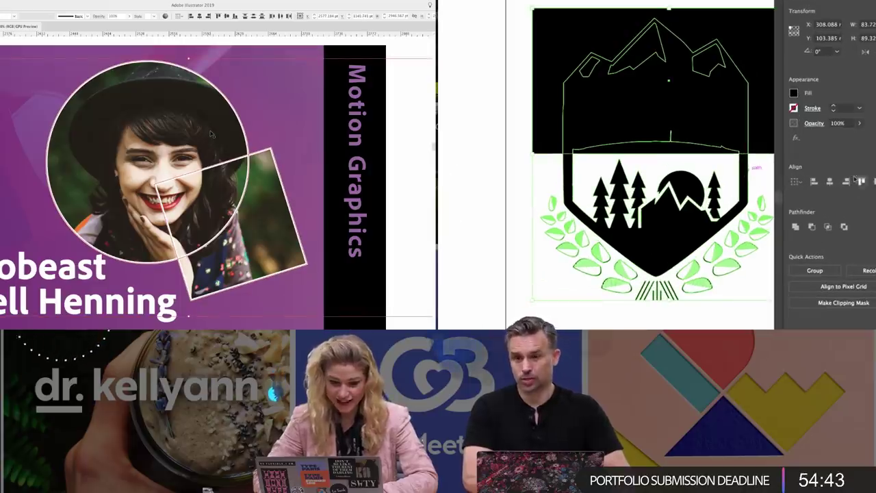
# - Inspect how the gradient shapes line up with the photo frames across the remaining single-guest thumbnails
pyautogui.hscroll(10, 213, 131)
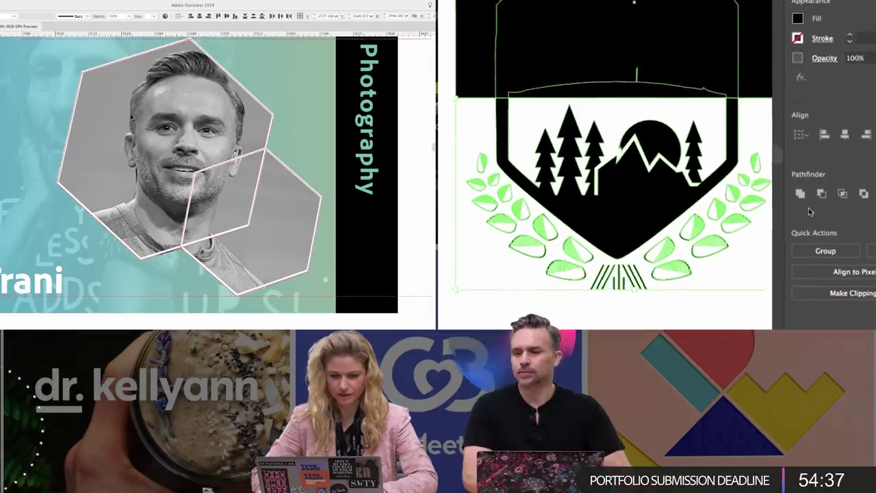
pyautogui.hscroll(10, 217, 175)
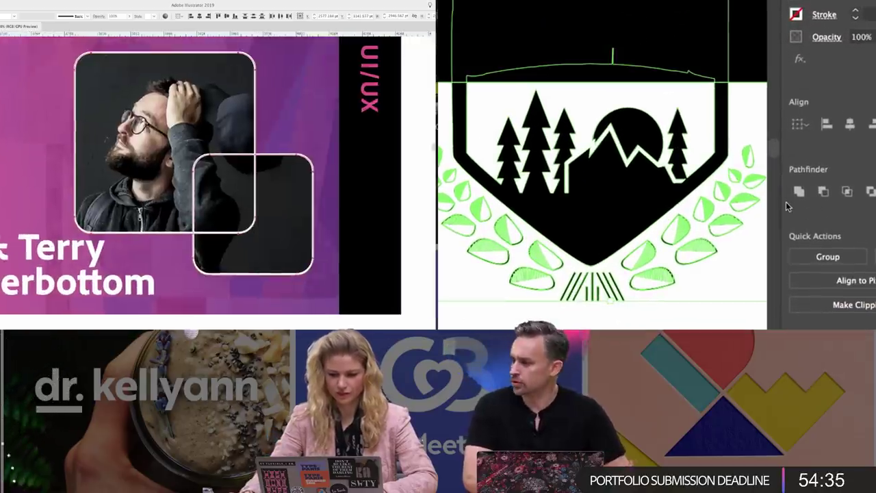
pyautogui.press('a')
pyautogui.scroll(2, 95, 85)
pyautogui.hscroll(-2, 95, 85)
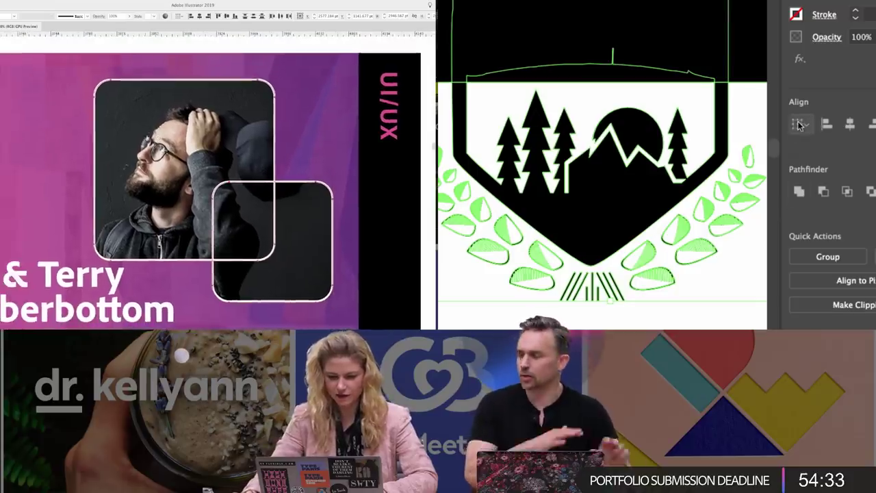
pyautogui.hscroll(-10, 237, 139)
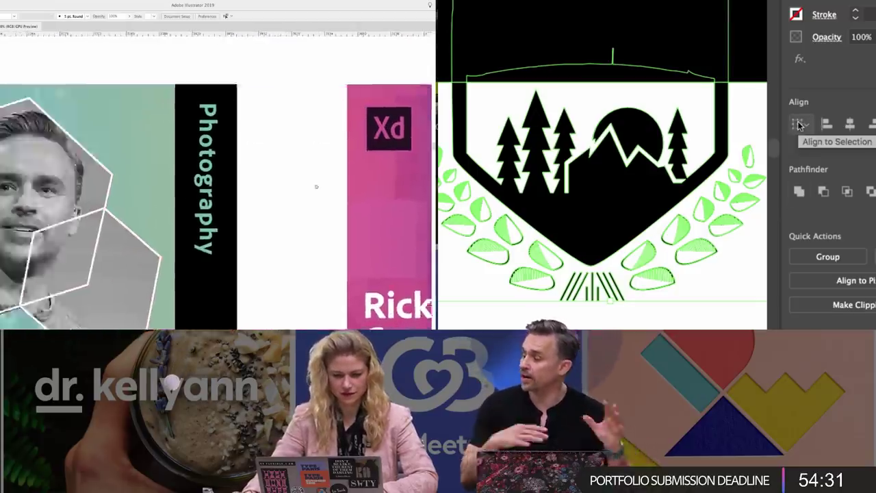
pyautogui.hscroll(-10, 216, 178)
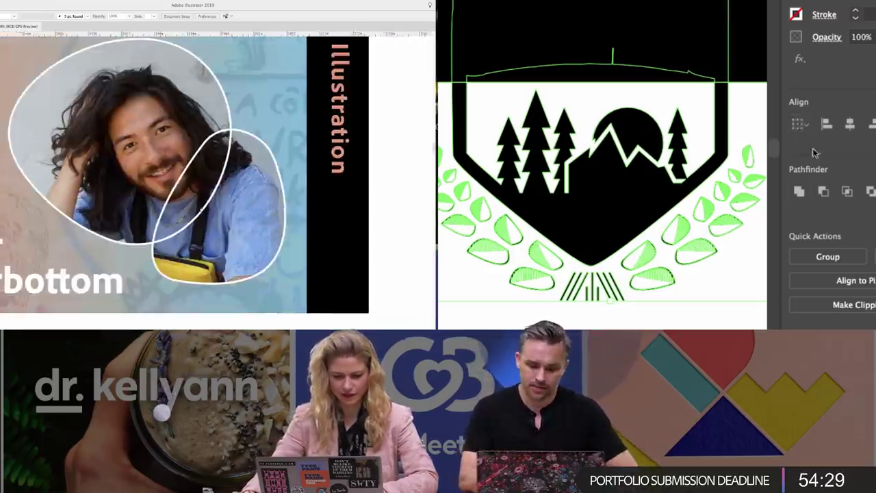
# - Try to subtract the black rectangle from the badge copy with Minus Front, and undo it
pyautogui.click(823, 195)
pyautogui.hscroll(-8, 219, 178)
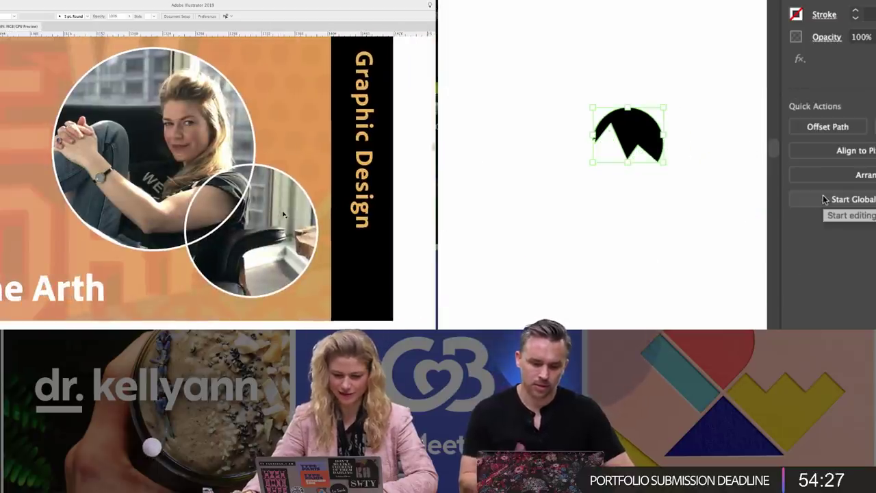
pyautogui.moveTo(356, 73); pyautogui.dragTo(254, 262)
pyautogui.moveTo(309, 62); pyautogui.dragTo(292, 224)
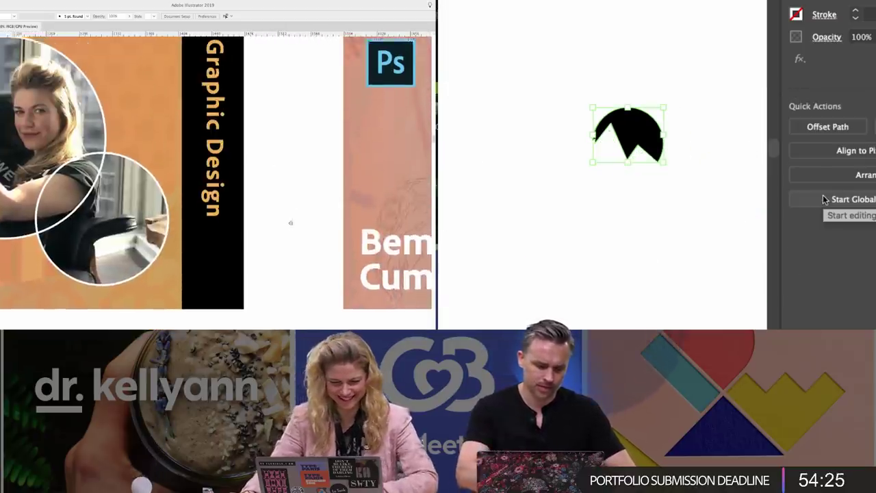
pyautogui.press('super+z')
# - Select the clipped portrait in the Photography thumbnail
pyautogui.moveTo(390, 241); pyautogui.dragTo(98, 229)
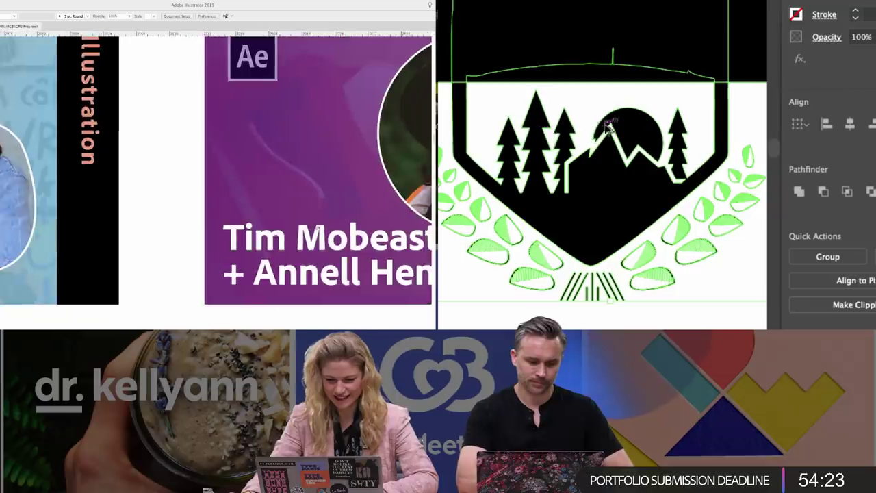
pyautogui.moveTo(383, 222); pyautogui.dragTo(187, 232)
pyautogui.scroll(-8, 642, 129)
pyautogui.moveTo(411, 222); pyautogui.dragTo(44, 229)
pyautogui.moveTo(383, 226); pyautogui.dragTo(176, 233)
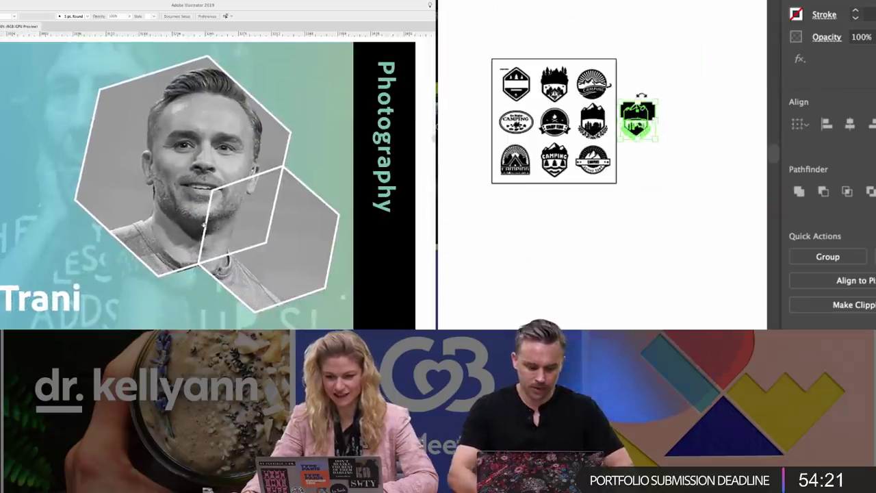
pyautogui.press('Delete')
pyautogui.scroll(7, 579, 112)
pyautogui.click(176, 163)
pyautogui.moveTo(670, 125); pyautogui.dragTo(414, 117)
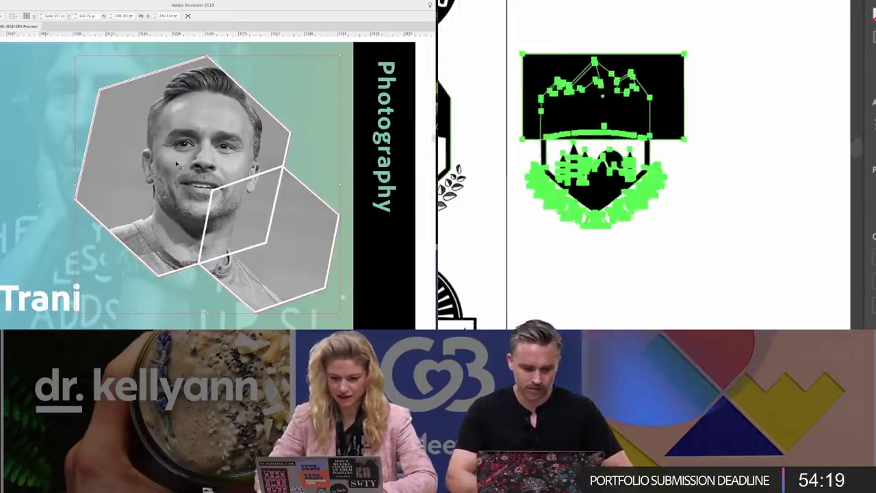
pyautogui.press('e')
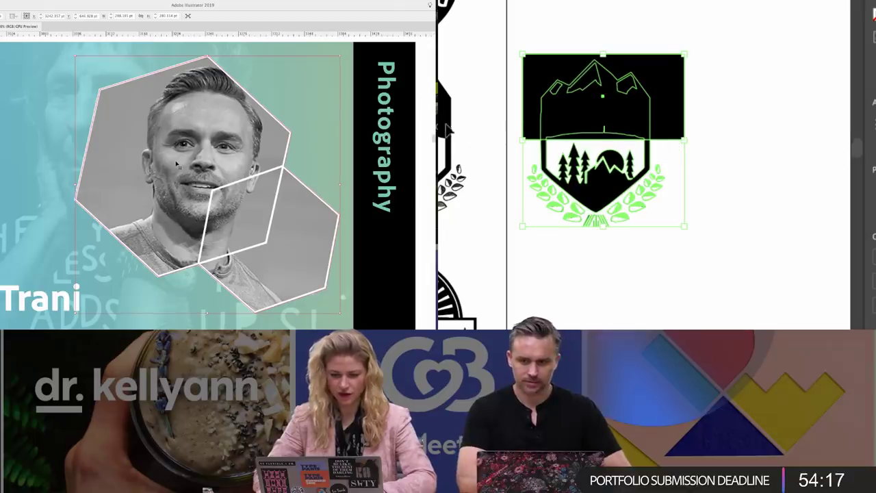
# - Move the badge copy and its black rectangle slightly upward on the canvas, to about Y 88.6 mm
pyautogui.hscroll(-5, 609, 128)
pyautogui.press('super+minus')
pyautogui.hscroll(3, 176, 163)
pyautogui.hscroll(2, 609, 128)
pyautogui.hscroll(8, 142, 180)
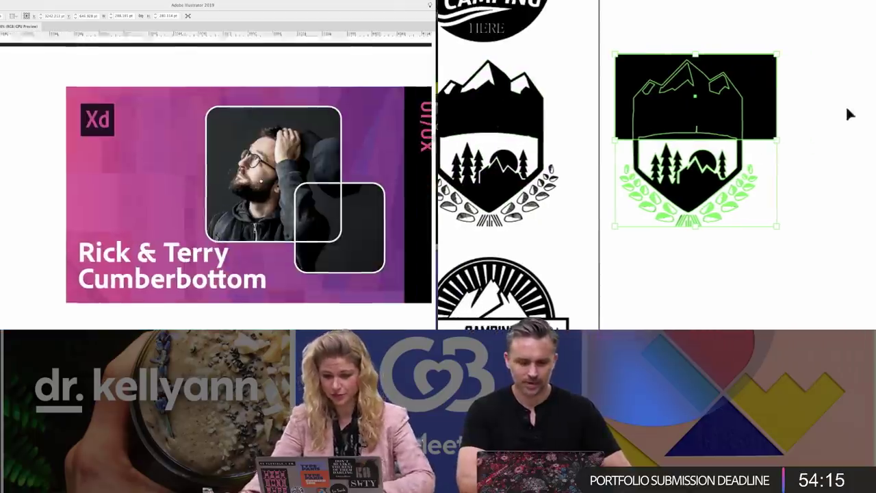
pyautogui.scroll(-5, 747, 160)
pyautogui.scroll(-4, 227, 180)
pyautogui.press('super+minus')
pyautogui.press('super+minus')
pyautogui.scroll(-5, 228, 179)
pyautogui.hscroll(3, 227, 179)
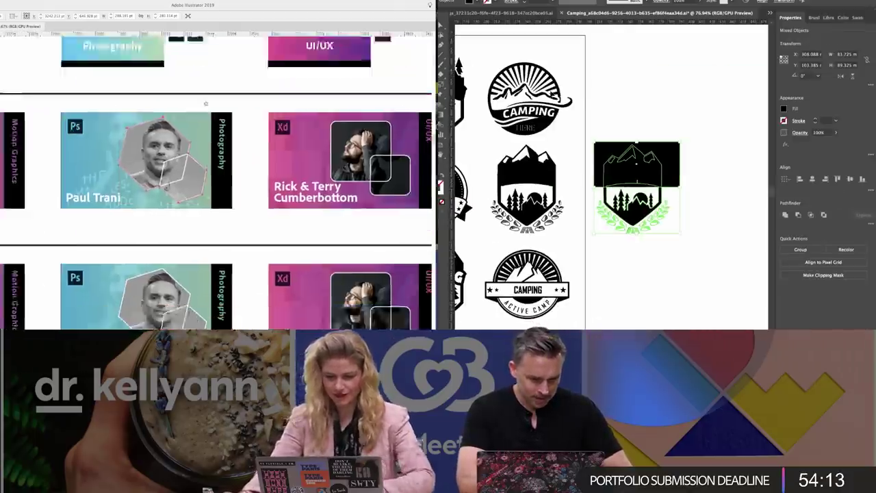
pyautogui.click(602, 127)
pyautogui.moveTo(687, 254); pyautogui.dragTo(687, 254)
pyautogui.scroll(-3, 227, 179)
pyautogui.hscroll(6, 228, 179)
pyautogui.moveTo(627, 168)
pyautogui.mouseDown()
pyautogui.moveTo(675, 124)
pyautogui.moveTo(629, 153)
pyautogui.mouseUp()
# - Select the clipped portrait in the UI/UX thumbnail and clear the selection on the badge copy and rectangle
pyautogui.click(378, 197)
pyautogui.press('super+x')
pyautogui.rightClick(628, 152)
pyautogui.press('super+plus')
pyautogui.press('super+plus')
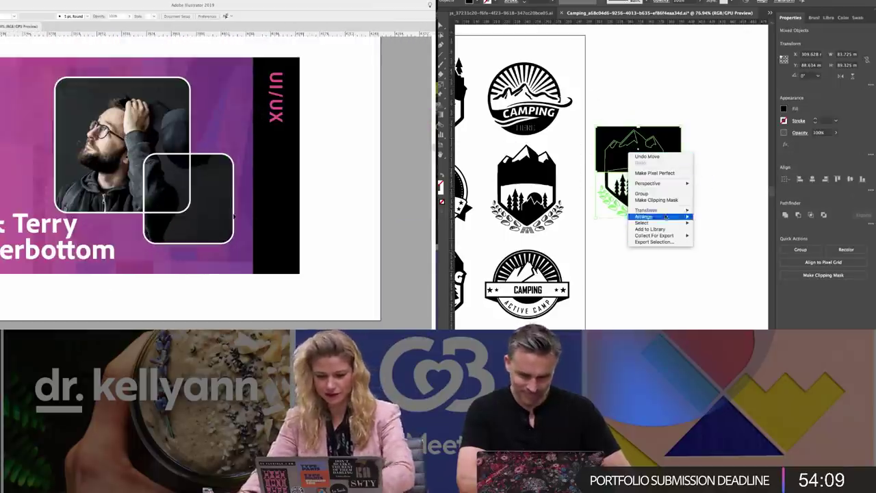
pyautogui.hscroll(-3, 232, 181)
pyautogui.click(651, 201)
pyautogui.click(213, 137)
pyautogui.click(681, 247)
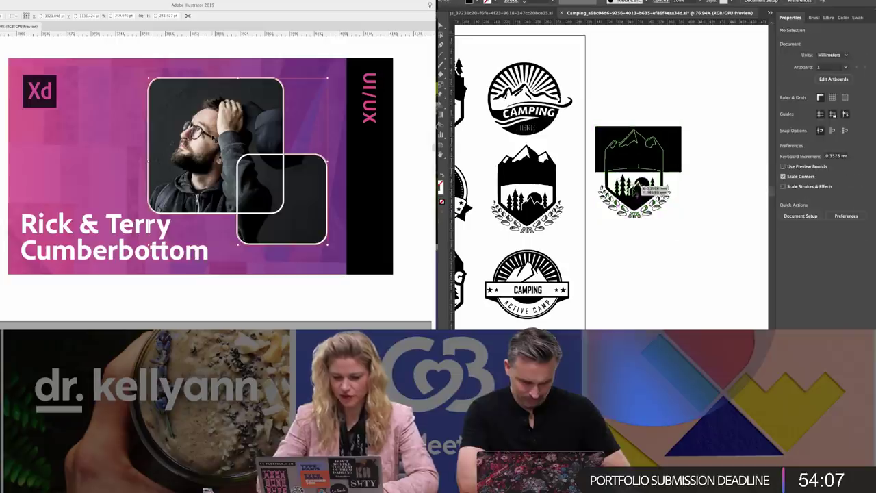
pyautogui.press('Delete')
# - Ungroup the badge copy to separate the shield from the leaf wreath
pyautogui.click(634, 196)
pyautogui.rightClick(634, 197)
pyautogui.click(208, 136)
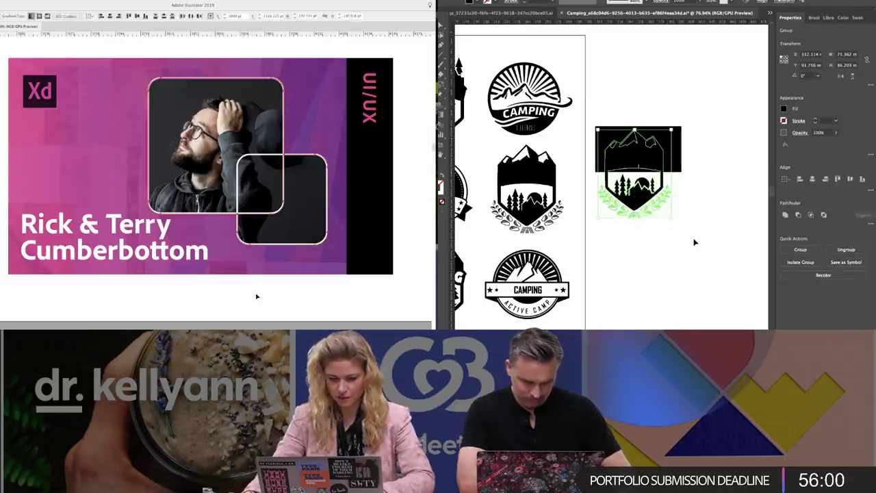
pyautogui.click(255, 295)
pyautogui.click(595, 181)
# - Release the clipping mask of the UI/UX thumbnail's portrait and ungroup the badge copy's shield
pyautogui.click(198, 152)
pyautogui.click(608, 180)
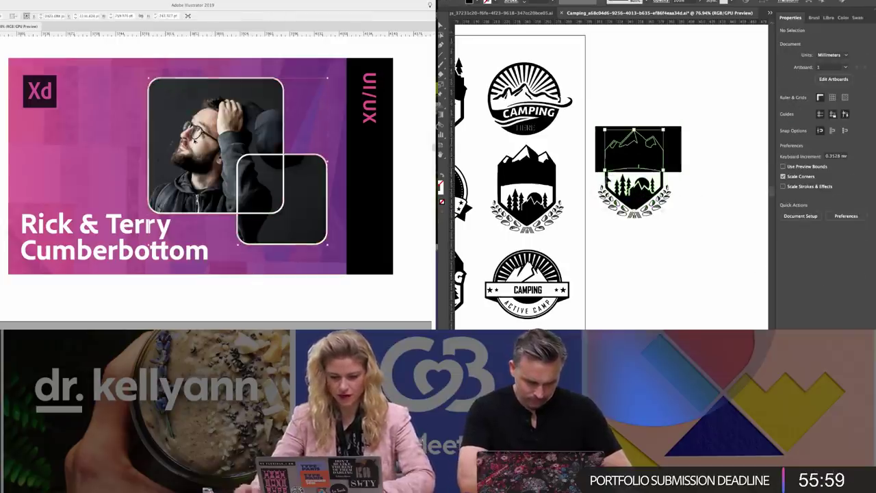
pyautogui.press('alt+super+7')
pyautogui.rightClick(608, 179)
pyautogui.press('super+shift+a')
pyautogui.click(624, 235)
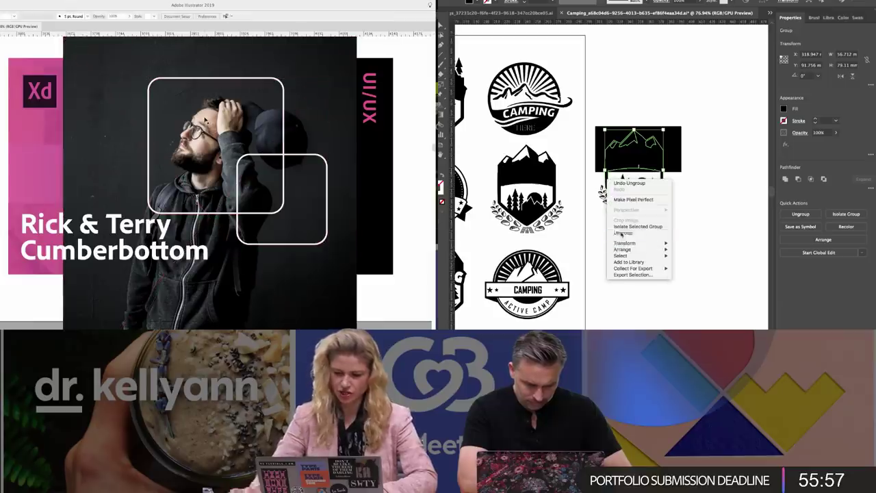
# - Send the UI/UX portrait photo behind the gradient shapes and clip it with the larger rounded square
pyautogui.click(220, 113)
pyautogui.click(689, 206)
pyautogui.click(665, 184)
pyautogui.press('super+shift+bracketleft')
pyautogui.click(665, 183)
pyautogui.keyDown('shift'); pyautogui.click(222, 113); pyautogui.keyUp('shift')
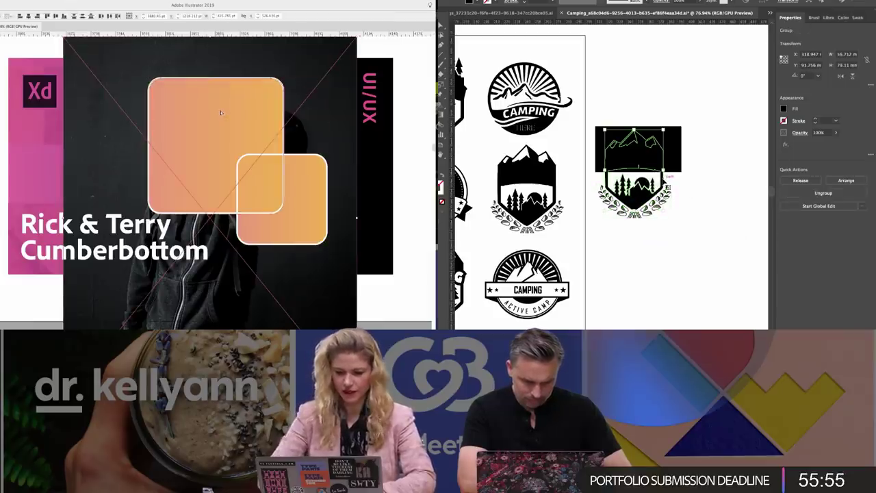
pyautogui.press('super+7')
pyautogui.click(306, 305)
pyautogui.scroll(8, 637, 185)
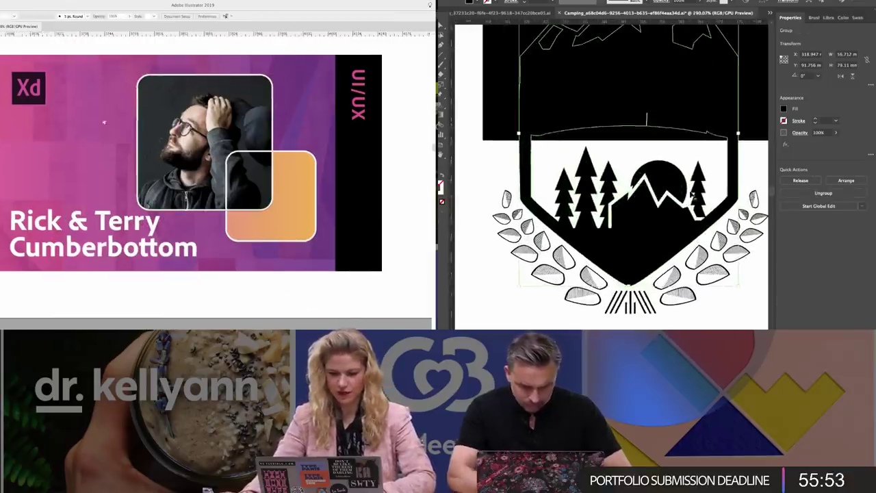
# - Cut the top off the badge copy's shield with the black rectangle using Minus Front, and open the Place dialog for the UI/UX thumbnail
pyautogui.press('a')
pyautogui.moveTo(739, 145); pyautogui.dragTo(651, 150)
pyautogui.press('v')
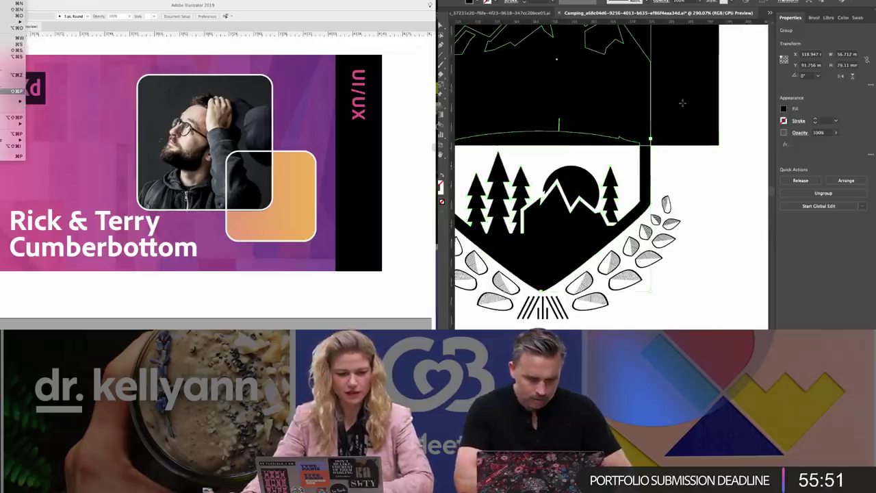
pyautogui.keyDown('shift'); pyautogui.click(683, 103); pyautogui.keyUp('shift')
pyautogui.click(12, 91)
pyautogui.click(196, 55)
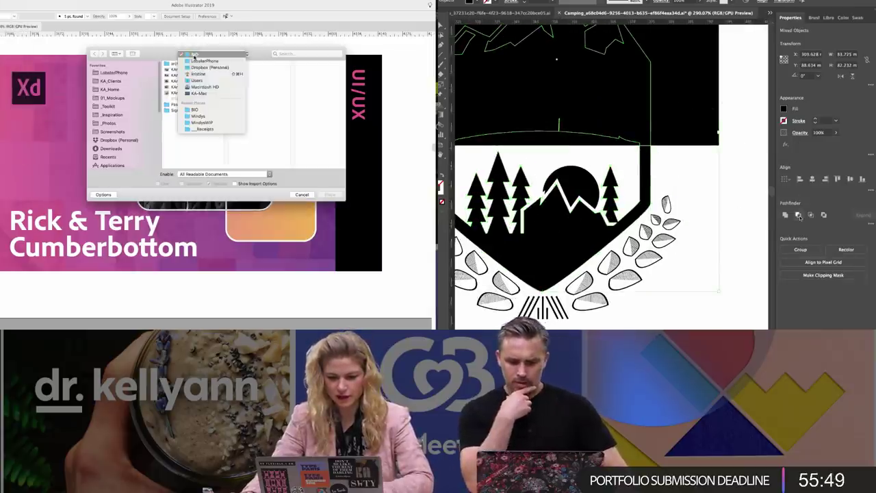
pyautogui.click(800, 215)
pyautogui.scroll(-5, 591, 113)
pyautogui.scroll(-2, 591, 115)
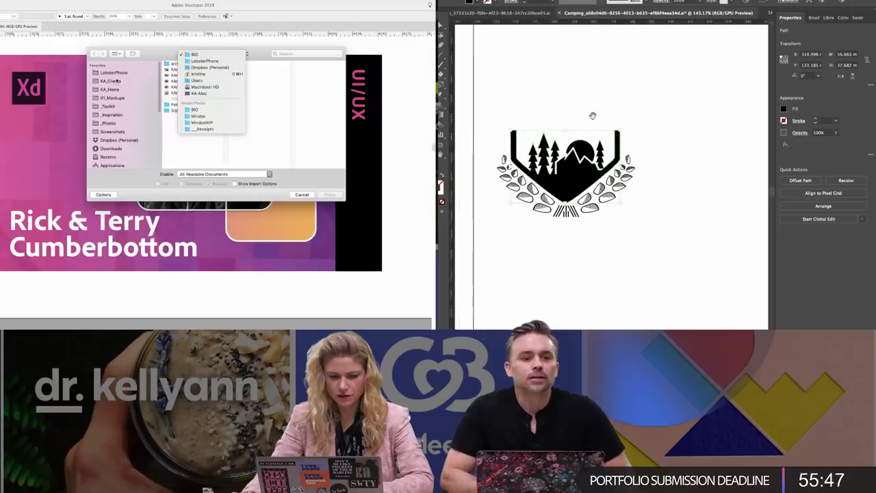
# - Load you-x-ventures-1382459-unsplash.jpg for placement from the Headshots folder of the KA_Clients project's WIP files
pyautogui.click(116, 82)
pyautogui.click(116, 82)
pyautogui.moveTo(554, 106); pyautogui.dragTo(618, 116)
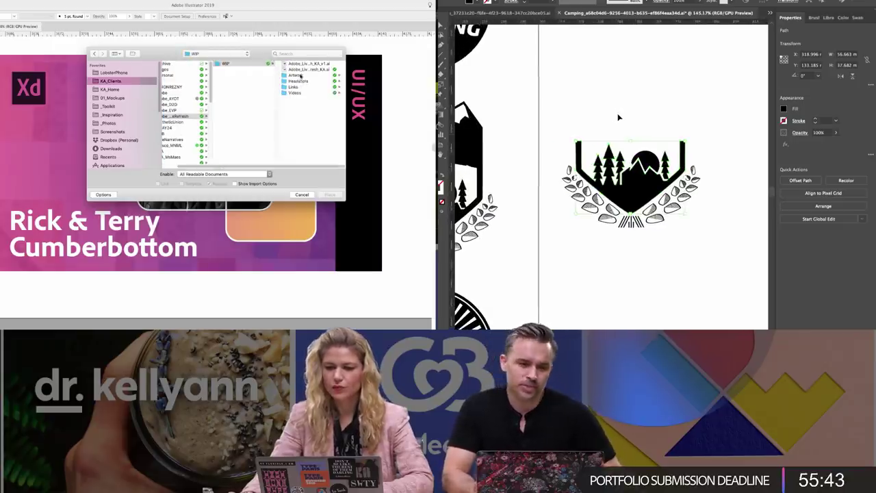
pyautogui.click(300, 76)
pyautogui.click(298, 64)
pyautogui.click(182, 81)
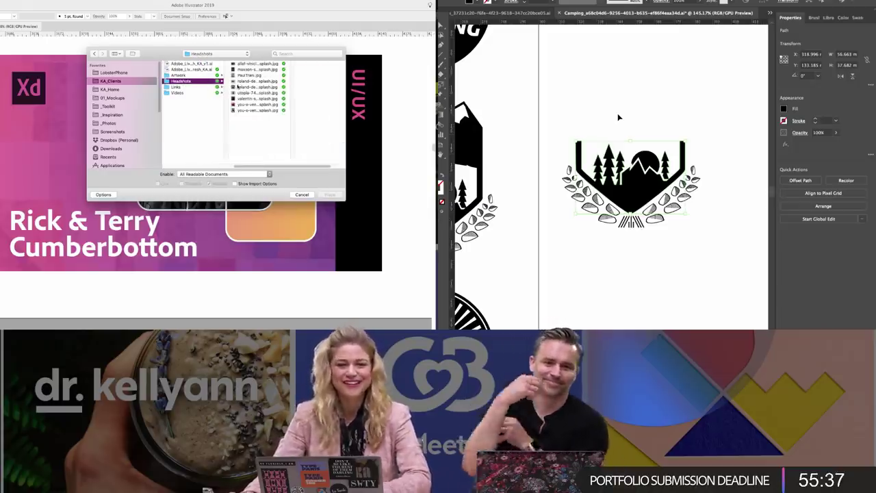
pyautogui.click(245, 98)
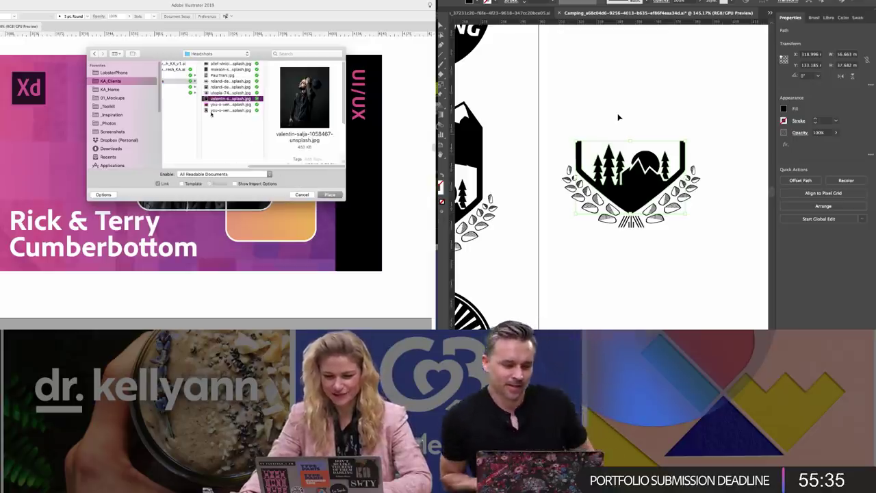
pyautogui.click(212, 105)
pyautogui.keyDown('shift'); pyautogui.click(212, 110); pyautogui.keyUp('shift')
pyautogui.click(231, 104)
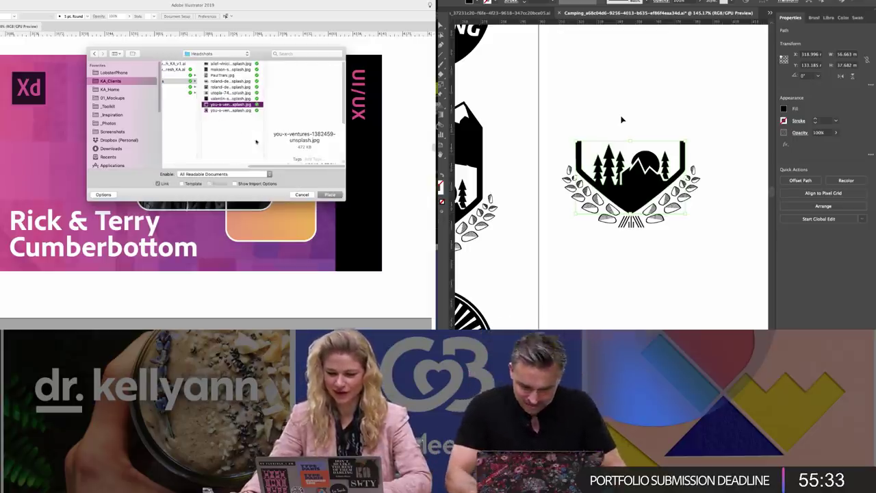
pyautogui.click(327, 196)
# - Place the photo of the woman with the laptop at reduced size over the UI/UX thumbnail's smaller rounded square
pyautogui.moveTo(274, 259); pyautogui.dragTo(266, 233)
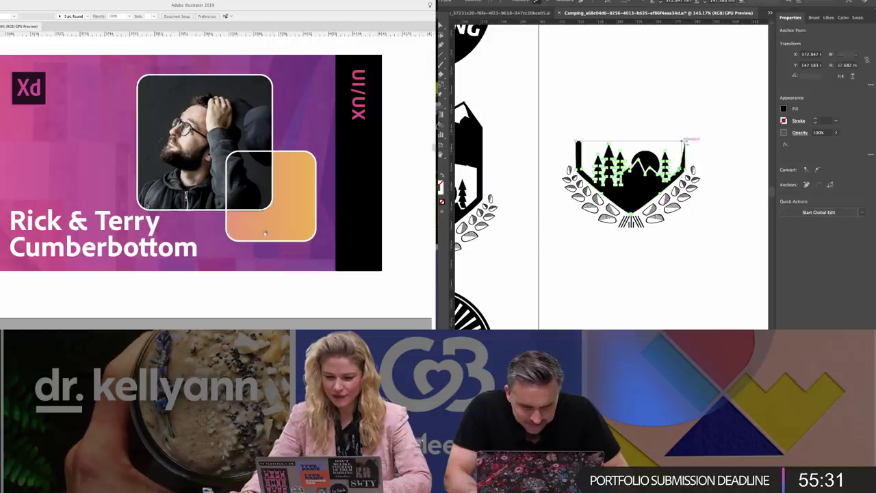
pyautogui.moveTo(176, 250); pyautogui.dragTo(323, 327)
pyautogui.moveTo(347, 227); pyautogui.dragTo(357, 294)
pyautogui.moveTo(267, 139); pyautogui.dragTo(267, 125)
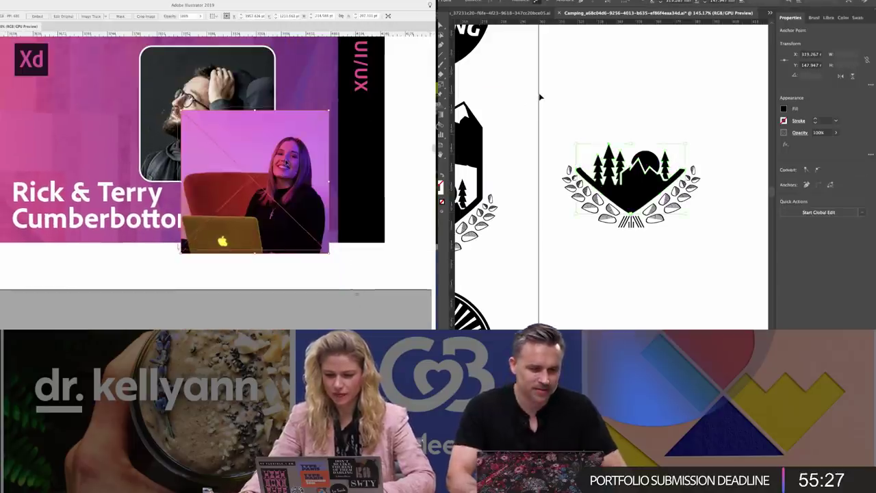
pyautogui.moveTo(291, 168); pyautogui.dragTo(286, 163)
# - Send the woman's photo behind the gradient square, clip it with the smaller rounded square, and bring the clipped portrait to the front
pyautogui.click(540, 96)
pyautogui.press('super+shift+[')
pyautogui.keyDown('shift'); pyautogui.click(286, 162); pyautogui.keyUp('shift')
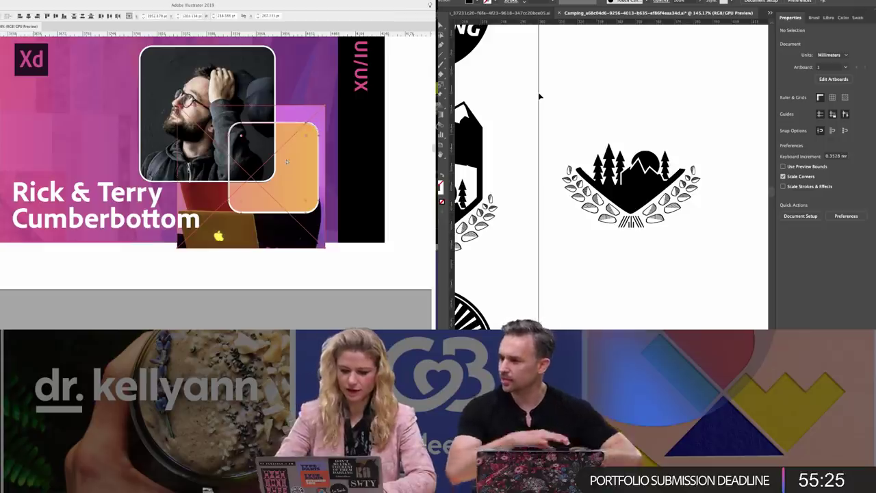
pyautogui.hotkey('ctrl', '7')
pyautogui.press('super+shift+]')
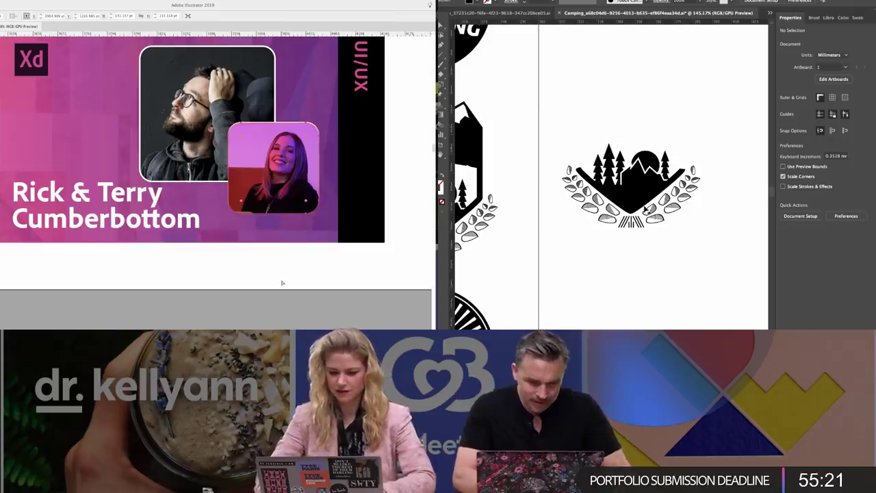
# - Copy the trimmed shield from the badge copy and switch to the CM.psd document in Photoshop
pyautogui.click(646, 208)
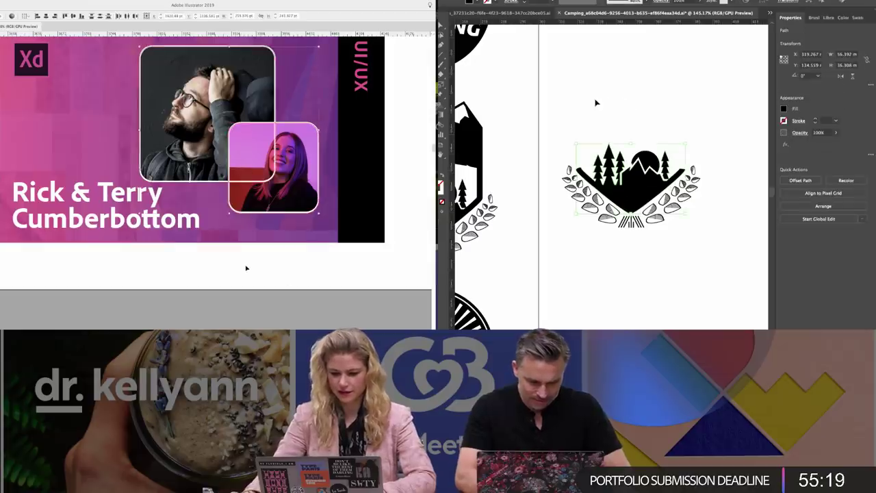
pyautogui.click(246, 269)
pyautogui.moveTo(595, 115); pyautogui.dragTo(661, 176)
pyautogui.moveTo(298, 170); pyautogui.dragTo(273, 185)
pyautogui.moveTo(663, 181); pyautogui.dragTo(663, 181)
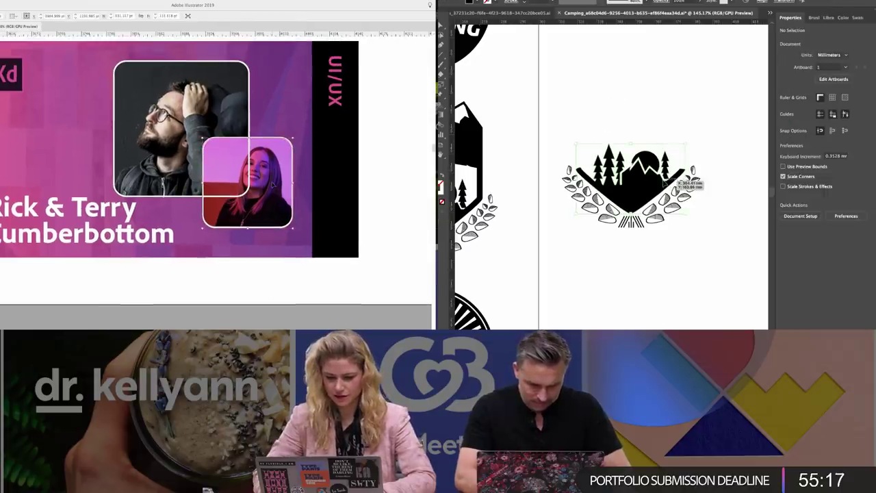
pyautogui.press('super+c')
pyautogui.press('super+Tab')
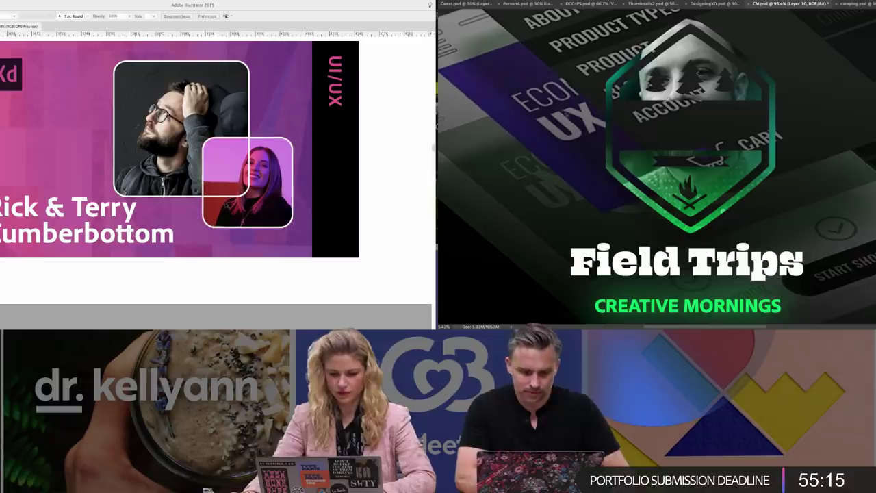
# - Nudge the woman's photo inside the smaller rounded square's mask and start pasting the copied shield into CM.psd
pyautogui.click(213, 197)
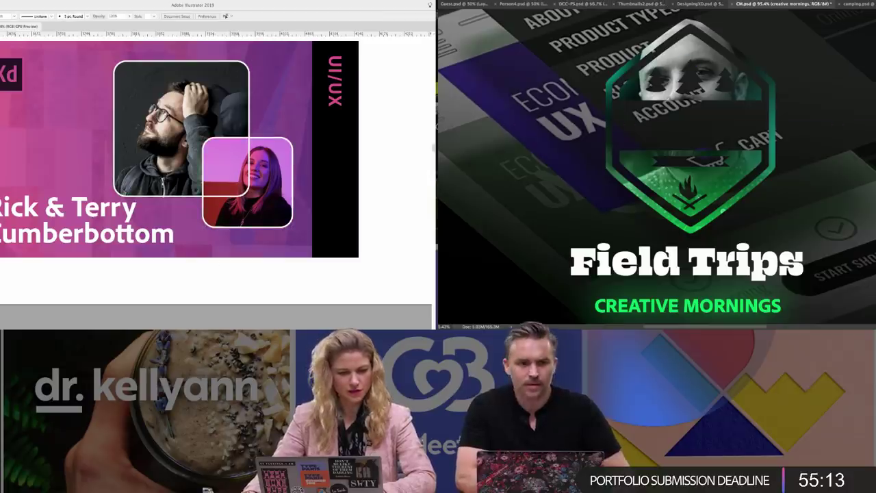
pyautogui.press('super+v')
pyautogui.click(212, 165)
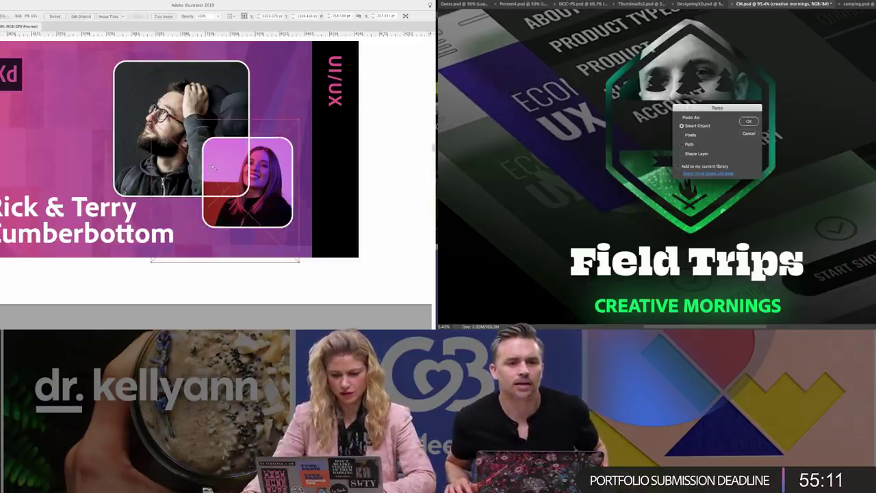
pyautogui.moveTo(216, 164); pyautogui.dragTo(217, 164)
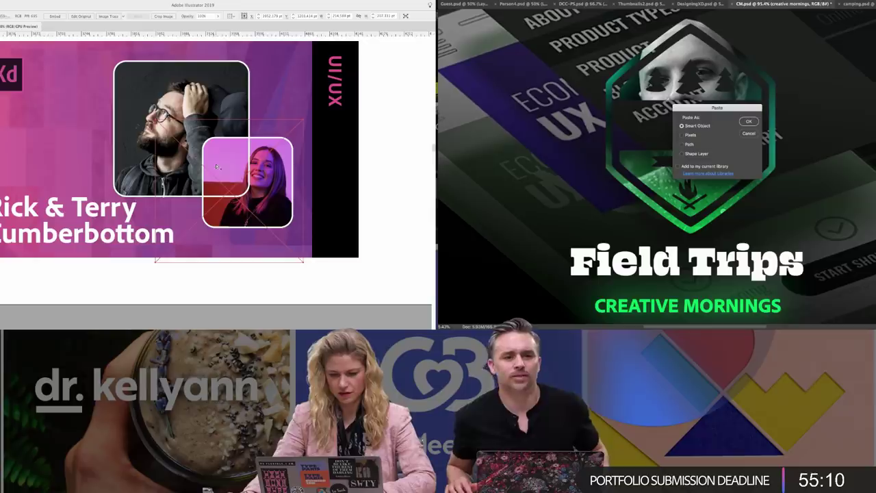
pyautogui.click(245, 306)
# - Paste the shield as a Smart Object and enlarge it over the Field Trips badge
pyautogui.moveTo(174, 244); pyautogui.dragTo(304, 241)
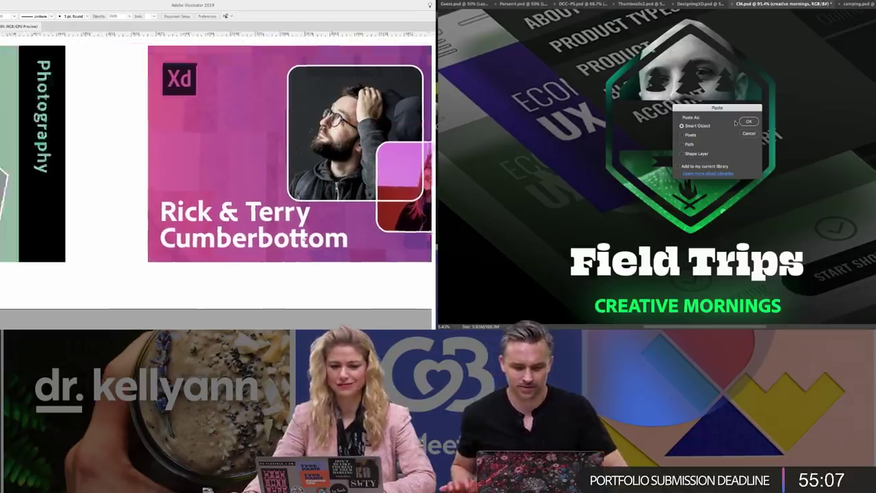
pyautogui.hscroll(-10, 218, 127)
pyautogui.click(748, 121)
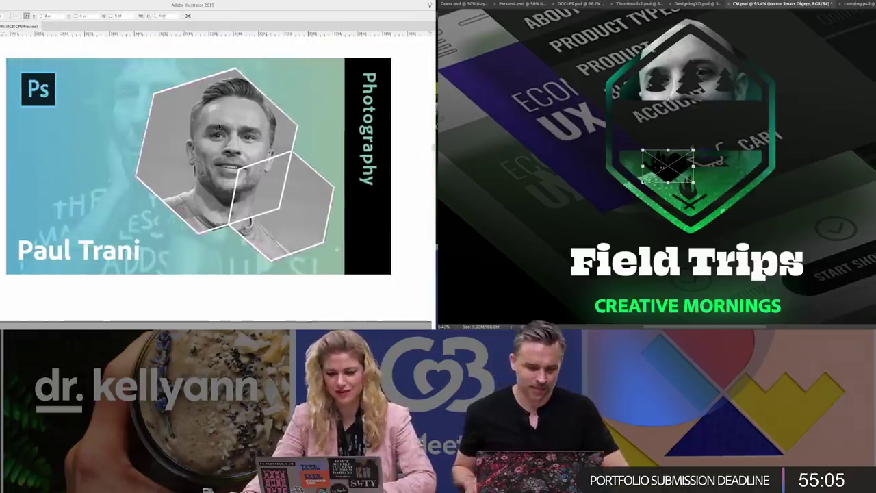
pyautogui.moveTo(694, 150); pyautogui.dragTo(758, 41)
pyautogui.hscroll(3, 219, 128)
pyautogui.click(219, 128)
pyautogui.moveTo(679, 139); pyautogui.dragTo(636, 168)
# - Release the clipping mask of the Photography thumbnail's portrait and send the photo behind the gradient hexagons
pyautogui.press('alt+super+7')
pyautogui.click(187, 128)
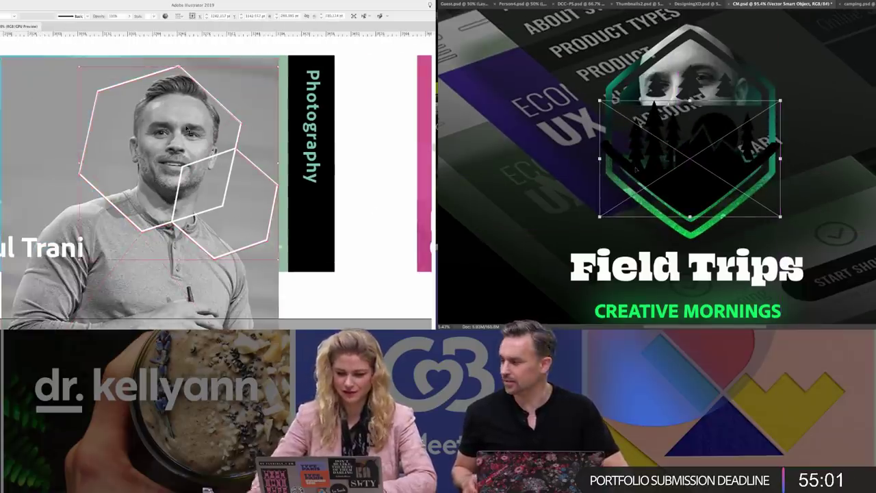
pyautogui.click(187, 129)
pyautogui.press('super+[')
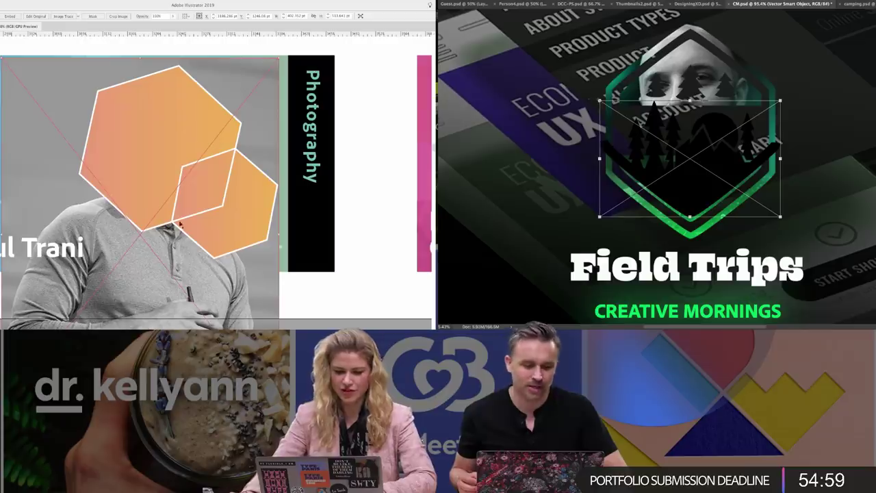
# - Clip the Photography portrait with the larger hexagon, and enlarge the pasted shield with its tip on the badge's bottom point
pyautogui.moveTo(600, 100); pyautogui.dragTo(539, 58)
pyautogui.moveTo(182, 277); pyautogui.dragTo(165, 273)
pyautogui.moveTo(539, 57); pyautogui.dragTo(539, 61)
pyautogui.moveTo(577, 141); pyautogui.dragTo(613, 156)
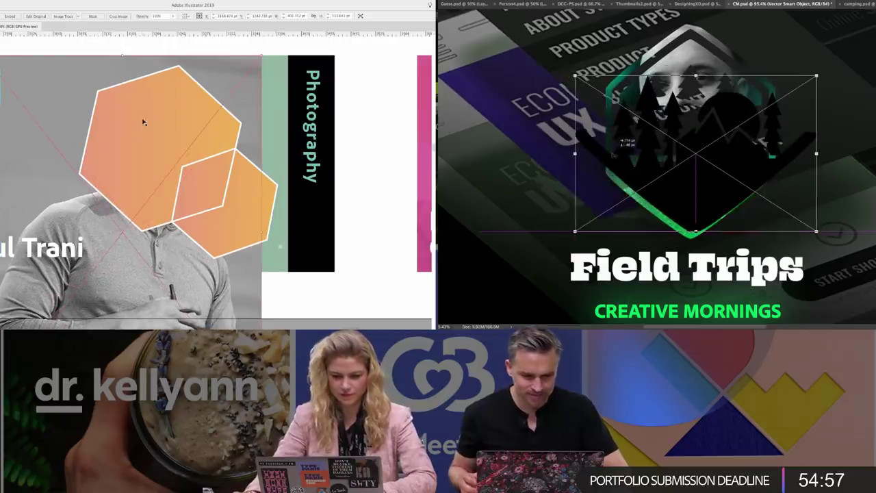
pyautogui.hotkey('ctrl', '7')
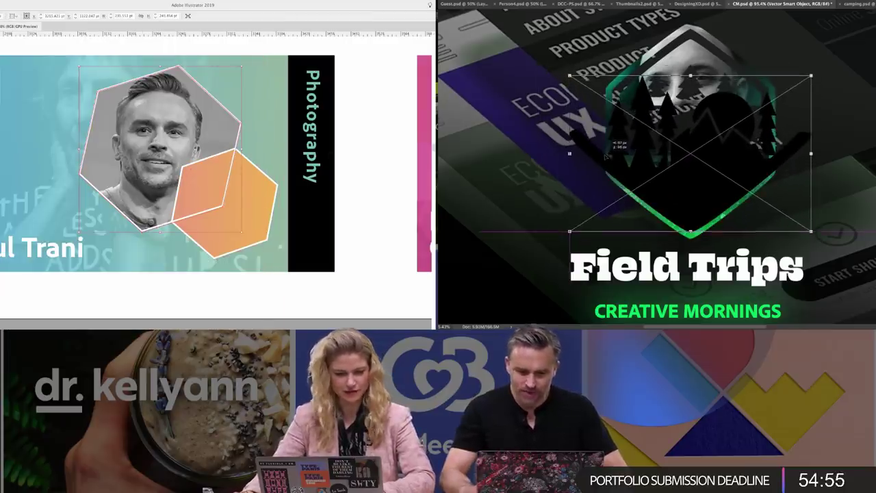
pyautogui.press('Return')
# - Scale down the Photography portrait photo inside the larger hexagon and reposition it to fit the face and shoulders
pyautogui.press('a')
pyautogui.click(183, 166)
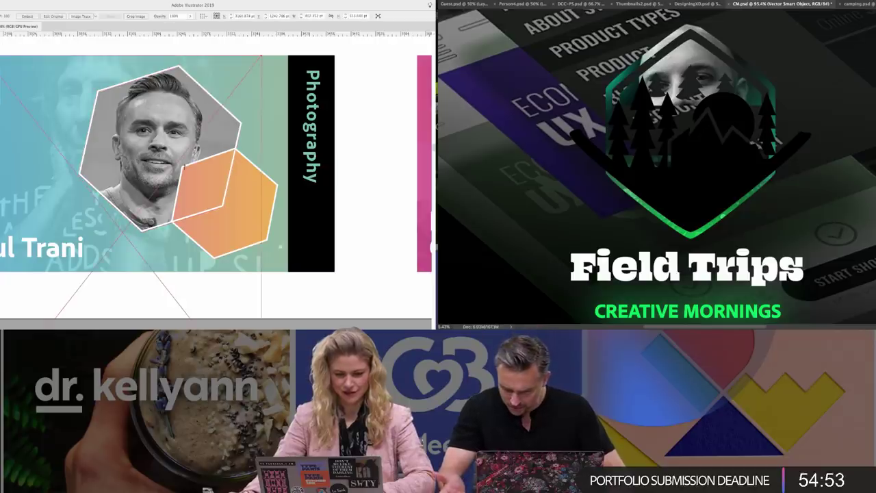
pyautogui.moveTo(176, 233); pyautogui.dragTo(211, 186)
pyautogui.press('super+minus')
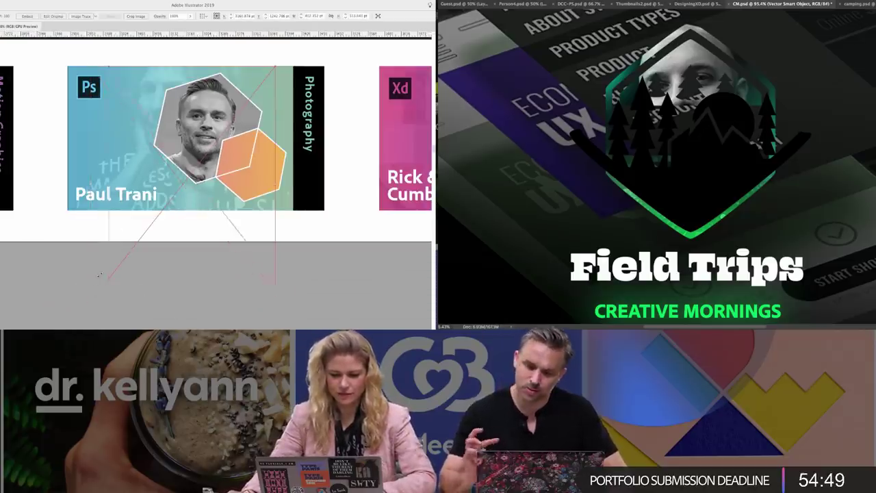
pyautogui.moveTo(103, 258); pyautogui.dragTo(103, 259)
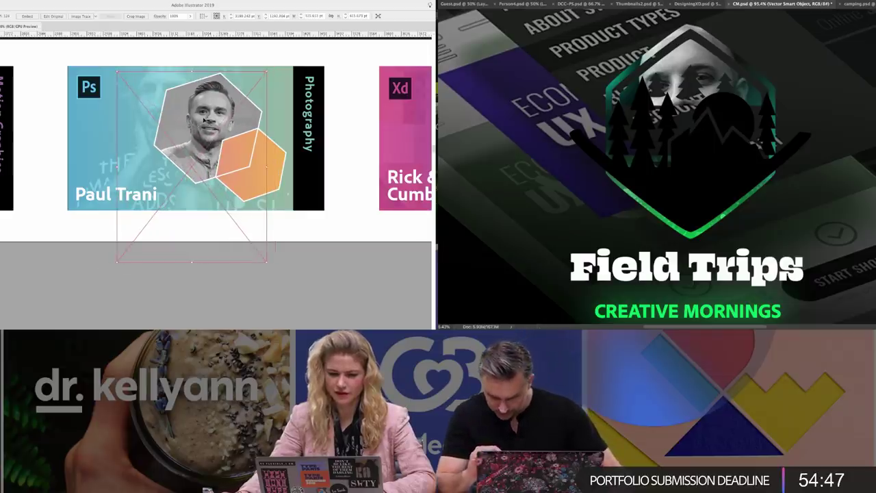
pyautogui.scroll(2, 318, 137)
pyautogui.hscroll(2, 318, 137)
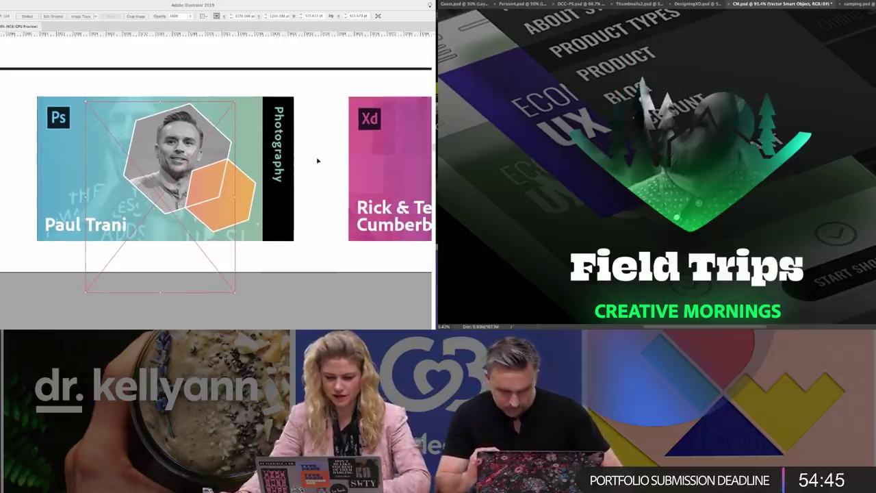
pyautogui.click(319, 160)
pyautogui.press('super+=')
pyautogui.moveTo(263, 192); pyautogui.dragTo(245, 198)
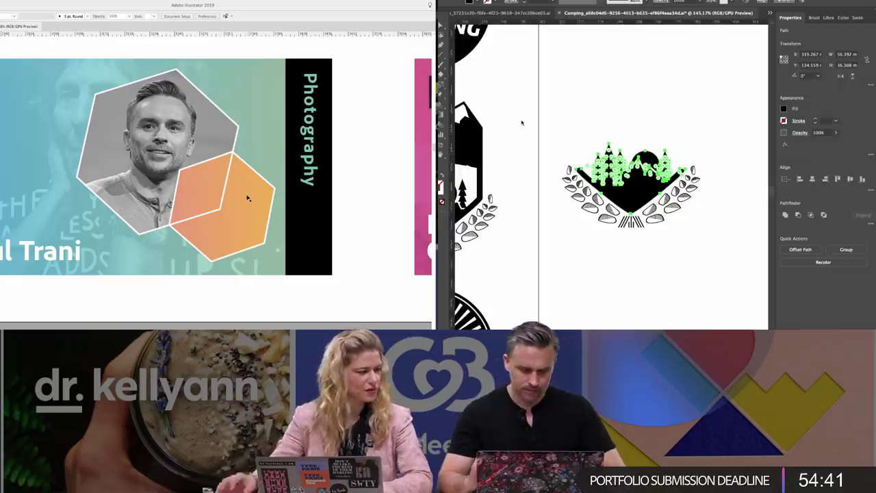
pyautogui.hscroll(-2, 260, 195)
pyautogui.click(277, 193)
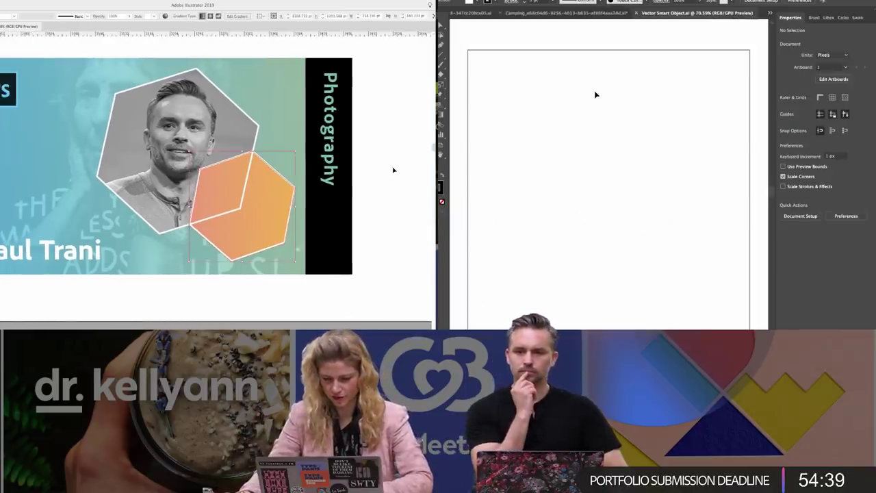
pyautogui.click(394, 170)
pyautogui.hscroll(2, 384, 177)
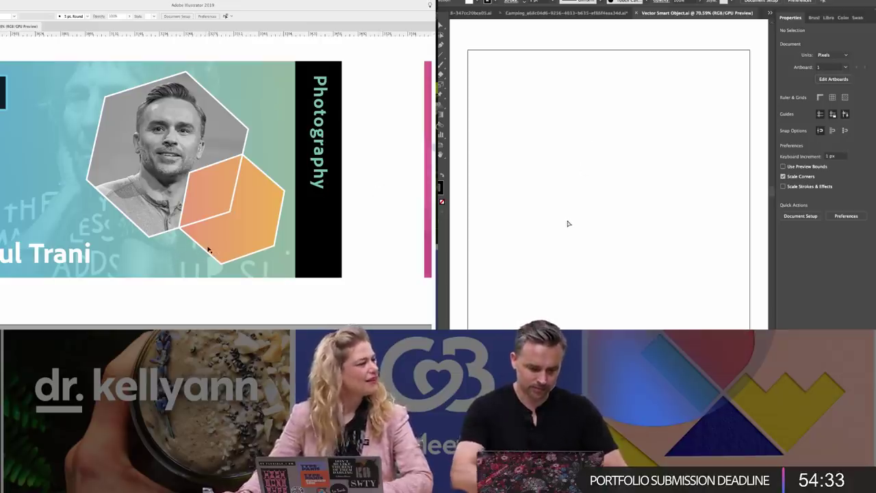
# - Delete the anchor points at the rounded upper ends of the camping badge beside the artboard to shorten its arms
pyautogui.press('super+a')
pyautogui.click(548, 140)
pyautogui.moveTo(619, 271); pyautogui.dragTo(501, 249)
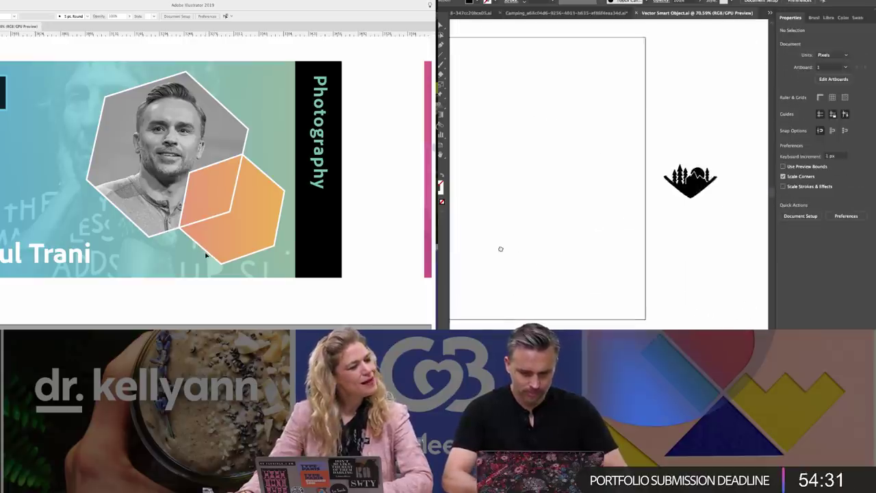
pyautogui.moveTo(677, 214); pyautogui.dragTo(604, 194)
pyautogui.scroll(5, 649, 121)
pyautogui.moveTo(607, 128); pyautogui.dragTo(616, 113)
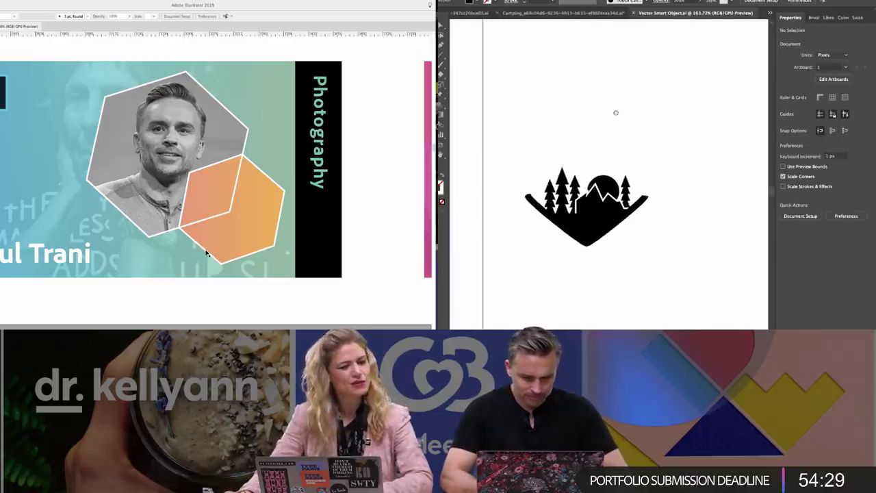
pyautogui.hscroll(-2, 627, 96)
pyautogui.scroll(5, 621, 145)
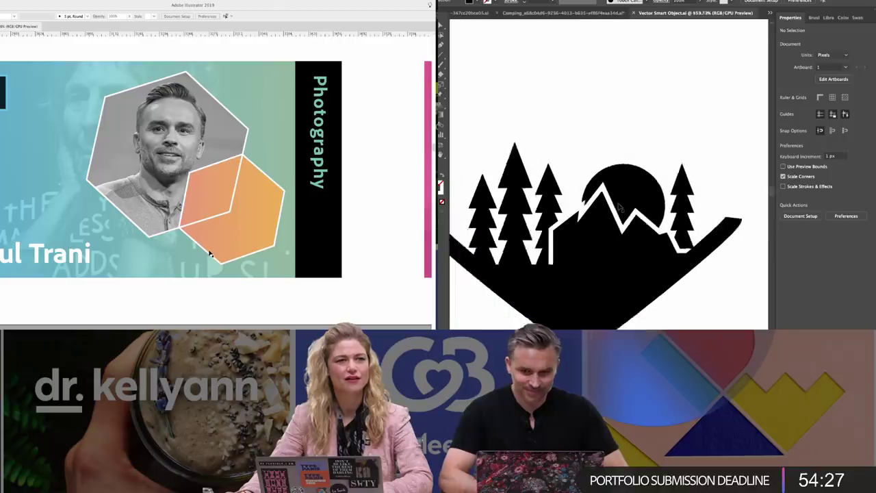
pyautogui.scroll(-4, 619, 207)
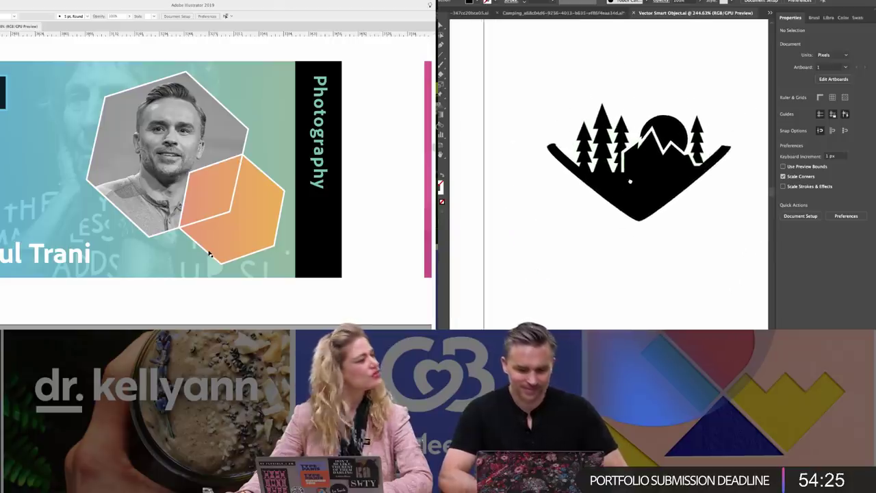
pyautogui.click(597, 182)
pyautogui.press('a')
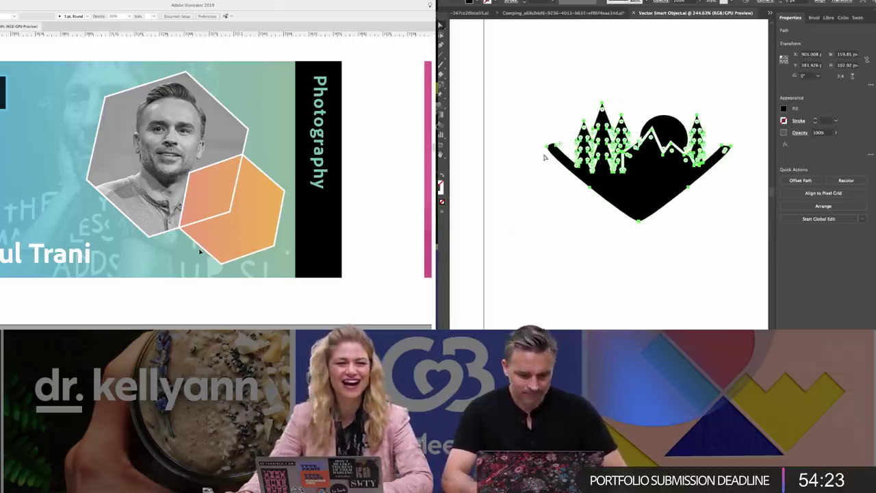
pyautogui.press('m')
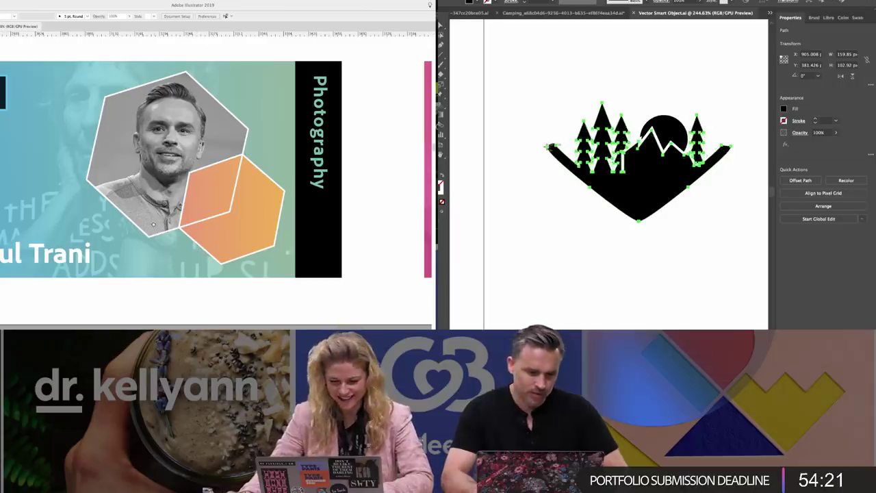
pyautogui.click(548, 146)
pyautogui.click(556, 145)
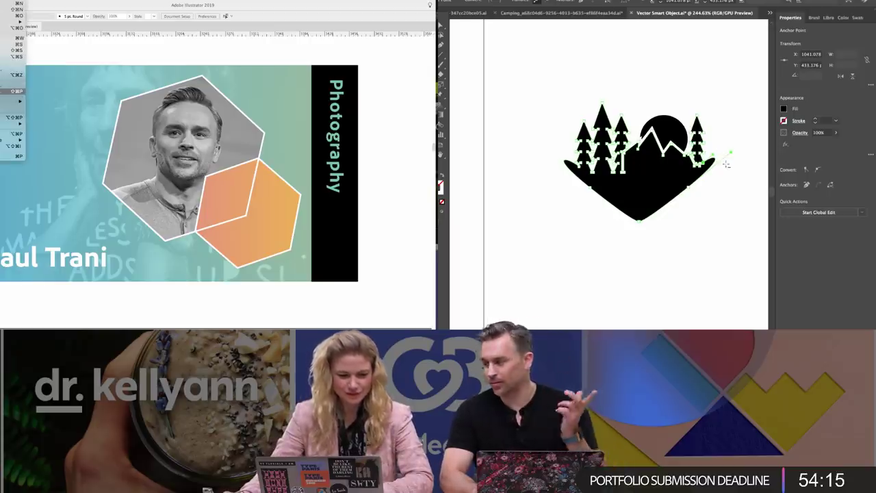
# - Place the headshot of the woman in the red beanie as a linked image over the Photography thumbnail's hexagons
pyautogui.press('super+shift+p')
pyautogui.click(184, 74)
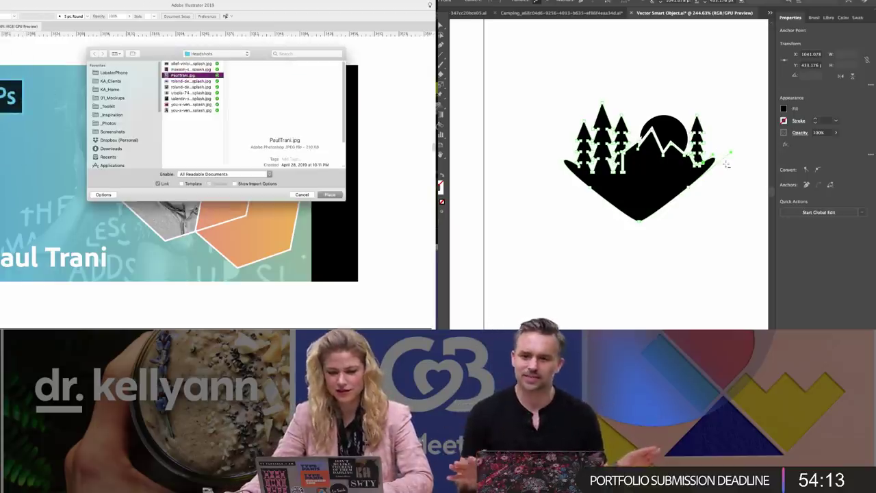
pyautogui.click(187, 69)
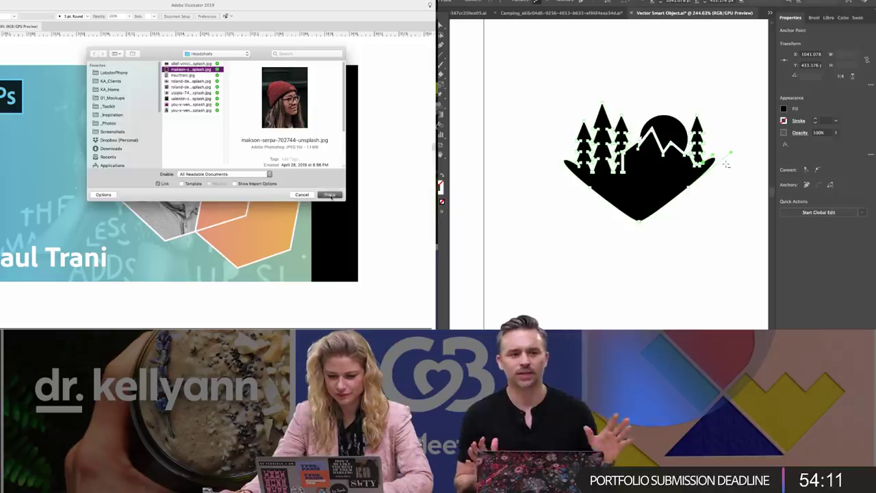
pyautogui.click(330, 194)
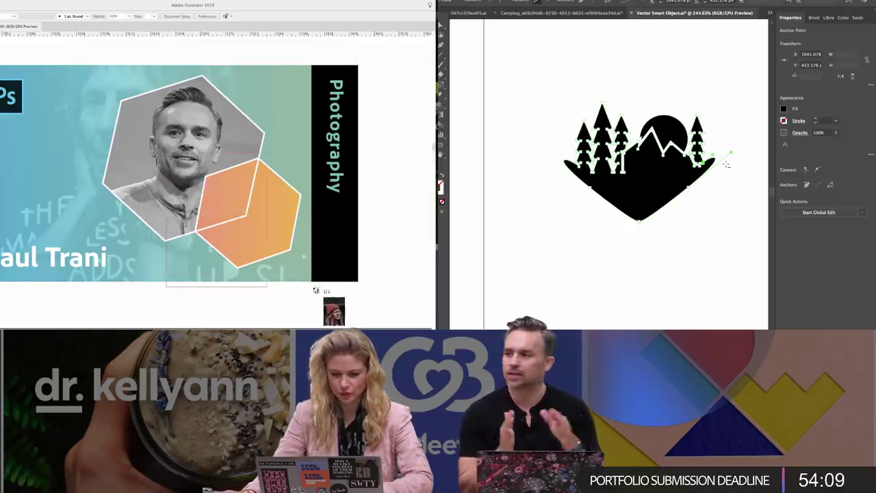
pyautogui.moveTo(315, 289); pyautogui.dragTo(315, 289)
pyautogui.scroll(-1, 384, 212)
pyautogui.hscroll(1, 384, 212)
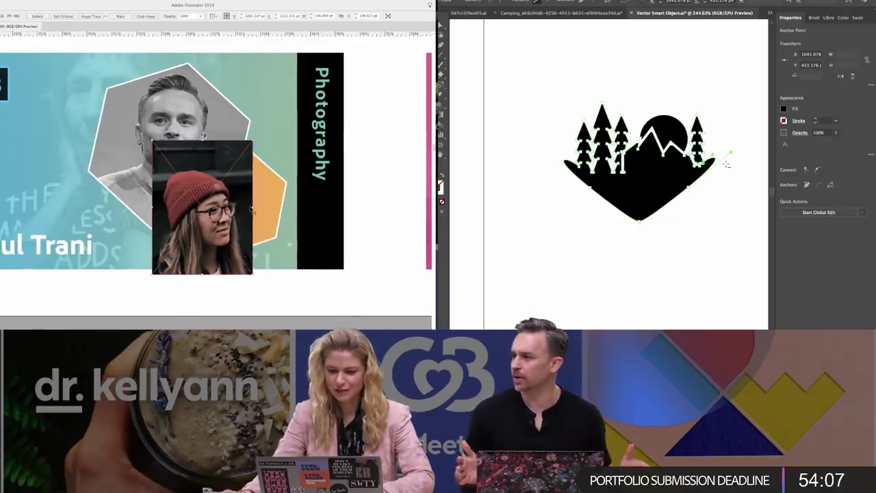
# - Fit the beanie headshot behind the smaller gradient hexagon and clip it to that shape
pyautogui.moveTo(279, 205); pyautogui.dragTo(259, 199)
pyautogui.press('super+shift+[')
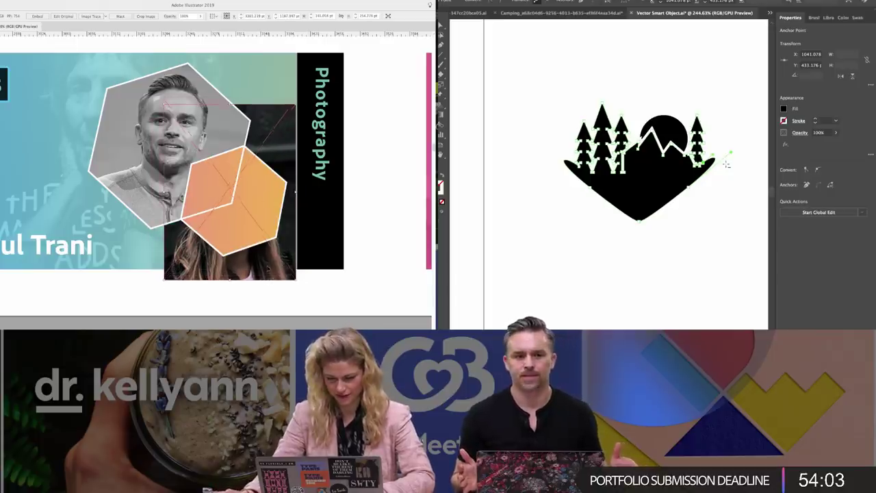
pyautogui.moveTo(268, 269); pyautogui.dragTo(268, 262)
pyautogui.moveTo(229, 97); pyautogui.dragTo(230, 110)
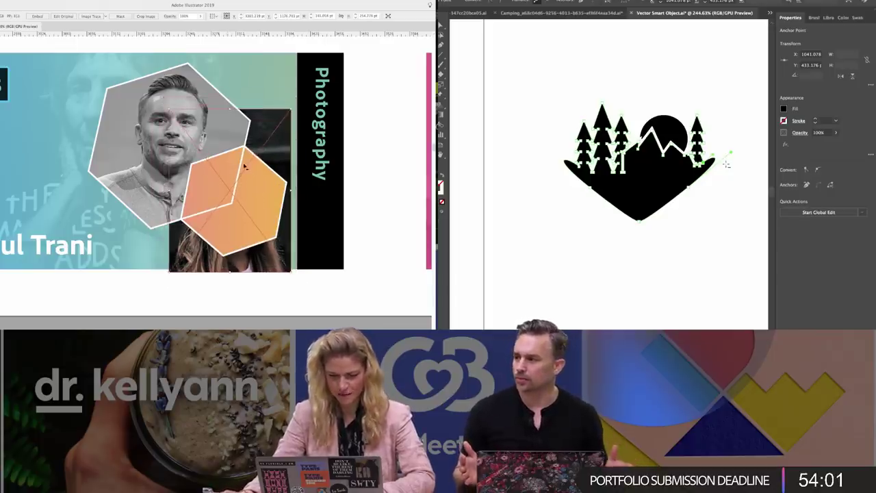
pyautogui.press('super+7')
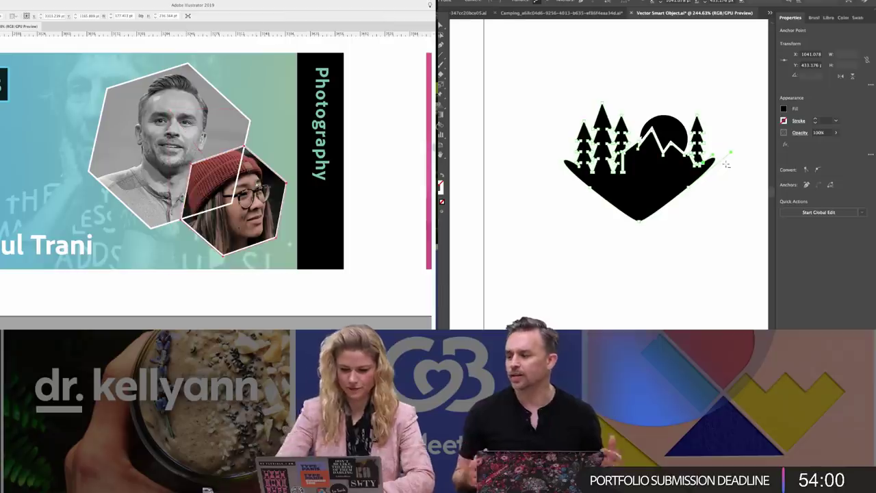
pyautogui.click(157, 294)
# - Add the second line "& His Best Friend" to the Photography thumbnail's title and move the text up inside the thumbnail
pyautogui.hscroll(-5, 144, 274)
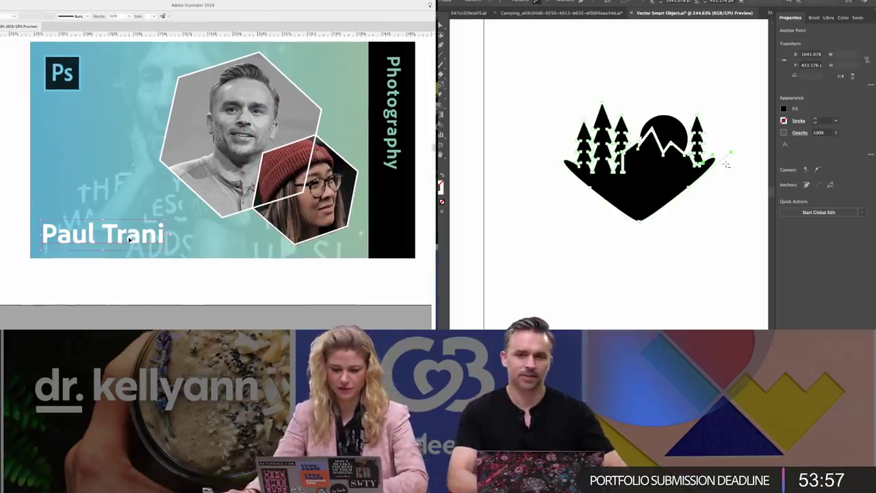
pyautogui.click(130, 239)
pyautogui.scroll(5, 712, 160)
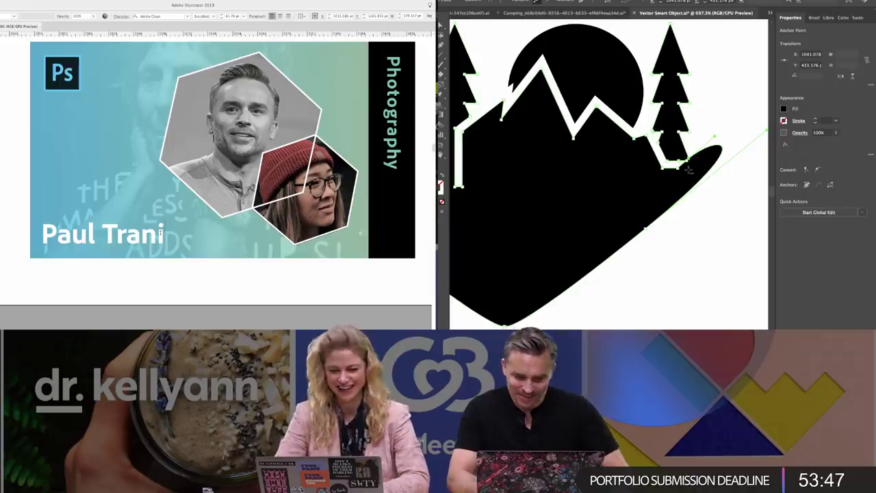
pyautogui.moveTo(670, 193); pyautogui.dragTo(636, 193)
pyautogui.write('S')
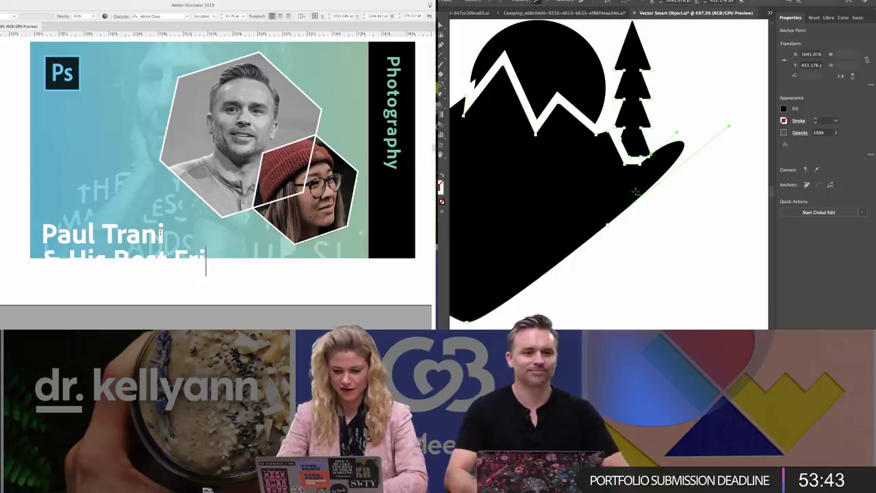
pyautogui.press('Escape')
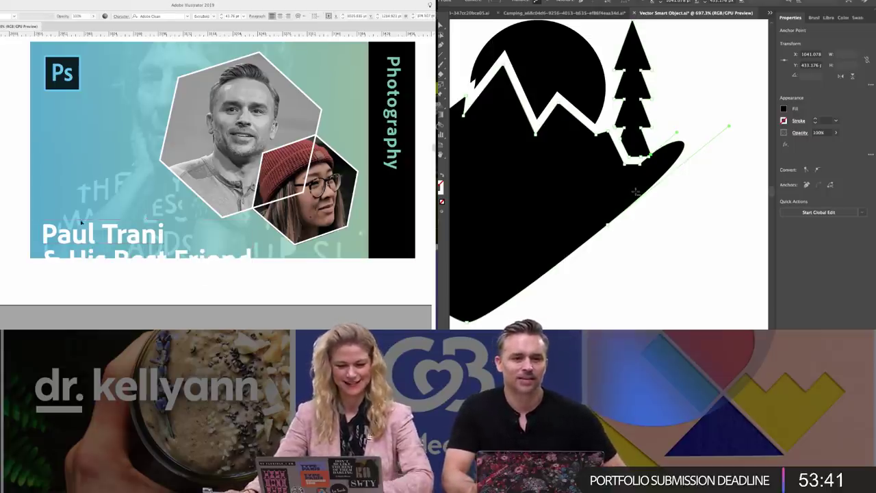
pyautogui.moveTo(90, 233); pyautogui.dragTo(89, 206)
pyautogui.moveTo(112, 283); pyautogui.dragTo(151, 288)
pyautogui.click(151, 288)
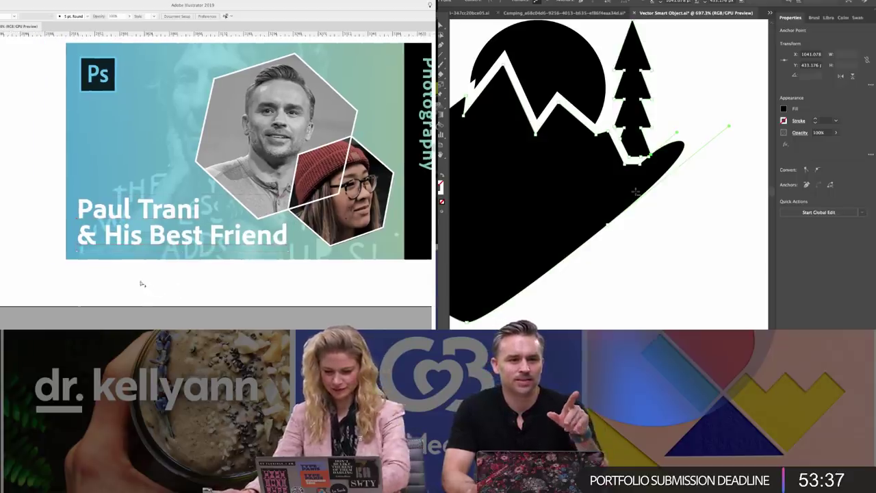
# - Release the clipping mask of the Motion Graphics portrait and send the photo behind the gradient circle and square
pyautogui.press('super+minus')
pyautogui.moveTo(55, 211); pyautogui.dragTo(226, 215)
pyautogui.hscroll(-3, 224, 215)
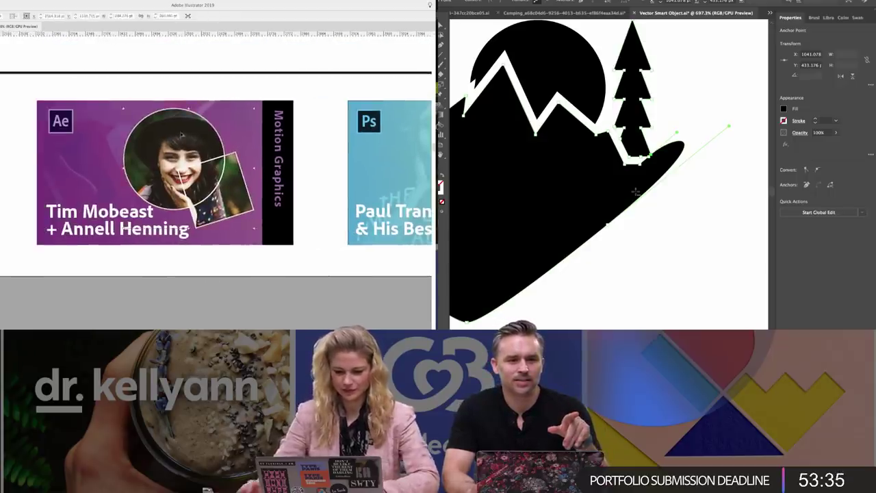
pyautogui.click(182, 135)
pyautogui.doubleClick(181, 136)
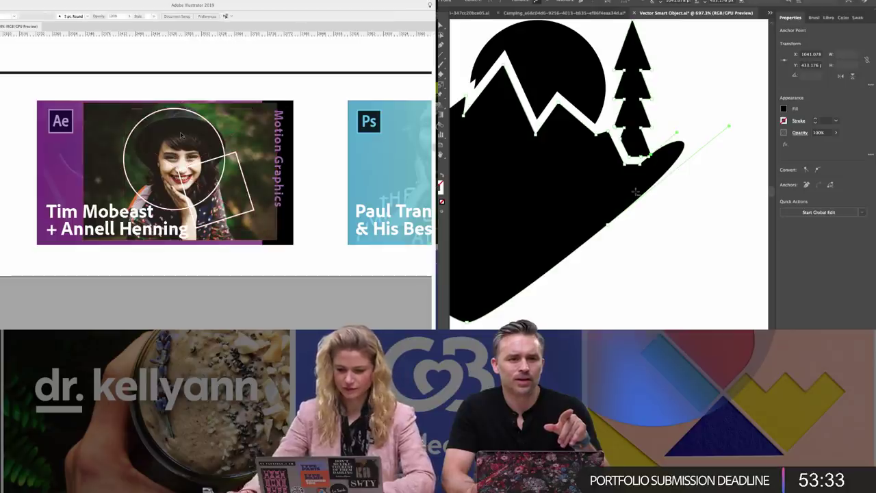
pyautogui.click(182, 133)
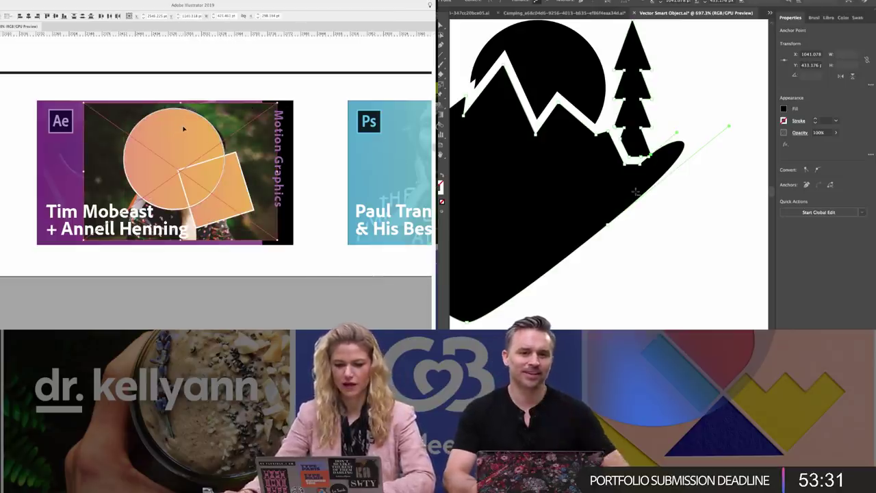
# - Clip the Motion Graphics portrait of the woman in the hat with the gradient circle
pyautogui.press('super+7')
pyautogui.press('super+equal')
pyautogui.press('super+equal')
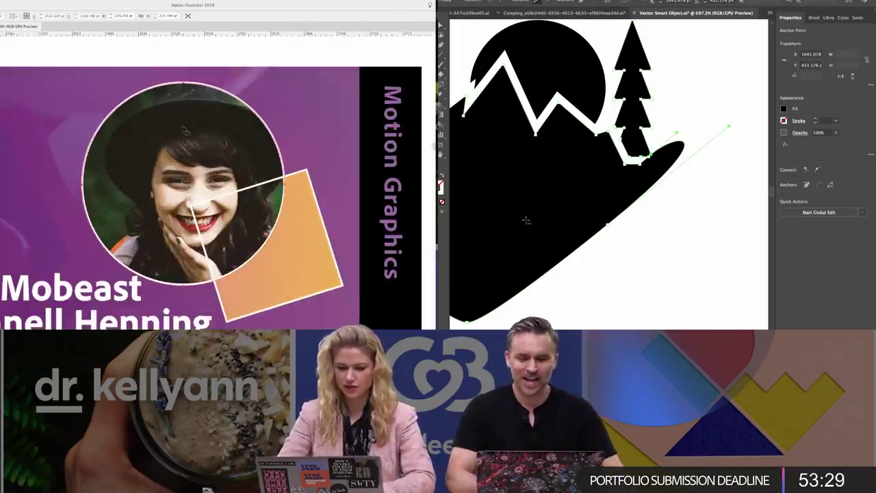
pyautogui.hscroll(1, 185, 127)
pyautogui.click(193, 50)
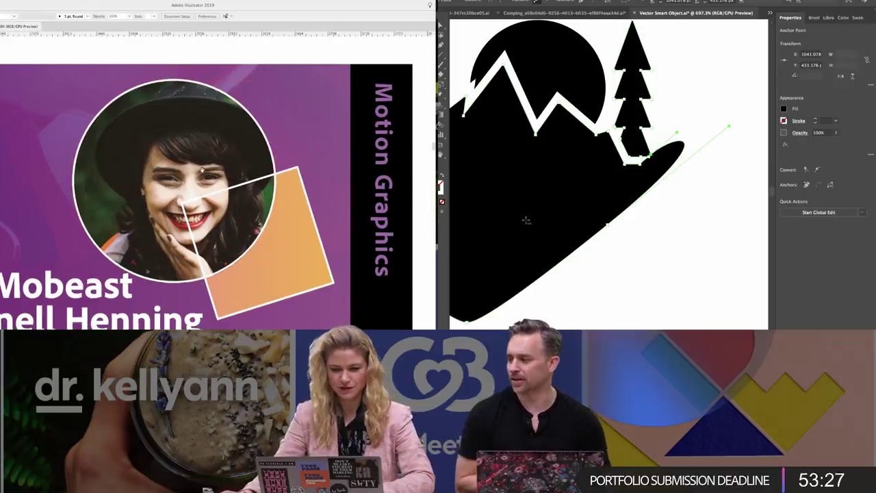
pyautogui.scroll(-1, 203, 169)
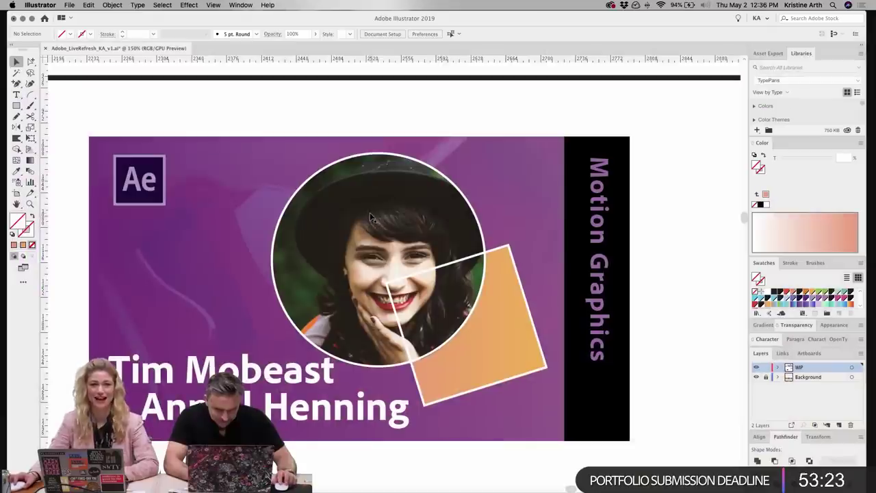
# - Place the headshot of the woman in sunglasses as a linked image over the Motion Graphics thumbnail
pyautogui.moveTo(370, 215); pyautogui.dragTo(400, 207)
pyautogui.moveTo(449, 142); pyautogui.dragTo(443, 141)
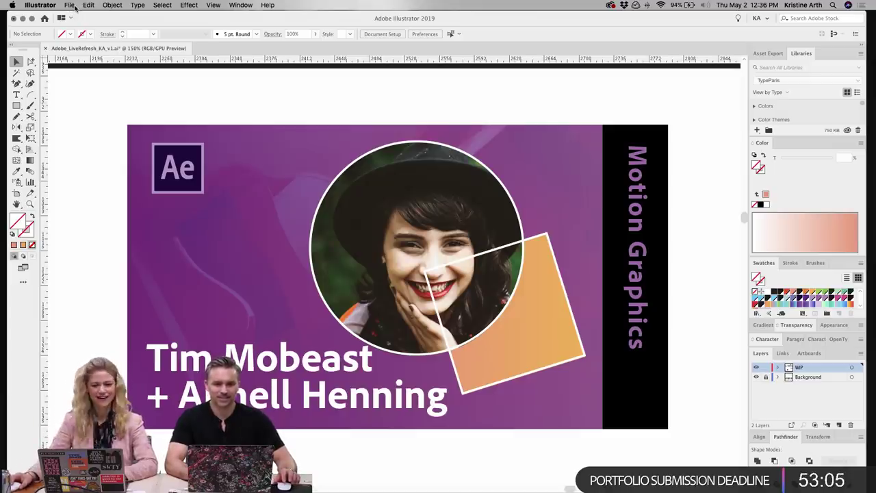
pyautogui.click(71, 6)
pyautogui.click(88, 140)
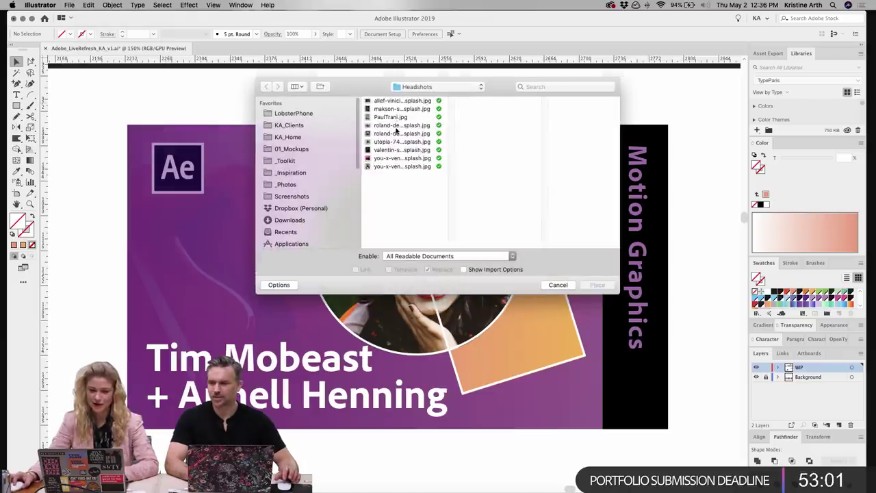
pyautogui.click(397, 125)
pyautogui.click(396, 133)
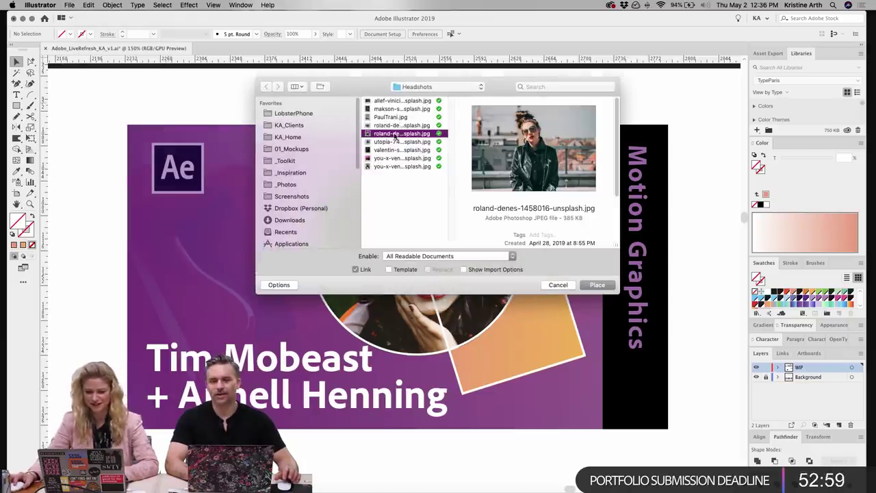
pyautogui.click(396, 125)
pyautogui.click(589, 284)
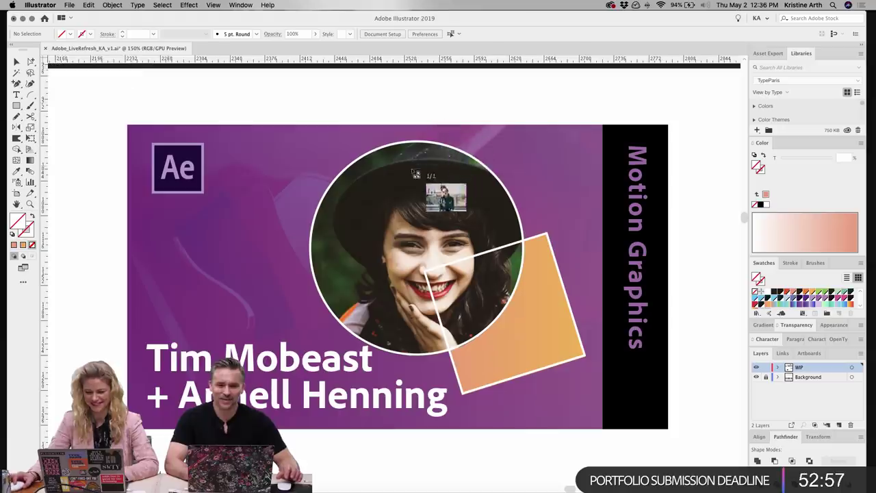
pyautogui.moveTo(411, 169); pyautogui.dragTo(657, 407)
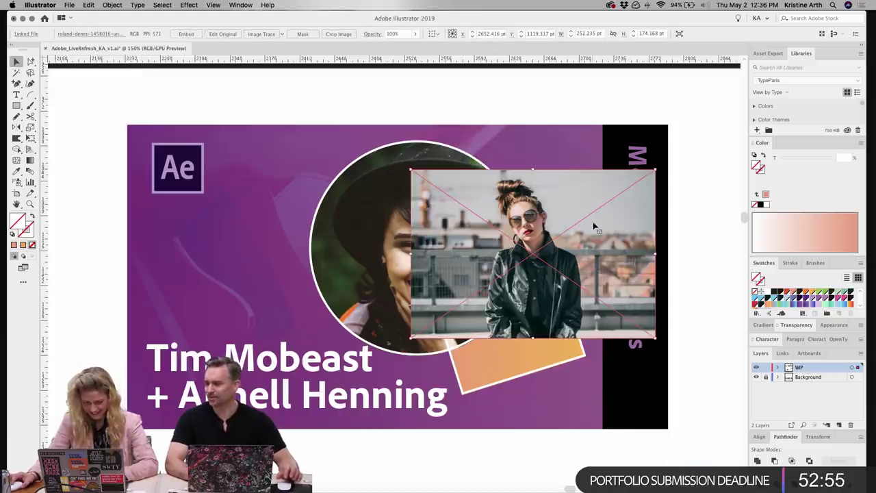
# - Enlarge and position the sunglasses photo over the tilted gradient square, and send it behind the shapes
pyautogui.moveTo(568, 214); pyautogui.dragTo(550, 272)
pyautogui.moveTo(515, 228); pyautogui.dragTo(515, 213)
pyautogui.moveTo(545, 251); pyautogui.dragTo(543, 269)
pyautogui.press('super+shift+bracketleft')
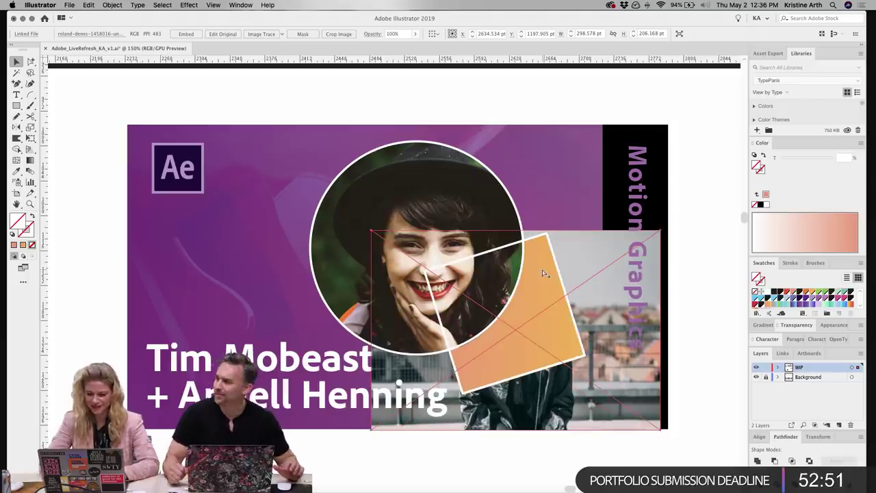
# - Clip the sunglasses photo with the tilted gradient square and bring the clipped group to the front
pyautogui.keyDown('shift'); pyautogui.click(544, 275); pyautogui.keyUp('shift')
pyautogui.press('super+7')
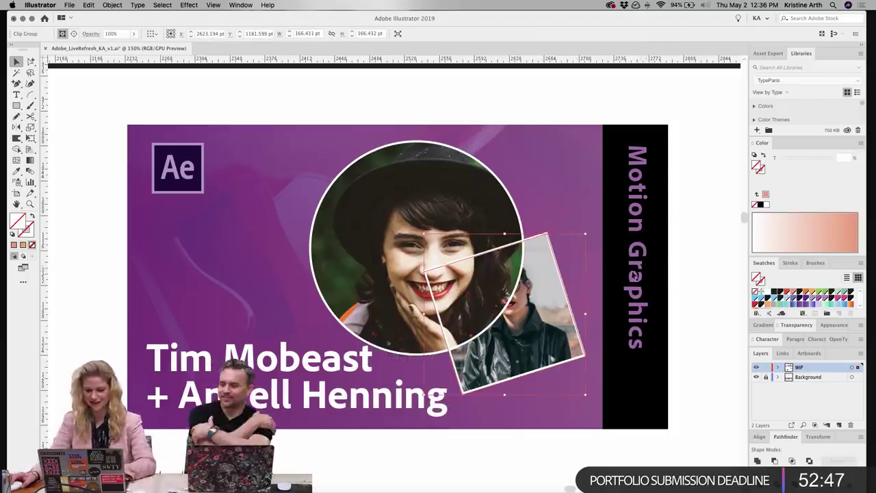
pyautogui.press('super+shift+bracketright')
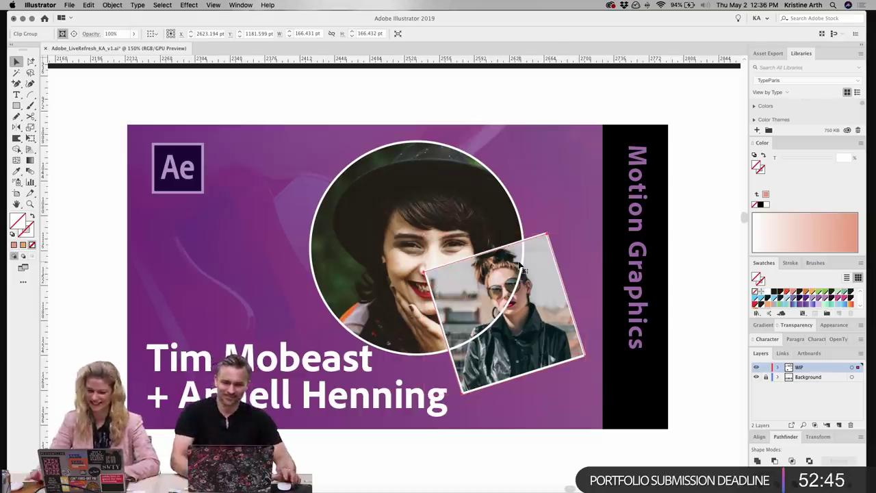
# - Shift the sunglasses photo up and to the left inside its tilted square mask
pyautogui.click(696, 255)
pyautogui.moveTo(687, 246); pyautogui.dragTo(673, 242)
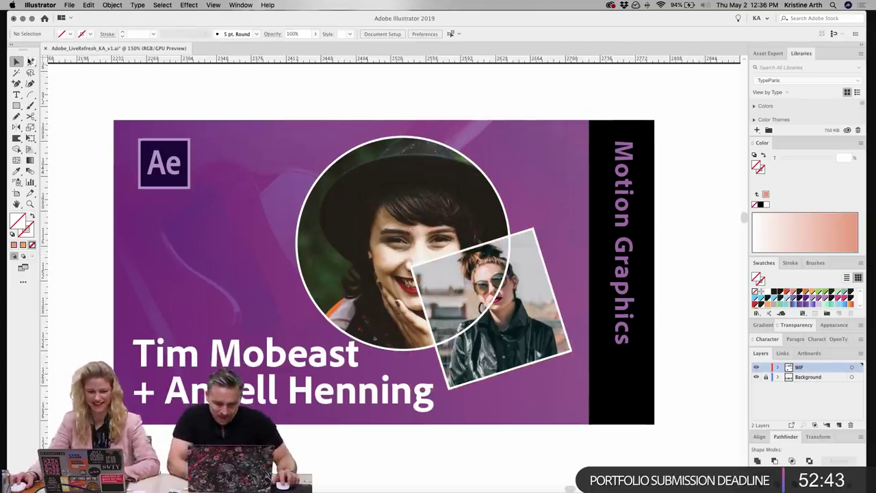
pyautogui.moveTo(478, 304); pyautogui.dragTo(458, 286)
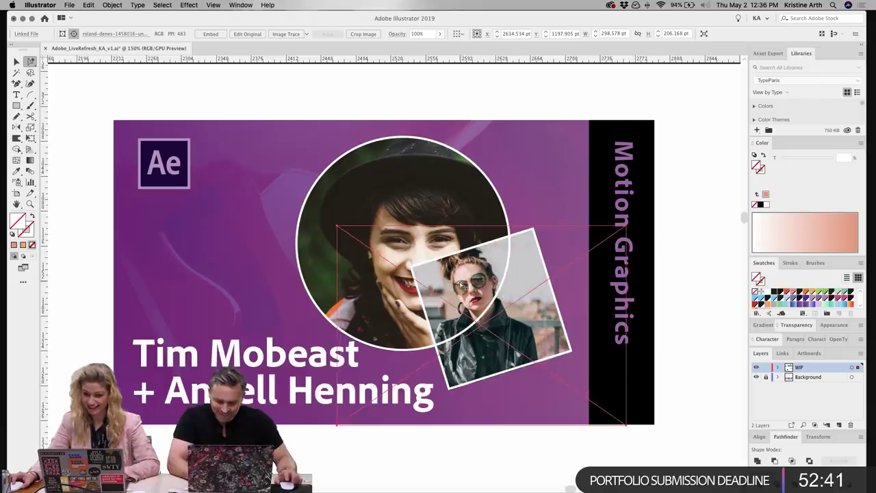
# - Nudge the sunglasses photo to the right inside its tilted square mask and deselect it
pyautogui.press('Right')
pyautogui.press('Right')
pyautogui.press('Right')
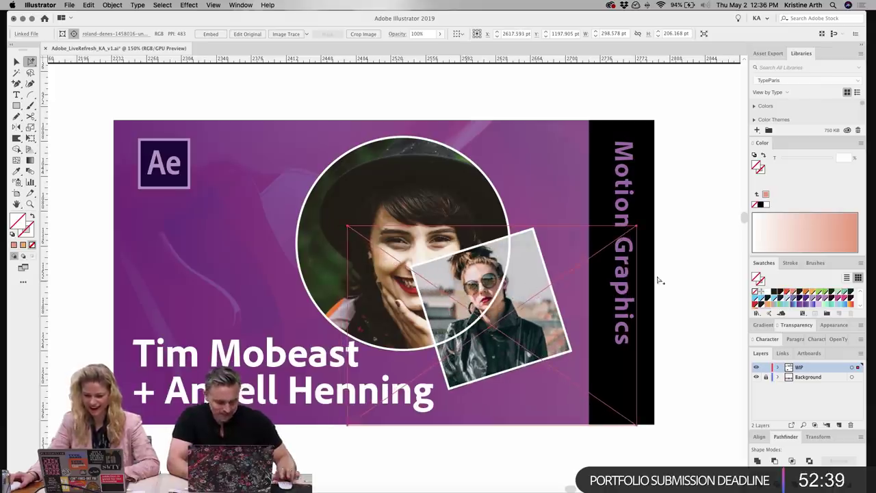
pyautogui.click(691, 280)
# - Shift the photo of the woman in the black hat up and to the left inside its circle mask
pyautogui.press('v')
pyautogui.moveTo(638, 391); pyautogui.dragTo(641, 388)
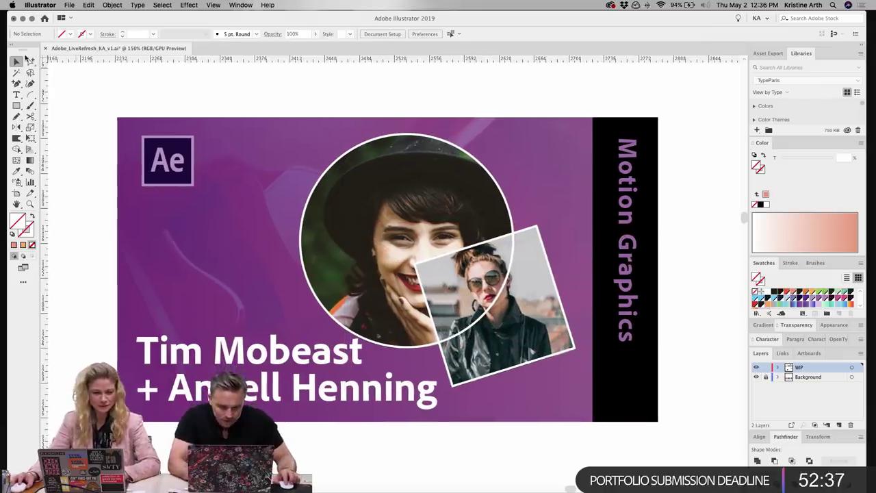
pyautogui.moveTo(455, 225); pyautogui.dragTo(424, 205)
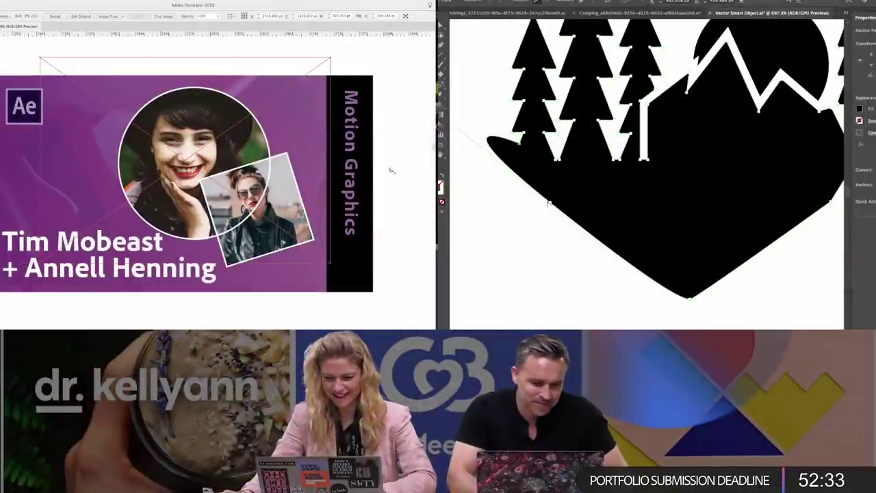
# - Convert the anchor on the camping badge's lower left edge to a corner to remove the bulging curve, and select the whole badge
pyautogui.click(552, 204)
pyautogui.press('super+minus')
pyautogui.press('super+minus')
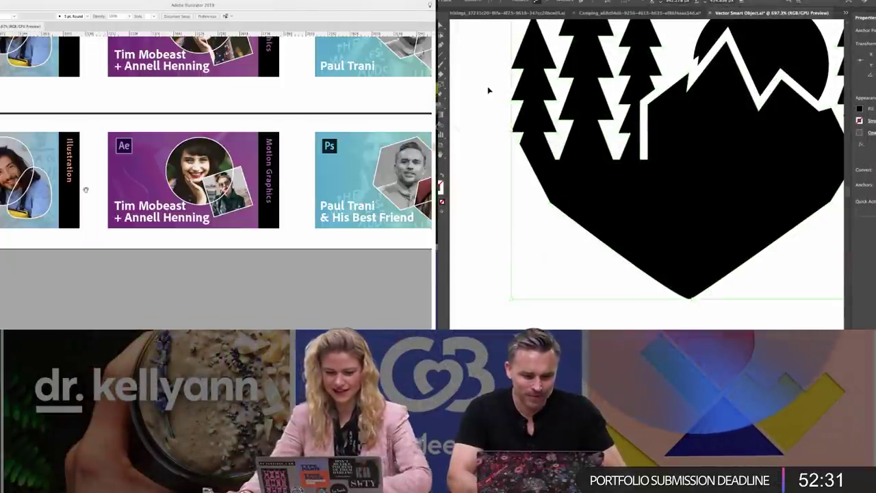
pyautogui.click(489, 89)
pyautogui.moveTo(84, 190); pyautogui.dragTo(184, 203)
pyautogui.moveTo(645, 81); pyautogui.dragTo(522, 112)
pyautogui.press('super+plus')
pyautogui.moveTo(551, 80); pyautogui.dragTo(739, 248)
pyautogui.press('a')
pyautogui.press('super+plus')
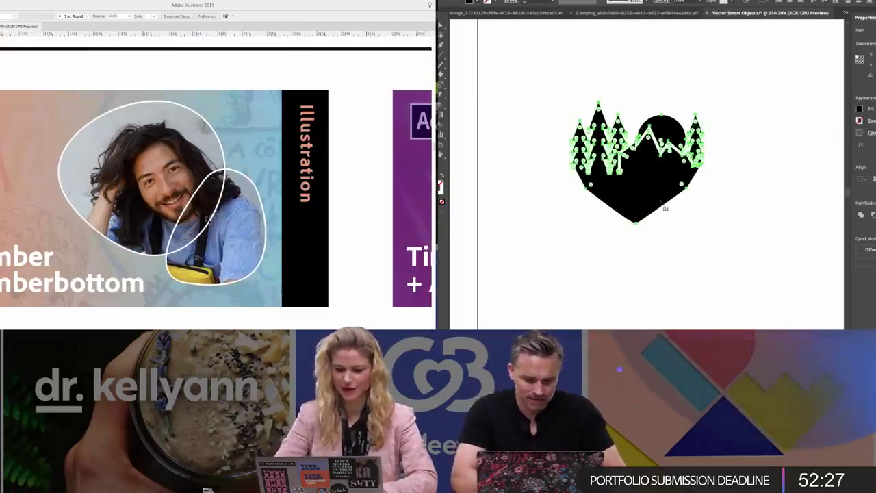
# - Release the long-haired man's photo from its double-shape mask and clip it with only the larger rounded gradient shape
pyautogui.click(166, 157)
pyautogui.press('super+alt+7')
pyautogui.press('super+Tab')
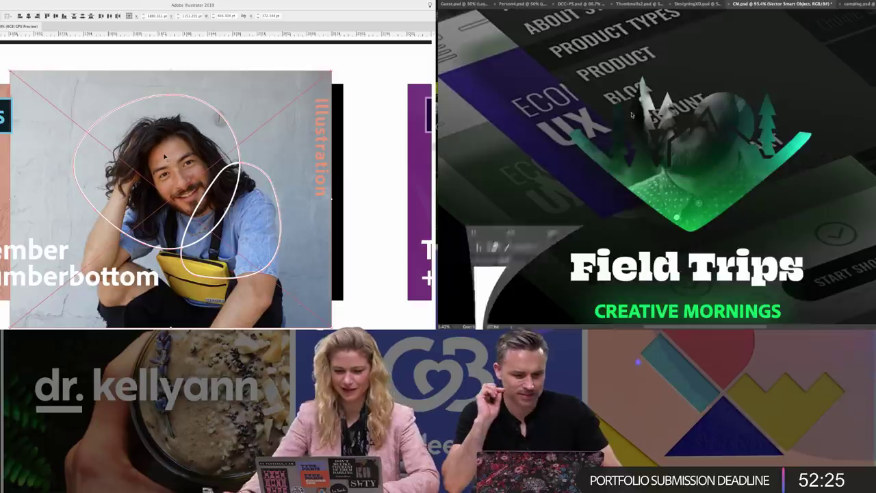
pyautogui.press('Delete')
pyautogui.click(166, 157)
pyautogui.press('super+bracketleft')
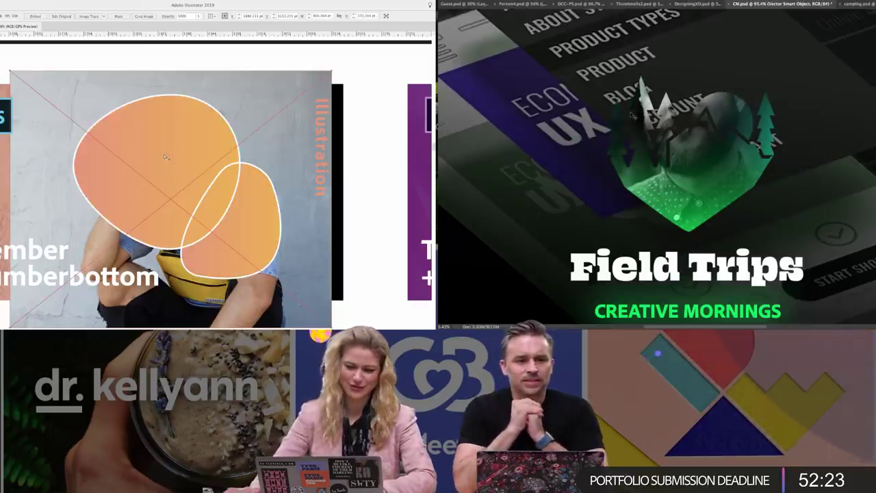
pyautogui.keyDown('shift'); pyautogui.click(174, 144); pyautogui.keyUp('shift')
pyautogui.hotkey('ctrl', '7')
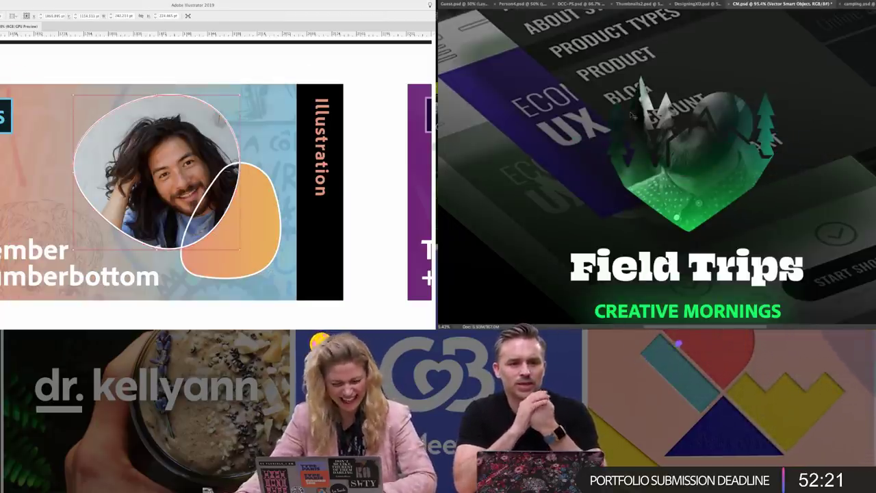
# - Scale down the long-haired man's photo and reposition it so his face sits centrally inside the rounded mask
pyautogui.click(191, 164)
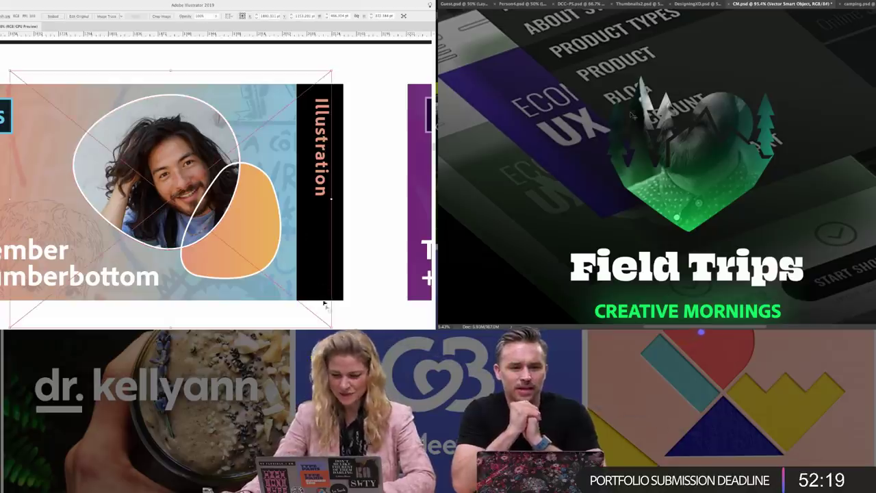
pyautogui.moveTo(332, 327); pyautogui.dragTo(287, 293)
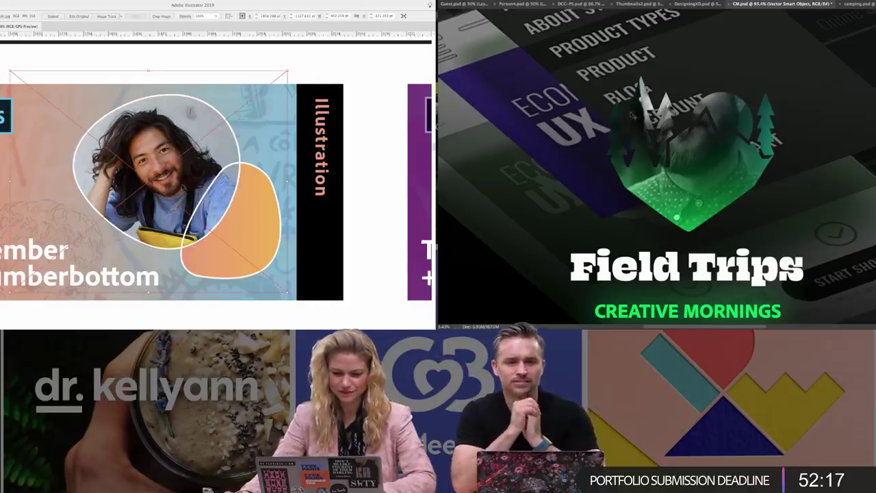
pyautogui.moveTo(183, 187); pyautogui.dragTo(184, 187)
pyautogui.click(365, 196)
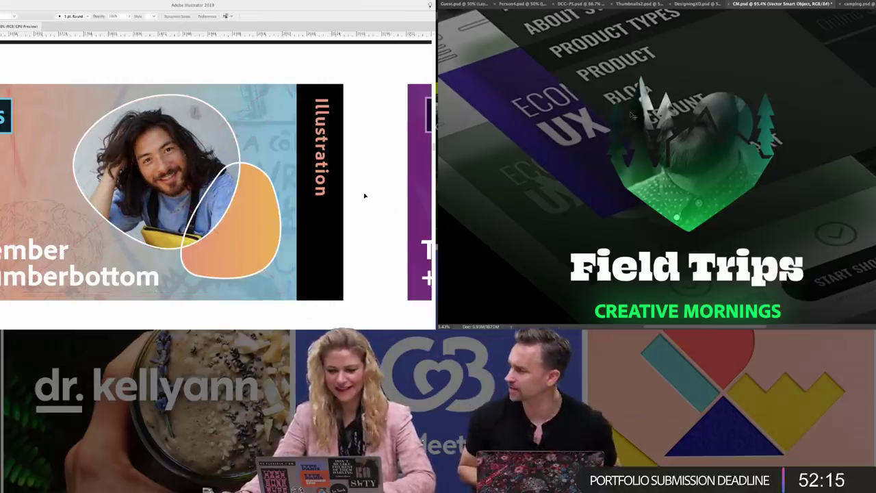
pyautogui.hscroll(-1, 366, 197)
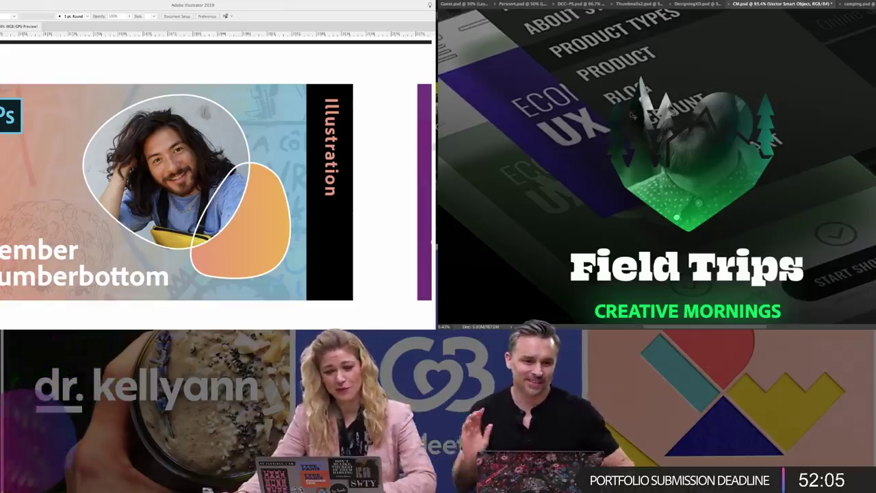
# - Place the headshot of the man seated on stone steps as a linked image over the Illustration thumbnail
pyautogui.click(0, 0)
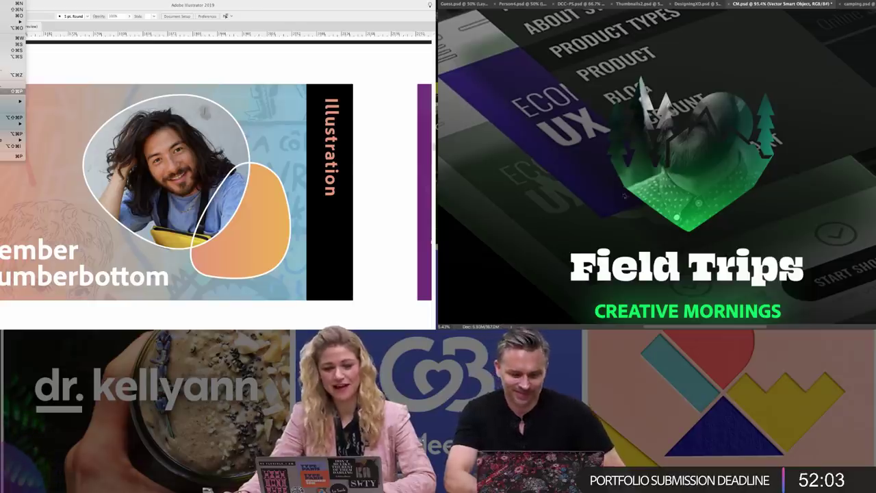
pyautogui.scroll(-2, 625, 196)
pyautogui.click(7, 91)
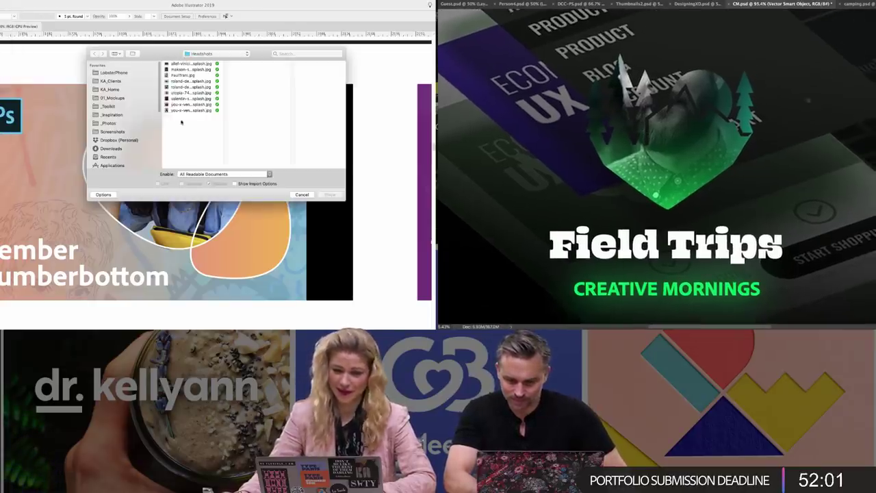
pyautogui.click(172, 106)
pyautogui.click(175, 100)
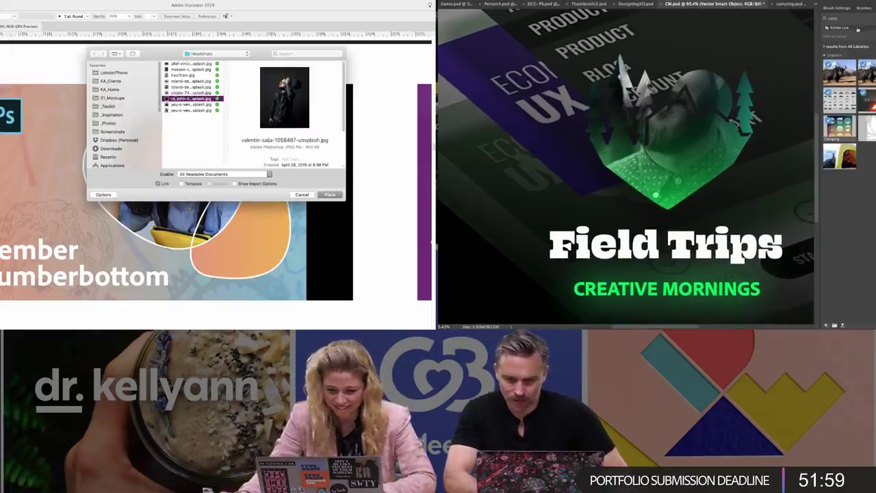
pyautogui.click(857, 30)
pyautogui.click(175, 92)
pyautogui.click(175, 87)
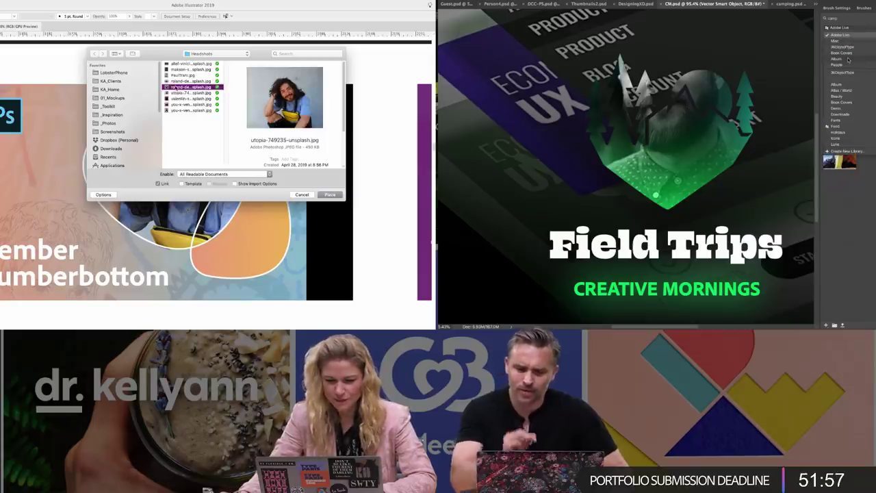
pyautogui.click(329, 194)
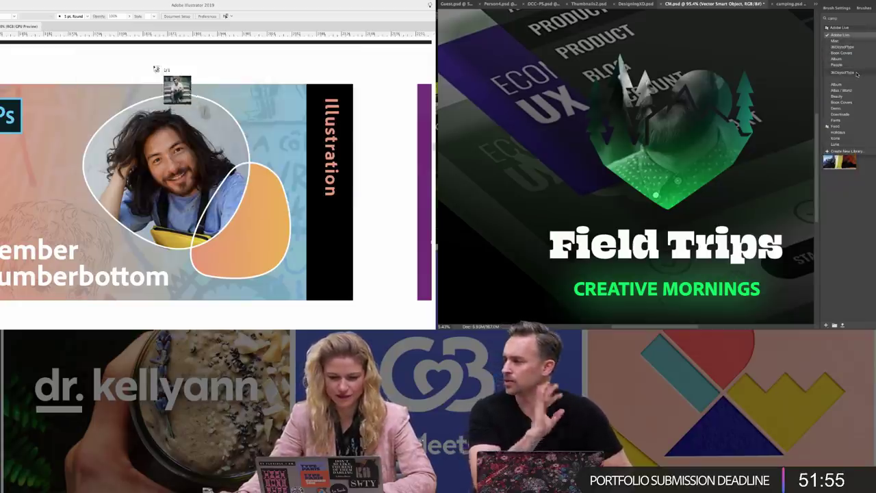
pyautogui.moveTo(153, 65); pyautogui.dragTo(315, 242)
# - Move the seated man's photo behind the small rounded gradient shape and clip it with that shape
pyautogui.moveTo(254, 86); pyautogui.dragTo(276, 179)
pyautogui.press('super+shift+[')
pyautogui.click(837, 137)
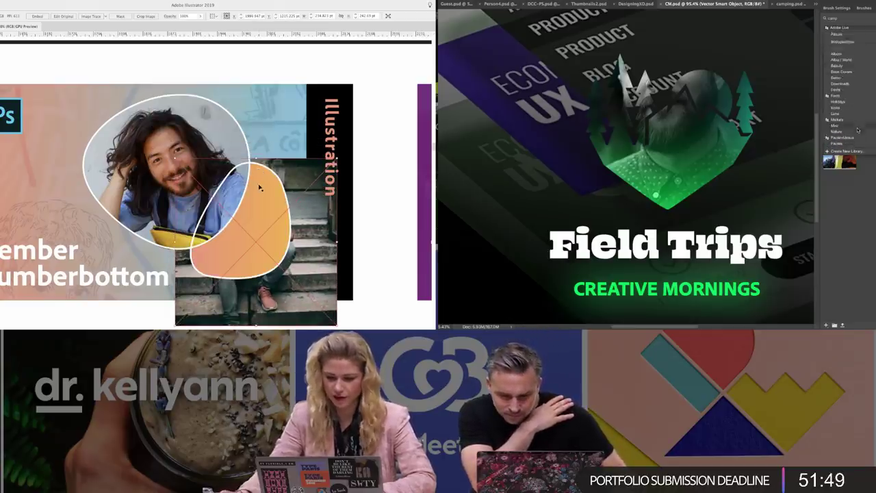
pyautogui.hotkey('ctrl', '7')
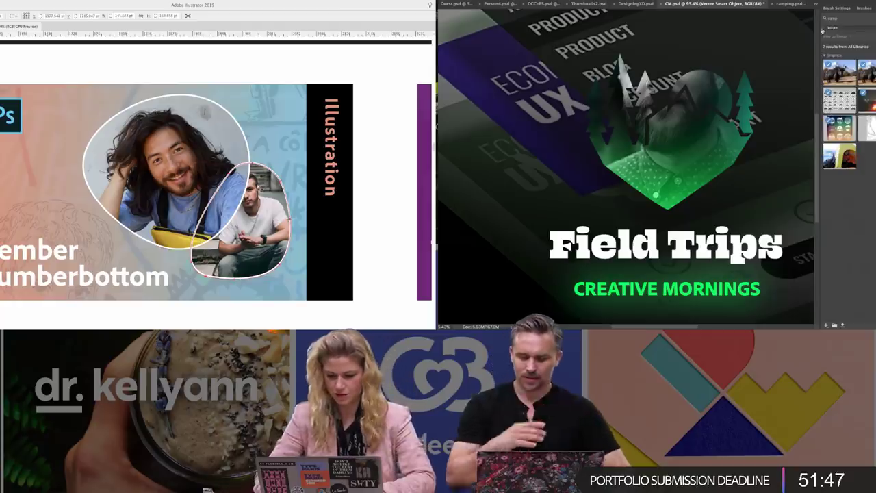
# - Clear the search to list the whole Nature library, and undo bringing the seated man's clipped photo to the front
pyautogui.press('super+shift+]')
pyautogui.press('BackSpace')
pyautogui.press('BackSpace')
pyautogui.press('BackSpace')
pyautogui.press('BackSpace')
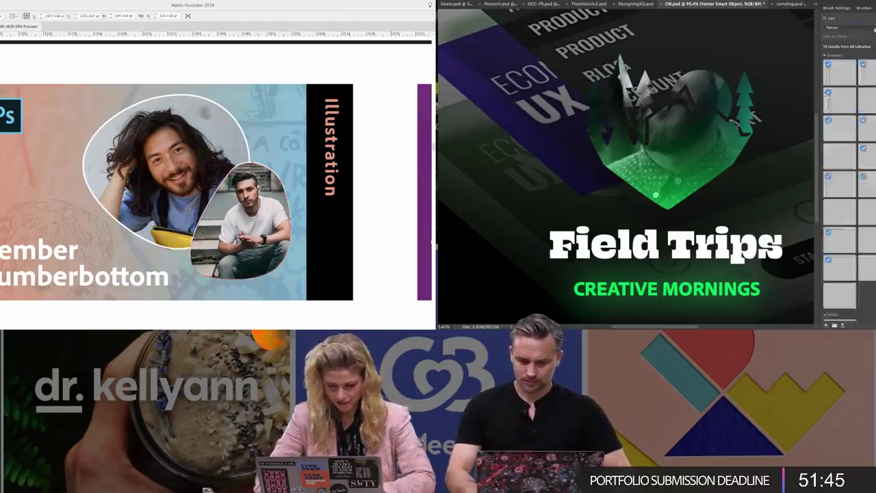
pyautogui.press('super+z')
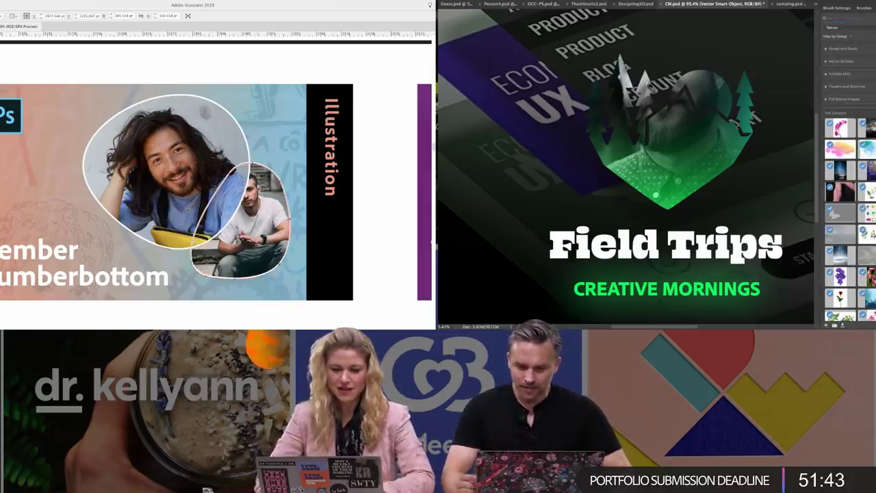
# - Send the long-haired man's clipped photo backward, behind the seated man's photo
pyautogui.click(198, 124)
pyautogui.press('super+[')
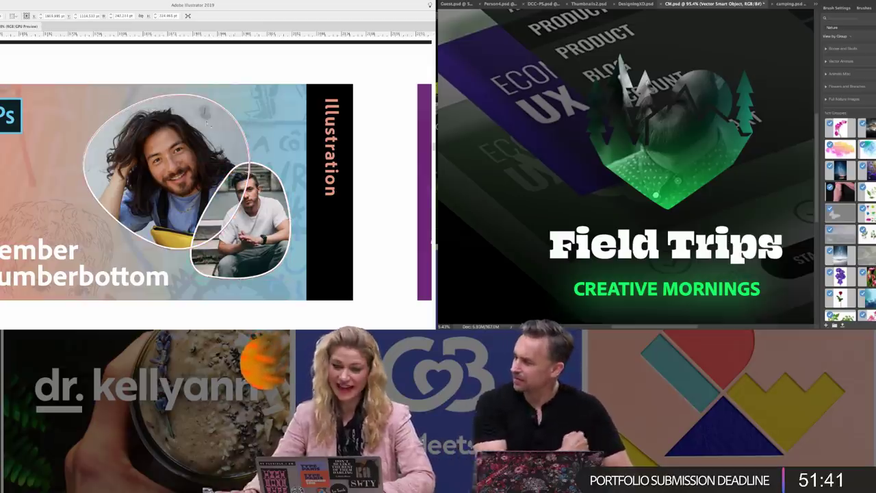
pyautogui.click(215, 59)
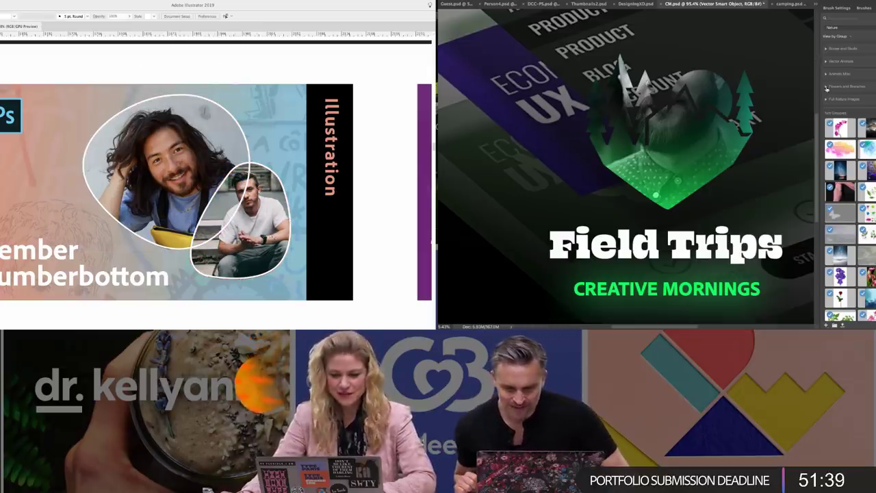
# - Shift the seated man's photo to the right and slightly down inside its mask, and expand the Nature library's group of full images
pyautogui.click(264, 221)
pyautogui.click(827, 99)
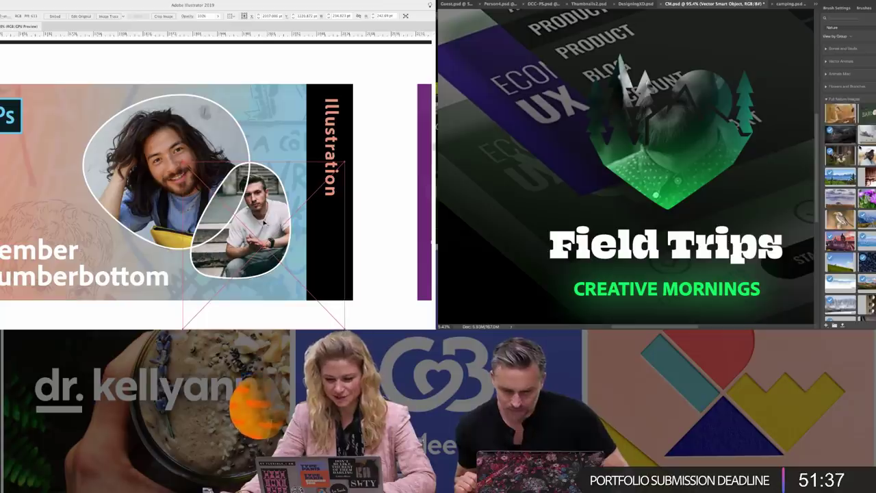
pyautogui.moveTo(264, 221); pyautogui.dragTo(267, 220)
pyautogui.scroll(-2, 843, 183)
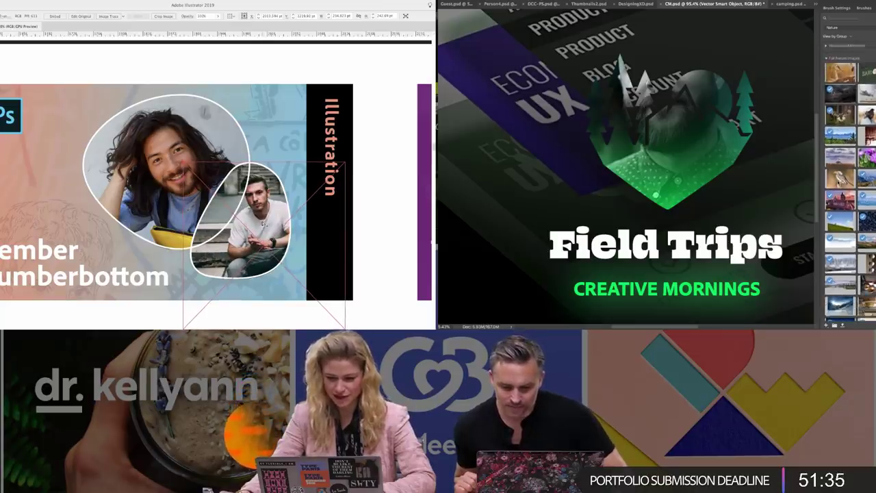
pyautogui.click(367, 240)
# - Release the reclining woman's photo on the Graphic Design thumbnail from its double-circle clipping mask
pyautogui.press('super+minus')
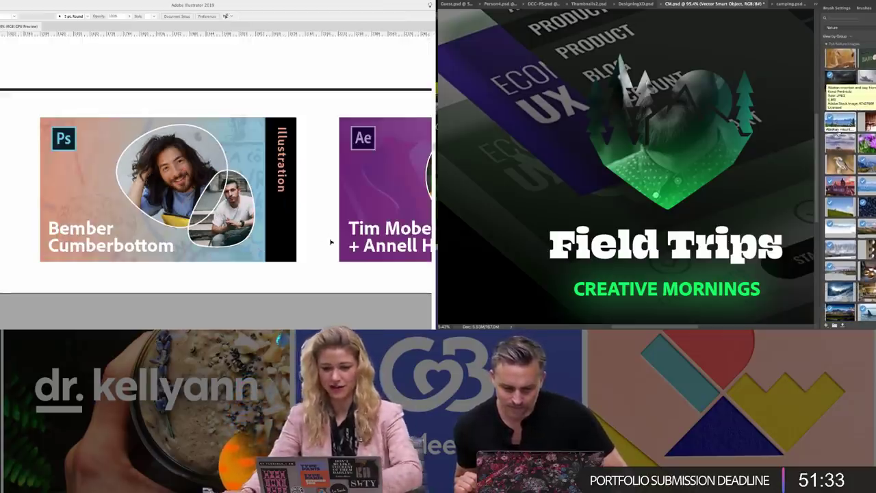
pyautogui.hscroll(-3, 330, 242)
pyautogui.scroll(-2, 844, 279)
pyautogui.hscroll(-5, 144, 214)
pyautogui.scroll(-2, 846, 171)
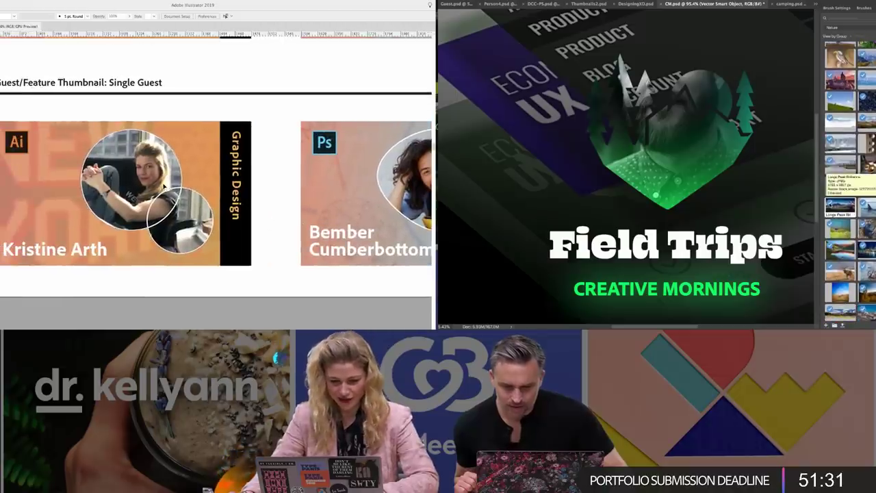
pyautogui.hscroll(1, 86, 258)
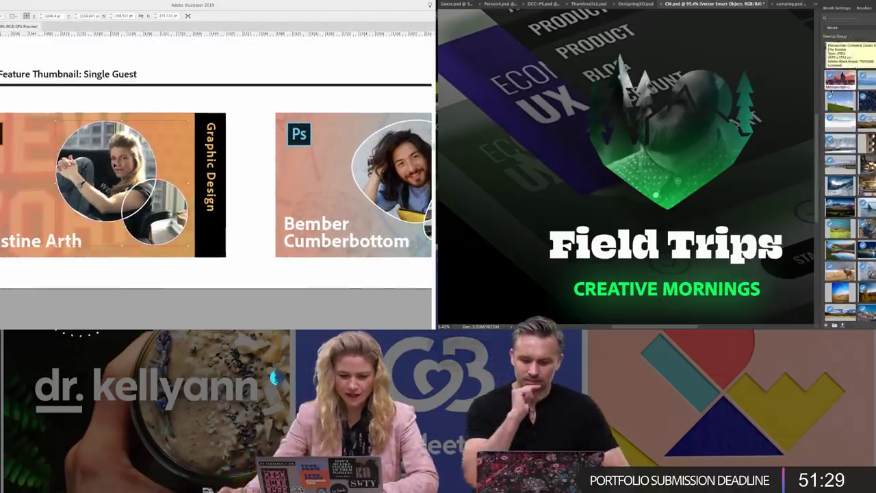
pyautogui.press('alt+super+7')
pyautogui.press('shift+super+a')
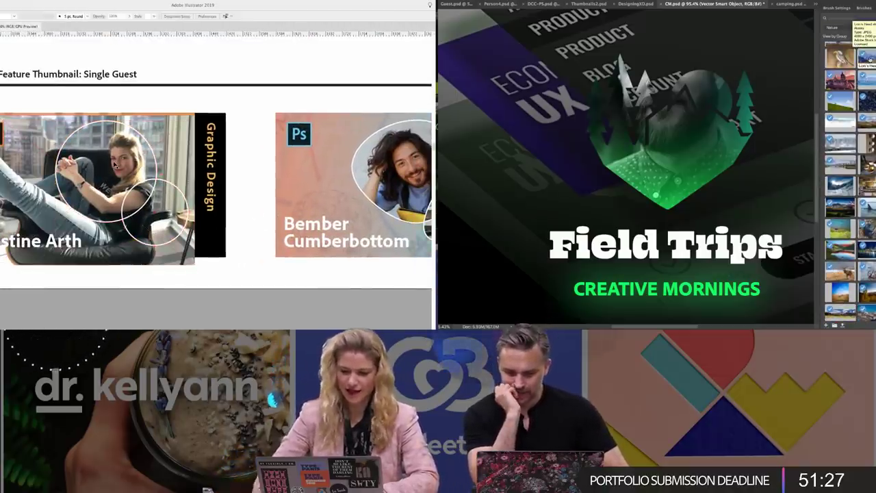
# - Send the reclining woman's photo behind the gradient circles and clip it with only the larger circle
pyautogui.click(115, 165)
pyautogui.scroll(-2, 844, 165)
pyautogui.scroll(-10, 843, 165)
pyautogui.press('super+[')
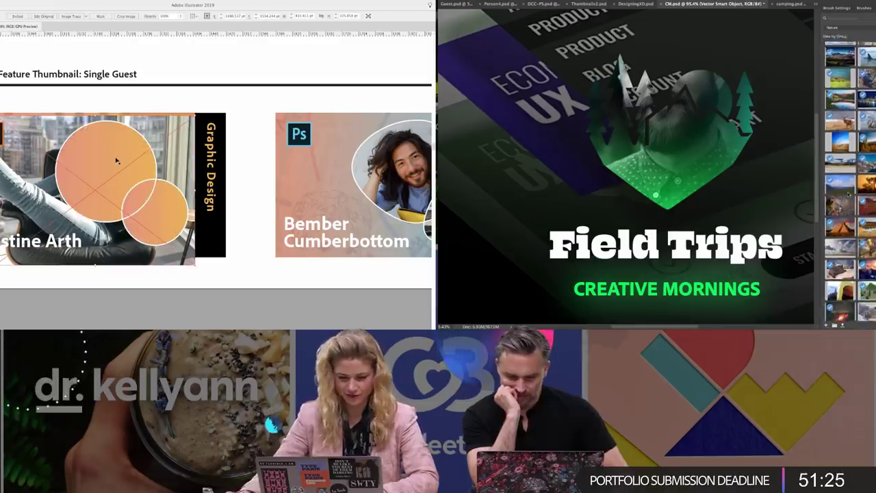
pyautogui.keyDown('shift'); pyautogui.click(117, 158); pyautogui.keyUp('shift')
pyautogui.press('super+7')
pyautogui.scroll(-1, 844, 233)
pyautogui.hscroll(-2, 118, 158)
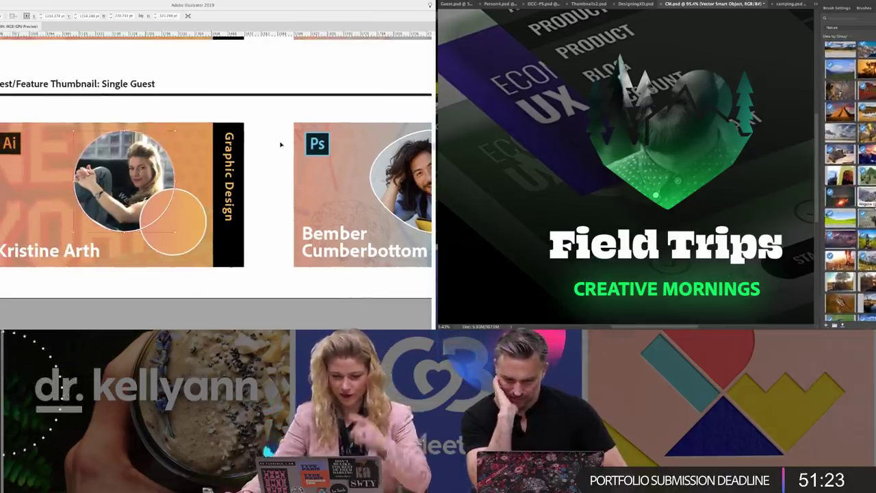
pyautogui.click(280, 143)
# - Enlarge the reclining woman's photo slightly about its centre inside the large circle mask
pyautogui.click(113, 135)
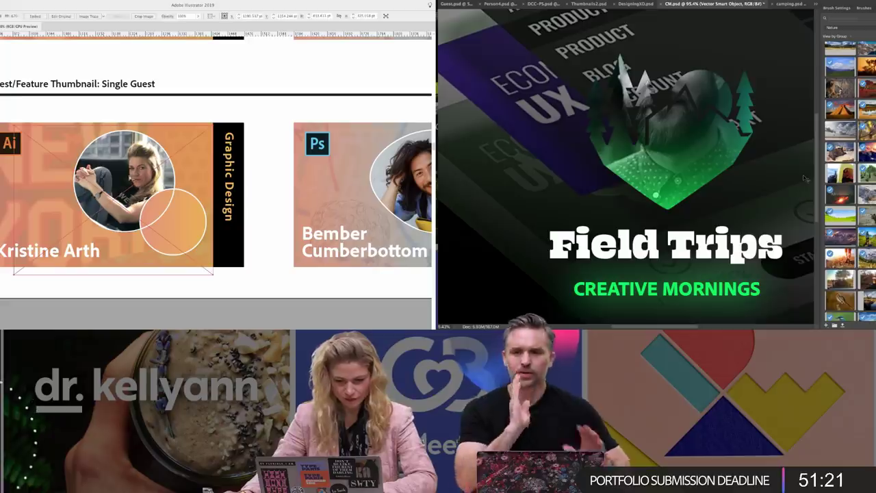
pyautogui.moveTo(114, 126); pyautogui.dragTo(114, 120)
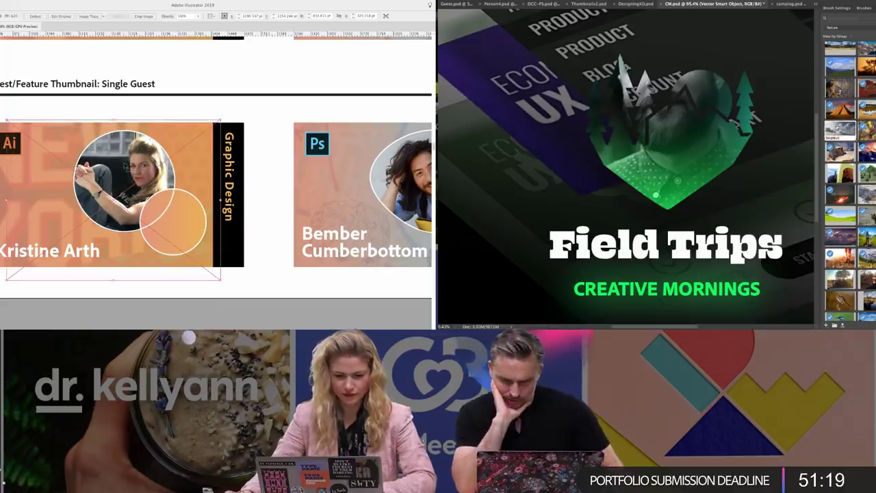
pyautogui.scroll(5, 843, 137)
pyautogui.click(274, 161)
pyautogui.scroll(4, 841, 116)
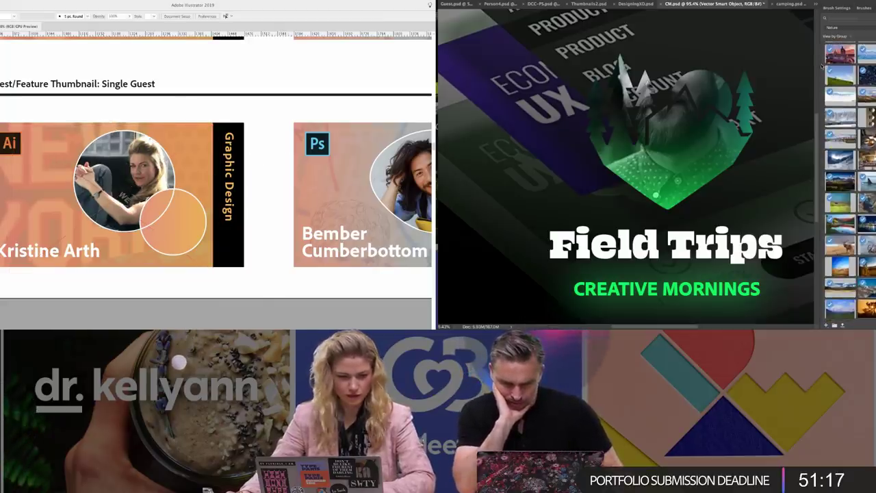
# - Add the Alaskan mountain and bay photo from the Nature library to the clipped imagery of the camping badge
pyautogui.click(1, 1)
pyautogui.scroll(4, 841, 164)
pyautogui.click(7, 91)
pyautogui.moveTo(844, 78); pyautogui.dragTo(630, 112)
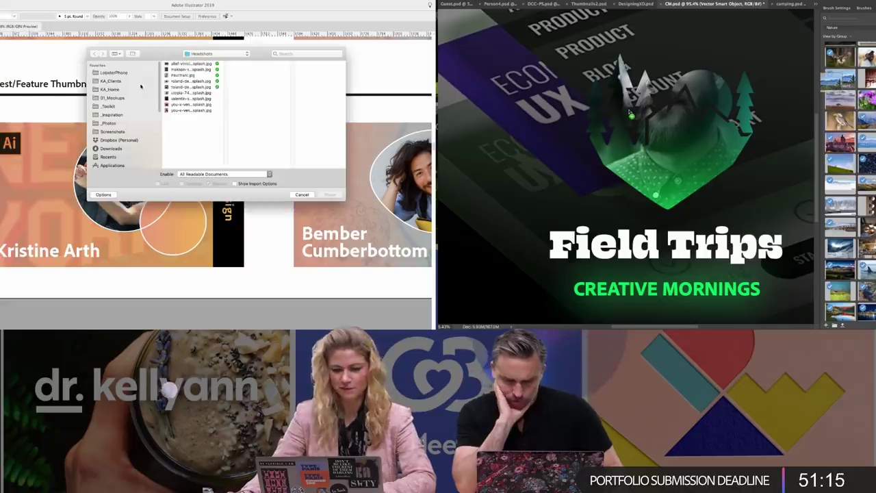
# - Compare the portraits in the Headshots folder and load the last you-x-ventures photo for placing
pyautogui.click(179, 70)
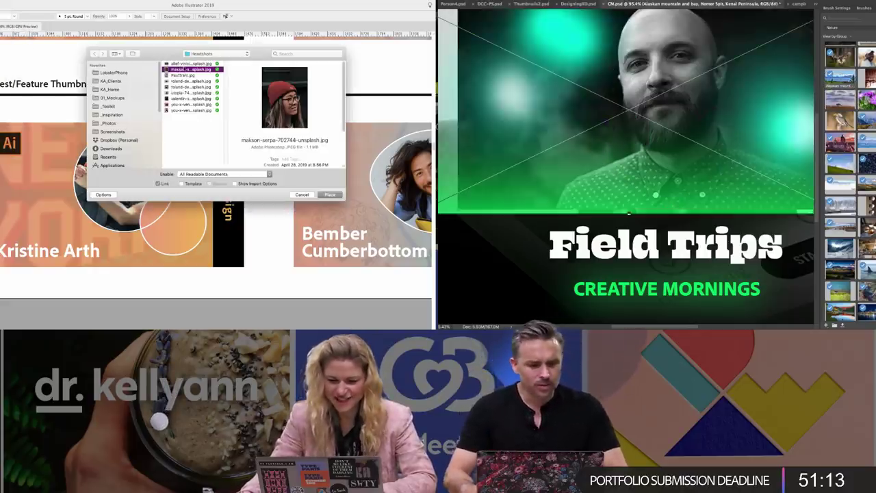
pyautogui.press('Up')
pyautogui.click(174, 81)
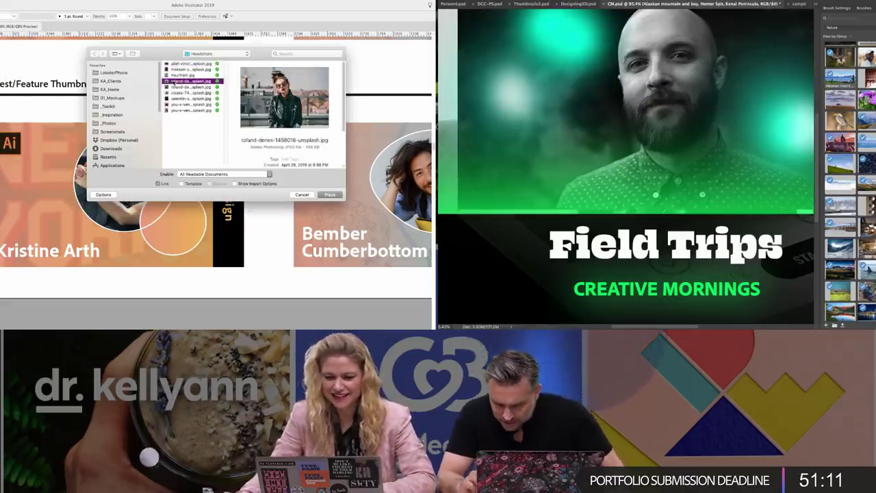
pyautogui.click(175, 88)
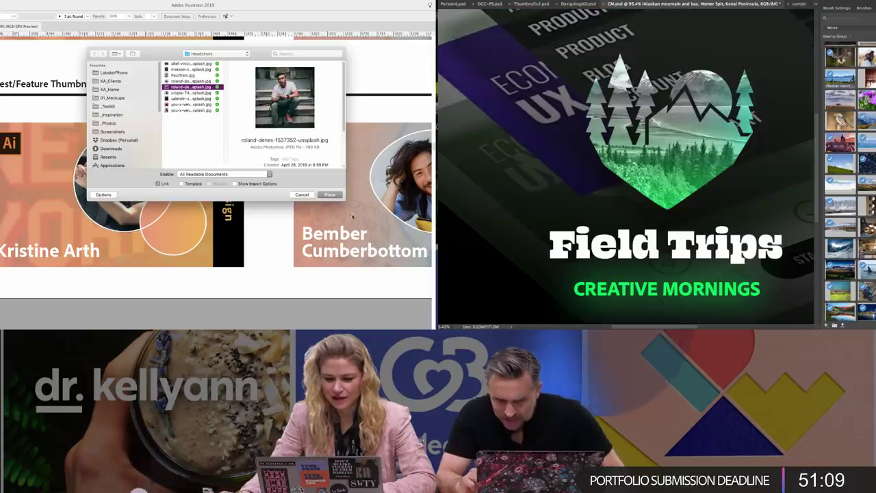
pyautogui.click(186, 99)
pyautogui.press('Up')
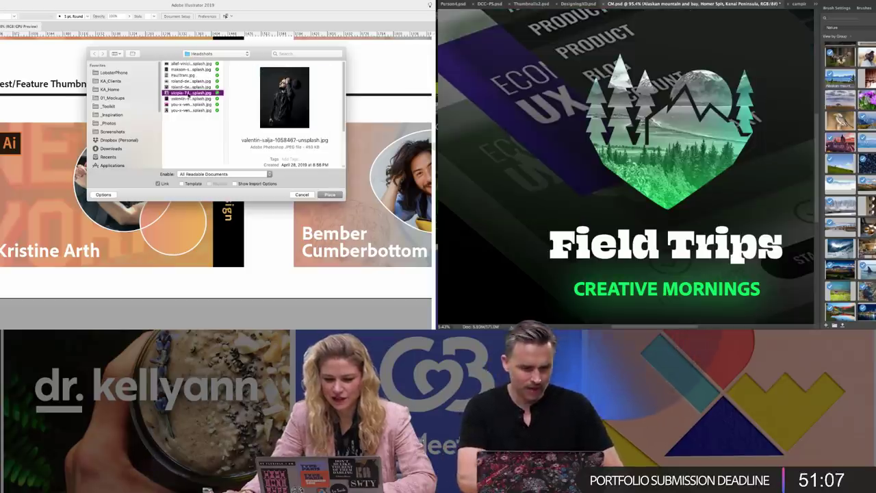
pyautogui.click(179, 100)
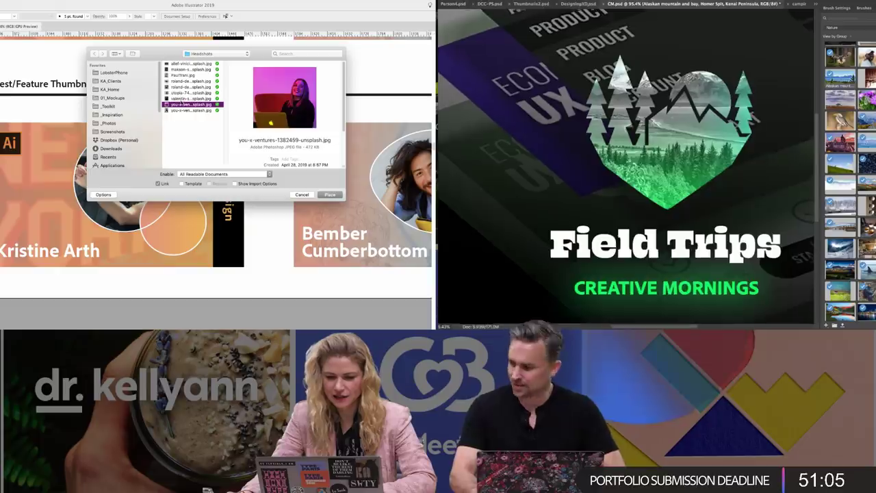
pyautogui.click(178, 110)
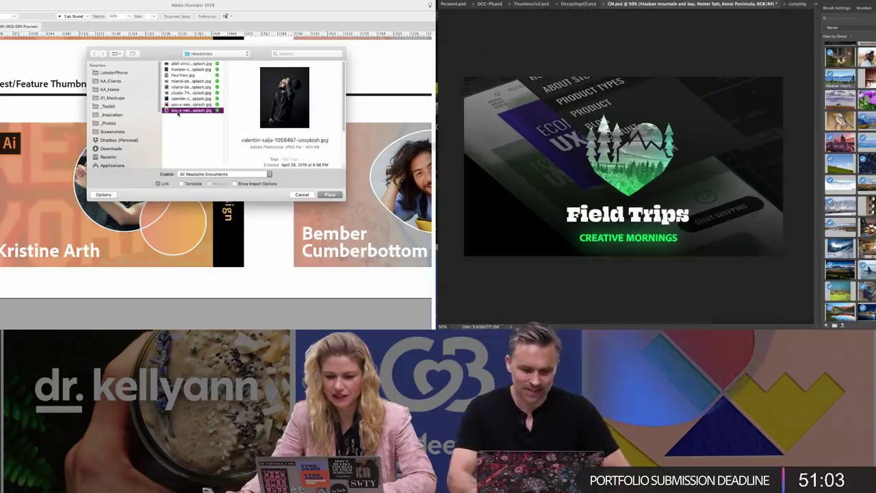
pyautogui.click(329, 194)
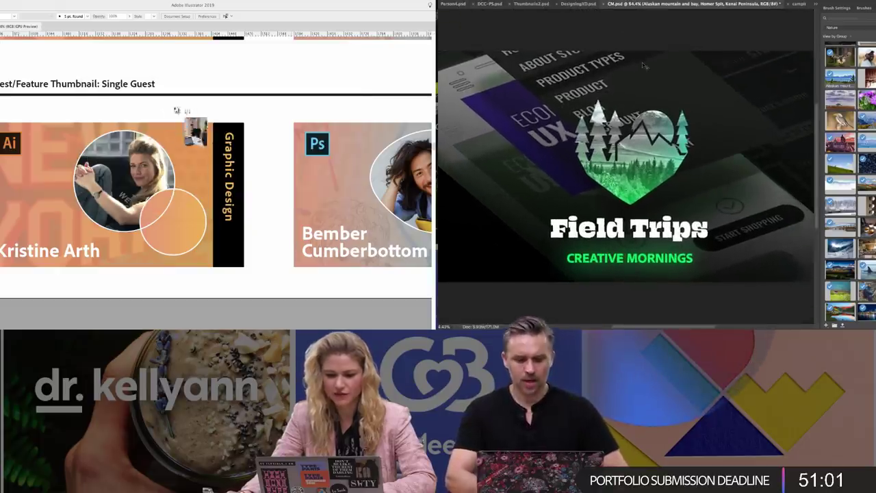
# - Place the office portrait behind the small gradient circle on the Graphic Design thumbnail and clip it with that circle
pyautogui.moveTo(138, 96); pyautogui.dragTo(294, 231)
pyautogui.moveTo(206, 174); pyautogui.dragTo(198, 227)
pyautogui.press('super+shift+bracketleft')
pyautogui.keyDown('shift'); pyautogui.click(198, 227); pyautogui.keyUp('shift')
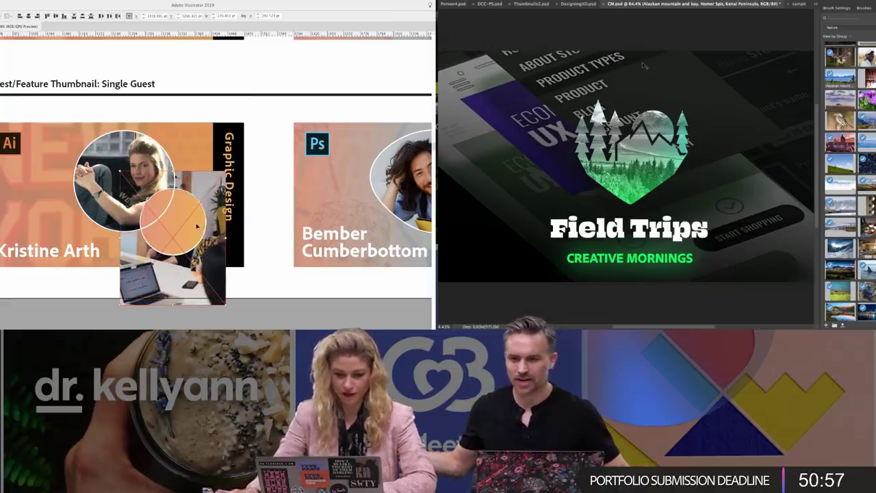
pyautogui.press('super+7')
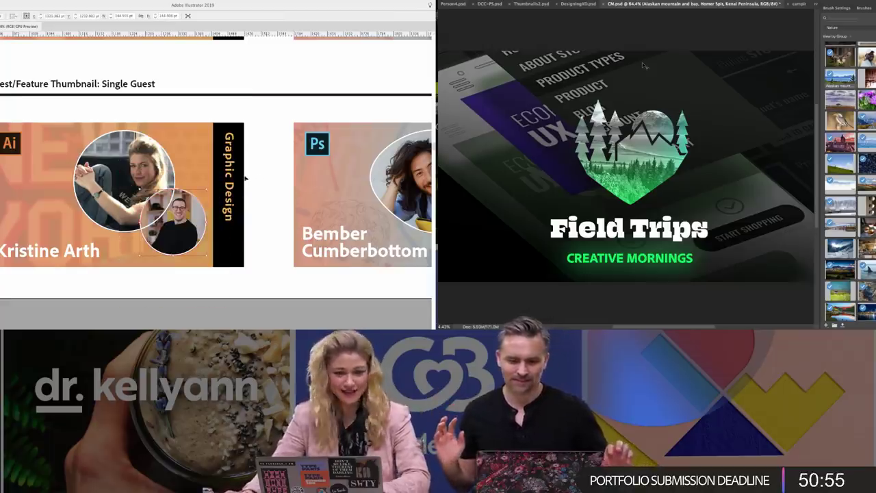
pyautogui.click(266, 179)
pyautogui.moveTo(256, 175); pyautogui.dragTo(248, 170)
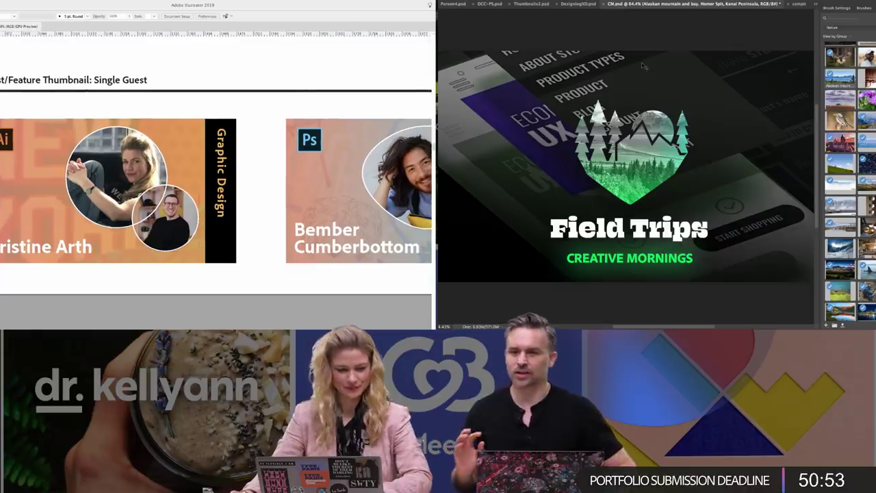
pyautogui.click(176, 216)
pyautogui.press('f')
pyautogui.press('f')
pyautogui.press('super+0')
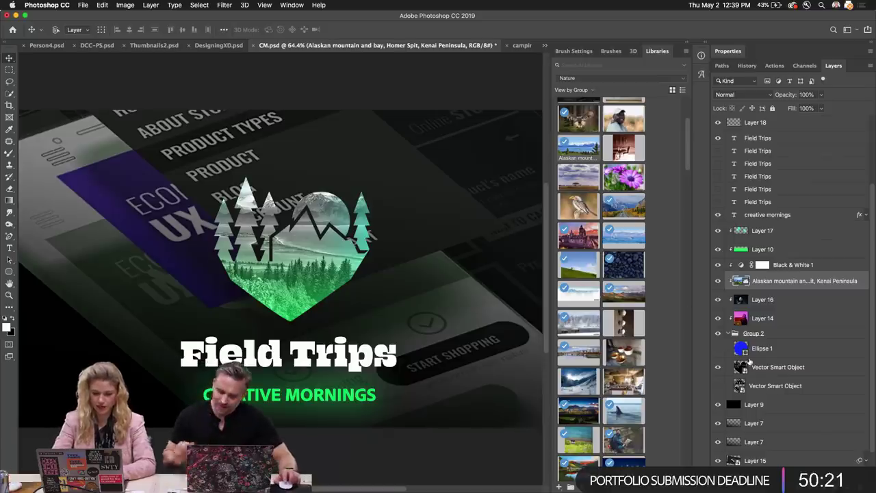
# - Show the Ellipse 1 circle slightly lower behind the badge and mask it to keep only its lower half
pyautogui.click(718, 350)
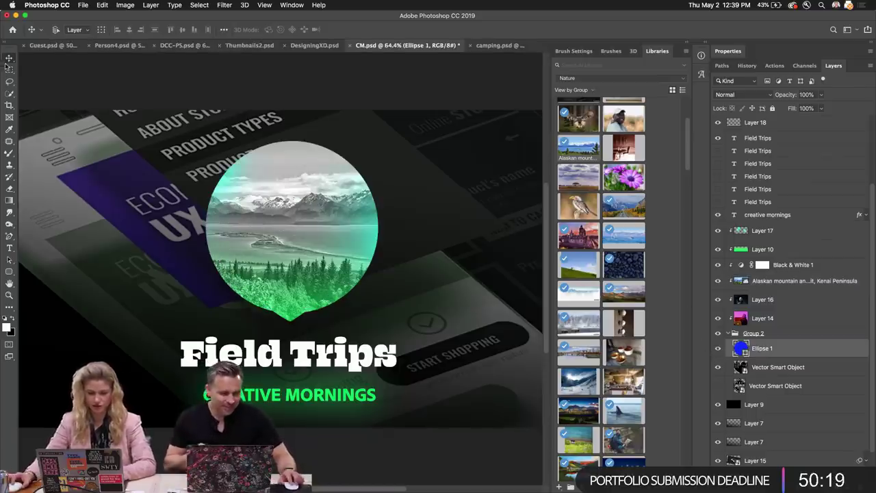
pyautogui.moveTo(230, 193); pyautogui.dragTo(231, 201)
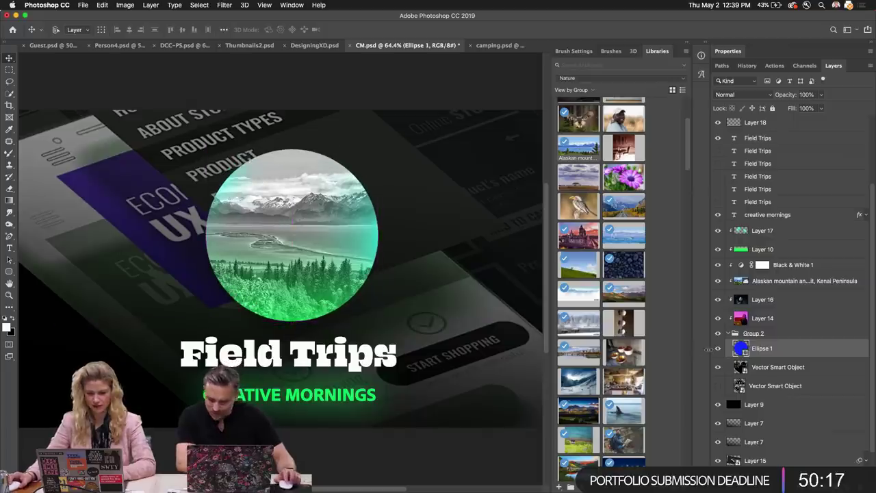
pyautogui.click(10, 70)
pyautogui.moveTo(167, 343); pyautogui.dragTo(405, 234)
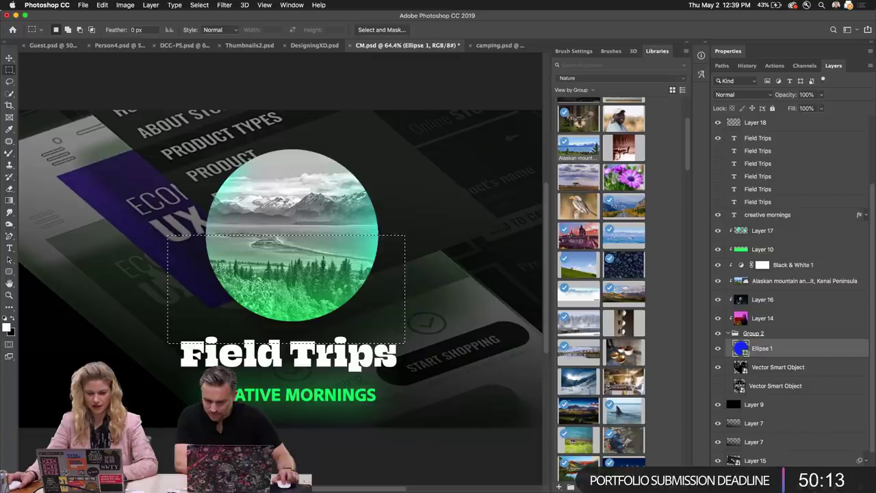
pyautogui.click(781, 487)
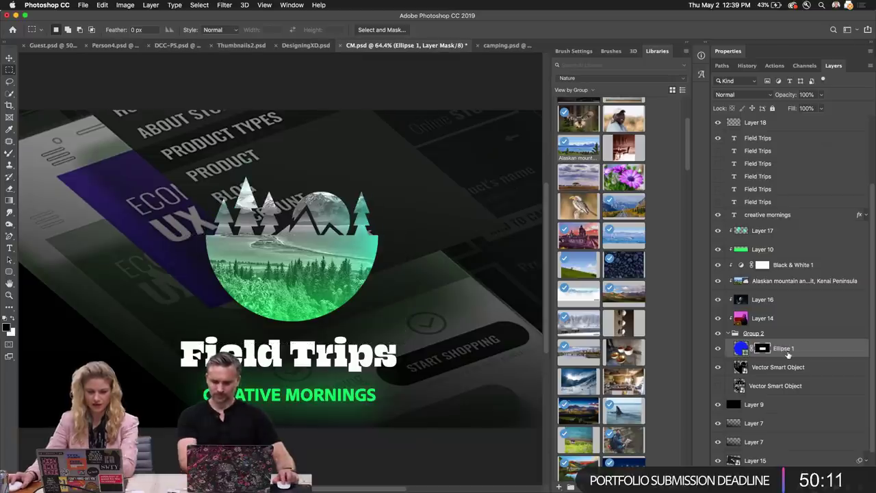
# - Reorder Ellipse 1 below the camping Vector Smart Object and move the trees and mountain artwork up a little
pyautogui.moveTo(788, 354); pyautogui.dragTo(813, 373)
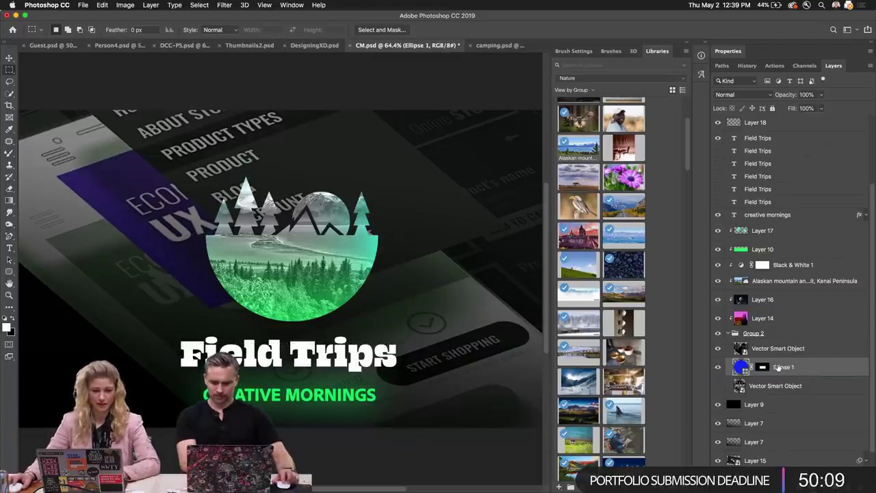
pyautogui.click(804, 350)
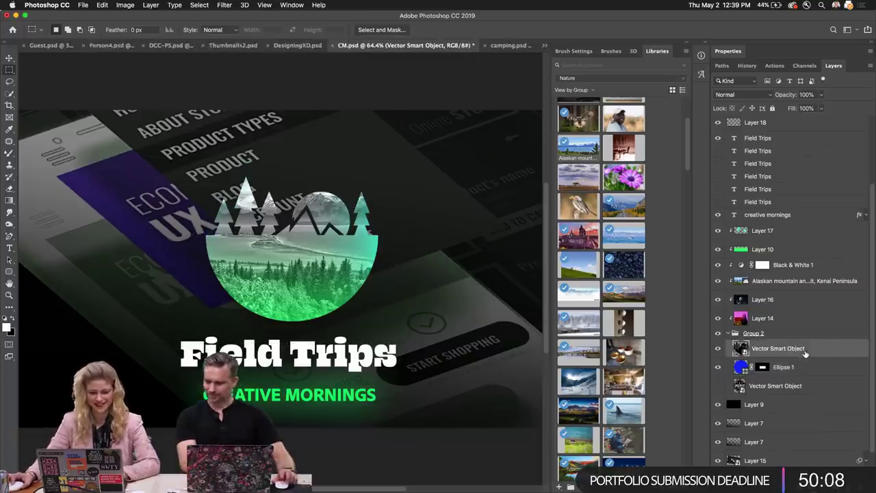
pyautogui.click(9, 58)
pyautogui.moveTo(171, 210); pyautogui.dragTo(177, 192)
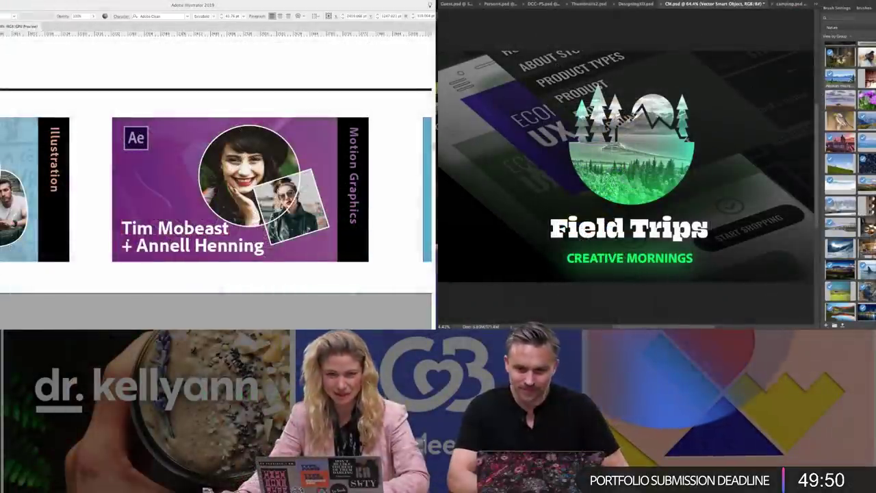
# - Delete the first guest's name and the plus sign from the single-guest Motion Graphics thumbnail, keeping only the second name
pyautogui.hscroll(-5, 217, 186)
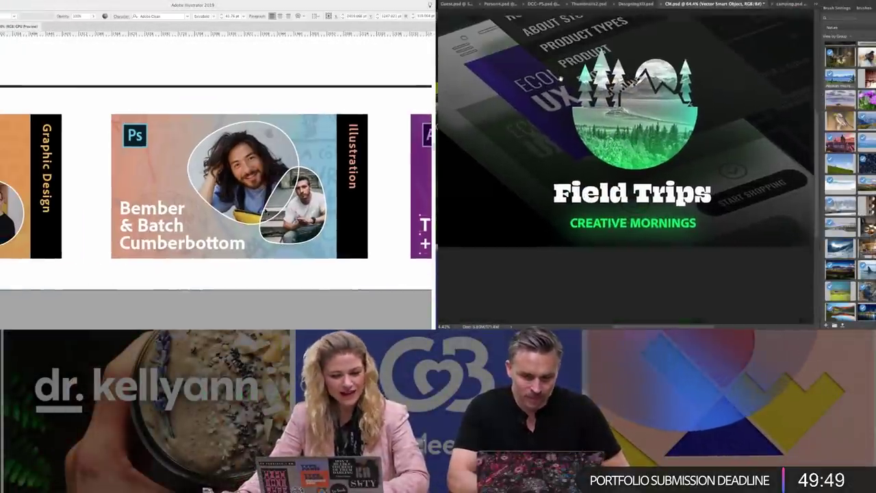
pyautogui.scroll(5, 293, 182)
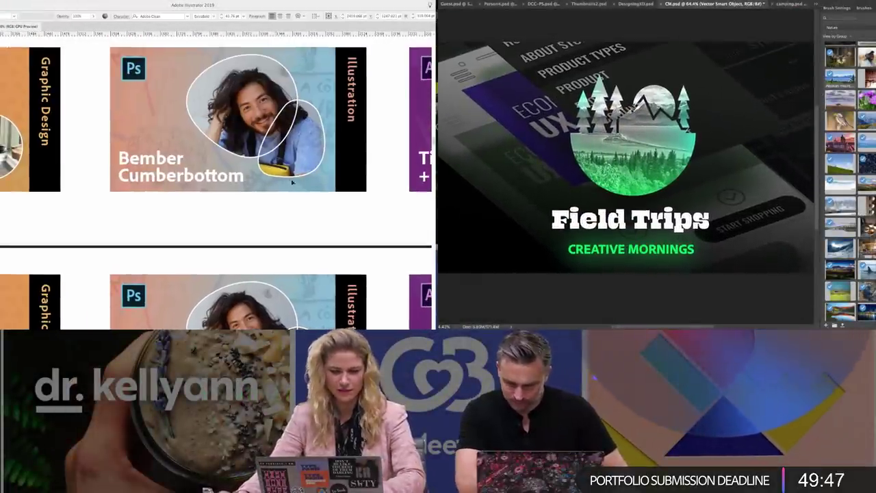
pyautogui.scroll(-5, 308, 219)
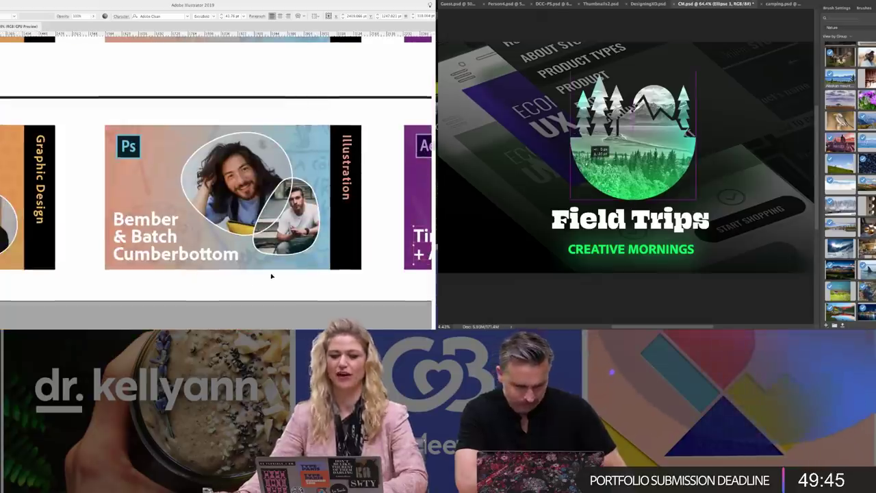
pyautogui.hscroll(2, 272, 276)
pyautogui.hscroll(2, 327, 196)
pyautogui.scroll(1, 328, 197)
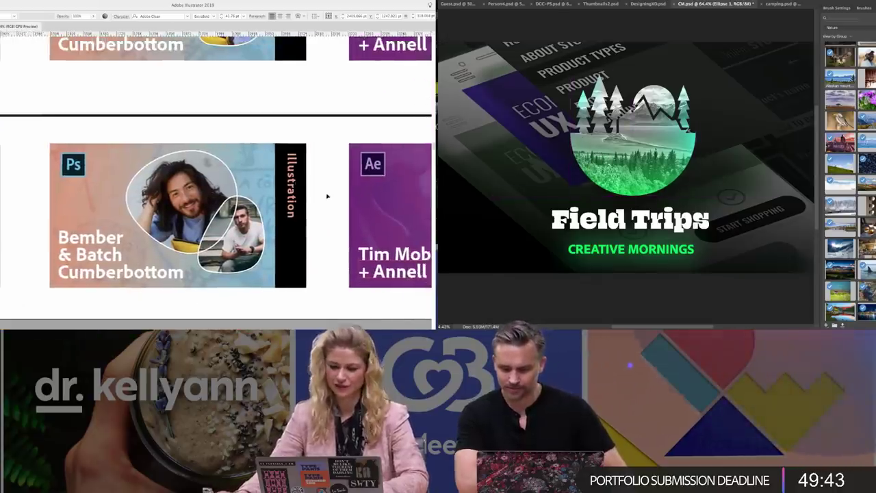
pyautogui.hscroll(8, 327, 197)
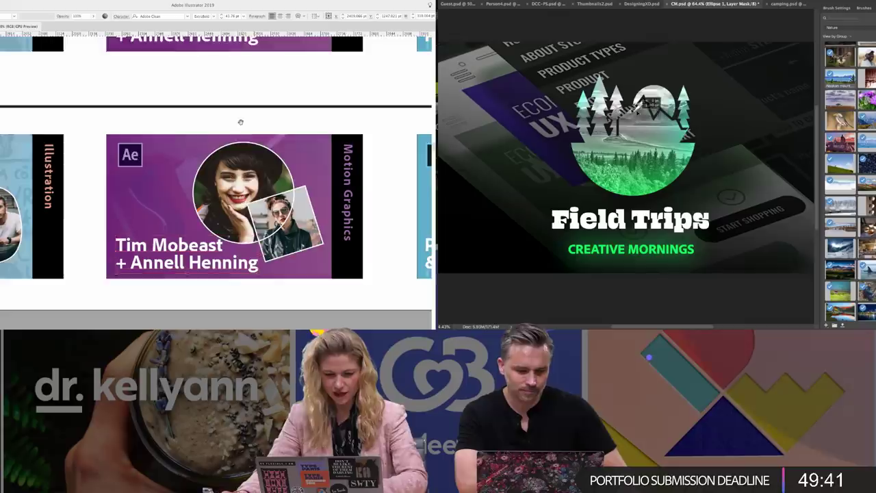
pyautogui.scroll(-4, 241, 122)
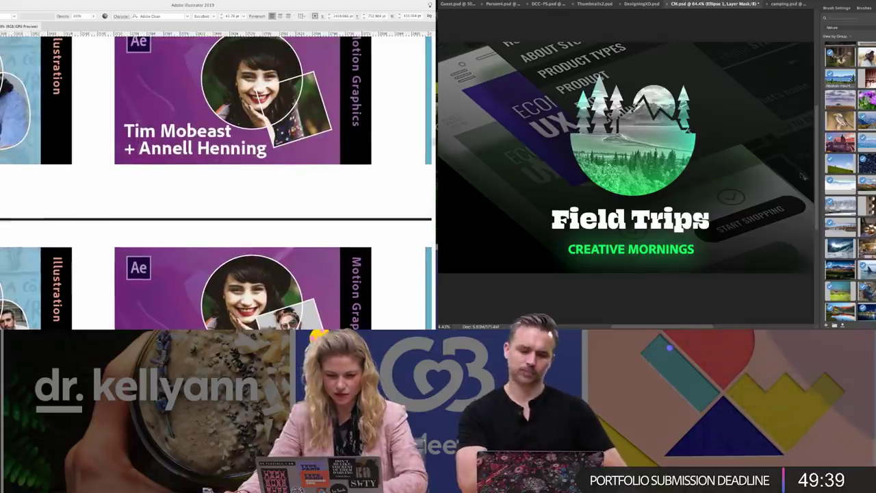
pyautogui.moveTo(140, 148); pyautogui.dragTo(108, 122)
pyautogui.press('BackSpace')
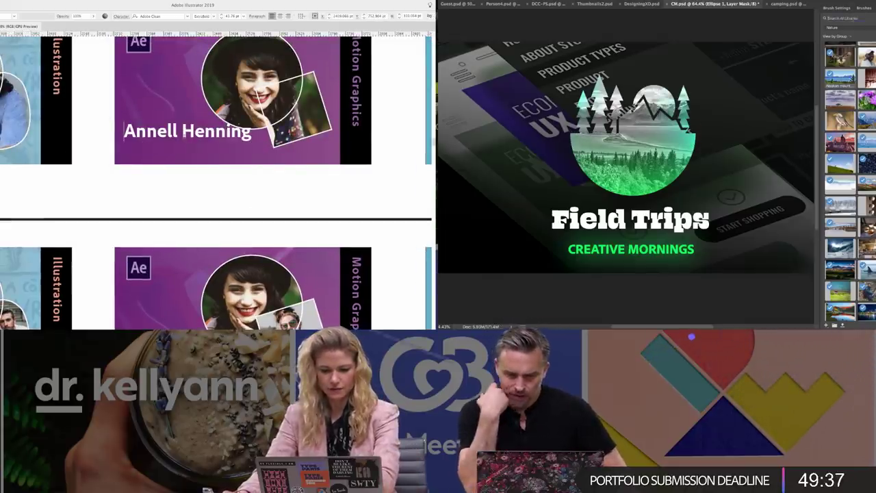
# - Align the remaining guest name on the single-guest Motion Graphics thumbnail down to the bottom position of the neighbouring name
pyautogui.click(853, 19)
pyautogui.press('Escape')
pyautogui.hscroll(-2, 157, 168)
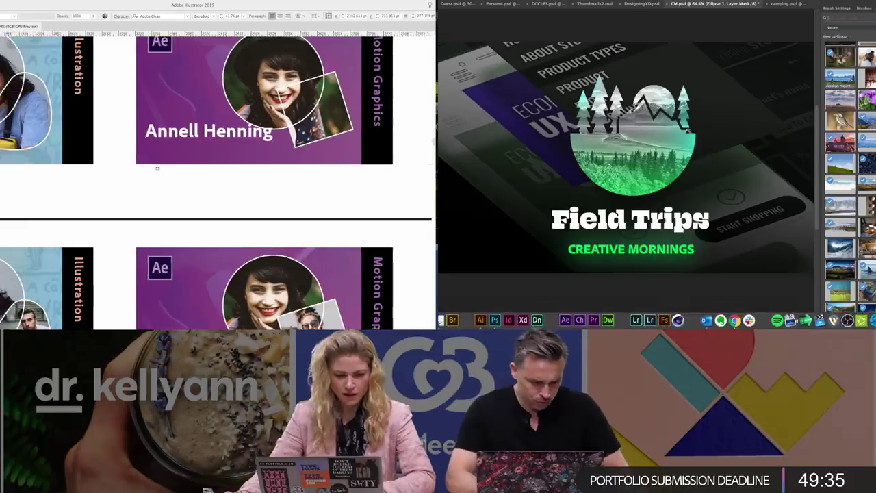
pyautogui.click(357, 16)
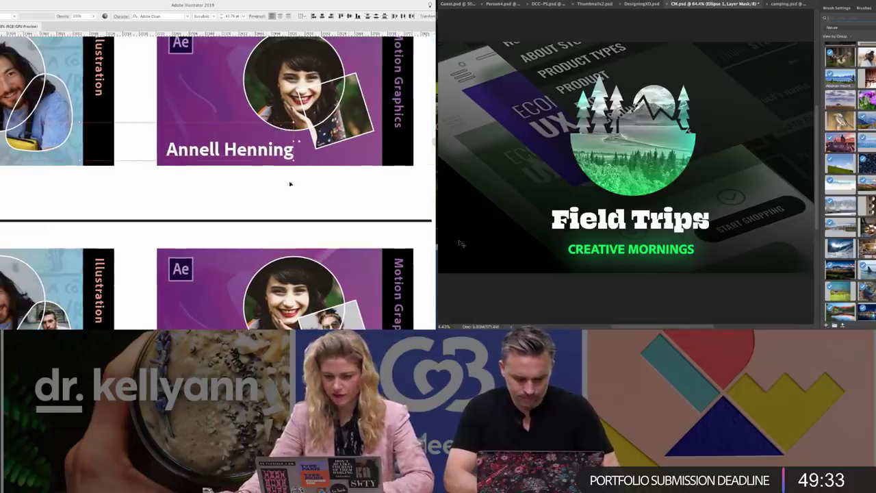
pyautogui.click(290, 183)
# - Search the libraries for "ART", browse the artwork, and bring the two-guest Photography thumbnail into view
pyautogui.moveTo(366, 192); pyautogui.dragTo(212, 185)
pyautogui.write('ART')
pyautogui.moveTo(387, 207); pyautogui.dragTo(237, 200)
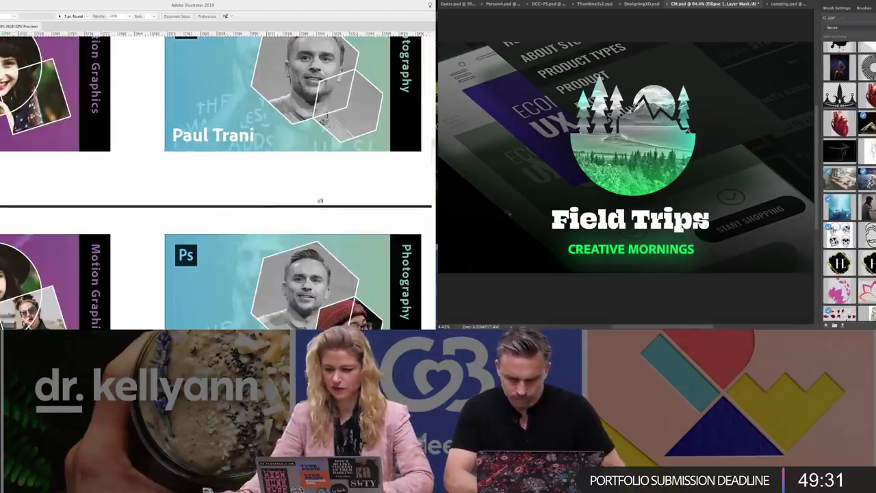
pyautogui.scroll(-5, 205, 253)
pyautogui.hscroll(2, 205, 253)
pyautogui.scroll(-3, 849, 185)
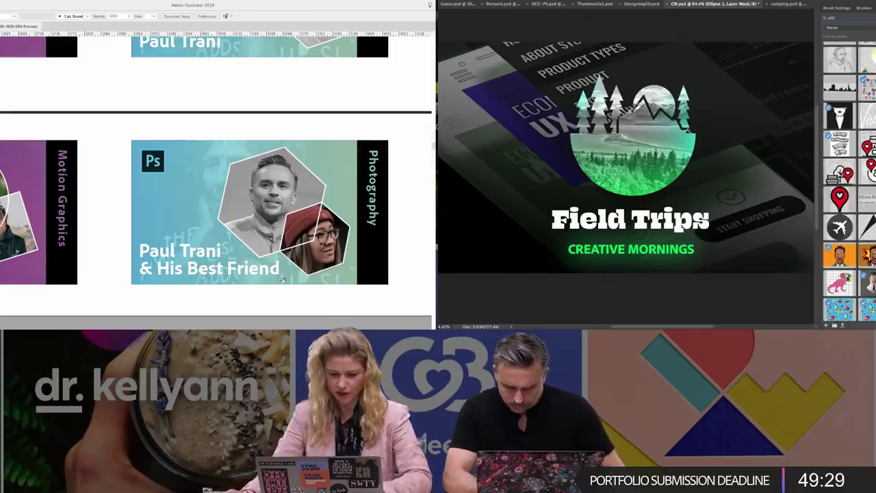
pyautogui.scroll(1, 191, 277)
pyautogui.scroll(-2, 841, 177)
# - Replace "His Best Friend" on the two-guest Photography thumbnail with the second guest's first name
pyautogui.doubleClick(163, 271)
pyautogui.moveTo(161, 271); pyautogui.dragTo(282, 271)
pyautogui.scroll(-4, 849, 181)
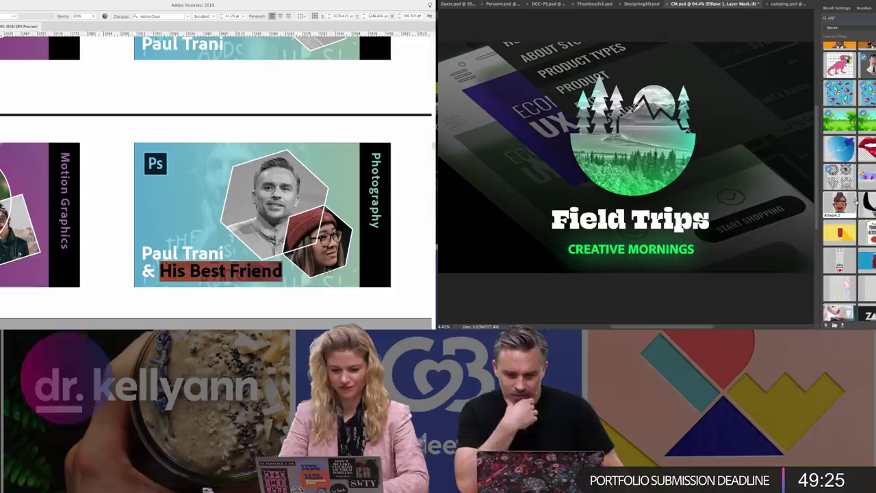
pyautogui.scroll(-5, 849, 181)
pyautogui.write('Jasmine Frie')
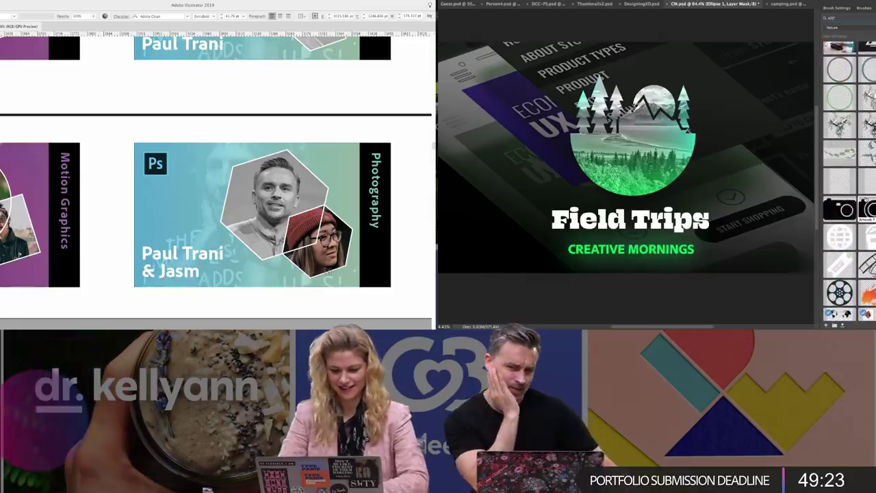
pyautogui.scroll(-5, 850, 181)
pyautogui.press('BackSpace')
pyautogui.press('BackSpace')
pyautogui.press('BackSpace')
pyautogui.press('BackSpace')
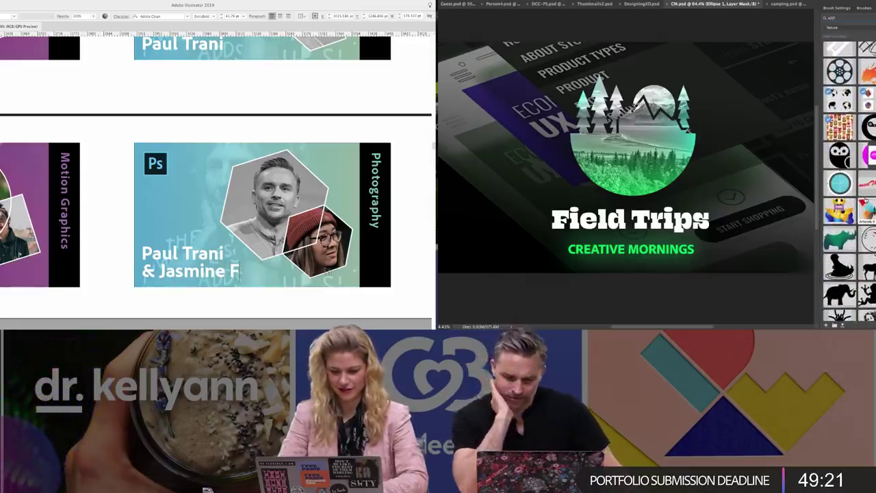
# - Add a short three-letter surname after the second guest's first name on the Photography thumbnail
pyautogui.scroll(1, 849, 181)
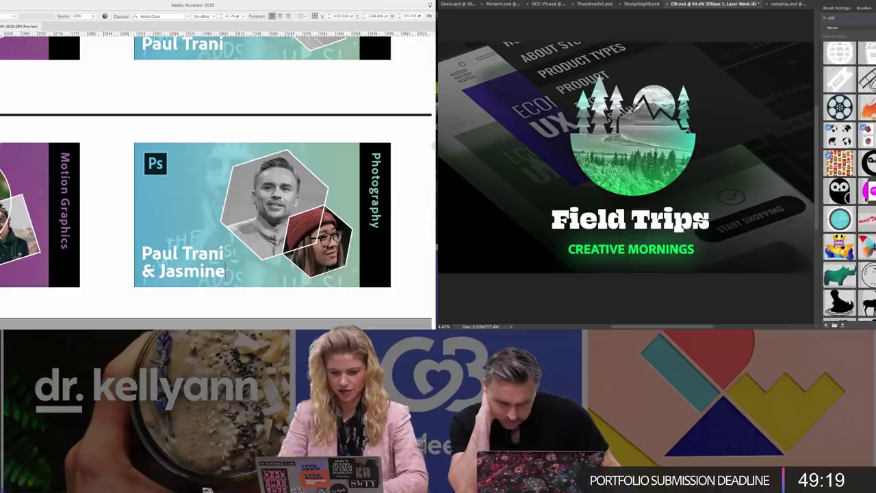
pyautogui.write('Rex Ha')
pyautogui.press('BackSpace')
pyautogui.press('BackSpace')
pyautogui.press('BackSpace')
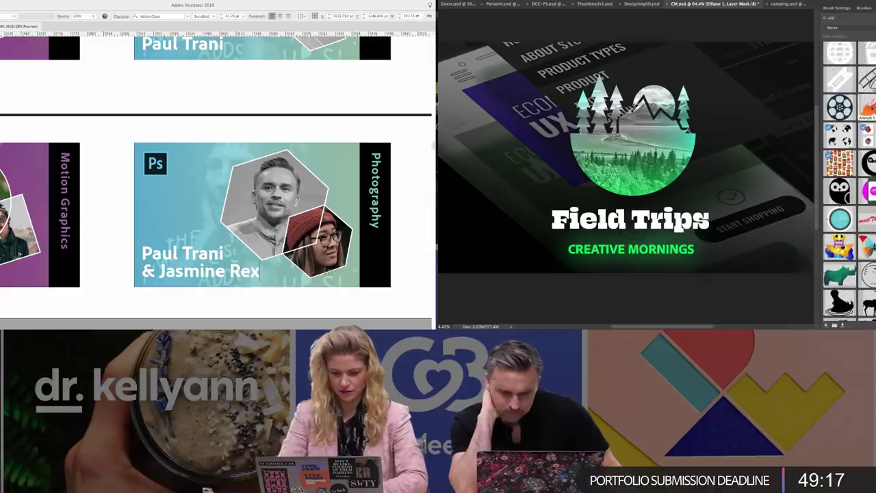
# - Complete the second guest's two-word surname on the two-guest Photography thumbnail and enlarge the splatter artwork over the badge's lower-left edge
pyautogui.press('BackSpace')
pyautogui.write('d Hat')
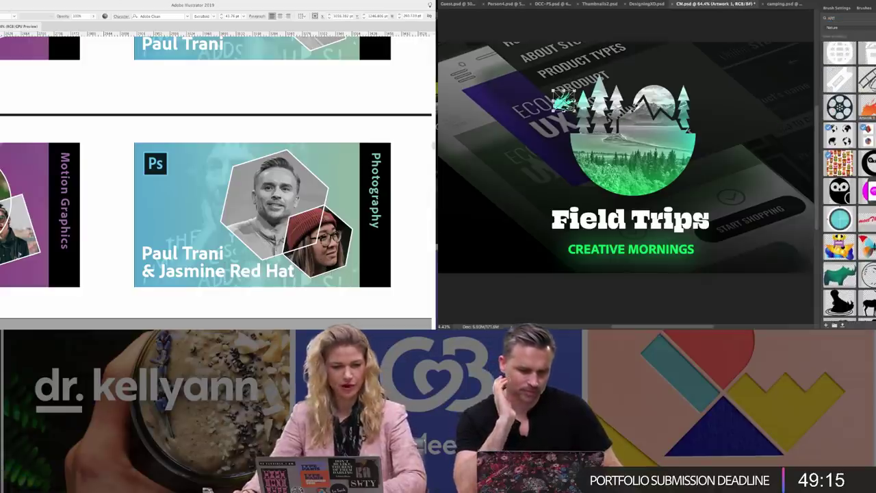
pyautogui.moveTo(576, 113); pyautogui.dragTo(670, 197)
pyautogui.press('Escape')
pyautogui.click(195, 103)
pyautogui.press('Return')
pyautogui.scroll(1, 260, 115)
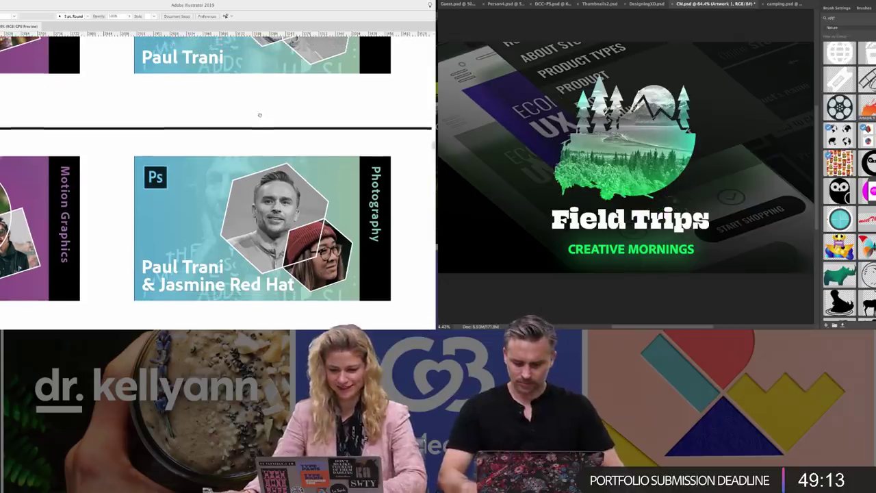
# - Move the splatter artwork so that it breaks up the right edge of the Field Trips badge
pyautogui.scroll(1, 270, 116)
pyautogui.scroll(-5, 849, 182)
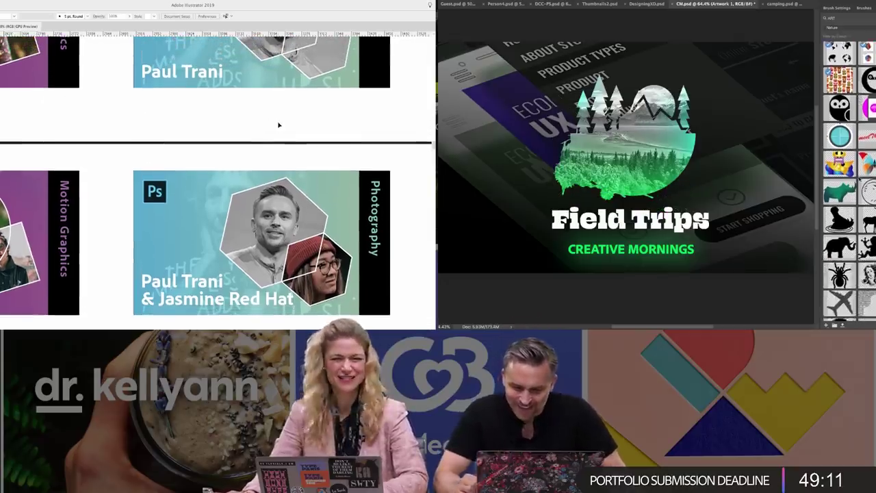
pyautogui.scroll(4, 296, 109)
pyautogui.scroll(-5, 303, 137)
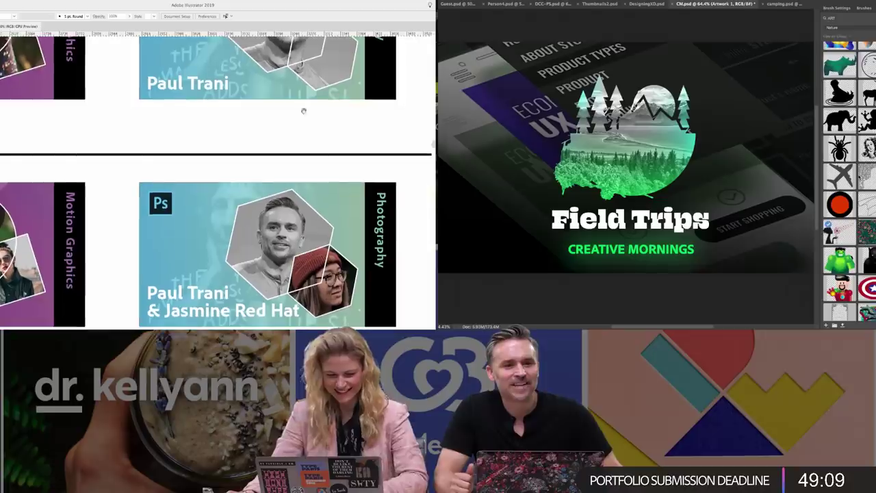
pyautogui.scroll(-5, 849, 181)
pyautogui.scroll(-1, 327, 178)
pyautogui.hscroll(5, 327, 178)
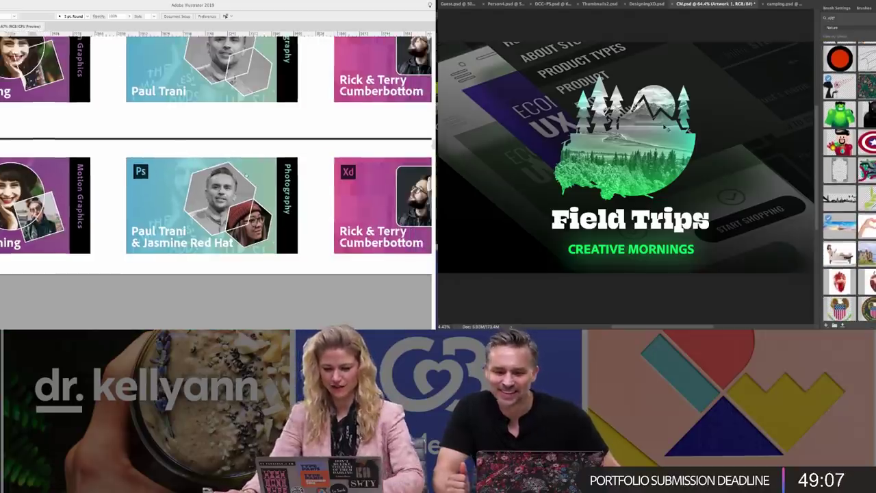
pyautogui.moveTo(232, 164); pyautogui.dragTo(231, 181)
pyautogui.moveTo(566, 164); pyautogui.dragTo(633, 176)
pyautogui.hscroll(-10, 218, 164)
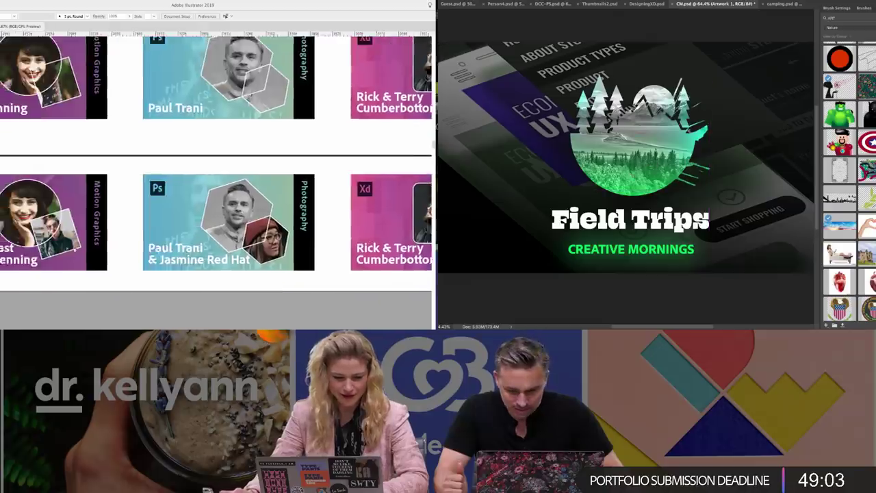
# - Replace the two first names on the single-guest UI/UX thumbnail with one guest's full first name
pyautogui.scroll(-4, 849, 181)
pyautogui.hscroll(10, 218, 164)
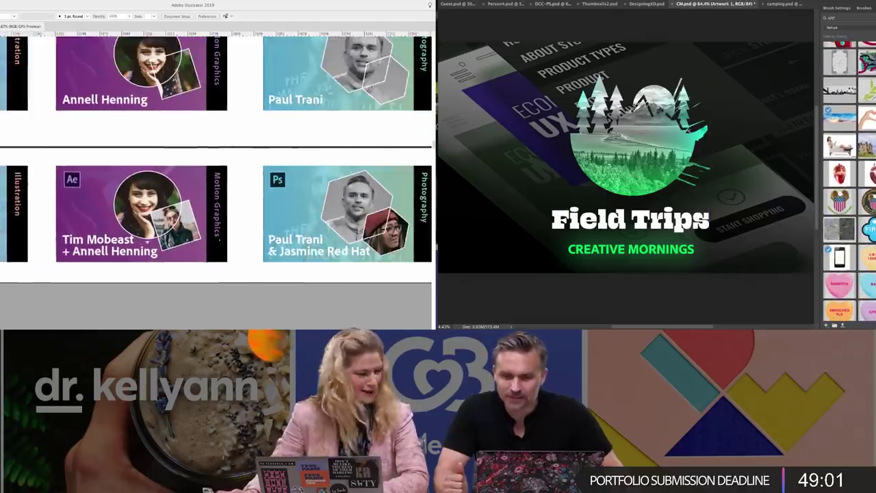
pyautogui.scroll(1, 190, 150)
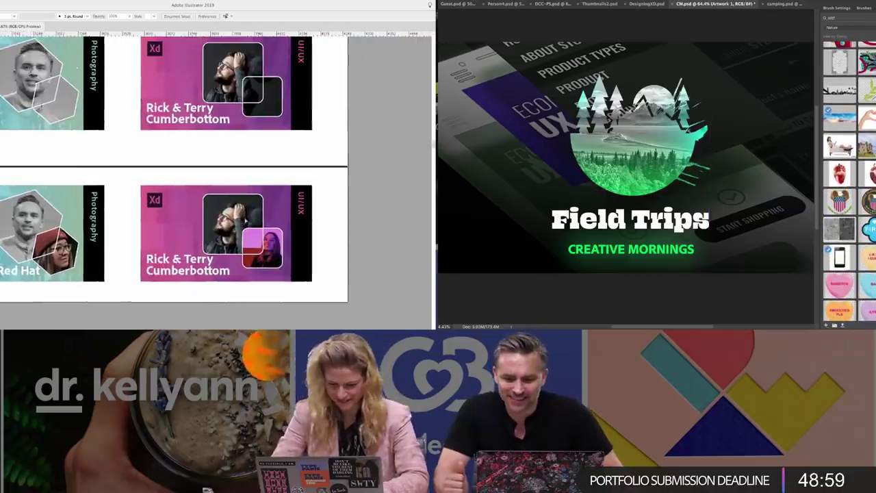
pyautogui.press('super+plus')
pyautogui.scroll(3, 190, 149)
pyautogui.press('t')
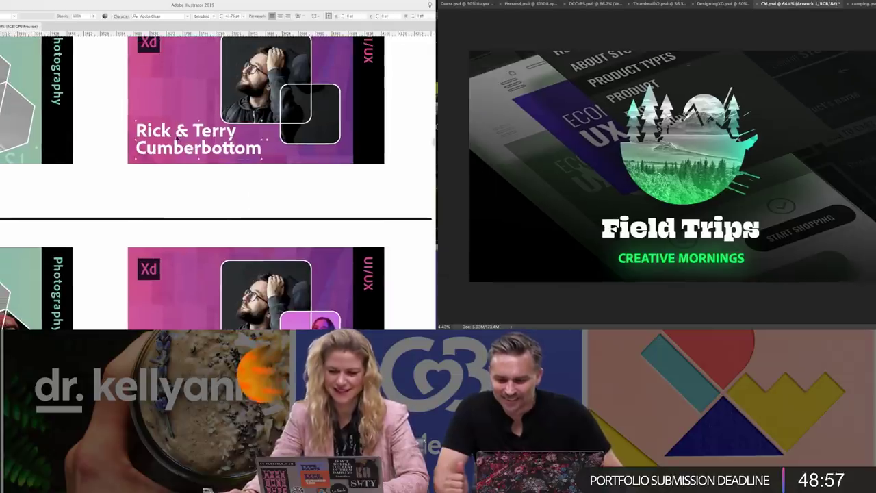
pyautogui.moveTo(172, 131); pyautogui.dragTo(247, 131)
pyautogui.scroll(3, 659, 89)
pyautogui.press('BackSpace')
pyautogui.scroll(2, 658, 88)
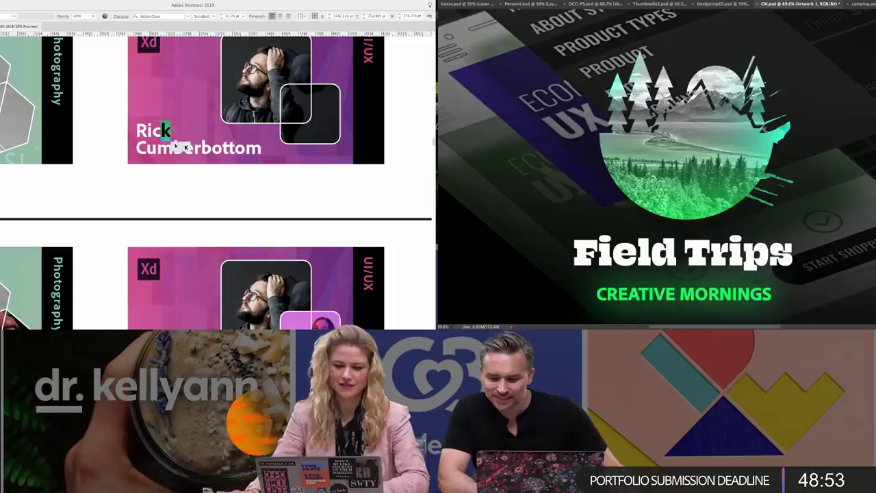
pyautogui.press('BackSpace')
pyautogui.write('chard')
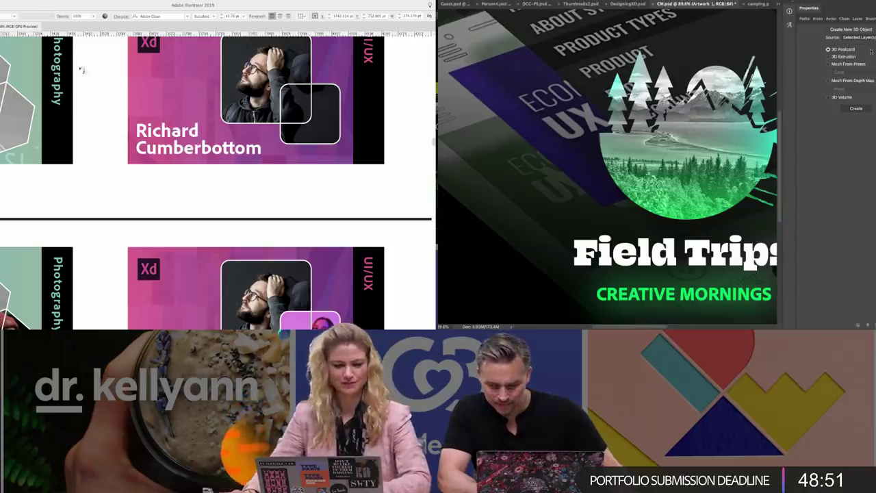
pyautogui.keyDown('super'); pyautogui.click(120, 186); pyautogui.keyUp('super')
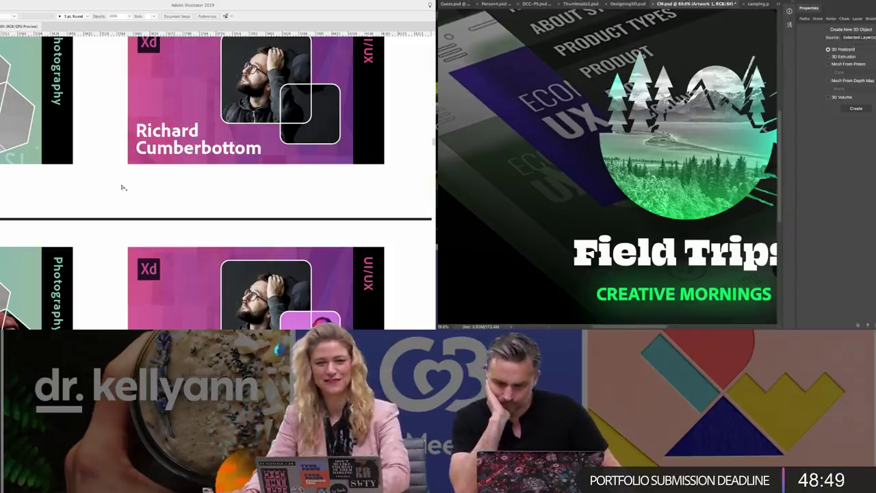
# - Enlarge the clipped guest photo on the single-guest UI/UX thumbnail and shift it down within its frames
pyautogui.press('super+minus')
pyautogui.hotkey('ctrl', '-')
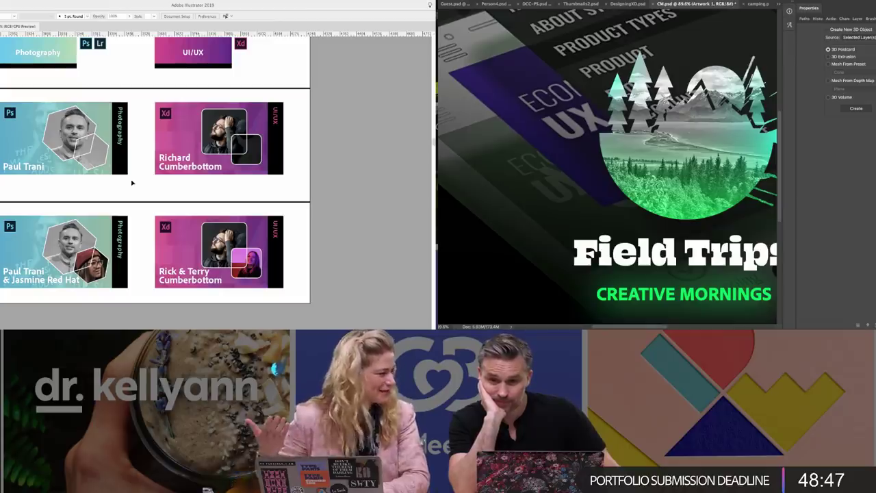
pyautogui.moveTo(132, 183); pyautogui.dragTo(204, 156)
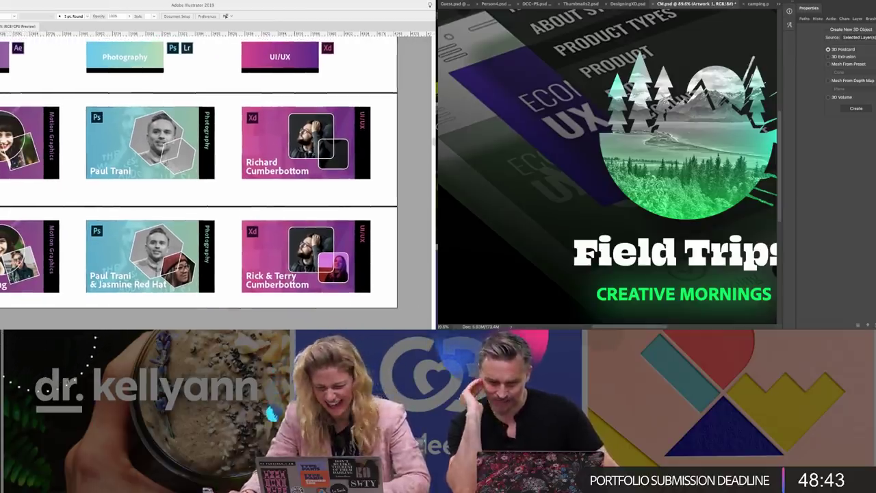
pyautogui.click(303, 140)
pyautogui.moveTo(303, 141); pyautogui.dragTo(311, 144)
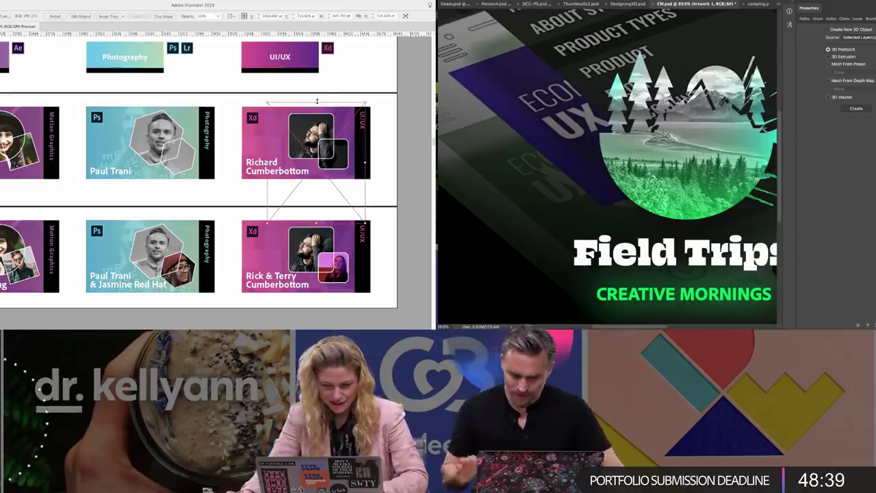
pyautogui.moveTo(317, 102); pyautogui.dragTo(317, 94)
pyautogui.hotkey('shift', 'Down')
pyautogui.hotkey('shift', 'Down')
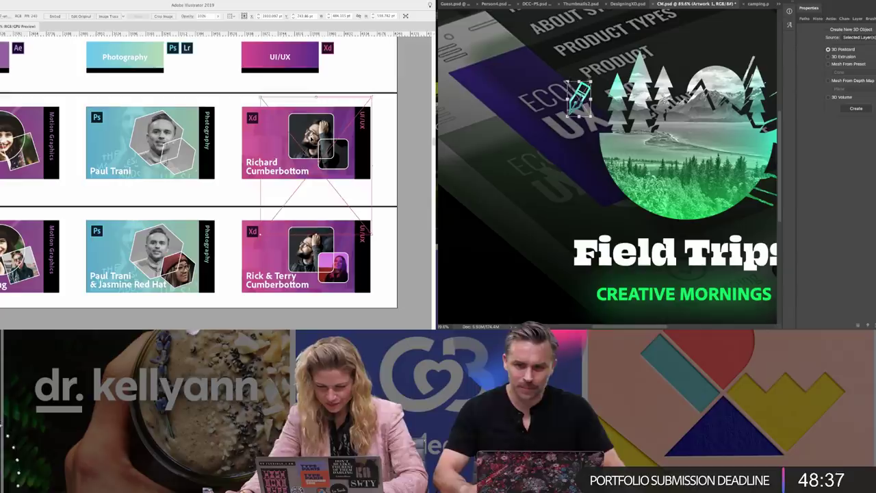
pyautogui.click(386, 161)
# - Move the row of small white shapes from below the artboard to the empty canvas on its right side
pyautogui.moveTo(254, 252); pyautogui.dragTo(281, 226)
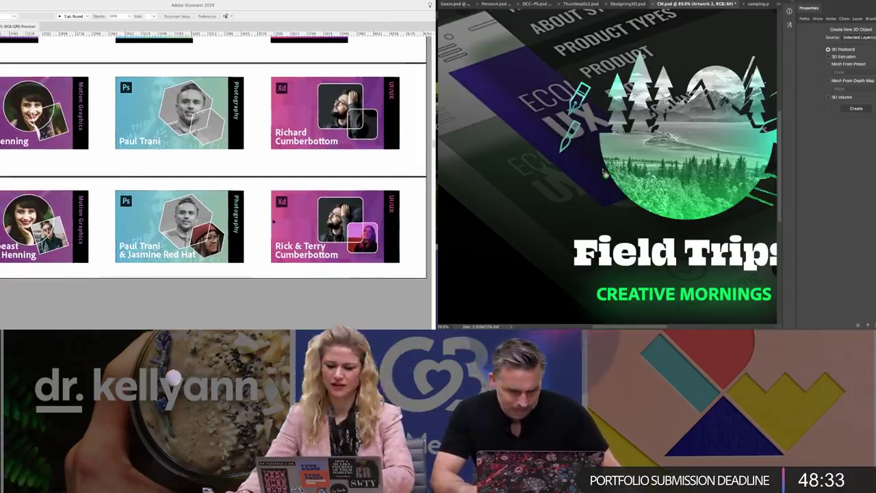
pyautogui.hotkey('ctrl', '-')
pyautogui.hscroll(-5, 304, 306)
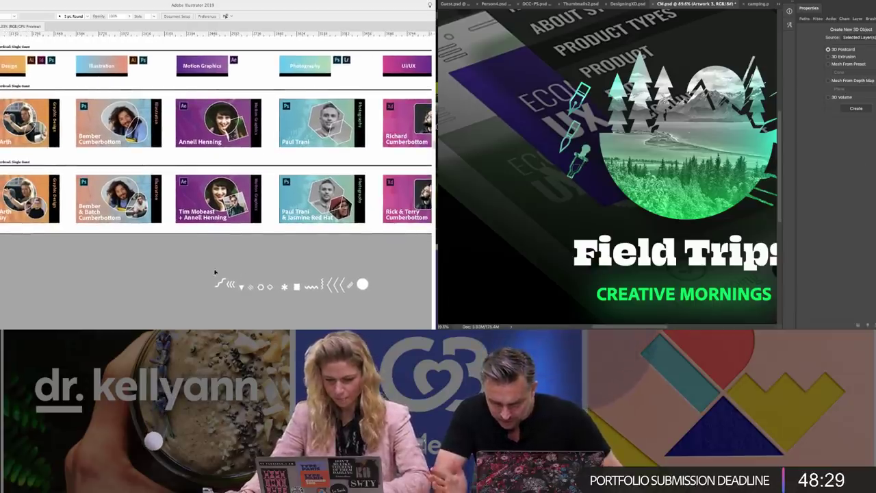
pyautogui.moveTo(215, 273); pyautogui.dragTo(370, 295)
pyautogui.hotkey('ctrl', '-')
pyautogui.scroll(2, 288, 223)
pyautogui.hscroll(-2, 287, 223)
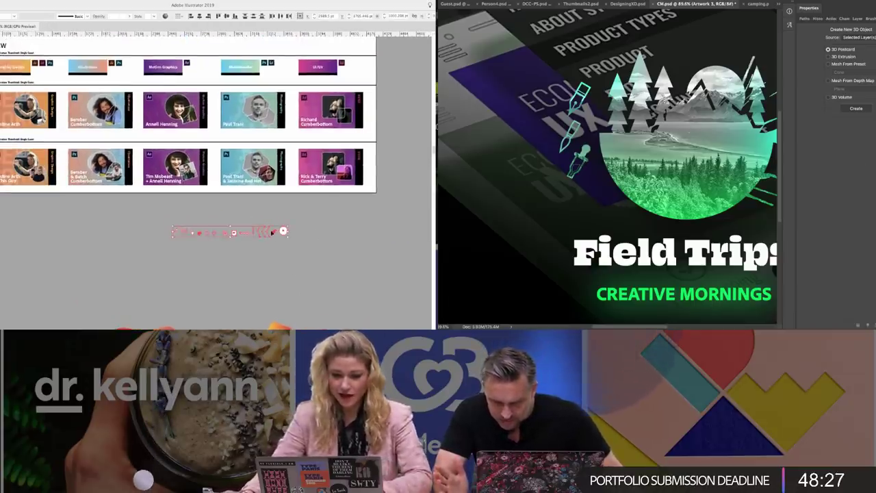
pyautogui.moveTo(202, 234); pyautogui.dragTo(354, 204)
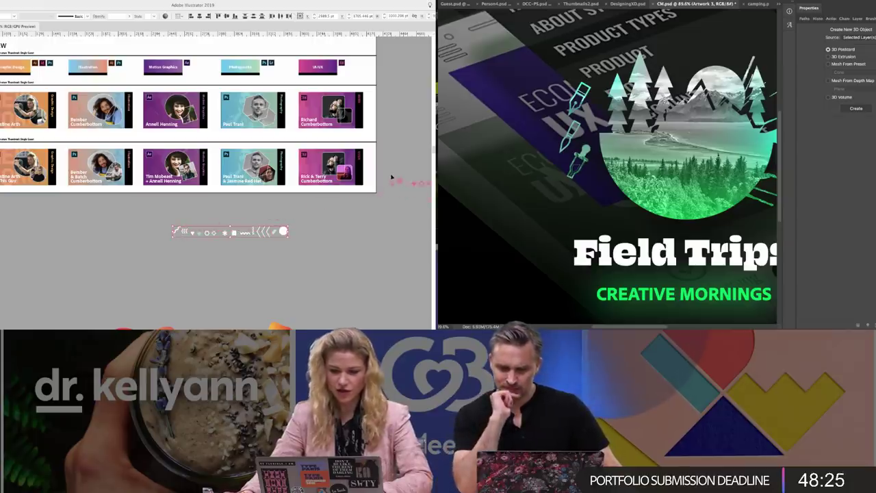
pyautogui.moveTo(392, 176); pyautogui.dragTo(392, 173)
pyautogui.hscroll(2, 368, 205)
pyautogui.scroll(1, 368, 206)
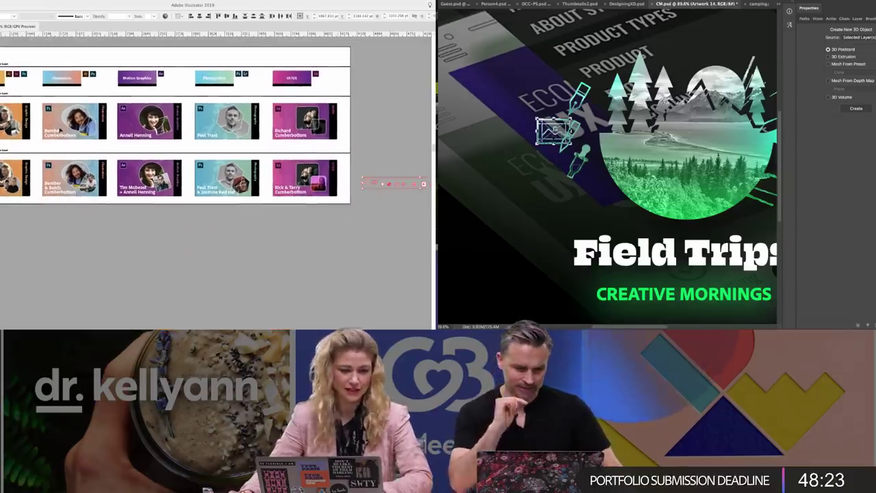
# - Enlarge the picture-frame artwork across the badge's left edge and place the anchor-point curve artwork below it
pyautogui.moveTo(554, 130); pyautogui.dragTo(553, 130)
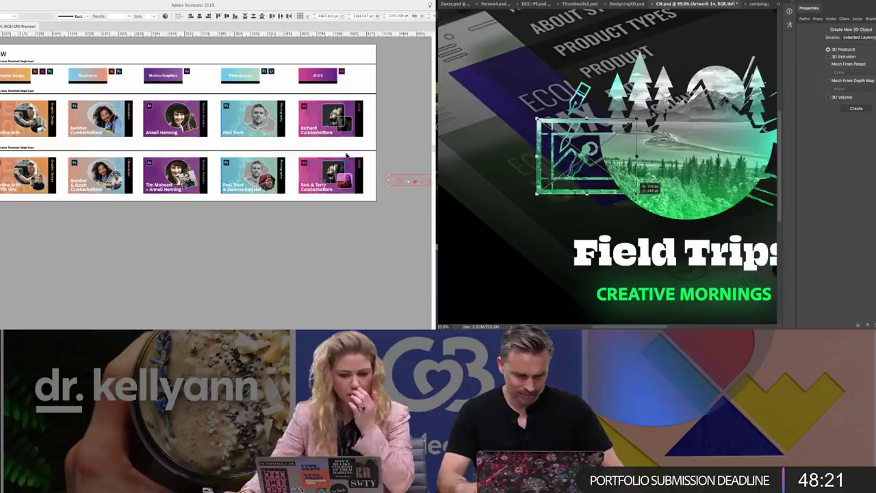
pyautogui.click(319, 188)
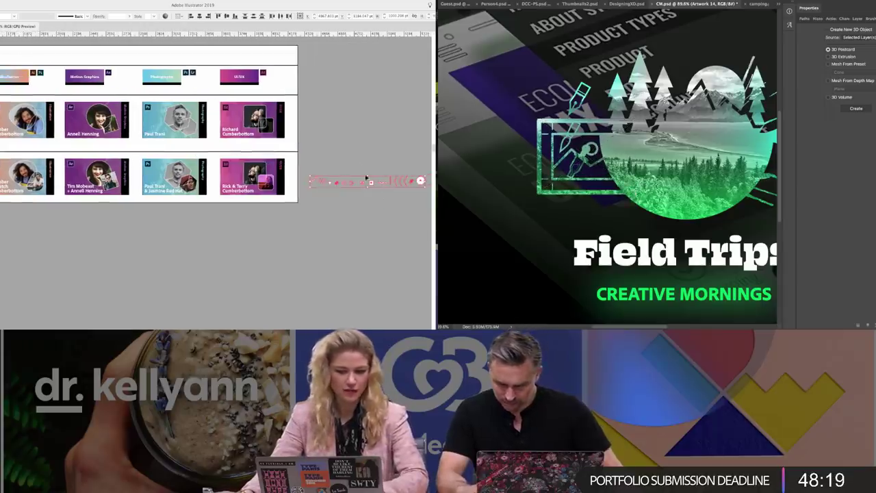
pyautogui.moveTo(551, 195); pyautogui.dragTo(582, 208)
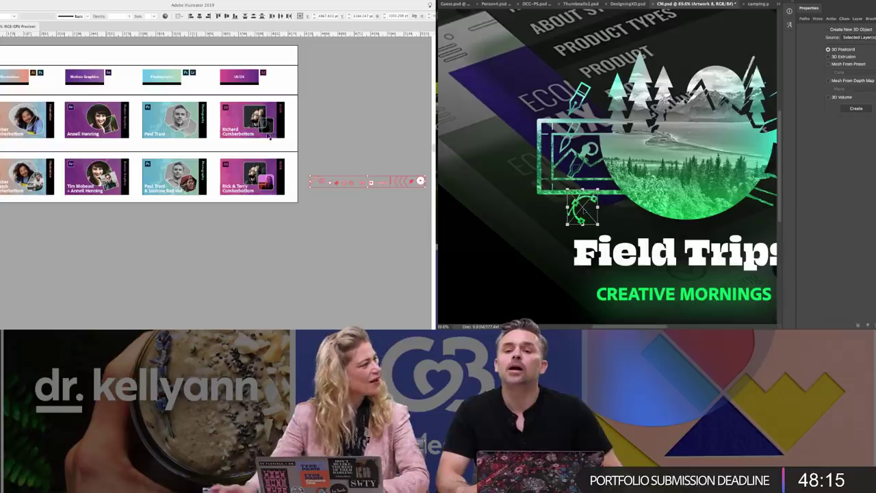
pyautogui.press('Return')
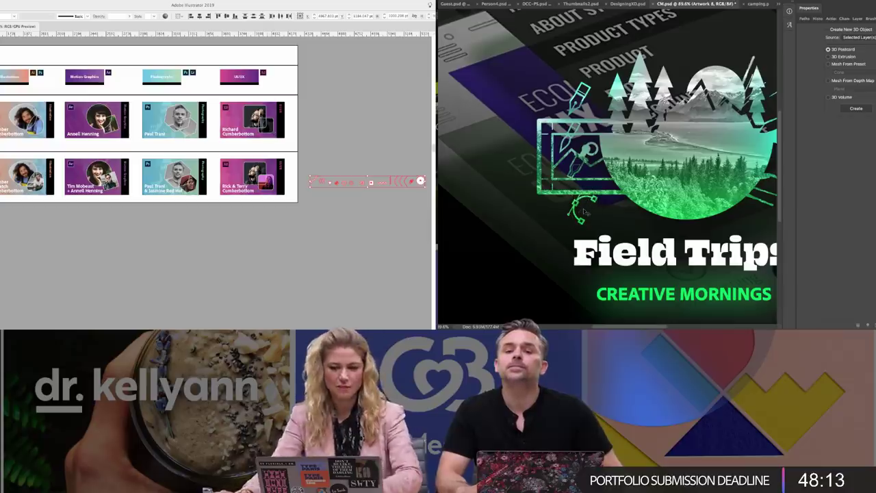
# - Retitle the lower thumbnail row "Thumbnail: Double Guest Profile" and move the curve artwork above the brush beside the badge
pyautogui.moveTo(233, 263); pyautogui.dragTo(298, 266)
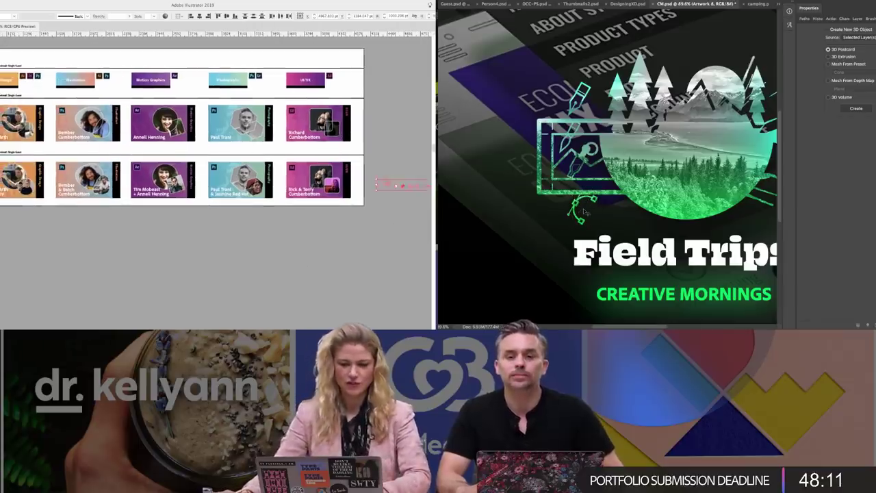
pyautogui.moveTo(32, 221); pyautogui.dragTo(72, 233)
pyautogui.click(71, 233)
pyautogui.press('super+equal')
pyautogui.press('super+equal')
pyautogui.moveTo(2, 156); pyautogui.dragTo(106, 181)
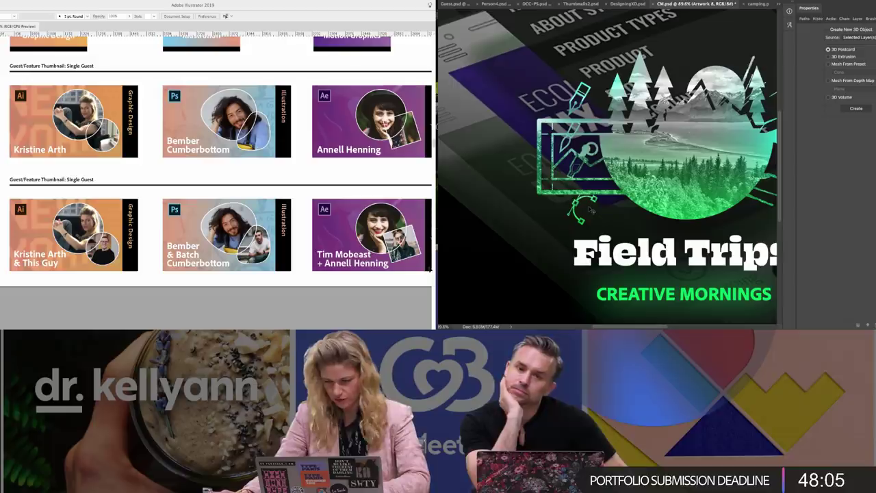
pyautogui.click(72, 179)
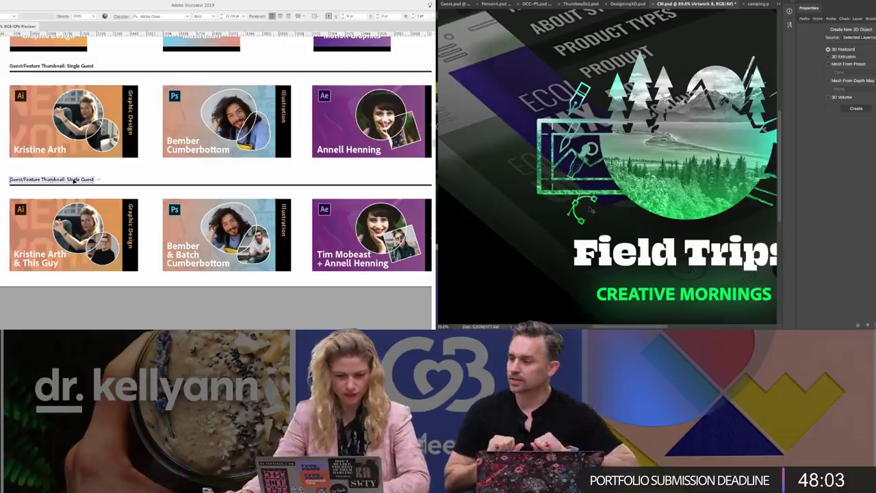
pyautogui.moveTo(67, 178); pyautogui.dragTo(132, 181)
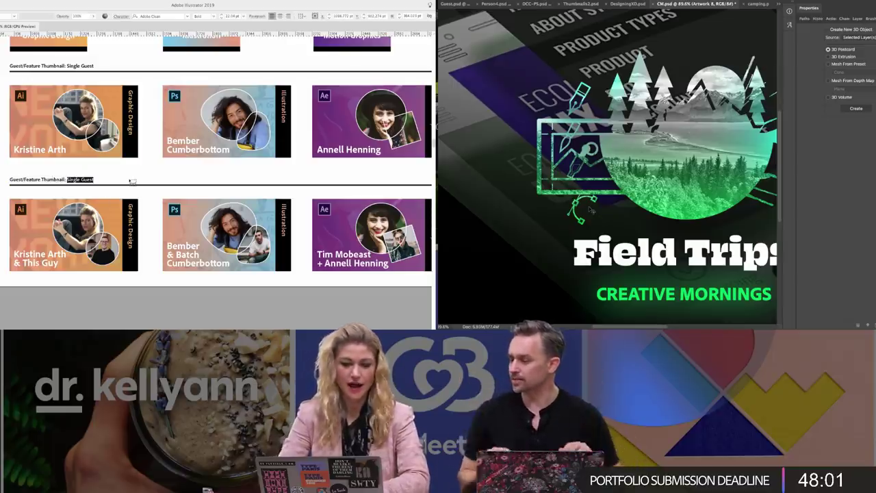
pyautogui.write('Double G')
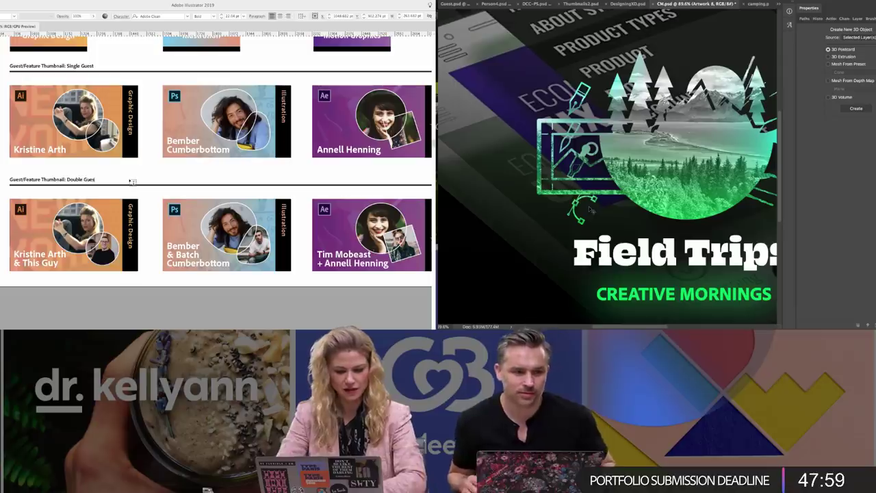
pyautogui.write('uest Profile')
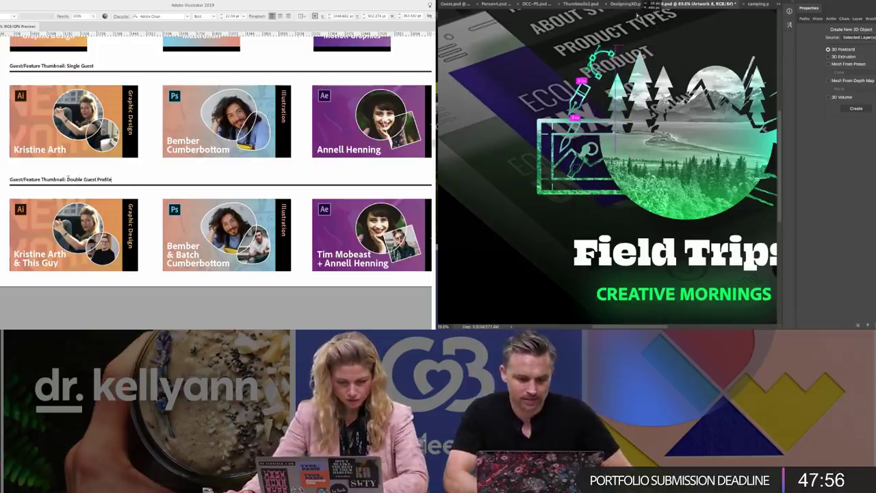
pyautogui.moveTo(638, 15); pyautogui.dragTo(641, 11)
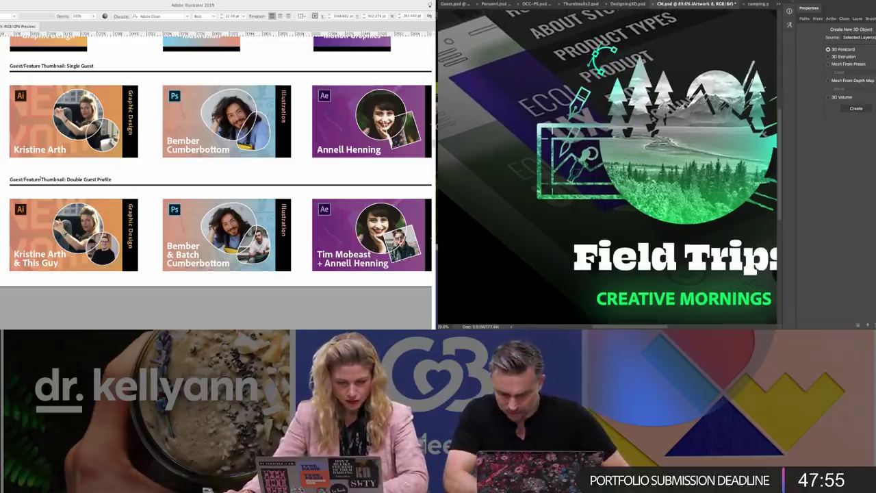
pyautogui.press('BackSpace')
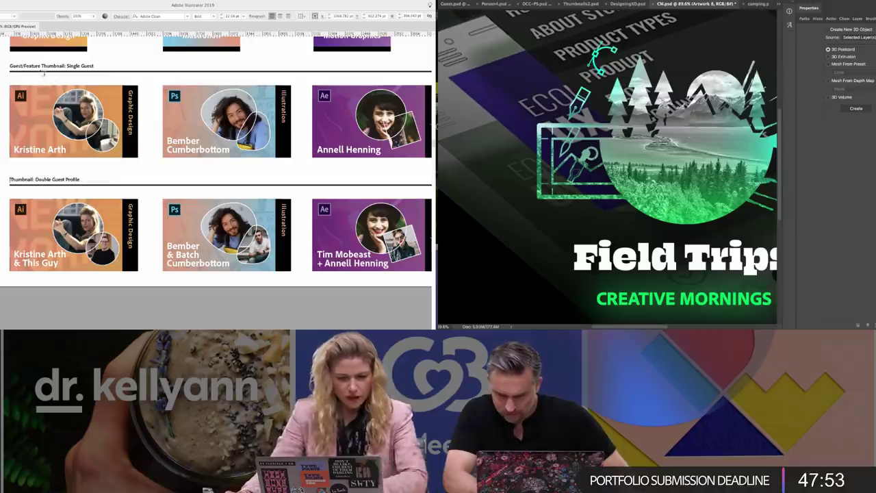
# - Place the paint palette artwork at the badge's upper left and retitle the upper thumbnail row "Thumbnail: Single Guest Profile"
pyautogui.click(559, 94)
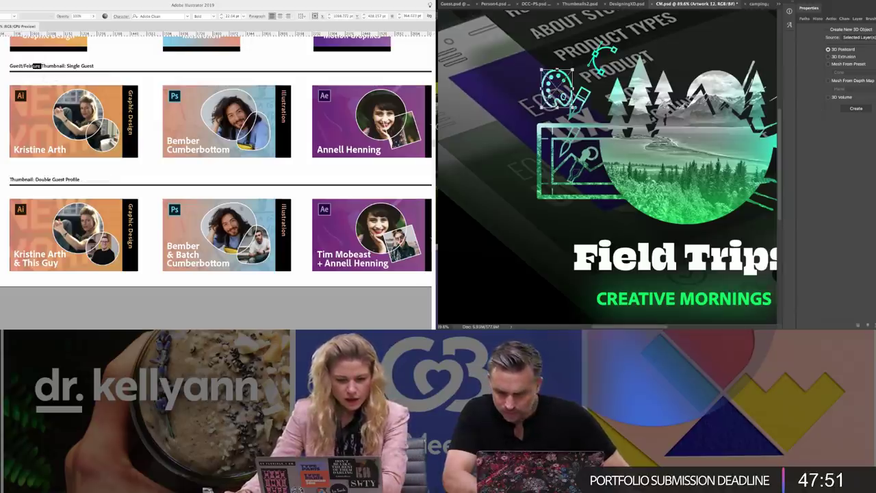
pyautogui.moveTo(32, 67); pyautogui.dragTo(10, 67)
pyautogui.press('BackSpace')
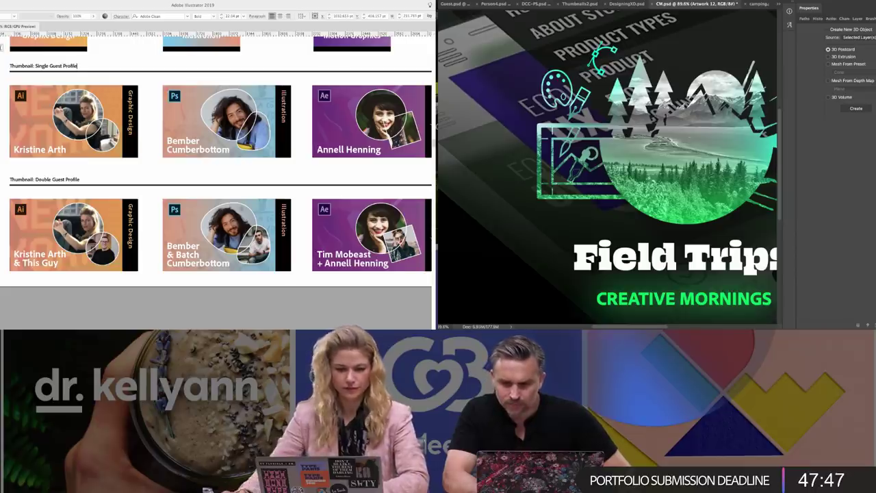
# - Move the Single and Double Guest Profile headings with their rules down, closer to their thumbnail rows
pyautogui.press('Escape')
pyautogui.click(163, 63)
pyautogui.moveTo(163, 63); pyautogui.dragTo(308, 203)
pyautogui.press('super+equal')
pyautogui.press('Tab')
pyautogui.press('super+equal')
pyautogui.moveTo(229, 136); pyautogui.dragTo(186, 197)
pyautogui.scroll(2, 199, 173)
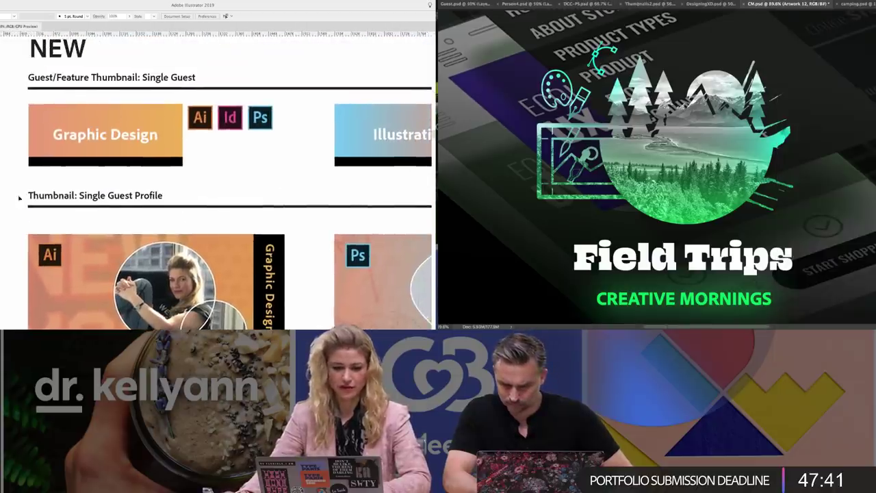
pyautogui.click(92, 195)
pyautogui.click(756, 26)
pyautogui.click(94, 165)
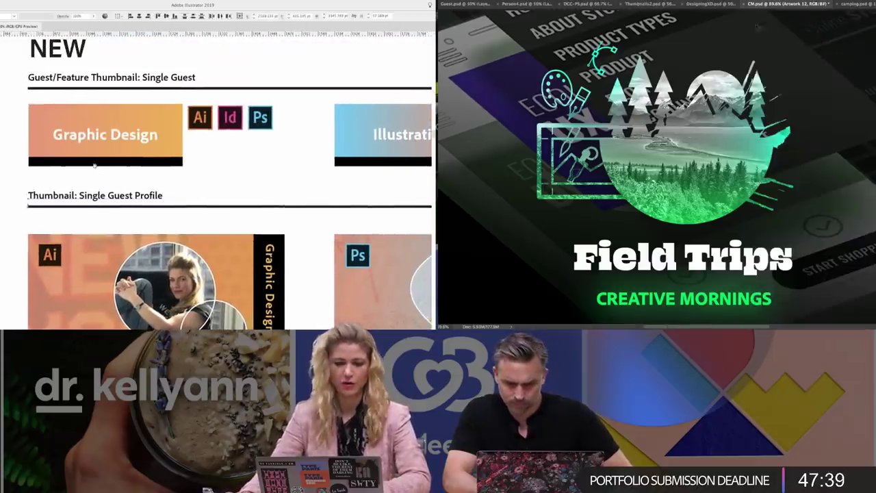
pyautogui.scroll(-3, 101, 186)
pyautogui.click(96, 152)
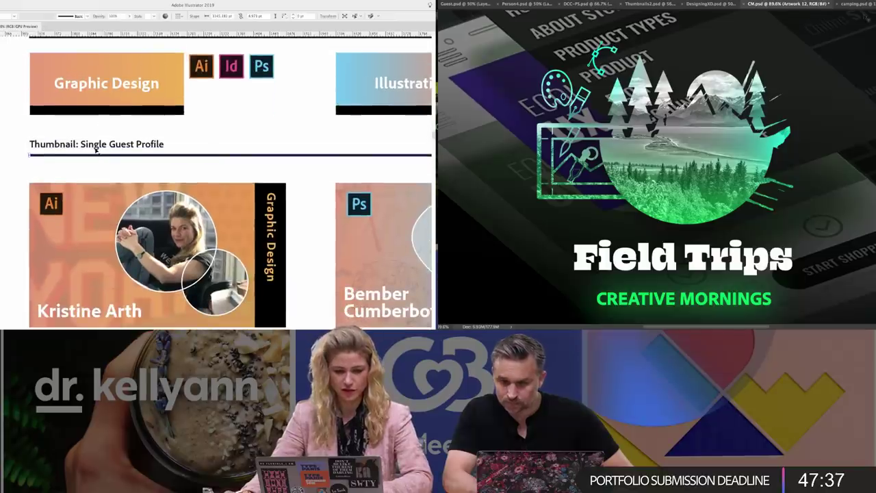
pyautogui.moveTo(97, 145)
pyautogui.mouseDown()
pyautogui.moveTo(97, 167)
pyautogui.moveTo(97, 159)
pyautogui.mouseUp()
pyautogui.moveTo(96, 322); pyautogui.dragTo(103, 192)
pyautogui.hotkey('ctrl', 'shift', 'a')
# - Retitle the "Guest/Feature Thumbnail: Single Guest" heading under NEW as "Category Feature Thumbnail"
pyautogui.scroll(10, 178, 117)
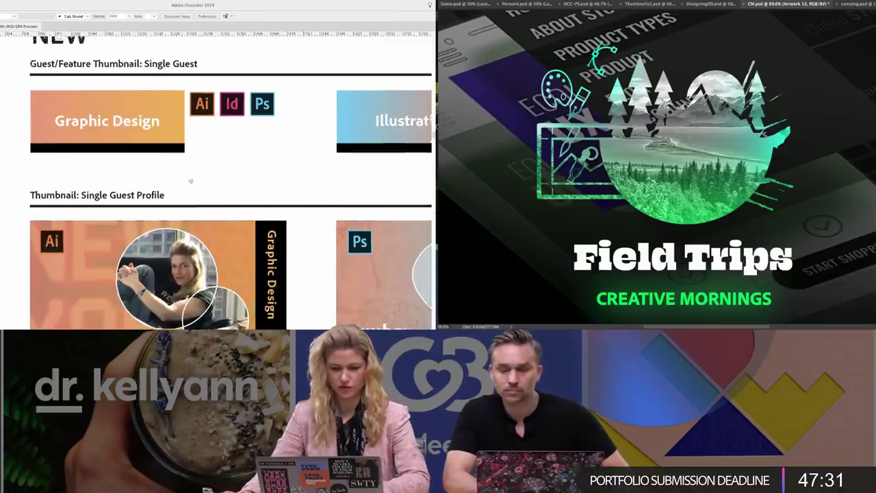
pyautogui.moveTo(48, 131); pyautogui.dragTo(89, 127)
pyautogui.click(174, 90)
pyautogui.doubleClick(111, 126)
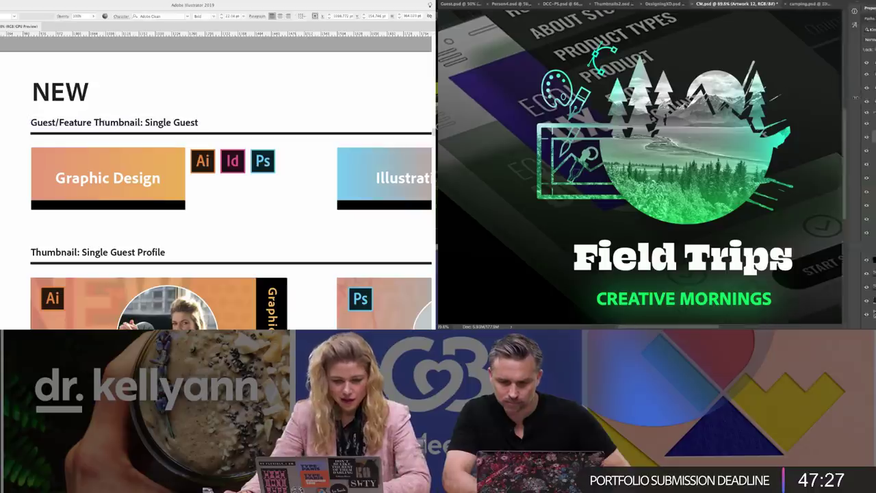
pyautogui.tripleClick(110, 125)
pyautogui.write('Guest')
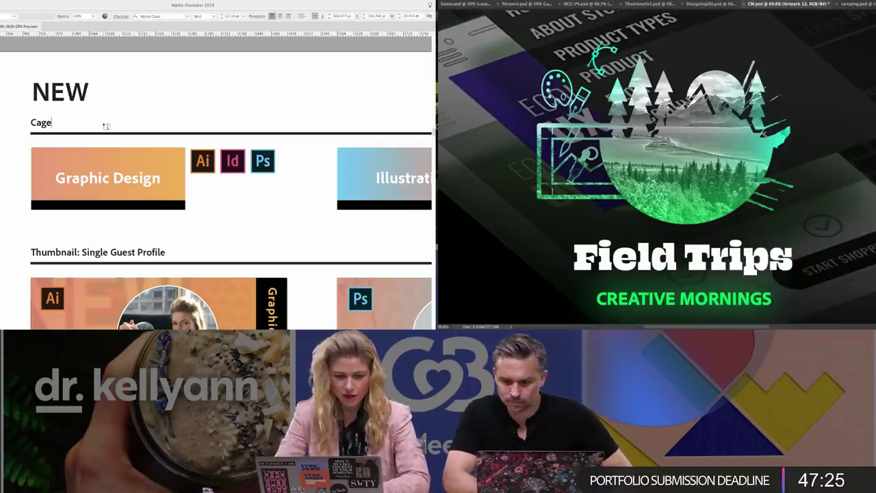
pyautogui.press('BackSpace')
pyautogui.press('BackSpace')
pyautogui.write('tegory Feat')
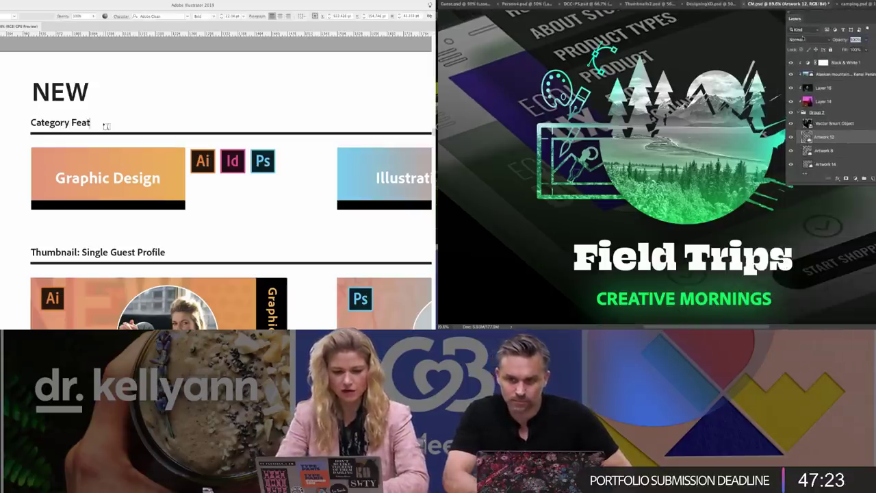
pyautogui.write('ure Thum')
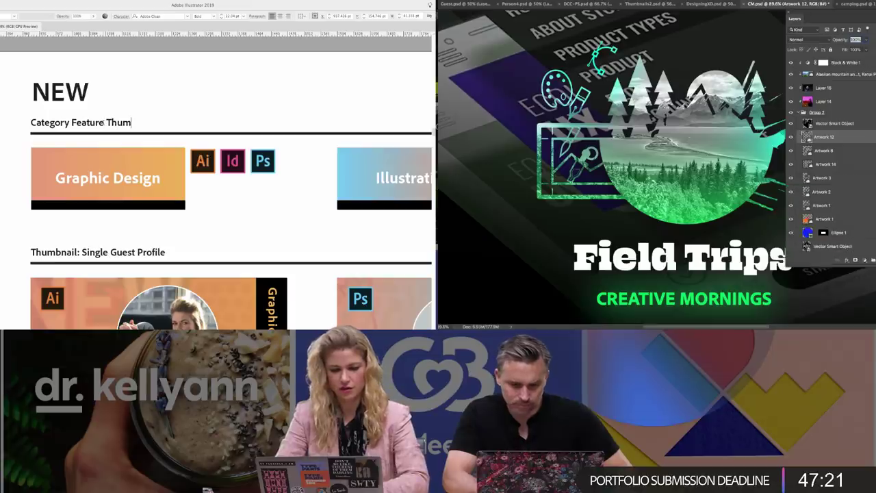
pyautogui.write('bnail')
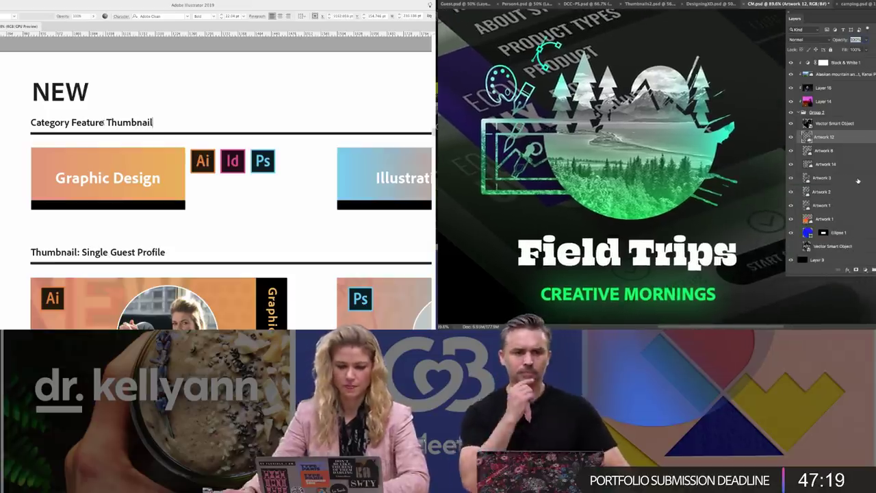
pyautogui.press('Escape')
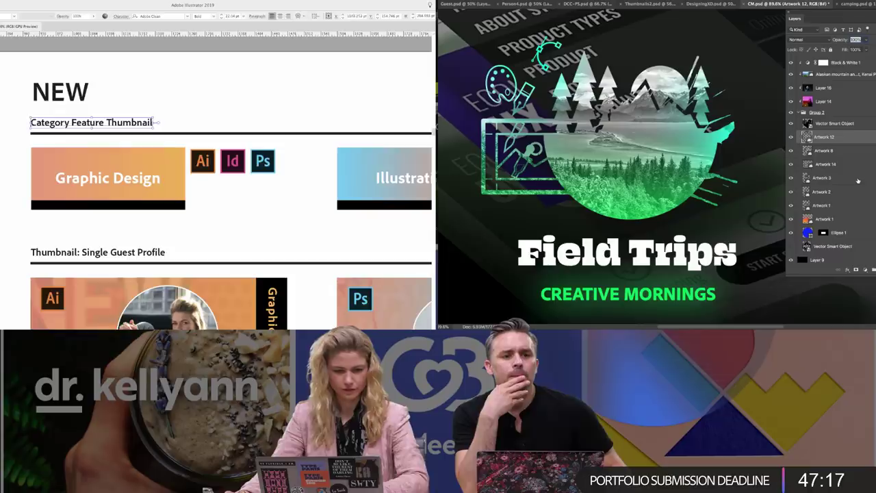
pyautogui.click(195, 107)
# - Extend the bottom edge of the thumbnail artboard downward to make room for another row
pyautogui.hscroll(2, 196, 107)
pyautogui.scroll(-1, 195, 107)
pyautogui.press('super+minus')
pyautogui.press('super+minus')
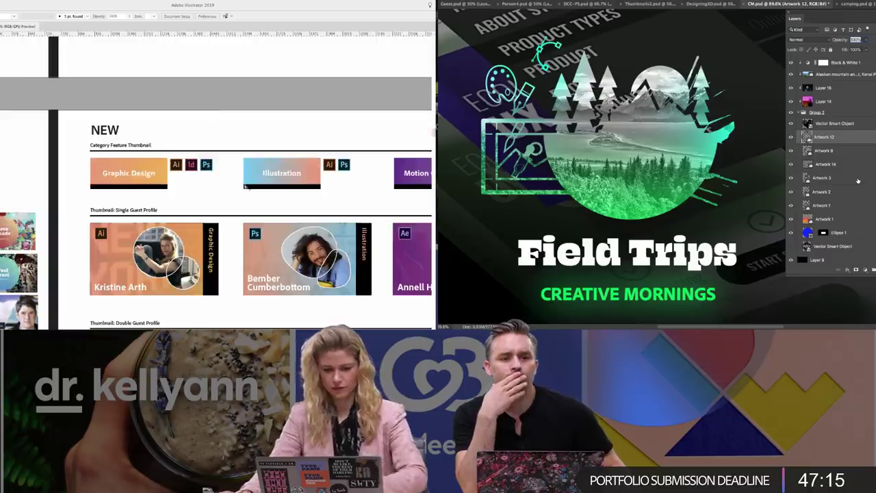
pyautogui.hotkey('ctrl', '-')
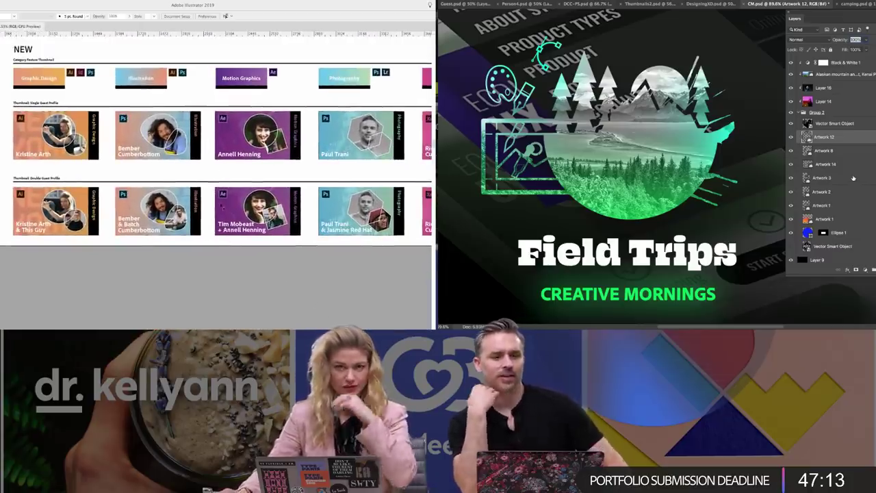
pyautogui.moveTo(239, 185); pyautogui.dragTo(234, 160)
pyautogui.press('super+minus')
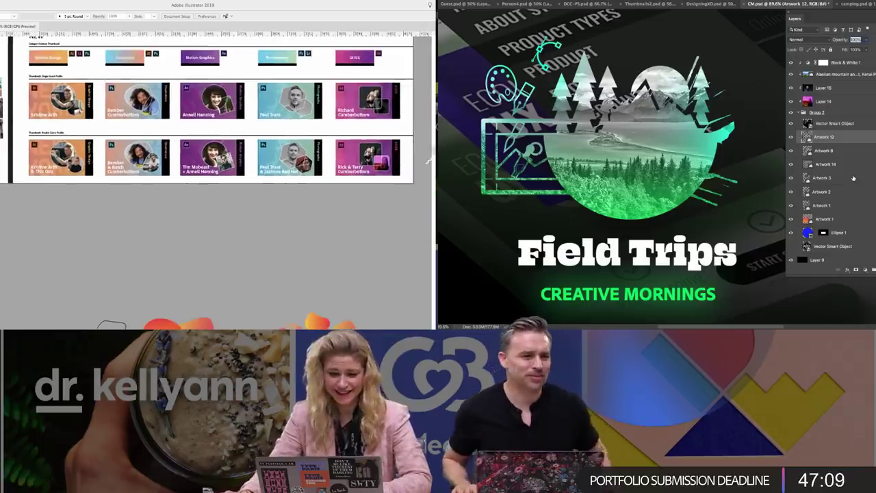
pyautogui.hotkey('shift', 'o')
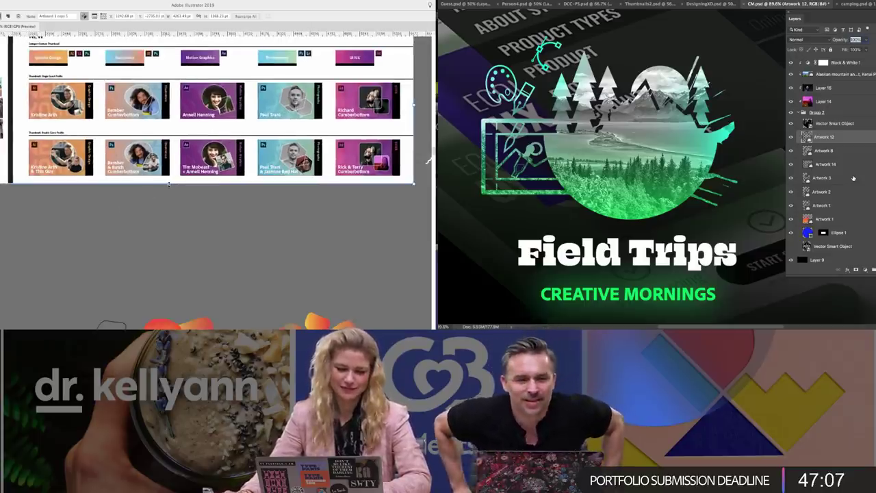
pyautogui.moveTo(169, 184); pyautogui.dragTo(169, 255)
pyautogui.press('v')
# - Lengthen the thick vertical divider between Current and NEW down to the artboard's bottom edge
pyautogui.moveTo(74, 212); pyautogui.dragTo(141, 225)
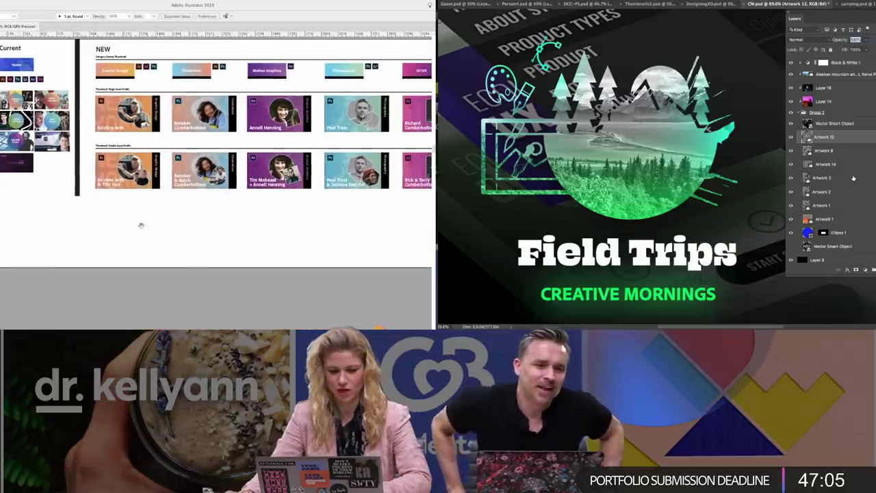
pyautogui.click(79, 196)
pyautogui.moveTo(79, 196); pyautogui.dragTo(78, 267)
pyautogui.click(149, 235)
# - Duplicate the Single Guest Profile row with its heading and rule into the empty space below the Double Guest Profile row
pyautogui.moveTo(198, 227); pyautogui.dragTo(107, 227)
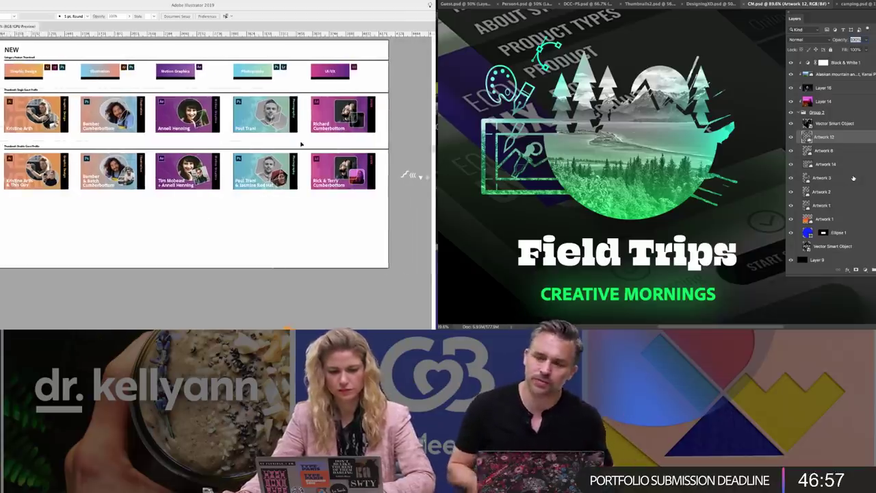
pyautogui.moveTo(342, 110); pyautogui.dragTo(334, 220)
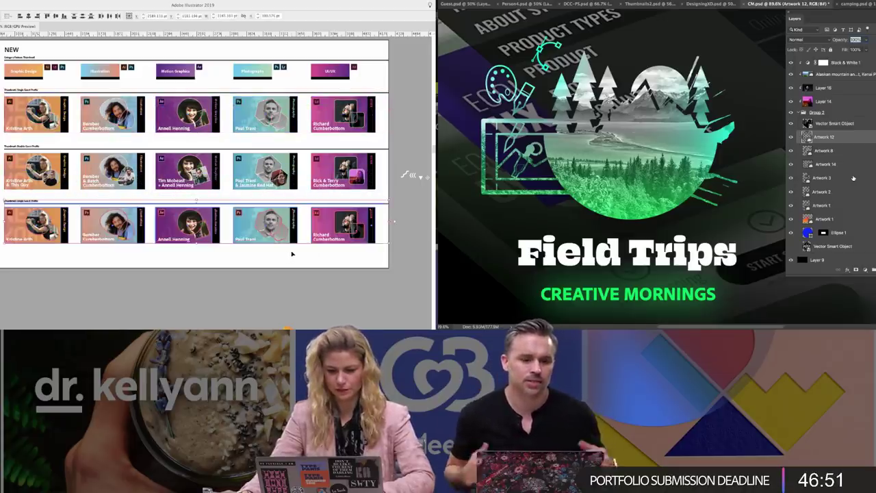
pyautogui.hotkey('ctrl', 'z')
pyautogui.click(68, 143)
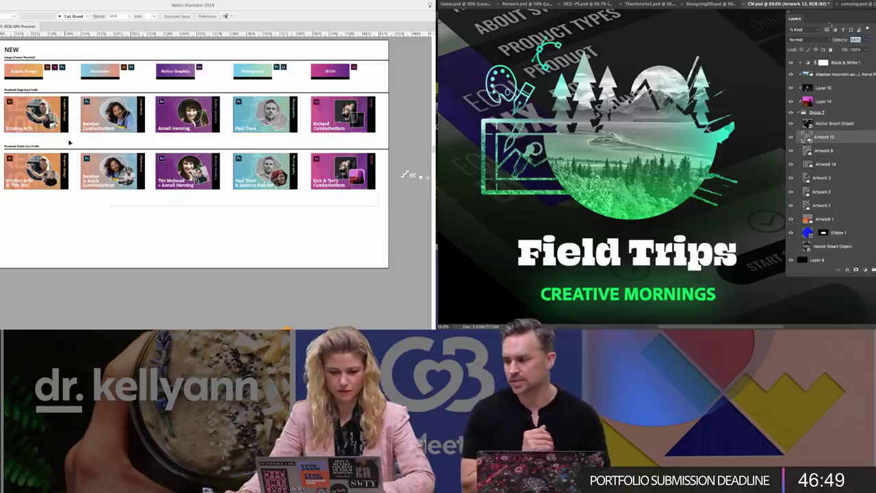
pyautogui.click(24, 150)
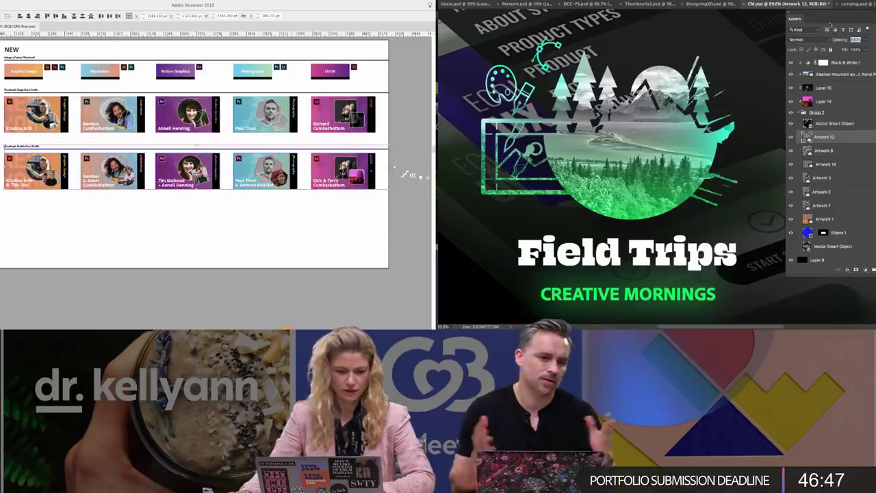
pyautogui.moveTo(356, 110); pyautogui.dragTo(355, 224)
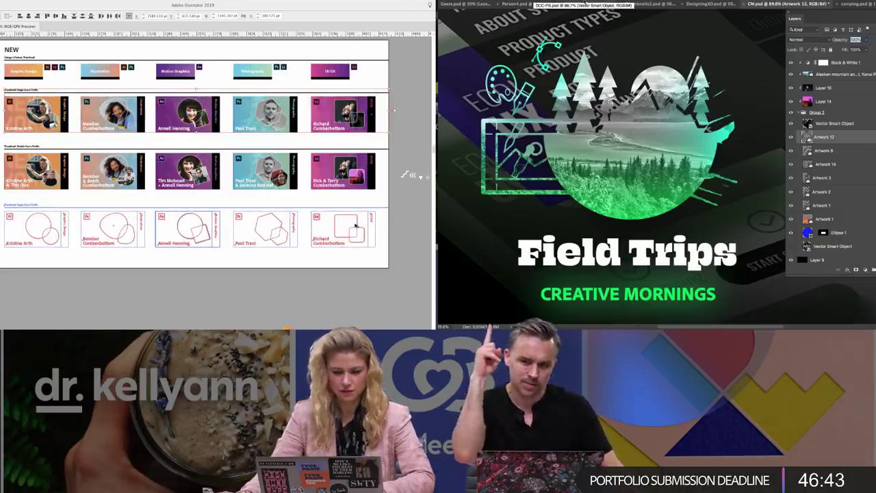
# - Move the row of small white shapes from beside the artboard to the empty canvas just below it
pyautogui.moveTo(409, 213); pyautogui.dragTo(187, 207)
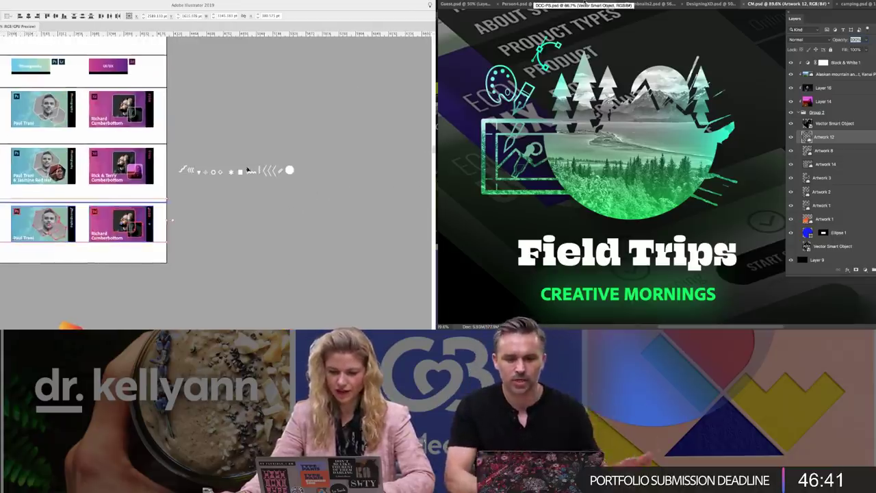
pyautogui.click(248, 169)
pyautogui.hscroll(-3, 178, 164)
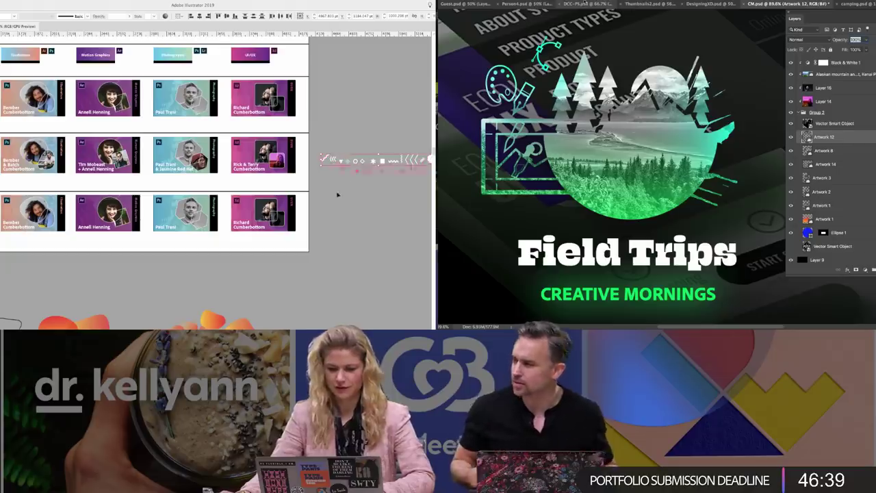
pyautogui.moveTo(16, 265); pyautogui.dragTo(15, 265)
pyautogui.moveTo(61, 246); pyautogui.dragTo(213, 239)
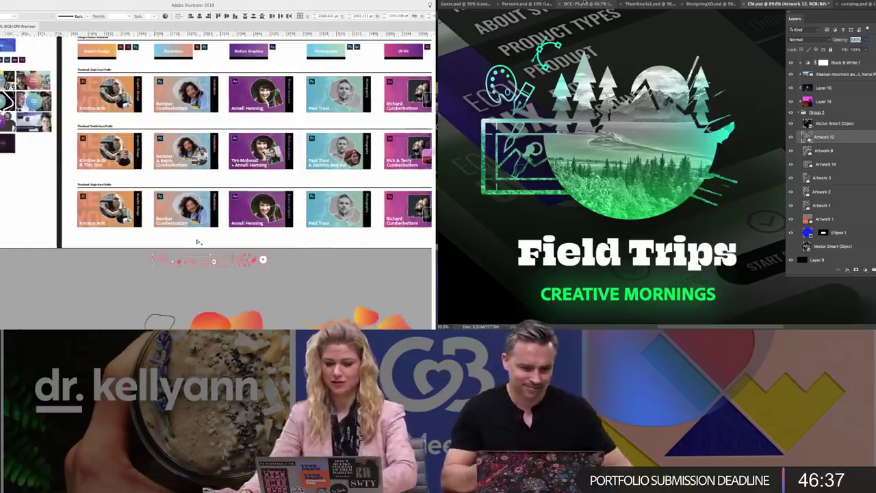
# - Retitle the duplicated lowest thumbnail row "What's New Thumbnail"
pyautogui.press('super+plus')
pyautogui.press('super+plus')
pyautogui.hscroll(-3, 116, 176)
pyautogui.scroll(3, 117, 176)
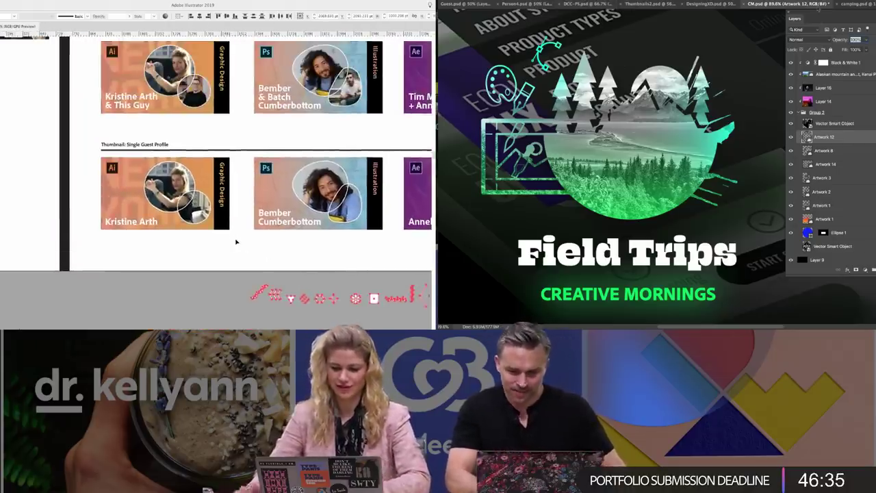
pyautogui.click(202, 256)
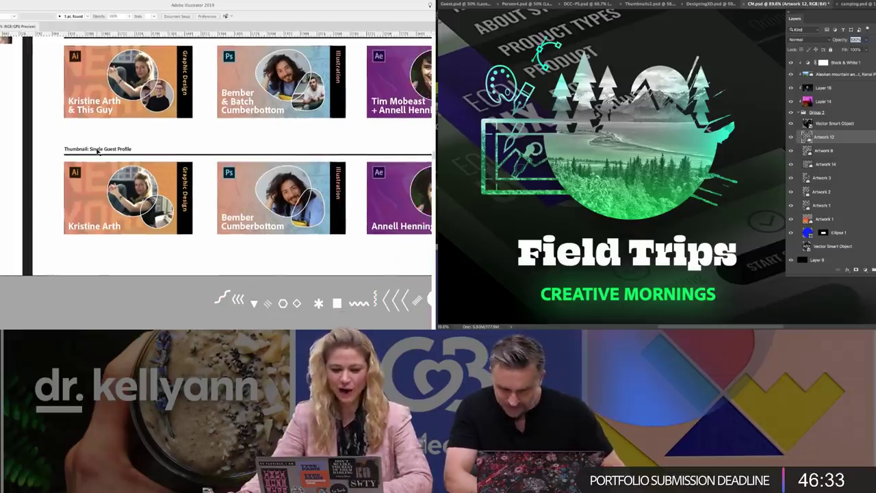
pyautogui.tripleClick(97, 149)
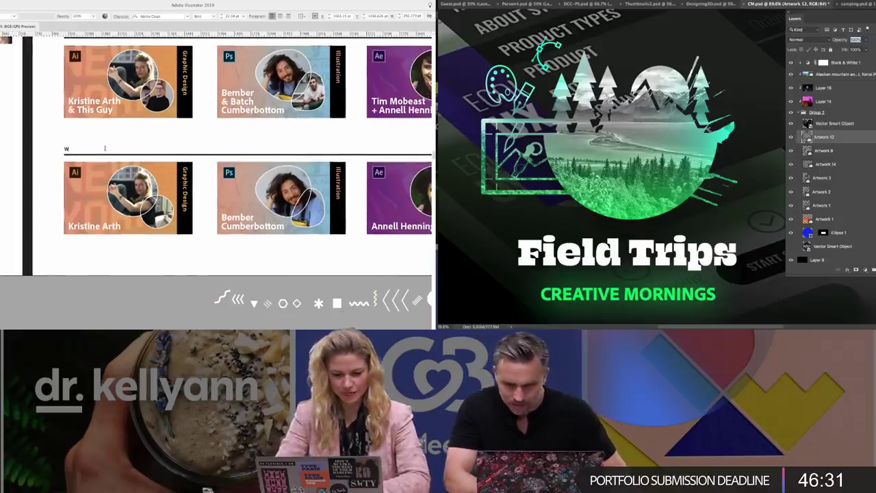
pyautogui.write("What's New Thumbnail")
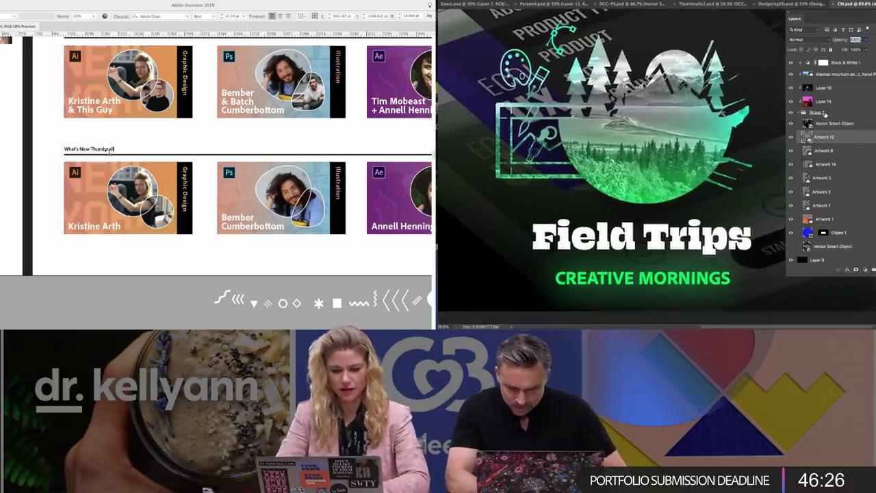
# - In Photoshop, move the paint palette artwork from the badge's upper left to below the picture frame, just above the Field Trips title
pyautogui.click(824, 114)
pyautogui.click(832, 128)
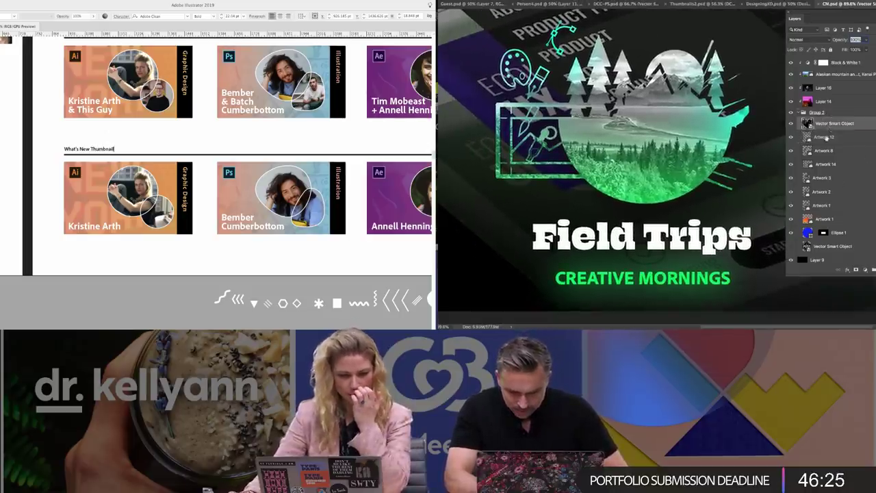
pyautogui.click(827, 139)
pyautogui.press('Escape')
pyautogui.moveTo(563, 163); pyautogui.dragTo(599, 267)
pyautogui.click(124, 151)
# - In Illustrator, examine the existing video thumbnails on the "Organized by Featured Category" artboard, including the What's New ones
pyautogui.hscroll(3, 146, 141)
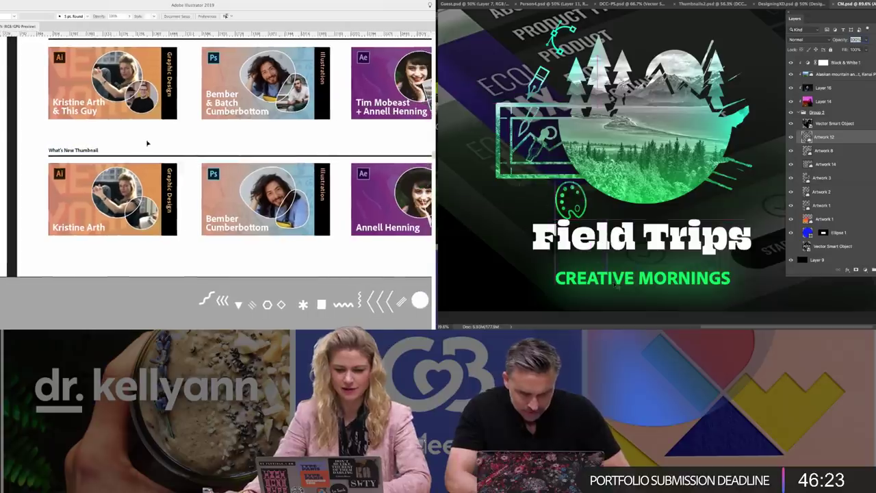
pyautogui.scroll(-2, 172, 192)
pyautogui.scroll(3, 108, 227)
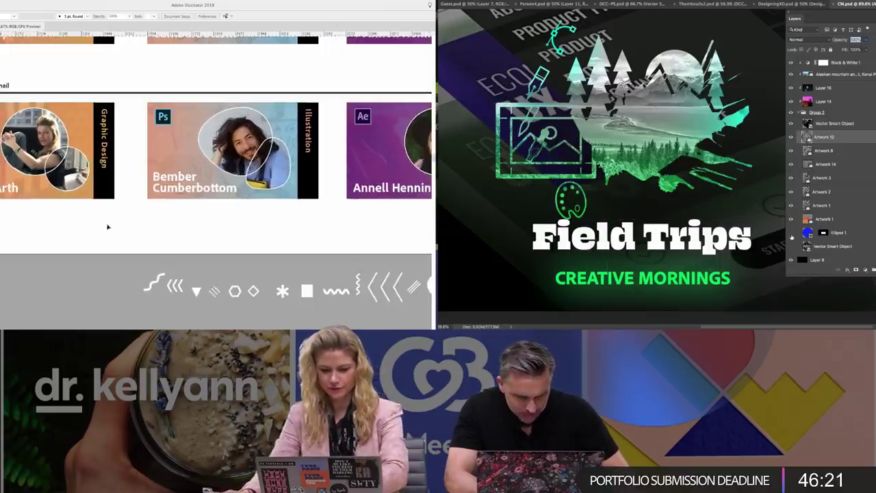
pyautogui.scroll(1, 117, 222)
pyautogui.hscroll(-1, 116, 222)
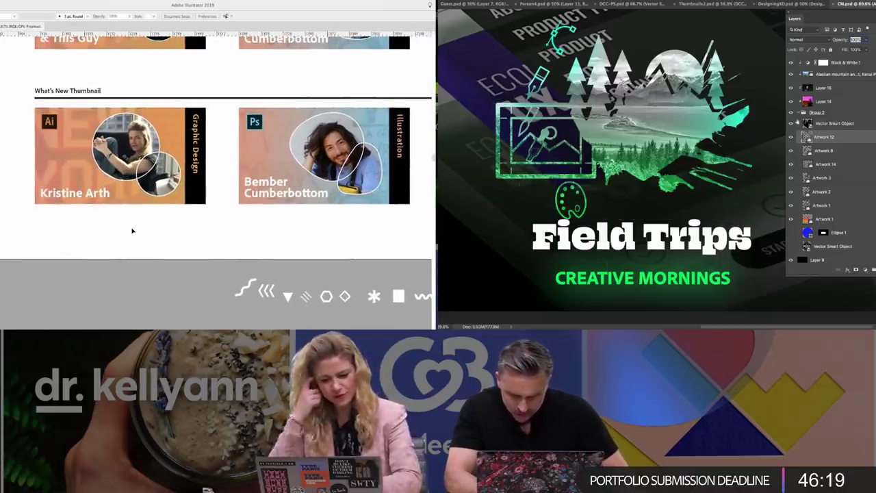
pyautogui.scroll(-5, 132, 231)
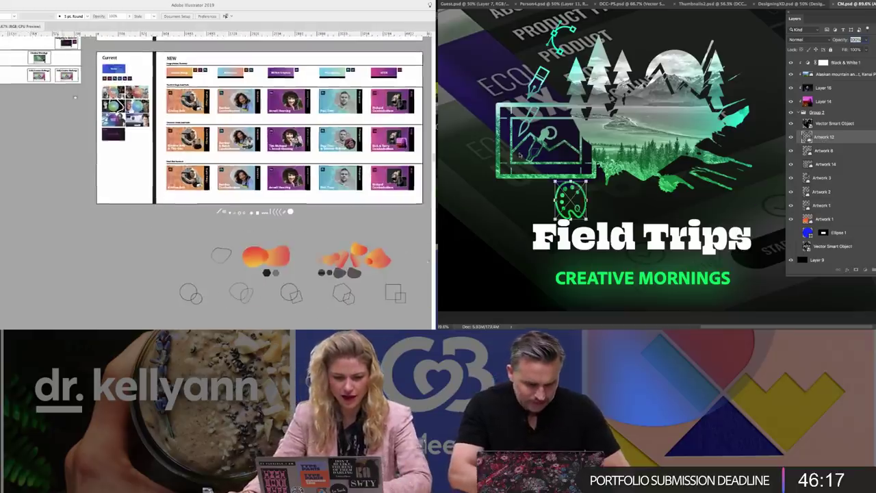
pyautogui.moveTo(75, 97); pyautogui.dragTo(204, 193)
pyautogui.moveTo(66, 117); pyautogui.dragTo(236, 150)
pyautogui.moveTo(62, 204); pyautogui.dragTo(187, 213)
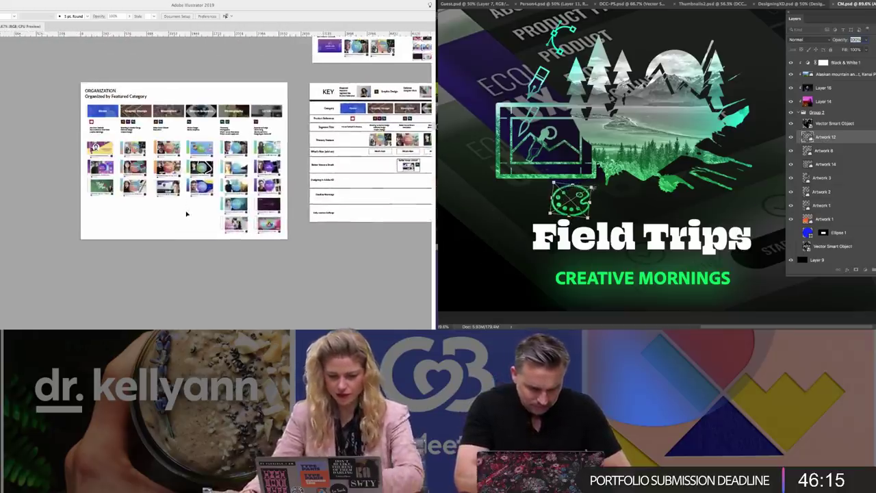
pyautogui.scroll(10, 186, 214)
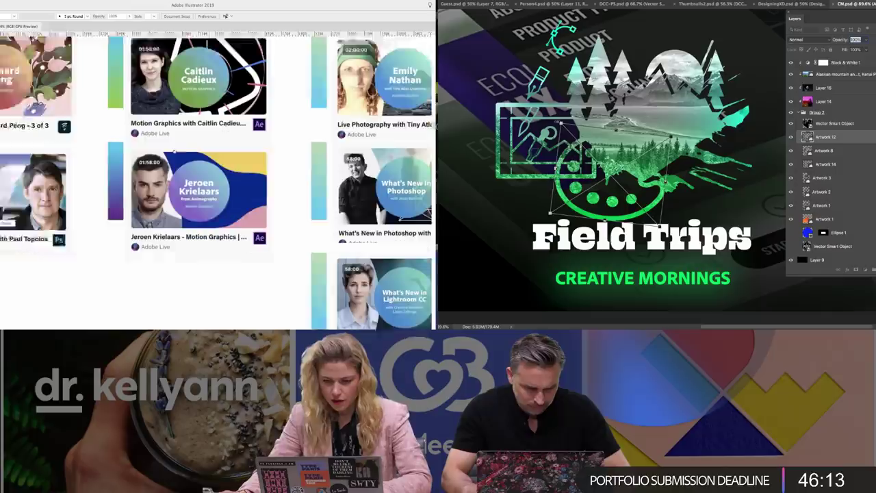
pyautogui.moveTo(175, 152); pyautogui.dragTo(137, 140)
pyautogui.scroll(-3, 249, 147)
pyautogui.hscroll(2, 205, 147)
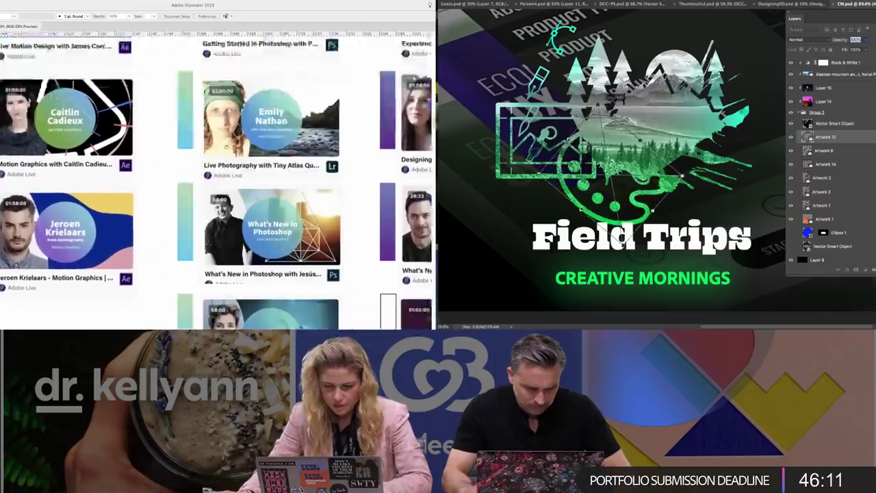
# - In Photoshop, hide the paint splatter artwork and move the paint palette up and across so it sits beneath the nature badge
pyautogui.scroll(3, 174, 145)
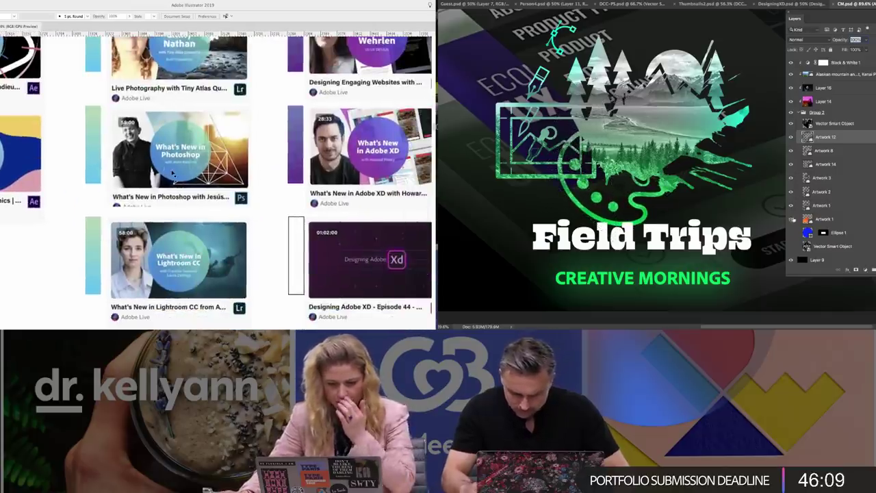
pyautogui.click(792, 220)
pyautogui.moveTo(606, 191); pyautogui.dragTo(645, 173)
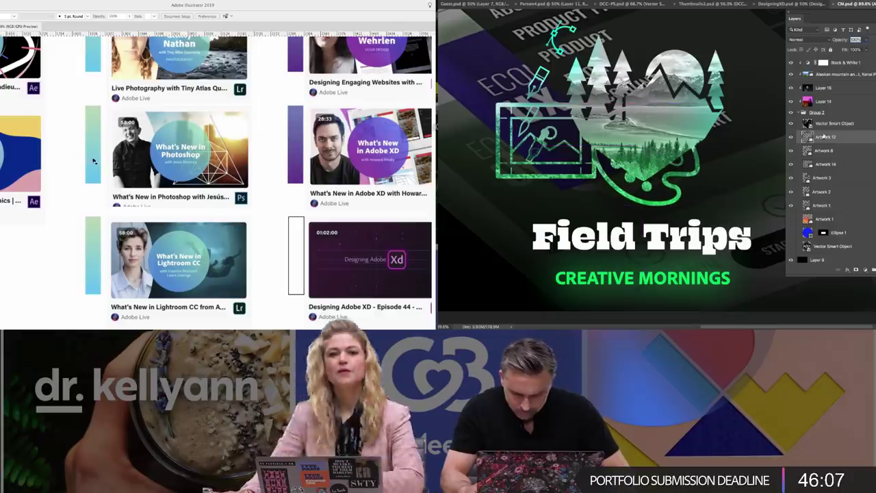
pyautogui.doubleClick(810, 125)
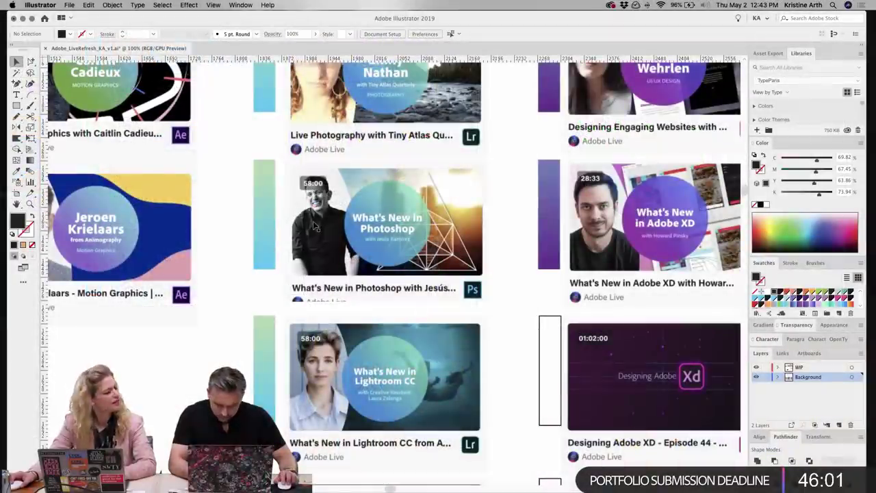
# - In Illustrator, duplicate the guest name on the orange Ai card in the What's New Thumbnail row, placing the copy directly above the original
pyautogui.moveTo(461, 221); pyautogui.dragTo(219, 212)
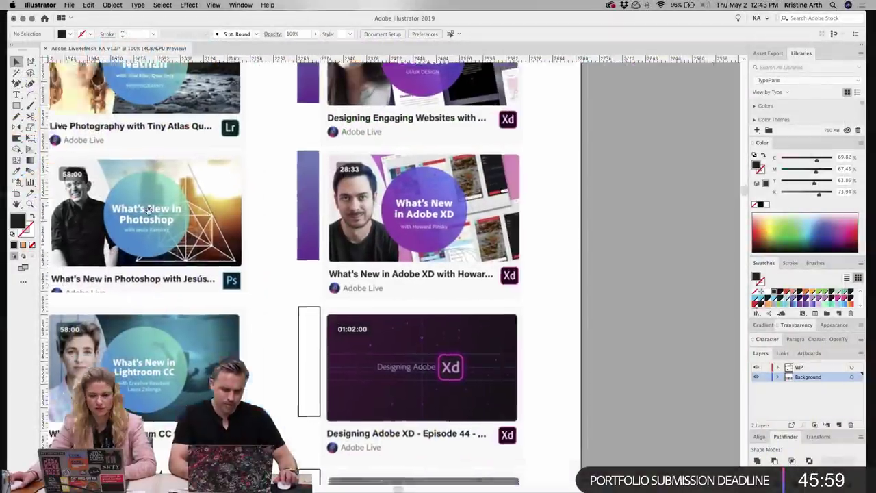
pyautogui.moveTo(519, 236); pyautogui.dragTo(227, 225)
pyautogui.press('super+minus')
pyautogui.press('super+minus')
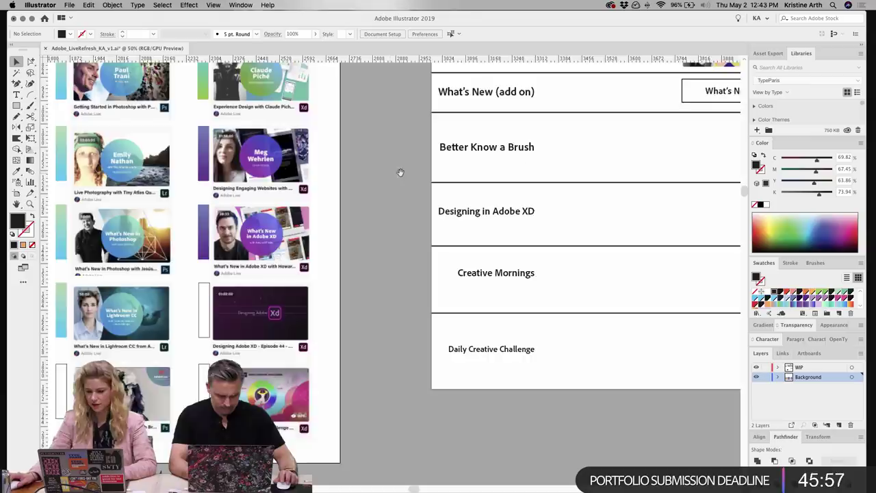
pyautogui.moveTo(583, 185); pyautogui.dragTo(181, 169)
pyautogui.moveTo(636, 321); pyautogui.dragTo(285, 213)
pyautogui.hscroll(10, 284, 213)
pyautogui.scroll(-5, 284, 213)
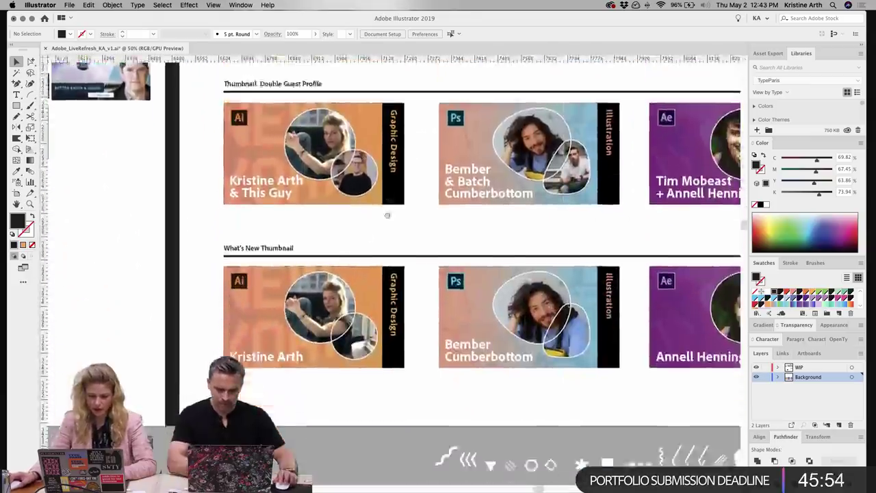
pyautogui.moveTo(387, 216); pyautogui.dragTo(431, 171)
pyautogui.press('super+equal')
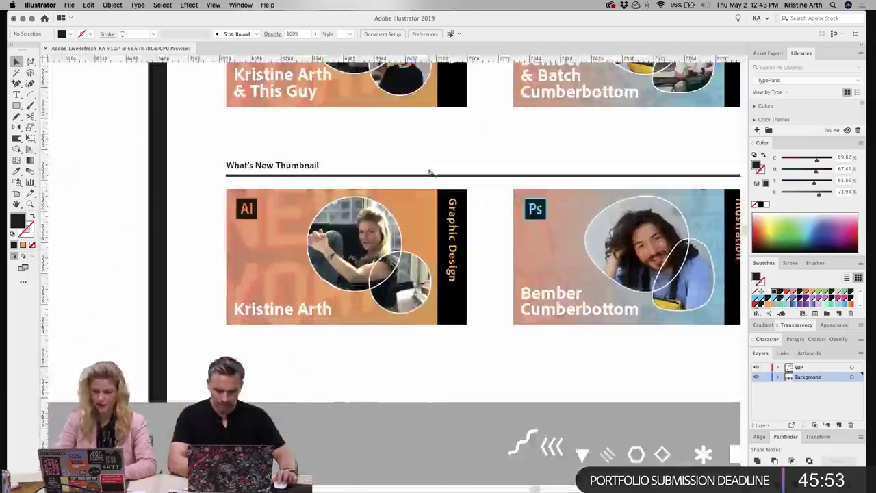
pyautogui.press('super+equal')
pyautogui.moveTo(244, 291); pyautogui.dragTo(392, 317)
pyautogui.click(356, 354)
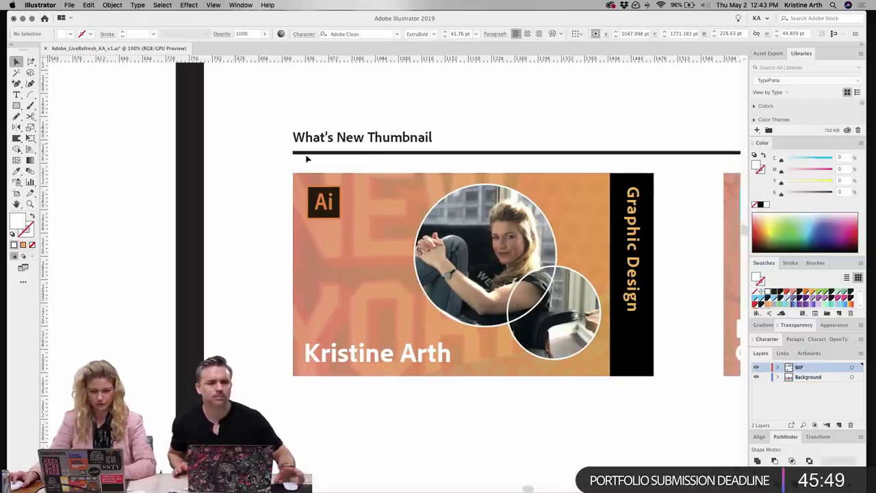
pyautogui.hscroll(3, 307, 159)
pyautogui.moveTo(249, 350); pyautogui.dragTo(250, 313)
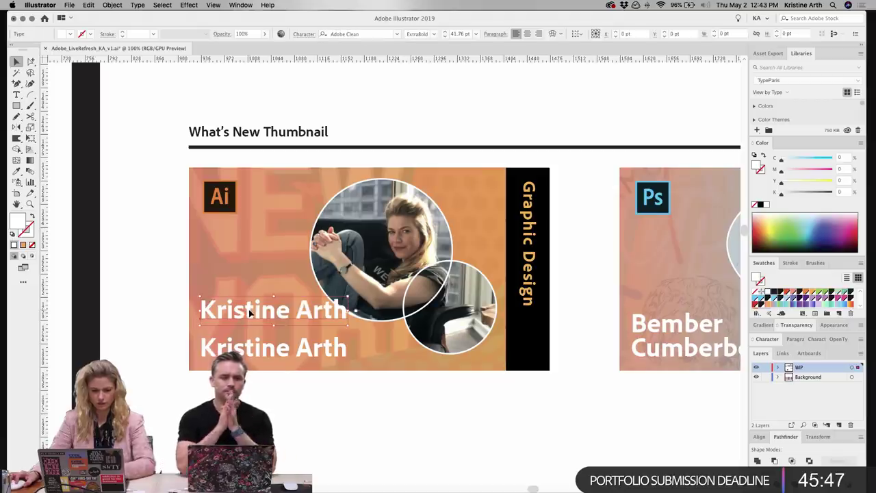
# - Set the upper copy of the guest name to the Light weight and reduce it to about two thirds of its size
pyautogui.click(437, 35)
pyautogui.click(424, 88)
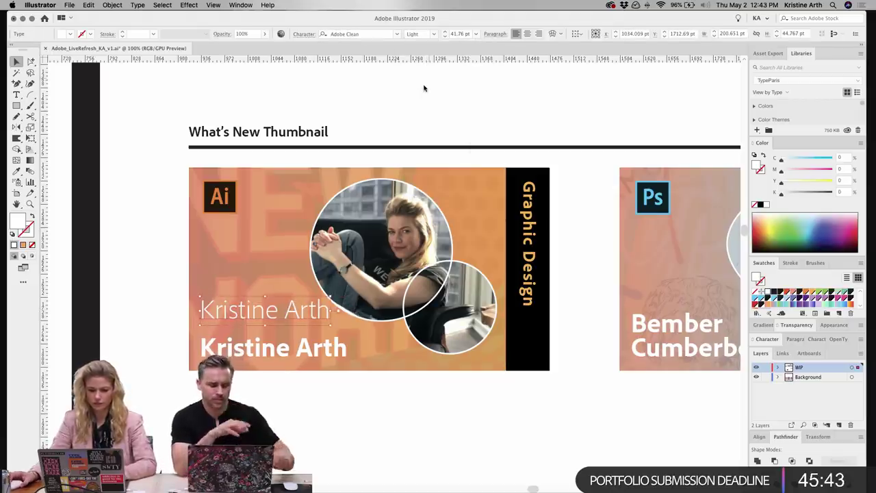
pyautogui.press('super+shift+comma')
pyautogui.press('super+shift+comma')
pyautogui.press('super+shift+comma')
pyautogui.press('super+shift+comma')
pyautogui.press('super+shift+comma')
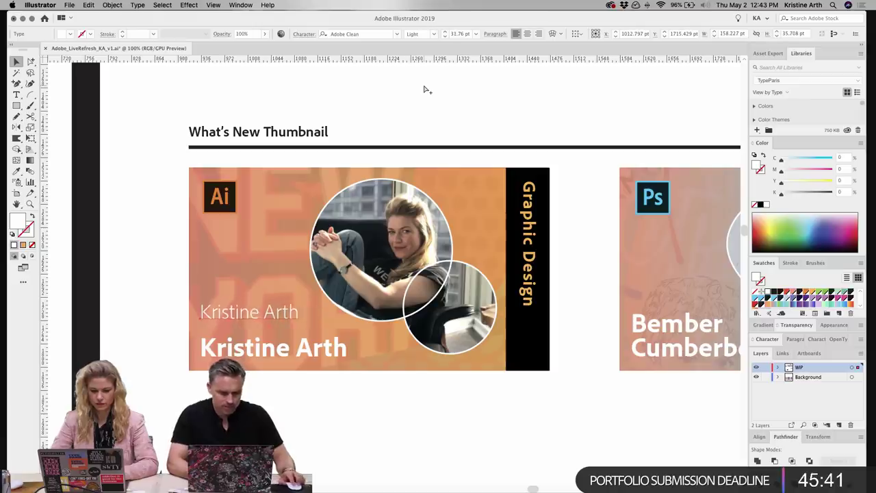
pyautogui.press('super+shift+comma')
pyautogui.press('super+shift+comma')
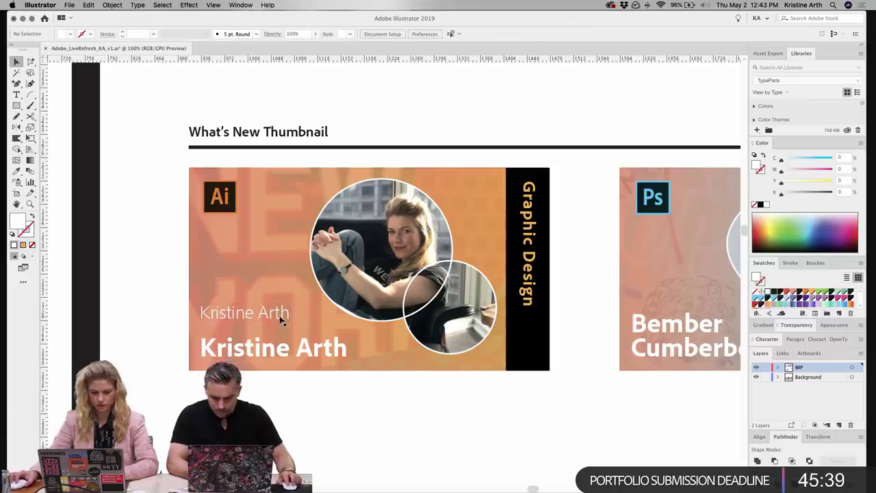
# - Raise the light guest name slightly and start replacing the bold name below it with text beginning with "W"
pyautogui.moveTo(279, 317); pyautogui.dragTo(275, 302)
pyautogui.doubleClick(268, 352)
pyautogui.tripleClick(267, 350)
pyautogui.write('W')
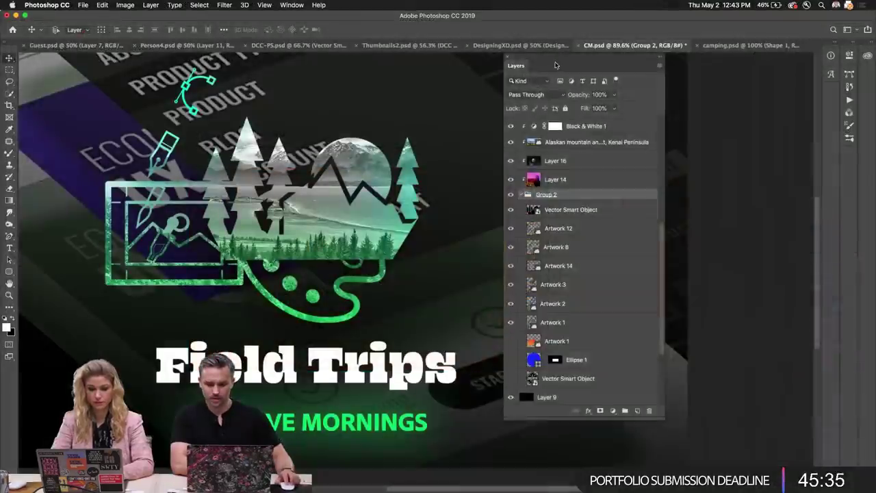
# - In Photoshop, rename the layer group holding the badge artwork as MASK
pyautogui.moveTo(503, 75); pyautogui.dragTo(525, 75)
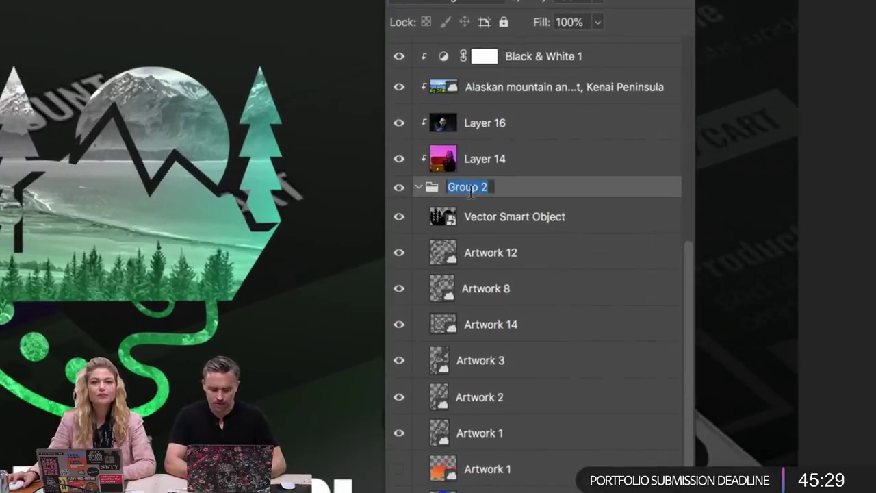
pyautogui.write('F')
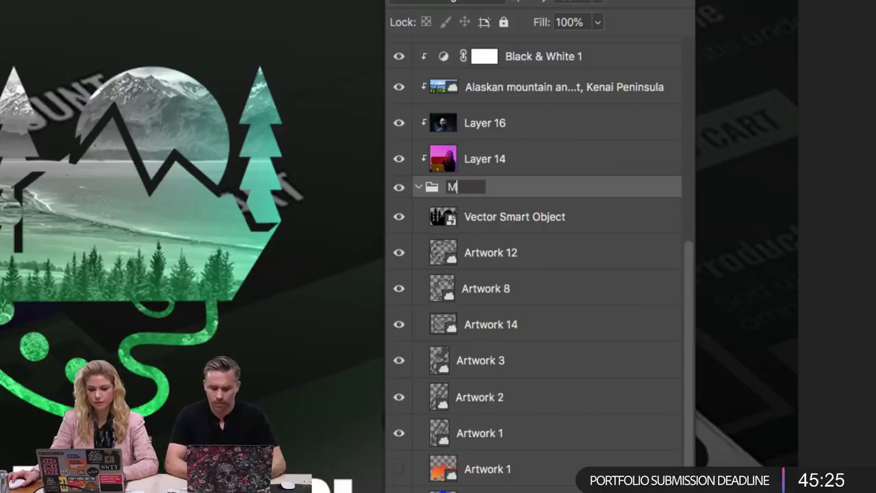
pyautogui.press('Return')
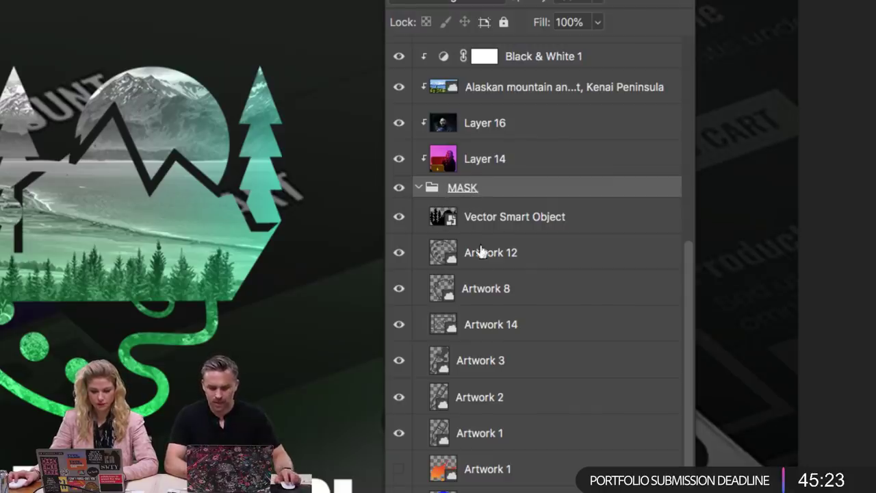
# - Delete the clipped layers Layer 16 and Layer 14 above the MASK group
pyautogui.click(487, 158)
pyautogui.keyDown('shift'); pyautogui.click(494, 127); pyautogui.keyUp('shift')
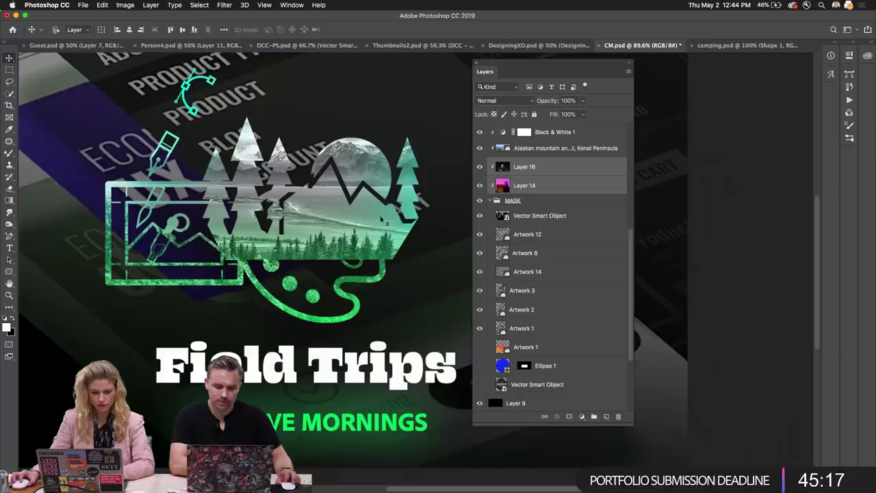
pyautogui.click(619, 417)
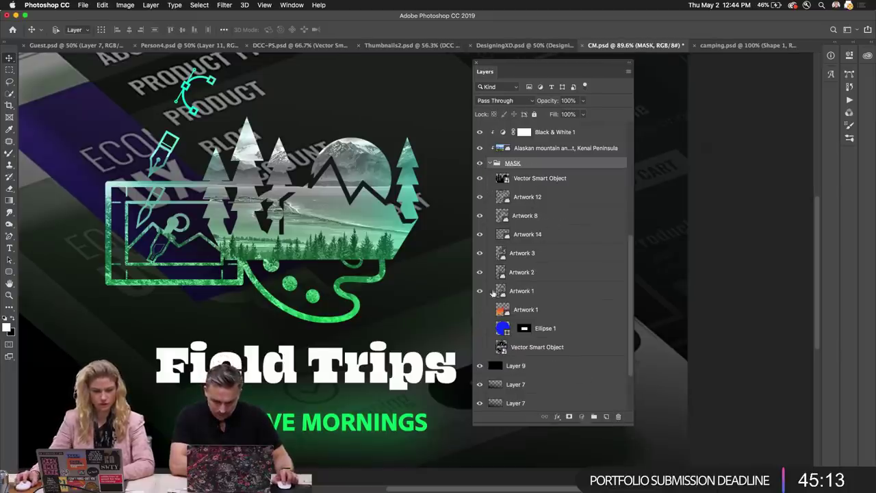
# - Hide the picture frame artwork and check which remaining artwork layers in the MASK group hold the palette and the tool icons
pyautogui.click(493, 293)
pyautogui.click(482, 239)
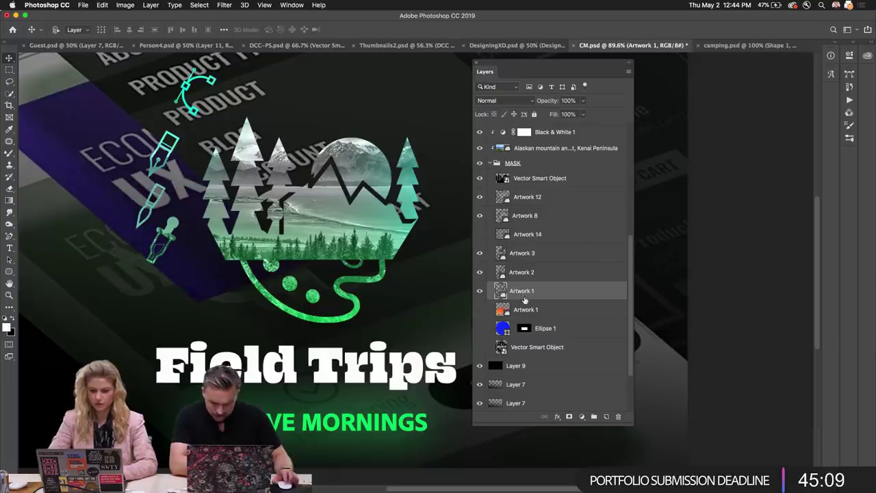
pyautogui.click(522, 274)
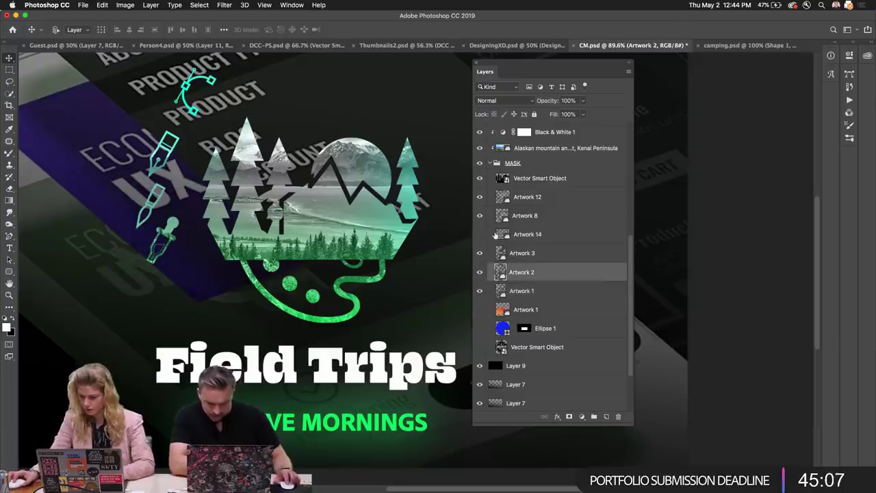
pyautogui.click(532, 215)
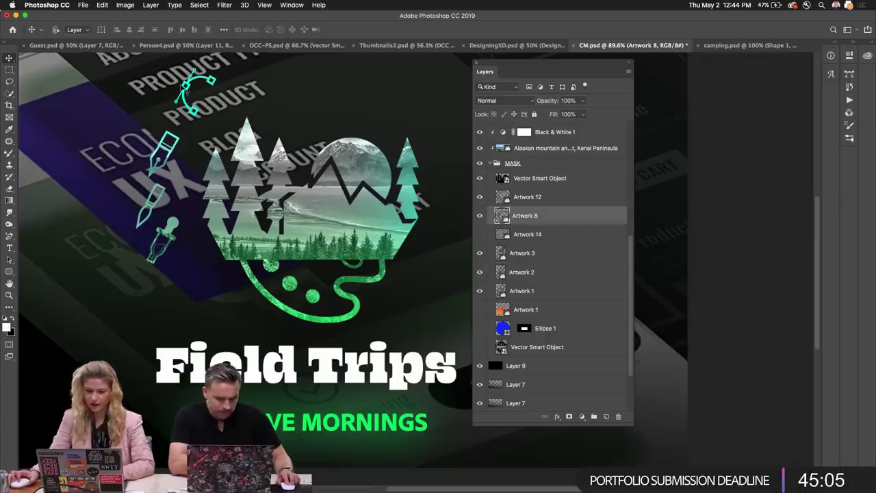
pyautogui.click(481, 198)
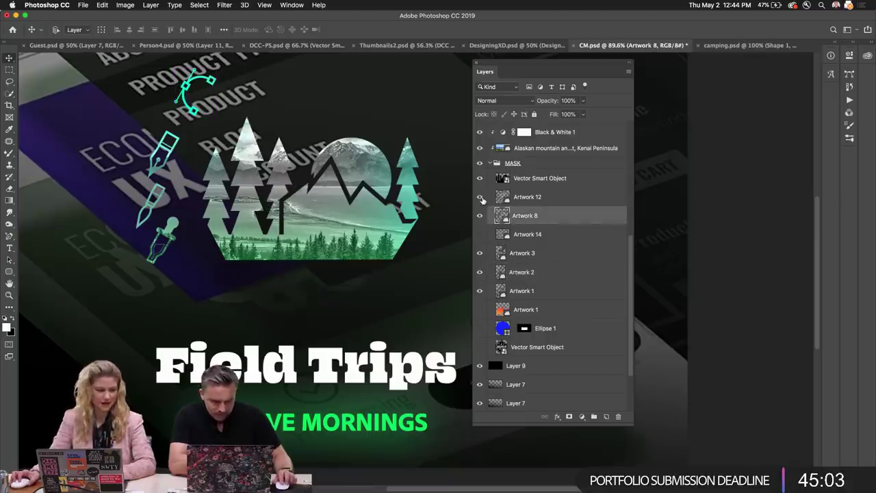
pyautogui.click(480, 254)
pyautogui.click(481, 253)
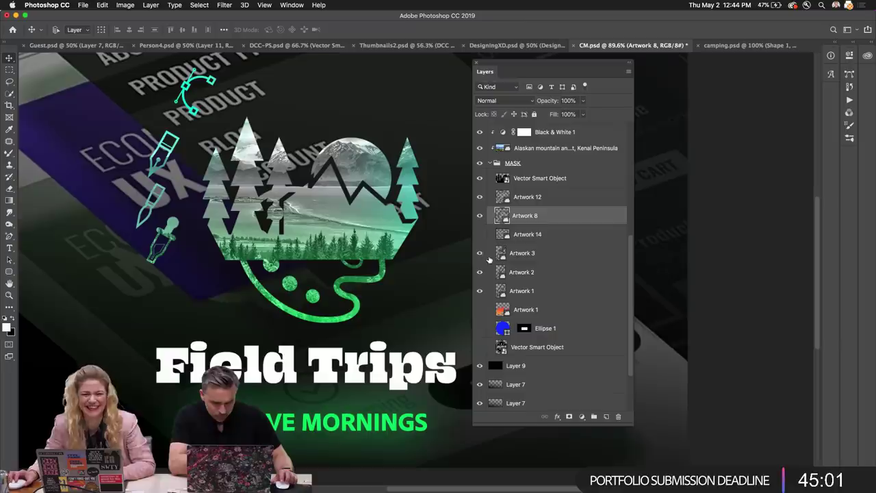
# - Move the eyedropper artwork from beside the badge to just above its moon
pyautogui.click(539, 258)
pyautogui.moveTo(119, 205); pyautogui.dragTo(325, 71)
# - Move the paintbrush artwork above the badge's trees, beside the eyedropper, and rotate it by about 150.7° so its tip points up
pyautogui.click(519, 274)
pyautogui.moveTo(144, 223); pyautogui.dragTo(282, 145)
pyautogui.press('super+t')
pyautogui.moveTo(277, 90); pyautogui.dragTo(360, 131)
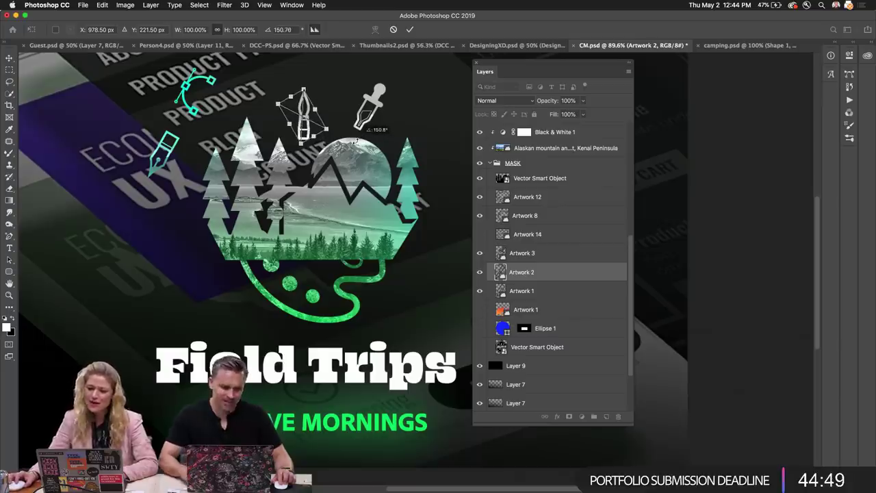
# - Apply the first pen artwork's rotation, move it between the trees and the mountain, and place the second pen upright beside the right-hand tree
pyautogui.press('Return')
pyautogui.moveTo(293, 122); pyautogui.dragTo(288, 166)
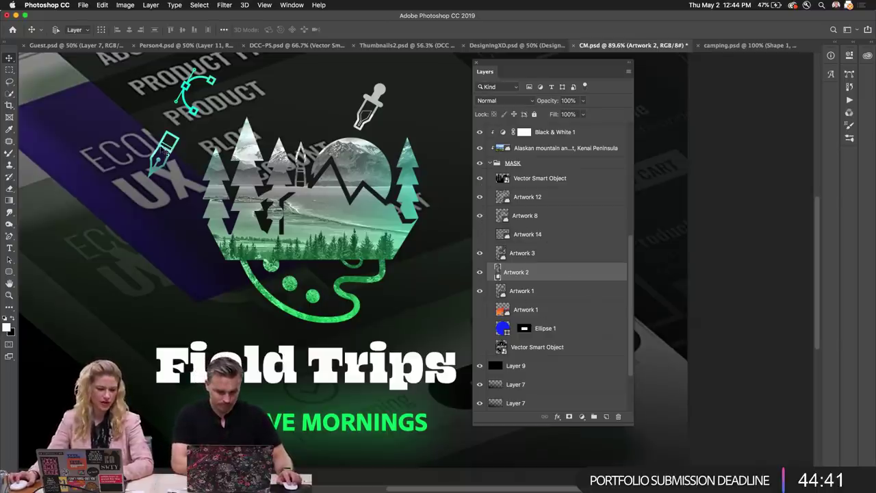
pyautogui.click(166, 152)
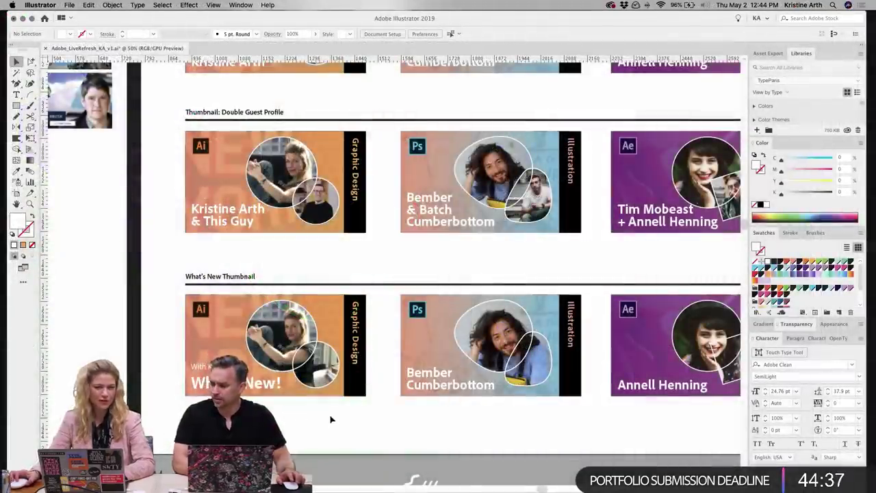
pyautogui.scroll(-2, 335, 404)
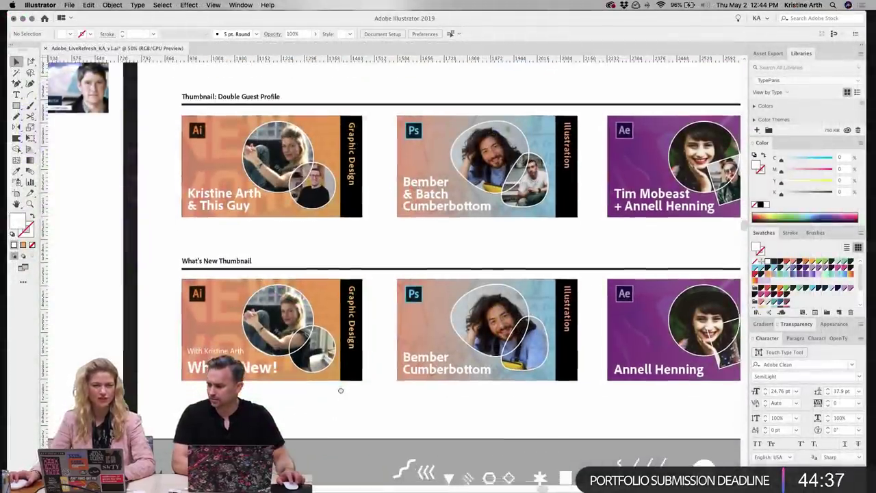
pyautogui.moveTo(340, 388); pyautogui.dragTo(340, 391)
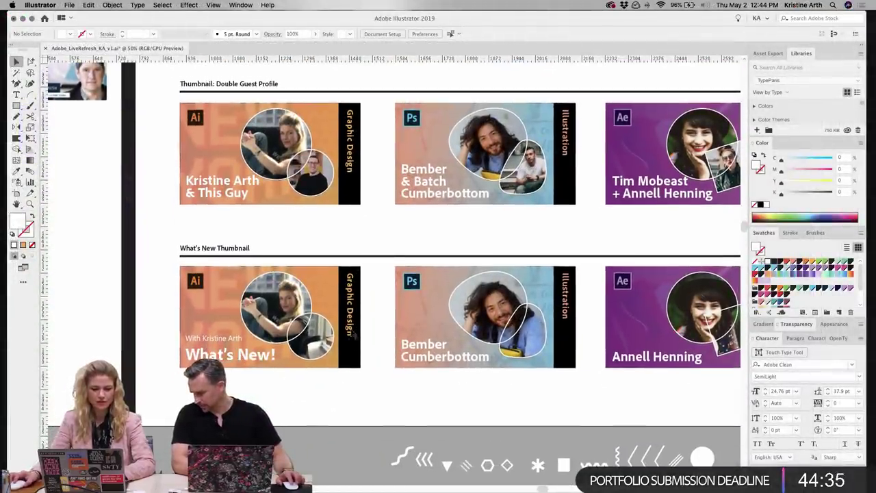
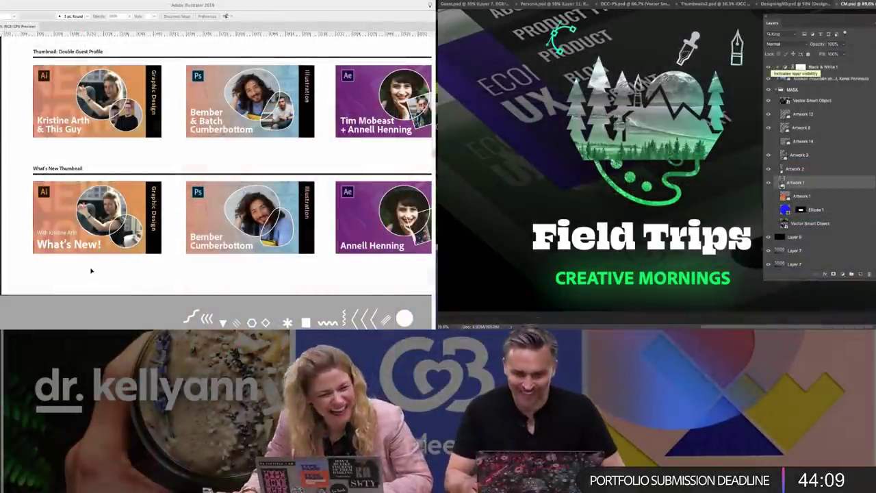
pyautogui.moveTo(736, 49); pyautogui.dragTo(734, 78)
# - Examine the orange What's New thumbnail and the row of white decorative shapes beneath the artboard
pyautogui.hscroll(-2, 81, 258)
pyautogui.press('super+equal')
pyautogui.press('super+equal')
pyautogui.moveTo(96, 199); pyautogui.dragTo(134, 149)
pyautogui.press('super+minus')
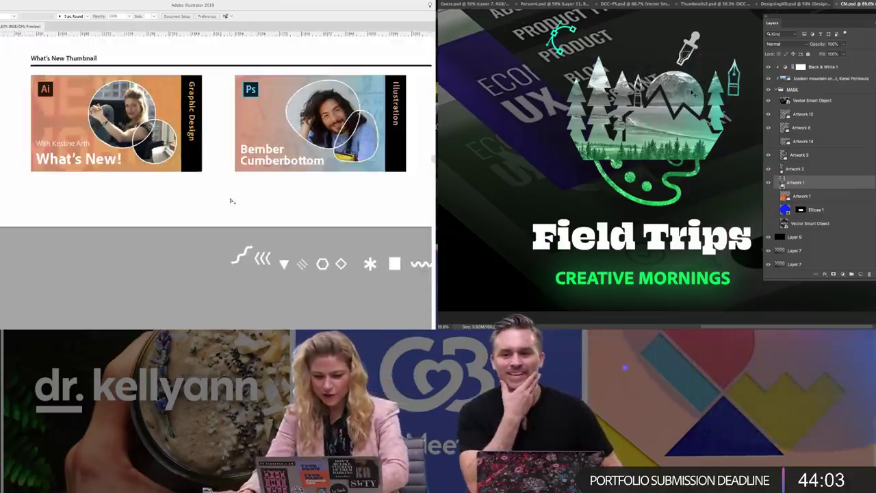
pyautogui.moveTo(240, 204); pyautogui.dragTo(80, 211)
pyautogui.press('super+a')
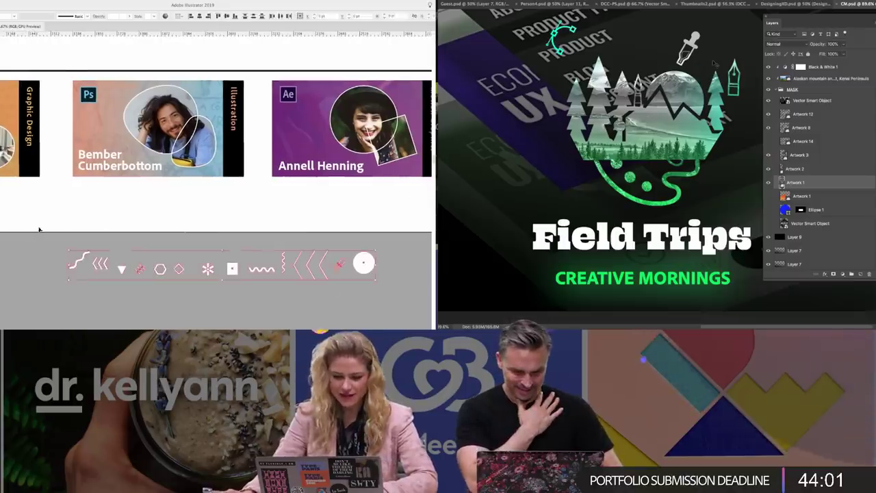
pyautogui.moveTo(62, 272); pyautogui.dragTo(76, 261)
pyautogui.moveTo(154, 198); pyautogui.dragTo(159, 232)
pyautogui.scroll(-1, 117, 245)
pyautogui.click(117, 245)
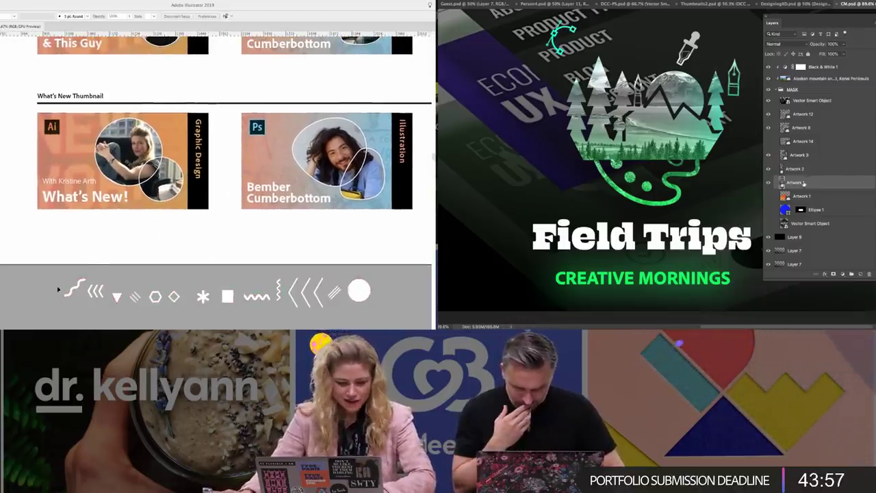
# - Open the Vector Smart Object's contents for editing and place the white wavy line beside the photo on the What's New thumbnail
pyautogui.doubleClick(785, 100)
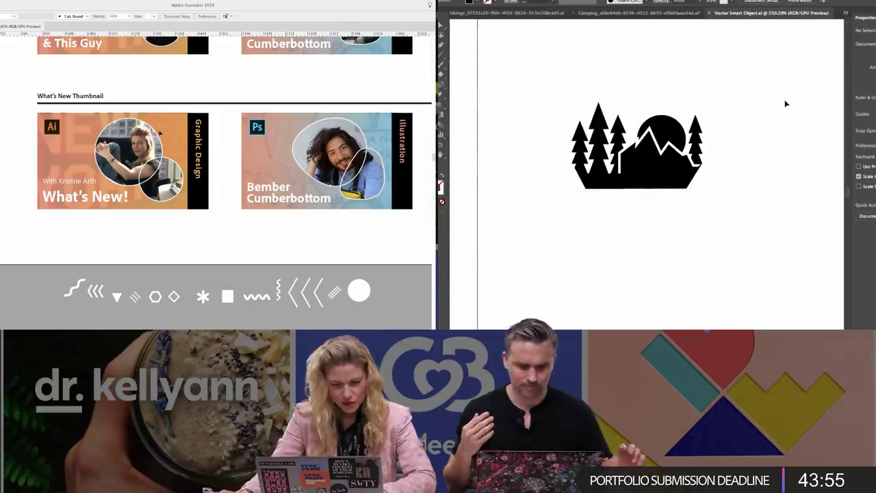
pyautogui.moveTo(257, 297); pyautogui.dragTo(164, 137)
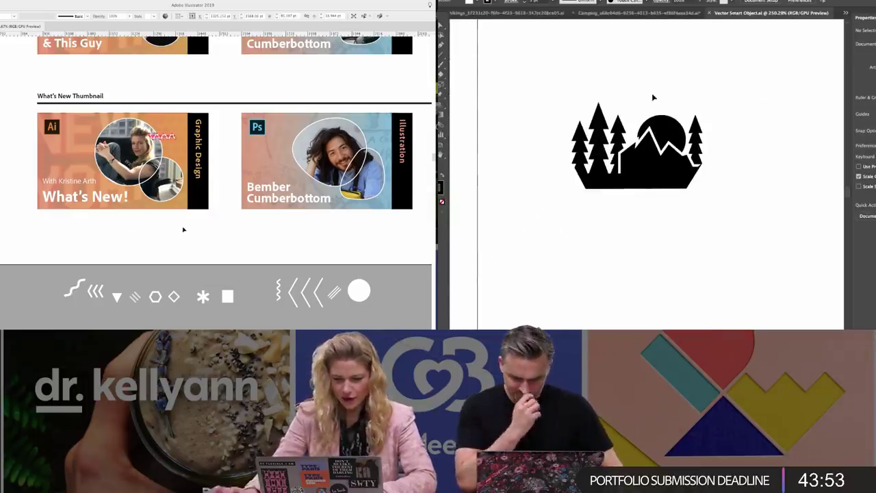
pyautogui.hscroll(1, 195, 245)
pyautogui.click(195, 247)
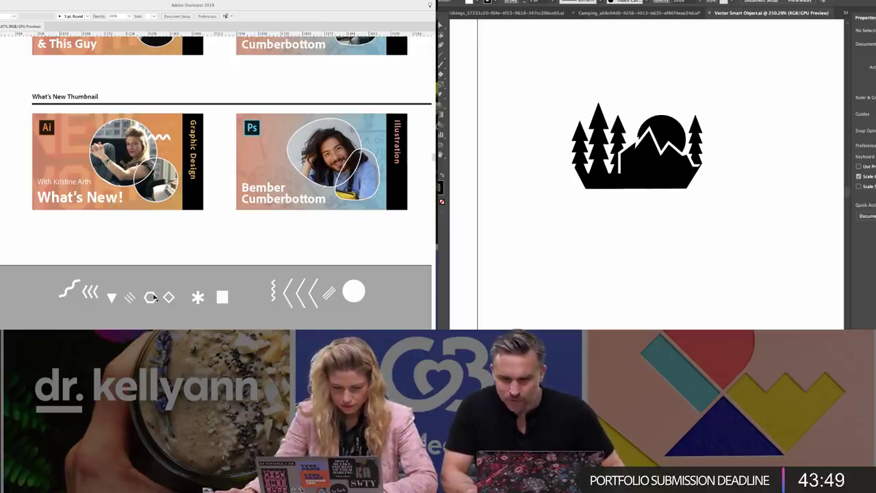
# - Duplicate the logo layer with the original hidden, and place the white triangle at the large photo's left edge on the What's New thumbnail
pyautogui.press('F7')
pyautogui.moveTo(759, 70); pyautogui.dragTo(747, 68)
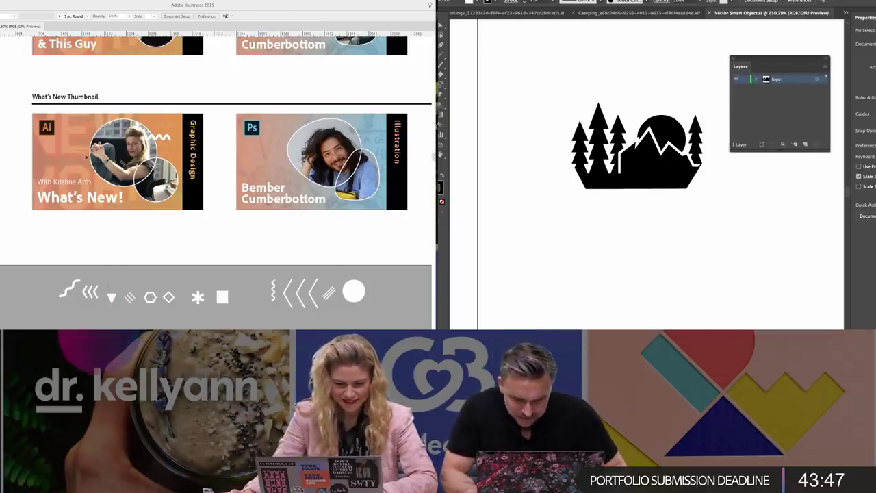
pyautogui.moveTo(89, 161); pyautogui.dragTo(90, 159)
pyautogui.moveTo(784, 81); pyautogui.dragTo(805, 144)
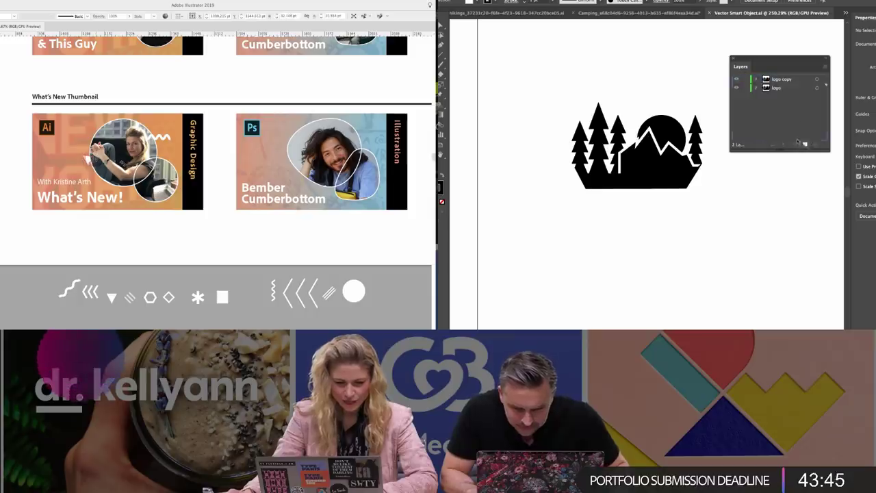
pyautogui.click(737, 88)
# - Tilt the white wavy line beside the photo and select the forest shape on the logo copy layer
pyautogui.click(661, 164)
pyautogui.click(163, 153)
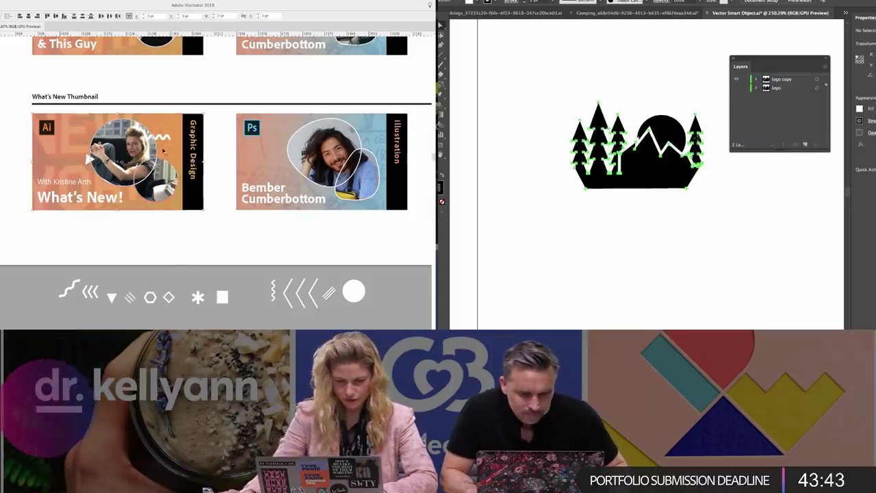
pyautogui.click(162, 139)
pyautogui.scroll(5, 632, 101)
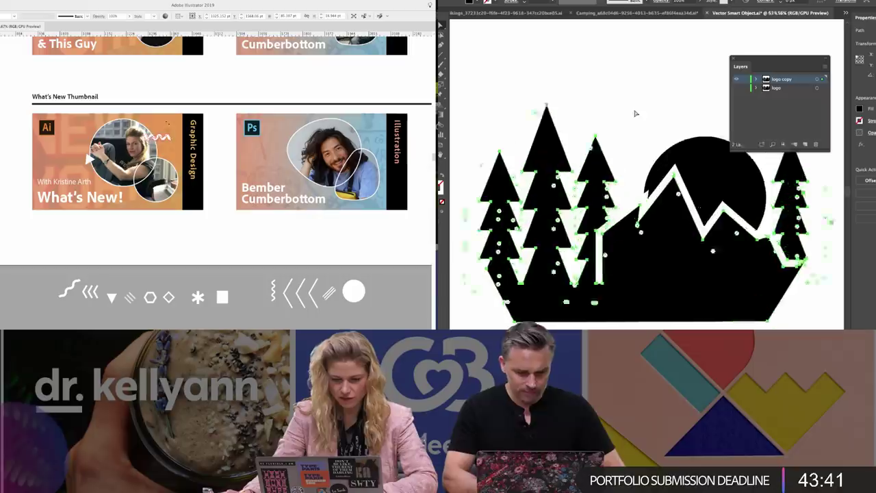
pyautogui.scroll(-3, 635, 109)
pyautogui.rightClick(672, 139)
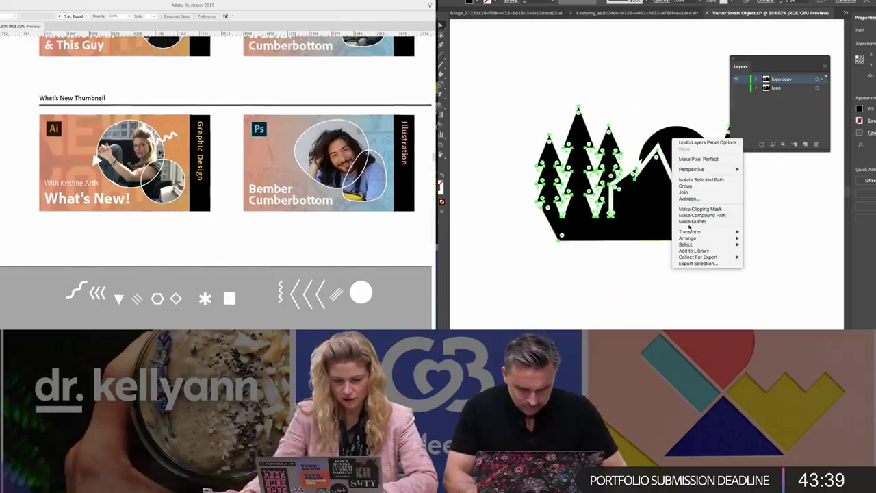
pyautogui.click(548, 49)
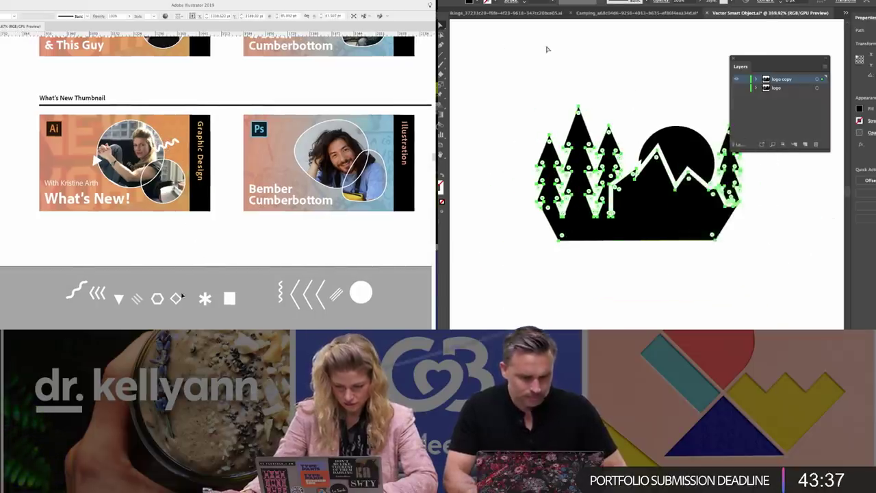
pyautogui.click(548, 48)
pyautogui.click(176, 297)
pyautogui.click(171, 273)
pyautogui.click(157, 299)
pyautogui.click(136, 299)
pyautogui.click(679, 142)
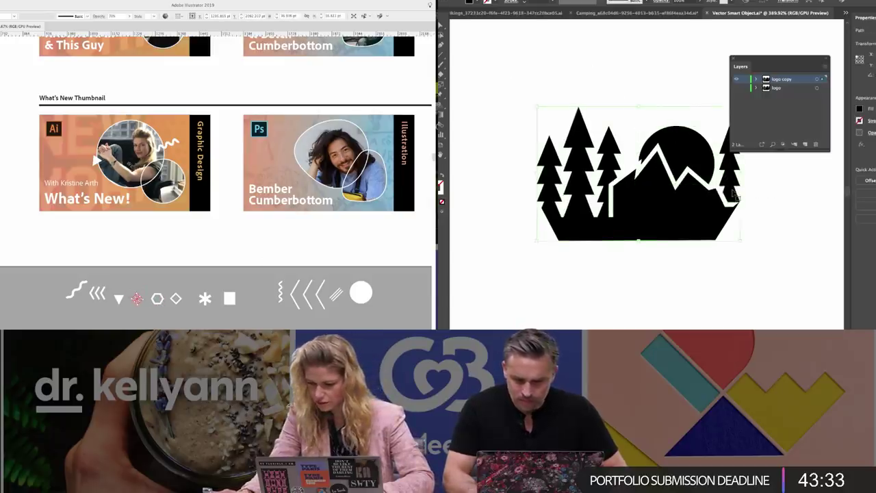
pyautogui.rightClick(730, 179)
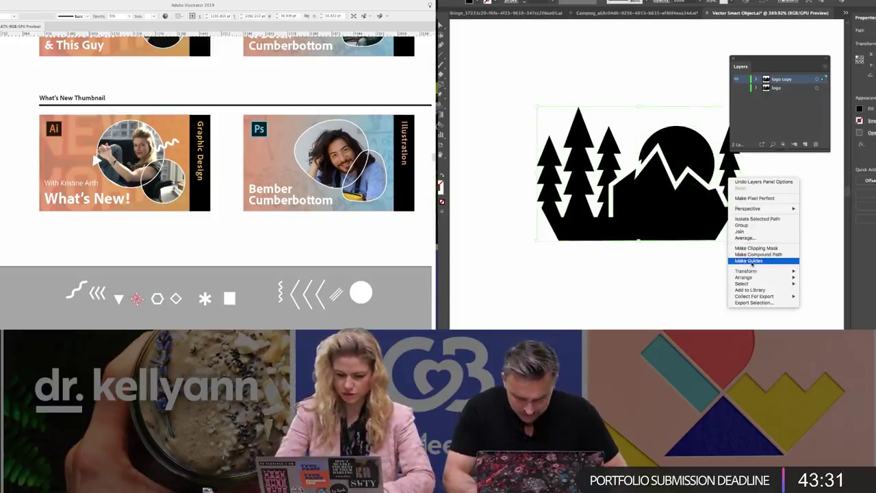
pyautogui.click(670, 259)
pyautogui.moveTo(750, 204); pyautogui.dragTo(700, 192)
pyautogui.moveTo(264, 239); pyautogui.dragTo(205, 203)
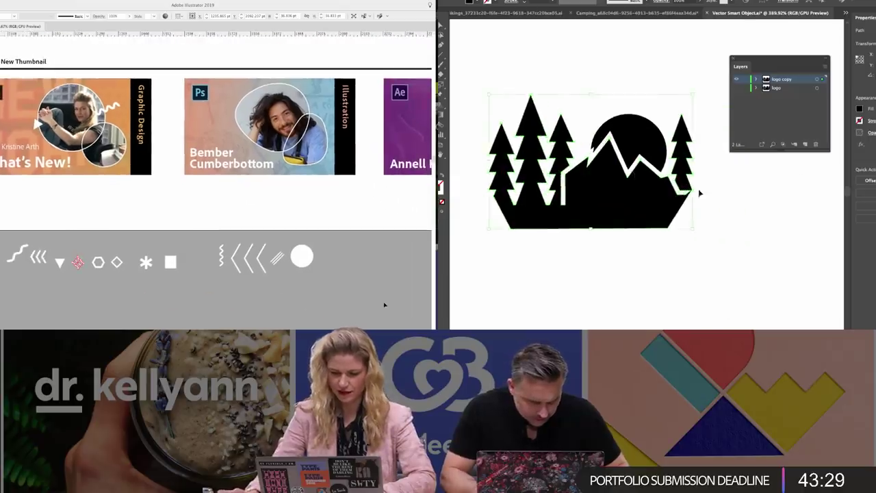
pyautogui.moveTo(385, 304); pyautogui.dragTo(95, 239)
# - Copy the small diagonal stripes above the wavy line on the What's New thumbnail and draw a rectangle covering the logo's right-hand tree
pyautogui.scroll(3, 727, 202)
pyautogui.scroll(3, 727, 201)
pyautogui.scroll(-5, 540, 114)
pyautogui.hscroll(-3, 233, 244)
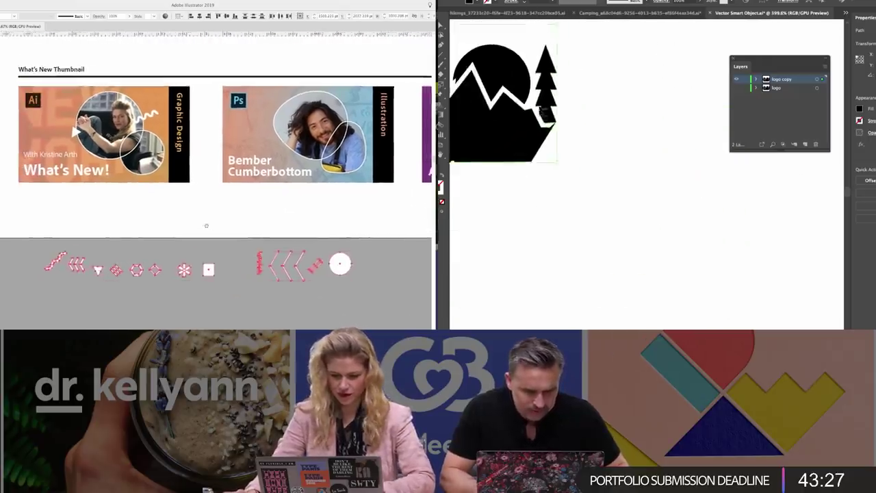
pyautogui.moveTo(522, 63); pyautogui.dragTo(594, 114)
pyautogui.click(200, 230)
pyautogui.scroll(1, 165, 240)
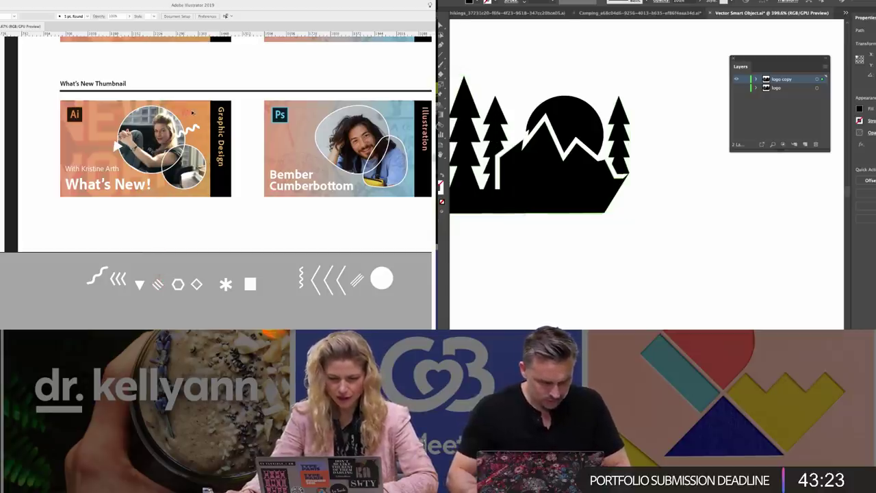
pyautogui.click(217, 236)
pyautogui.moveTo(653, 84)
pyautogui.mouseDown()
pyautogui.moveTo(625, 172)
pyautogui.moveTo(600, 152)
pyautogui.moveTo(609, 156)
pyautogui.mouseUp()
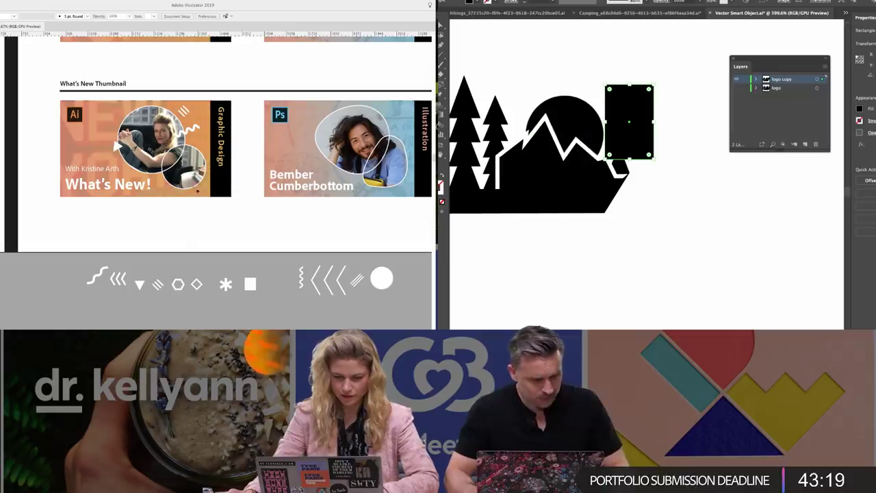
# - Place a tilted copy of the diamond on the smaller photo circle and try to subtract the rectangle from the whole logo
pyautogui.click(597, 56)
pyautogui.moveTo(593, 91); pyautogui.dragTo(643, 195)
pyautogui.moveTo(242, 221); pyautogui.dragTo(250, 229)
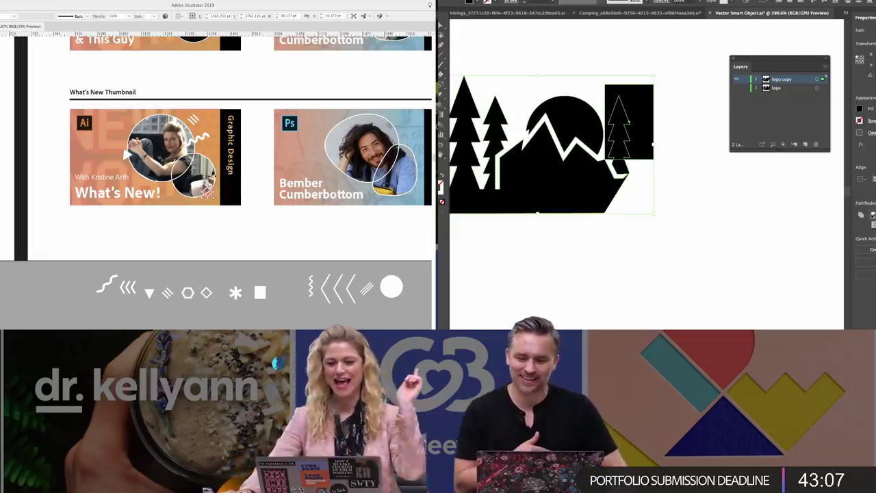
pyautogui.click(873, 216)
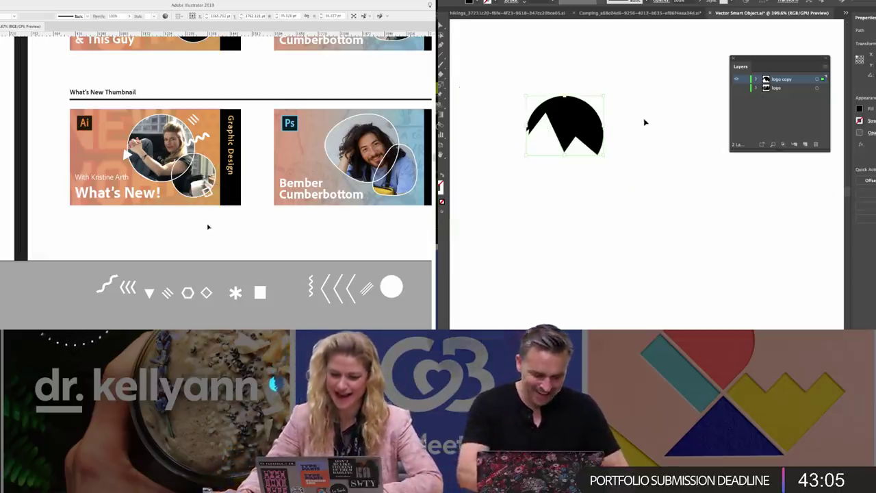
# - Undo the subtraction of the rectangle from the logo
pyautogui.press('z')
pyautogui.click(230, 224)
pyautogui.moveTo(235, 221); pyautogui.dragTo(250, 235)
pyautogui.press('super+equal')
pyautogui.press('super+z')
# - Rotate the white wavy line to a steeper angle and move it against the large photo circle's edge
pyautogui.click(221, 138)
pyautogui.press('z')
pyautogui.click(522, 46)
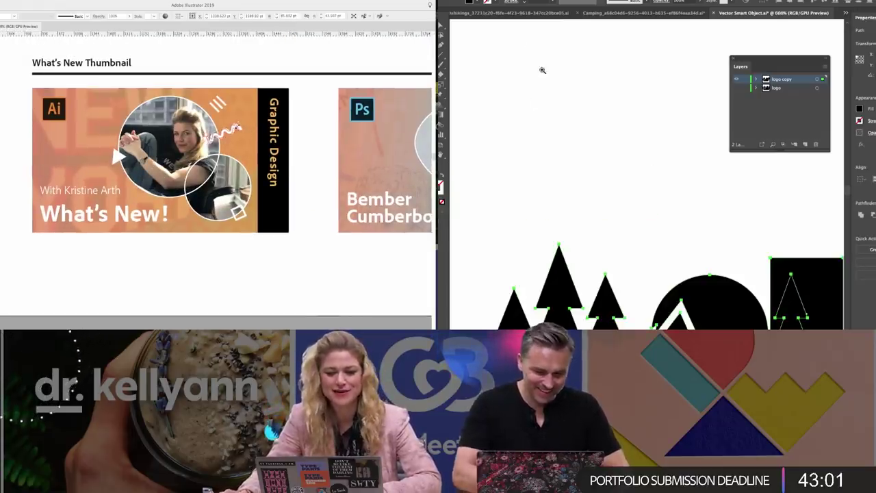
pyautogui.moveTo(705, 265); pyautogui.dragTo(662, 53)
pyautogui.moveTo(239, 126); pyautogui.dragTo(228, 114)
pyautogui.moveTo(562, 49); pyautogui.dragTo(534, 56)
# - Remove the diagonal stripes from the What's New thumbnail and select the logo's forest shape without the sun
pyautogui.press('v')
pyautogui.moveTo(656, 47); pyautogui.dragTo(647, 126)
pyautogui.moveTo(219, 103); pyautogui.dragTo(238, 133)
pyautogui.click(631, 116)
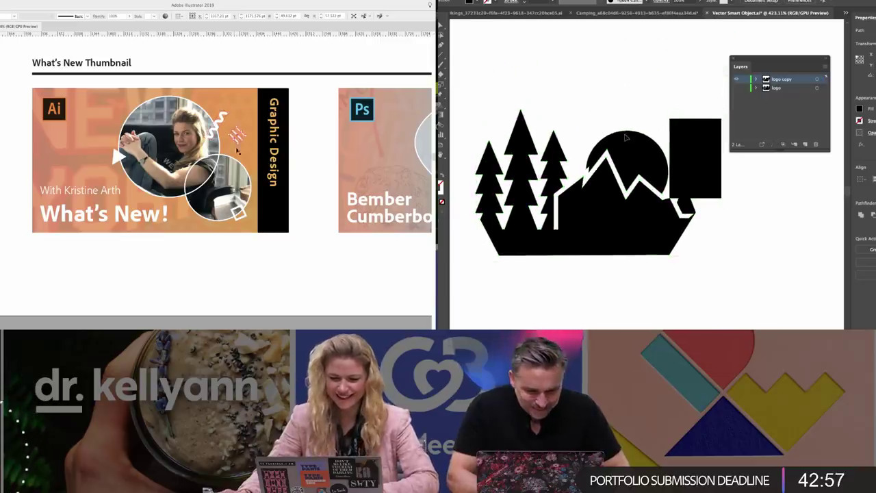
pyautogui.click(627, 142)
pyautogui.moveTo(288, 287); pyautogui.dragTo(280, 280)
pyautogui.hotkey('ctrl', 'a')
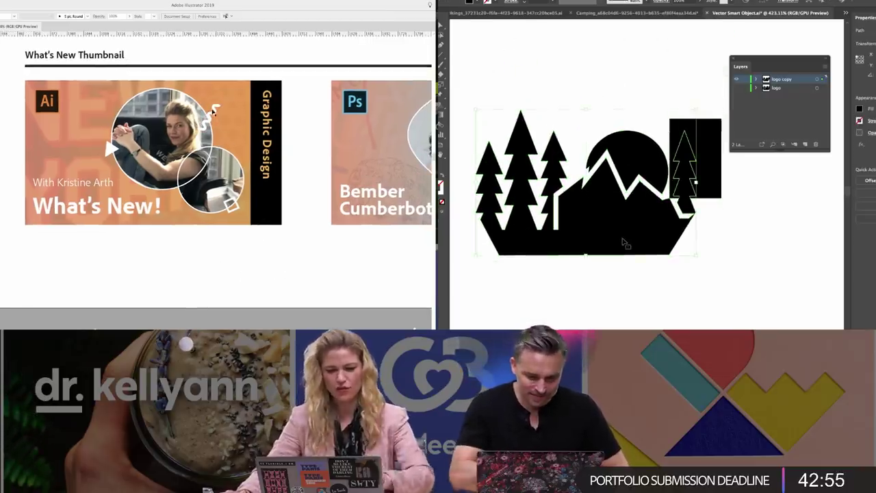
# - Nudge the wavy line on the thumbnail and subtract the rectangle from the forest shape to cut away the right-hand tree
pyautogui.rightClick(623, 236)
pyautogui.click(734, 268)
pyautogui.moveTo(217, 115); pyautogui.dragTo(221, 120)
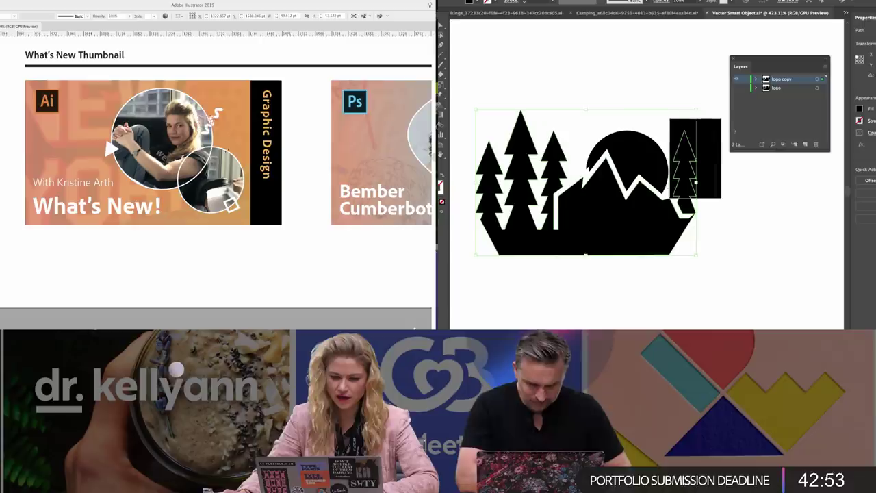
pyautogui.keyDown('shift'); pyautogui.click(717, 140); pyautogui.keyUp('shift')
pyautogui.click(270, 250)
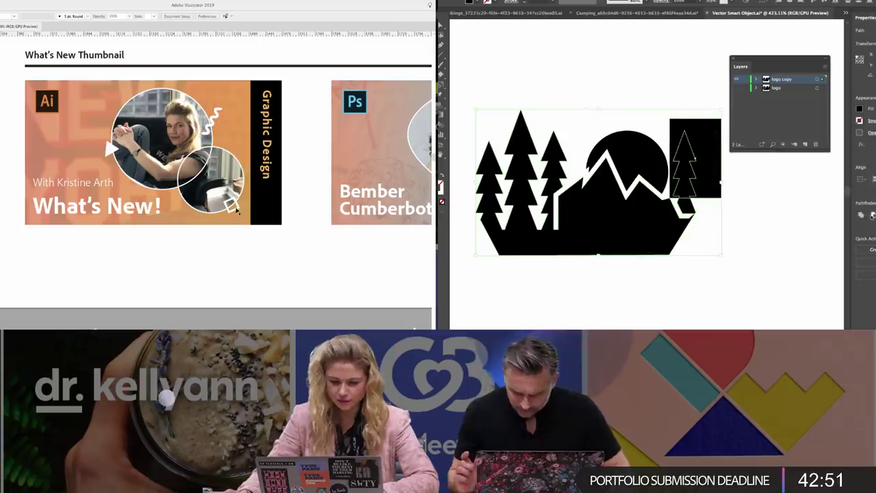
pyautogui.click(871, 216)
# - Move the white diamond up to the upper edge of the smaller photo circle on the What's New thumbnail
pyautogui.moveTo(231, 205); pyautogui.dragTo(228, 152)
pyautogui.press('a')
pyautogui.click(307, 250)
pyautogui.moveTo(125, 150); pyautogui.dragTo(102, 153)
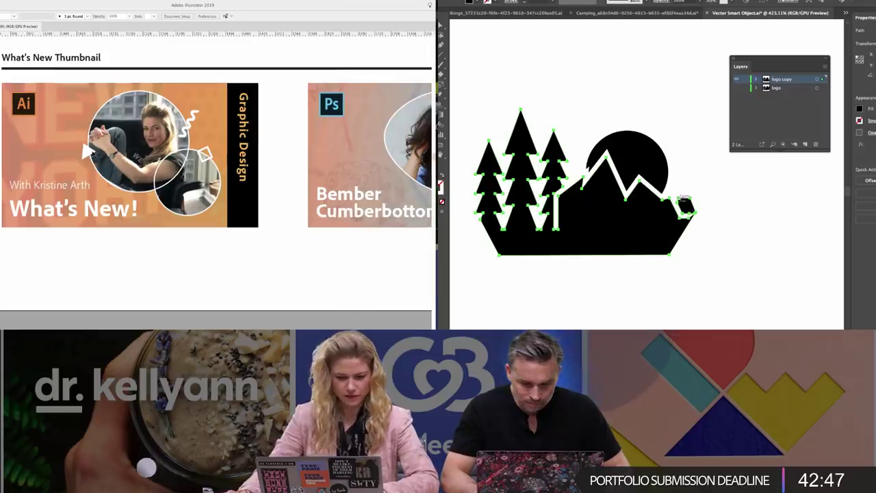
# - Delete the leftover tree-stump anchor points at the logo's right edge and turn the white triangle slightly beside the large photo
pyautogui.moveTo(679, 202); pyautogui.dragTo(684, 213)
pyautogui.click(84, 152)
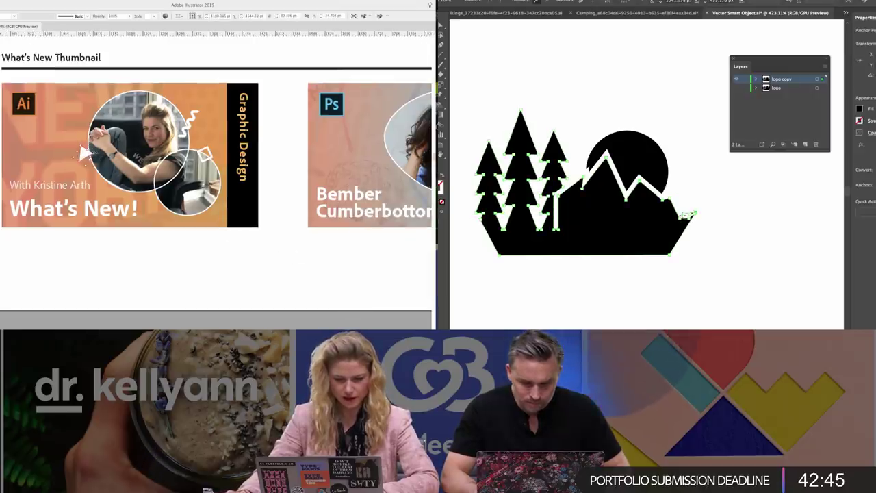
pyautogui.click(688, 213)
pyautogui.press('Return')
# - Remove the stray spike from the forest shape's right corner so that a clean edge is left
pyautogui.scroll(5, 694, 218)
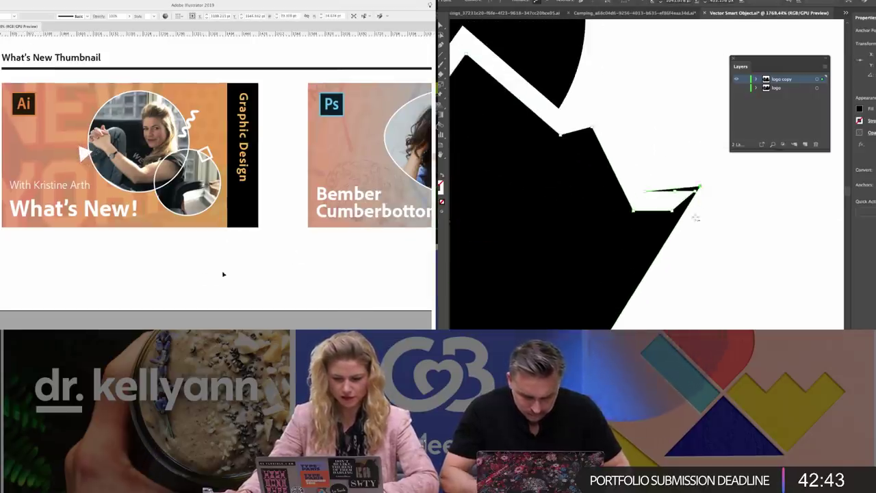
pyautogui.click(224, 274)
pyautogui.press('super+minus')
pyautogui.moveTo(300, 241); pyautogui.dragTo(253, 236)
pyautogui.click(699, 187)
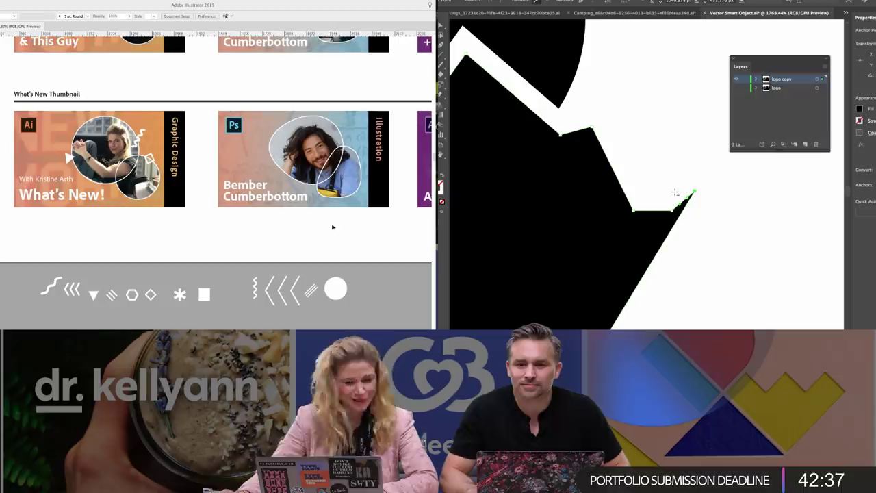
pyautogui.hscroll(1, 324, 228)
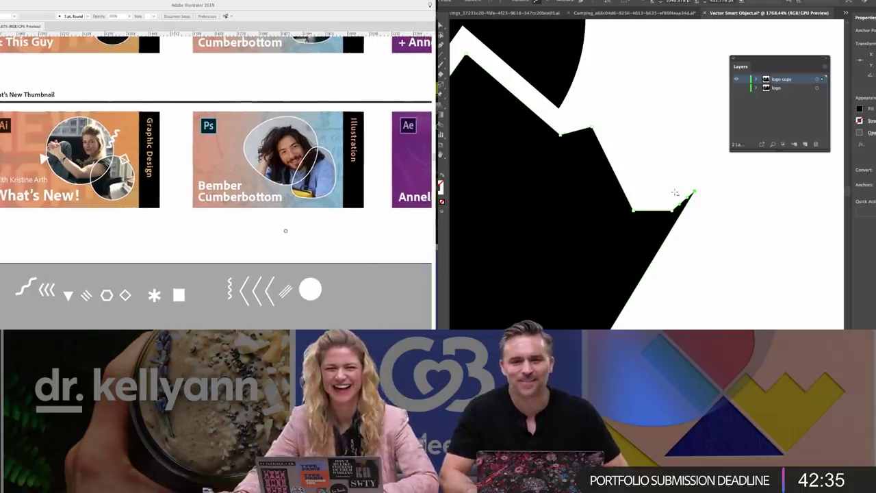
# - Delete the remaining tip anchor point at the forest logo's right corner and select the photo in the What's New thumbnail
pyautogui.hscroll(-2, 290, 230)
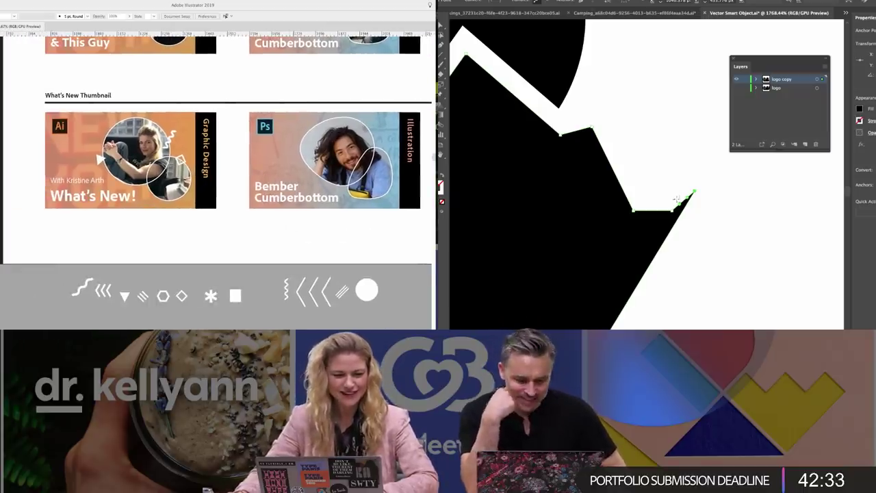
pyautogui.click(142, 156)
pyautogui.click(694, 191)
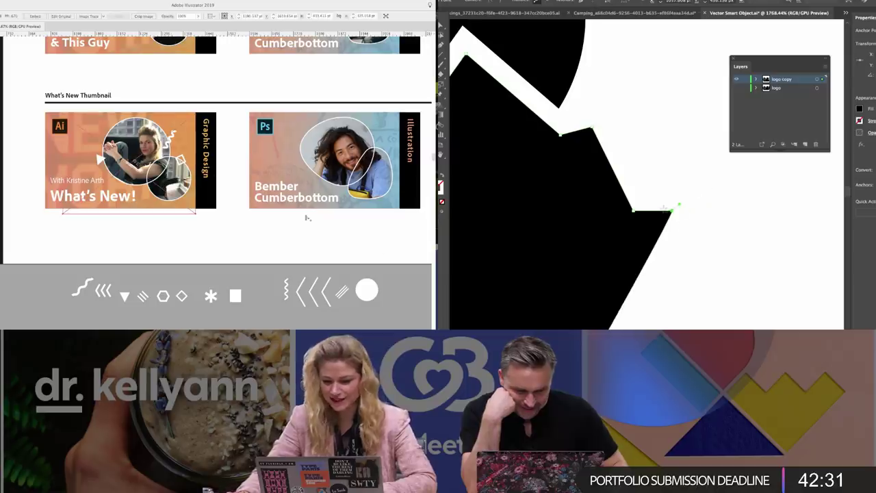
pyautogui.click(661, 102)
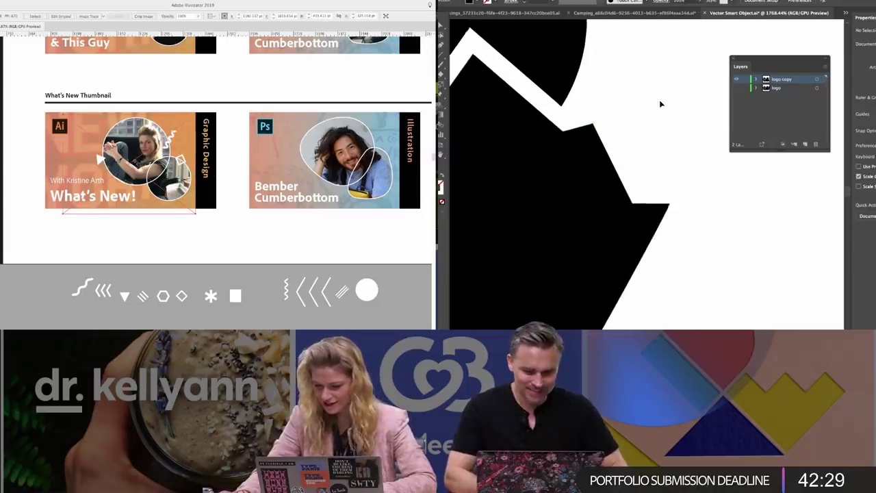
pyautogui.moveTo(662, 103); pyautogui.dragTo(619, 139)
# - Replace the What's New thumbnail photo with KArth_2019_4.jpg and subtract a rectangle covering the three trees from the logo shape
pyautogui.press('shift+super+p')
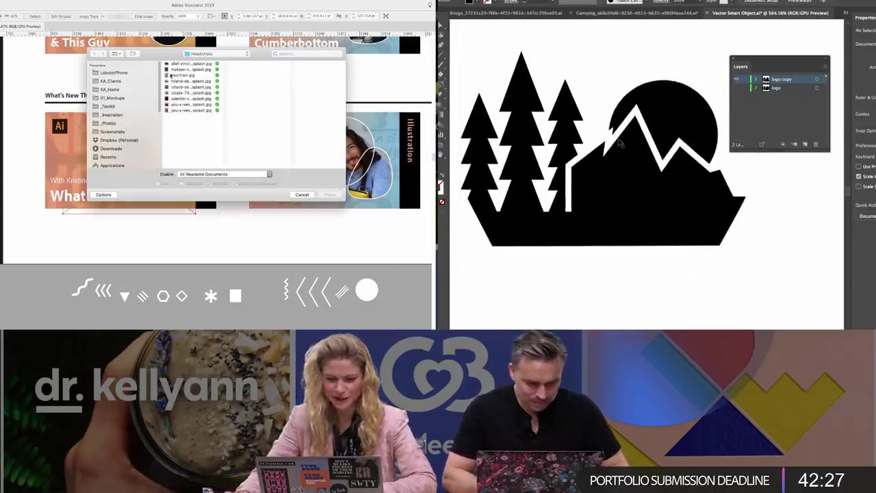
pyautogui.click(110, 81)
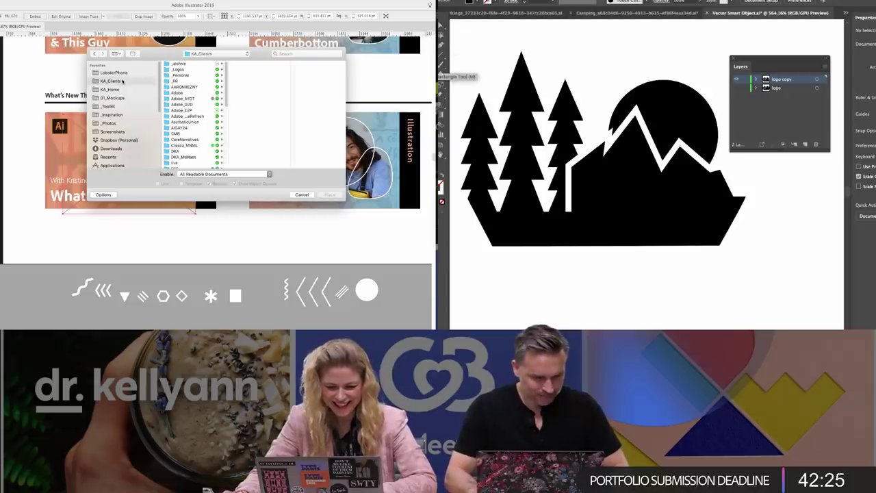
pyautogui.moveTo(458, 47); pyautogui.dragTo(583, 272)
pyautogui.click(175, 87)
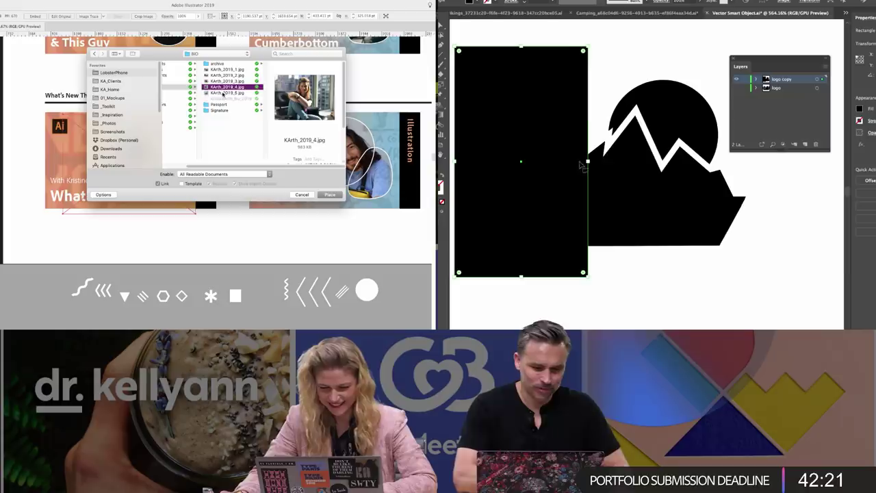
pyautogui.keyDown('shift'); pyautogui.click(622, 201); pyautogui.keyUp('shift')
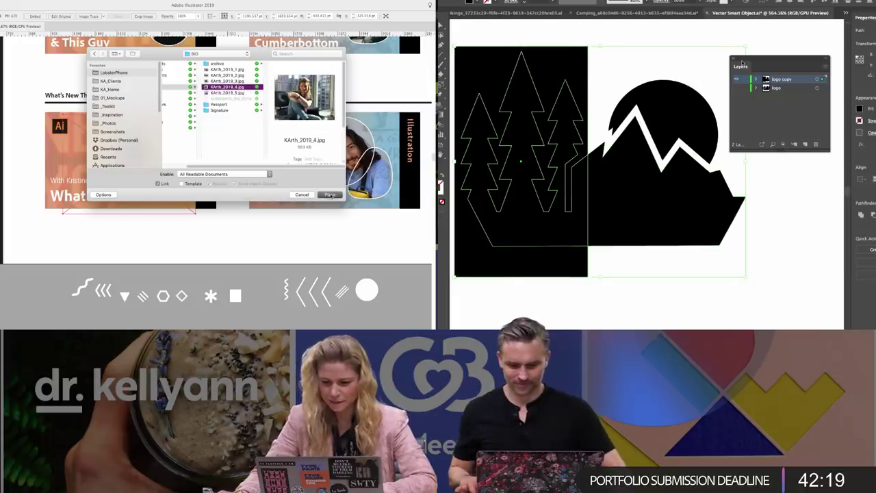
pyautogui.click(330, 195)
pyautogui.click(873, 215)
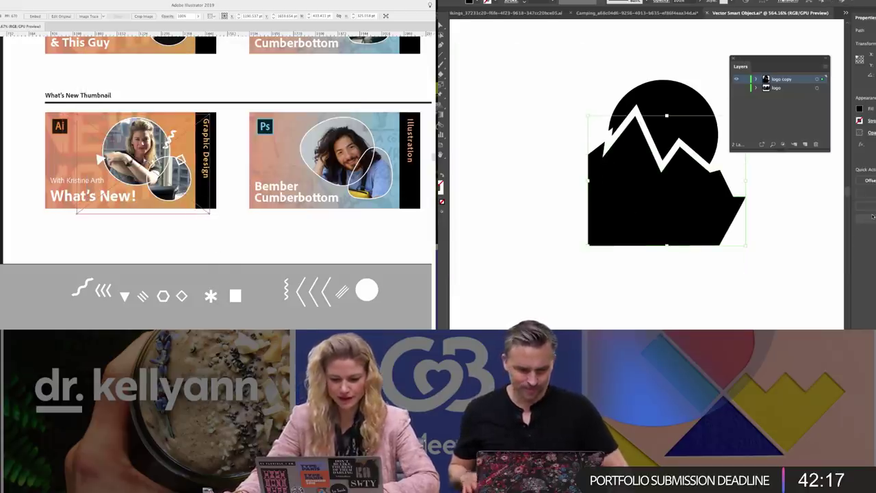
# - Deselect the photo and save the logo artwork without its trees, agreeing to overwrite the externally modified file
pyautogui.click(217, 243)
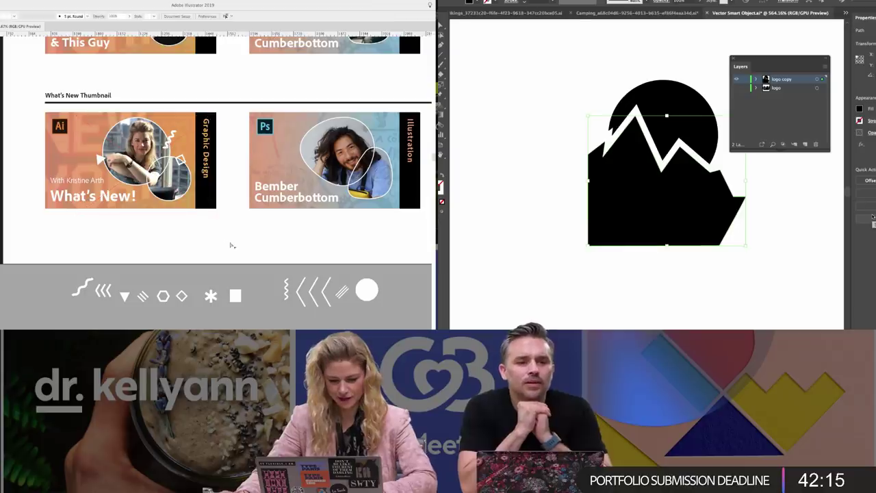
pyautogui.hscroll(5, 277, 243)
pyautogui.hscroll(3, 273, 237)
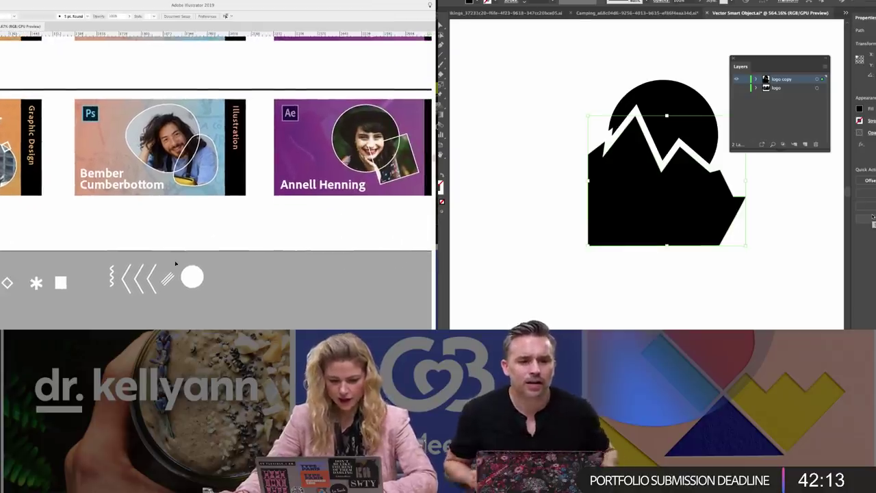
pyautogui.press('super+s')
pyautogui.click(112, 275)
pyautogui.moveTo(127, 238); pyautogui.dragTo(141, 238)
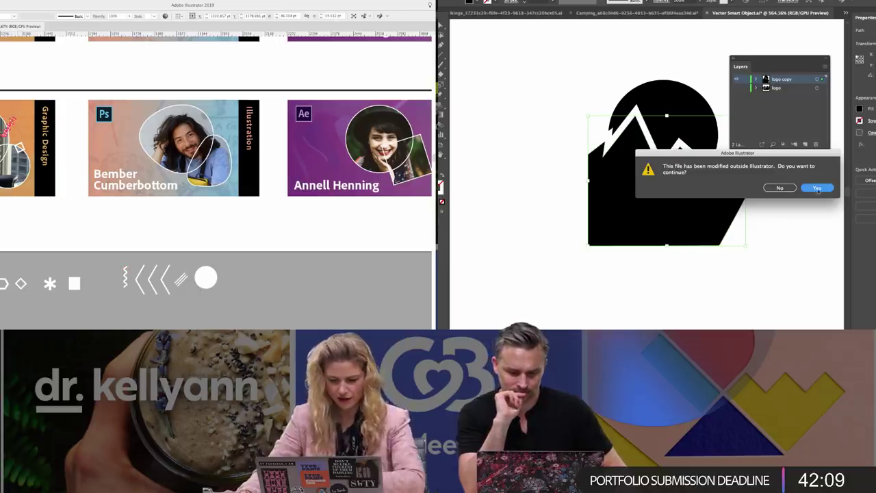
pyautogui.press('Return')
# - Swap the wavy line on the What's New thumbnail for the small vertical zigzag and switch to the Field Trips document in Photoshop
pyautogui.press('Delete')
pyautogui.moveTo(131, 267)
pyautogui.mouseDown()
pyautogui.moveTo(202, 281)
pyautogui.moveTo(85, 128)
pyautogui.mouseUp()
pyautogui.press('super+Tab')
pyautogui.click(204, 296)
pyautogui.click(202, 276)
pyautogui.moveTo(602, 105)
pyautogui.mouseDown()
pyautogui.moveTo(667, 81)
pyautogui.moveTo(645, 103)
pyautogui.mouseUp()
pyautogui.moveTo(115, 238); pyautogui.dragTo(146, 245)
pyautogui.click(94, 117)
# - Scale up the mountain smart object and position it over the paint palette above the Field Trips title
pyautogui.press('super+t')
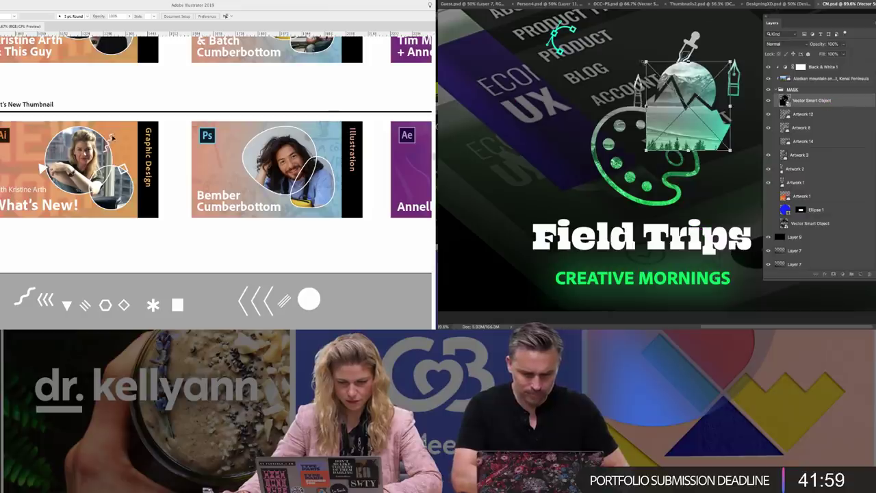
pyautogui.moveTo(645, 62); pyautogui.dragTo(584, 0)
pyautogui.moveTo(234, 242); pyautogui.dragTo(224, 242)
pyautogui.moveTo(596, 113); pyautogui.dragTo(538, 158)
pyautogui.moveTo(566, 120); pyautogui.dragTo(583, 138)
# - Delete the guest names from the other four What's New thumbnails and apply the mountain artwork's transformation
pyautogui.click(236, 208)
pyautogui.keyDown('shift'); pyautogui.click(401, 208); pyautogui.keyUp('shift')
pyautogui.press('Delete')
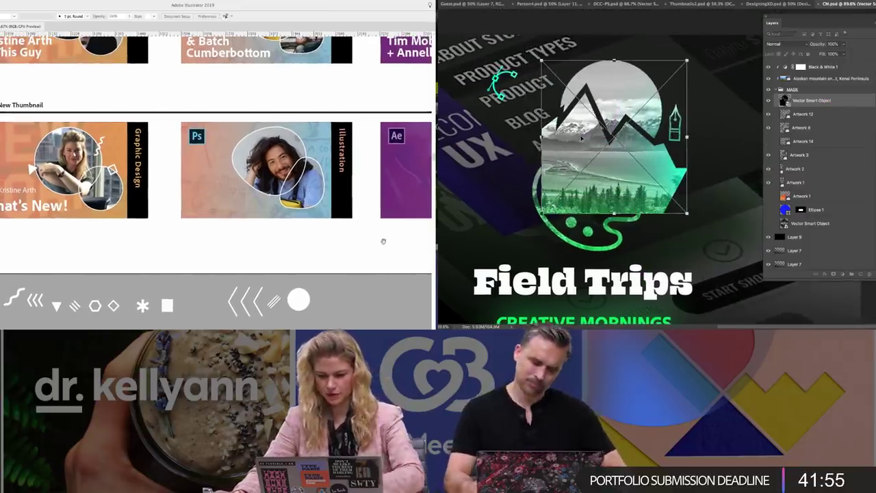
pyautogui.hscroll(10, 217, 229)
pyautogui.press('Return')
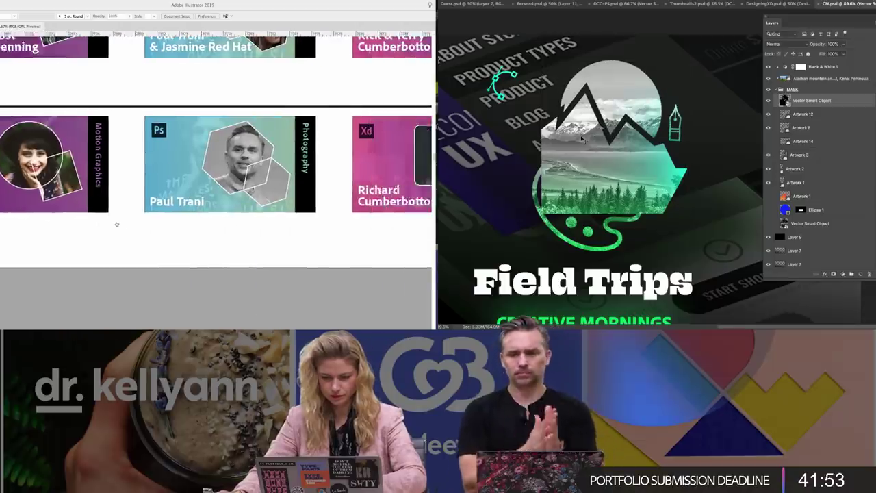
pyautogui.hscroll(1, 117, 224)
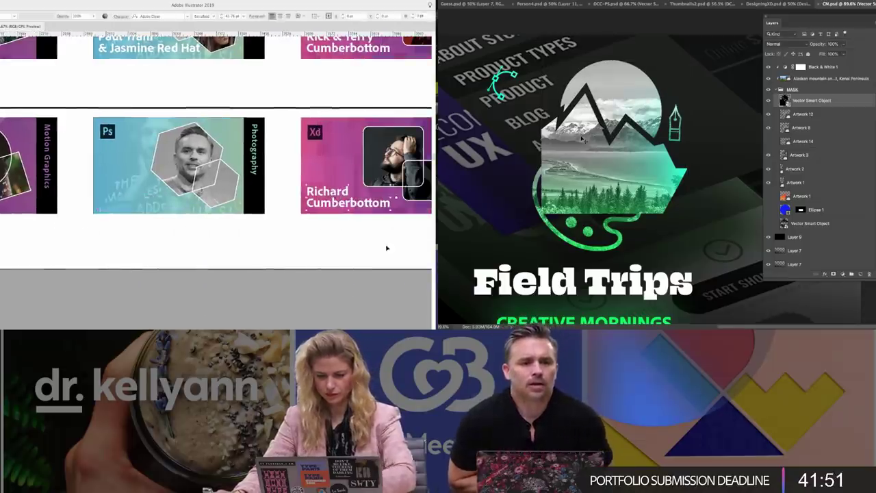
pyautogui.press('Delete')
# - Nudge the "With" presenter line on the Graphic Design thumbnail down, closer to the "What's New!" title
pyautogui.hscroll(3, 229, 242)
pyautogui.hscroll(-8, 461, 336)
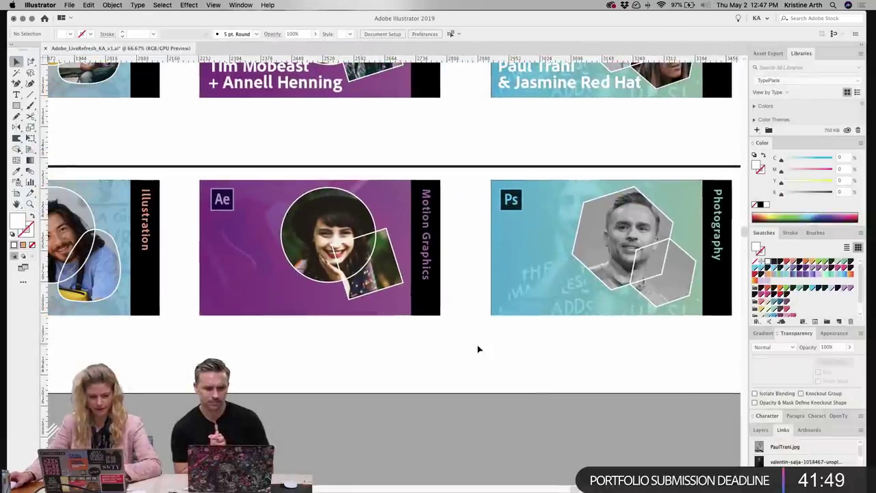
pyautogui.hscroll(-8, 205, 322)
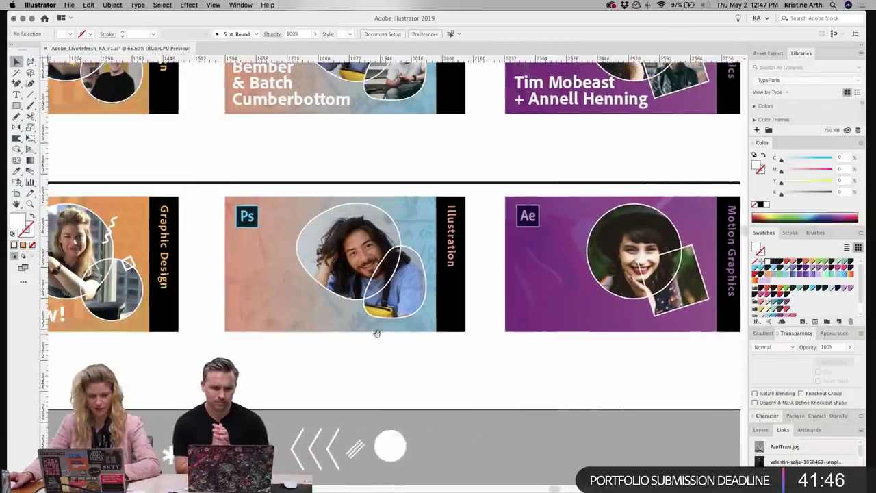
pyautogui.hscroll(-3, 376, 333)
pyautogui.click(109, 297)
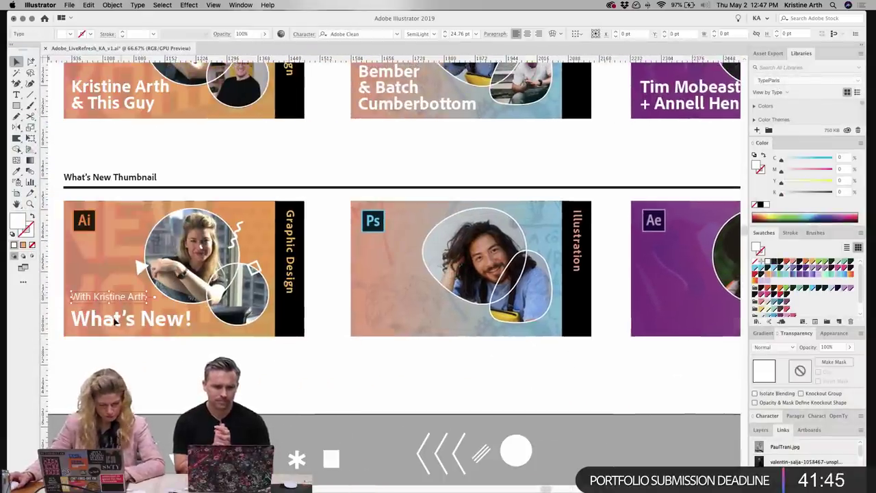
pyautogui.press('Down')
pyautogui.press('Down')
pyautogui.press('Down')
pyautogui.press('Down')
pyautogui.press('Down')
pyautogui.press('Down')
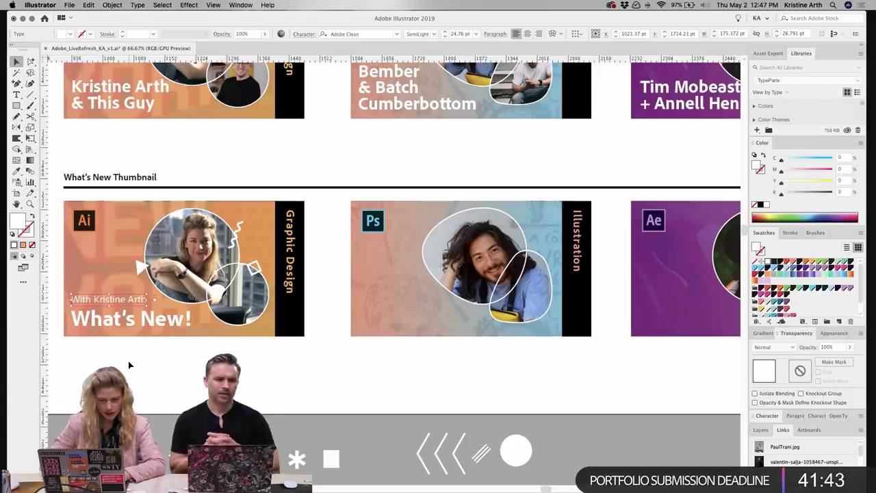
pyautogui.press('Down')
pyautogui.press('Down')
pyautogui.press('Down')
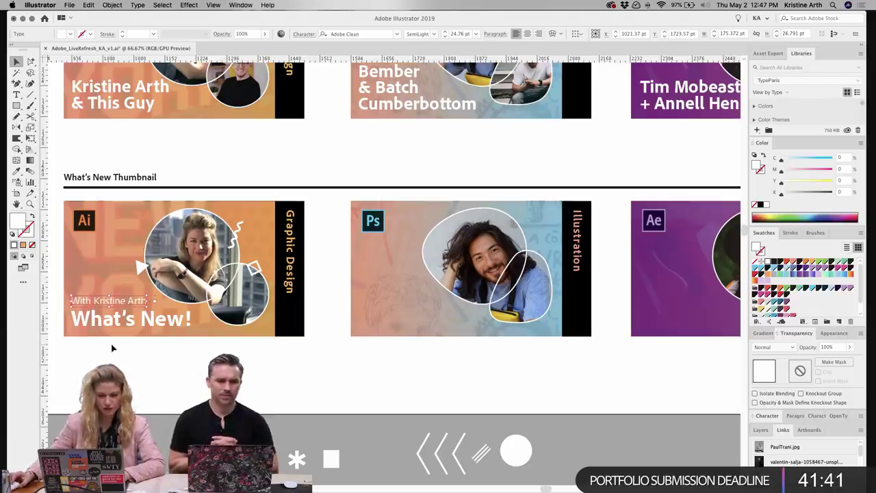
# - Copy the presenter line and "What's New!" title onto the Illustration, Motion Graphics, Photography and UI/UX thumbnails at equal spacing
pyautogui.moveTo(116, 325); pyautogui.dragTo(407, 322)
pyautogui.click(477, 384)
pyautogui.moveTo(477, 384); pyautogui.dragTo(268, 379)
pyautogui.press('super+d')
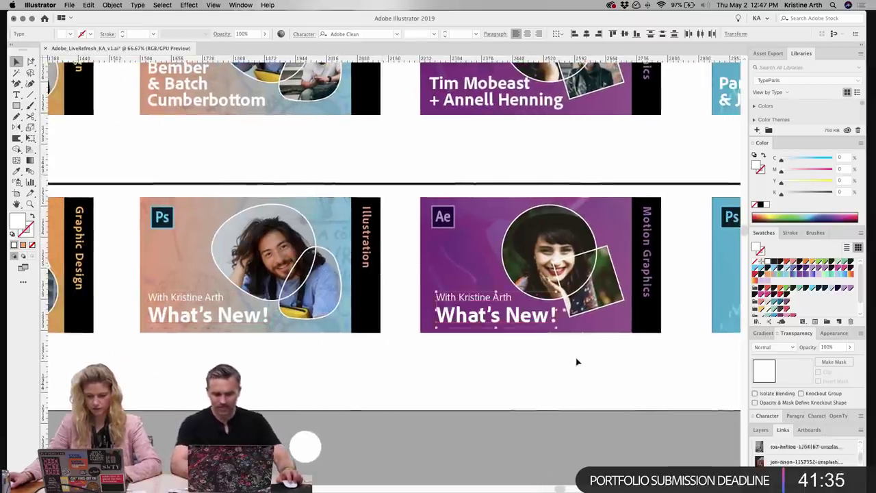
pyautogui.moveTo(575, 358); pyautogui.dragTo(317, 369)
pyautogui.press('super+alt+3')
pyautogui.press('super+z')
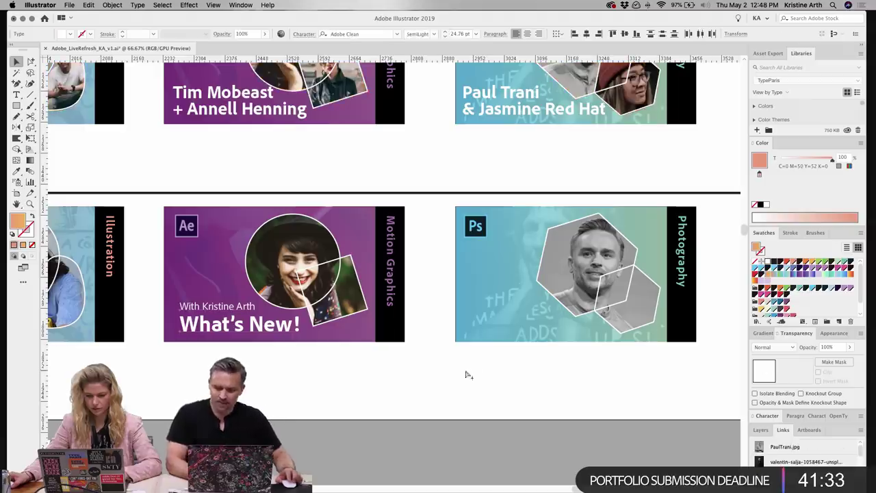
pyautogui.press('super+d')
pyautogui.hscroll(5, 457, 372)
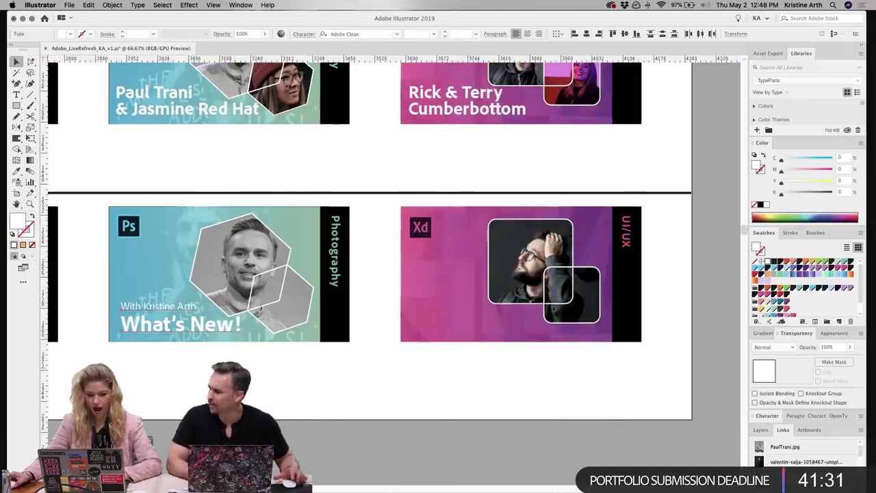
pyautogui.press('super+d')
pyautogui.click(354, 376)
# - Shift the two text lines on the Motion Graphics thumbnail slightly closer to the card's left edge
pyautogui.hscroll(-6, 508, 374)
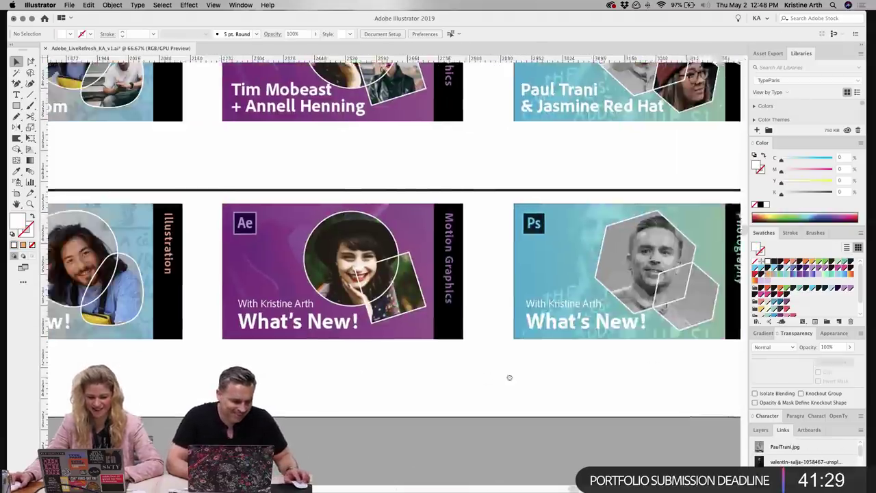
pyautogui.click(386, 304)
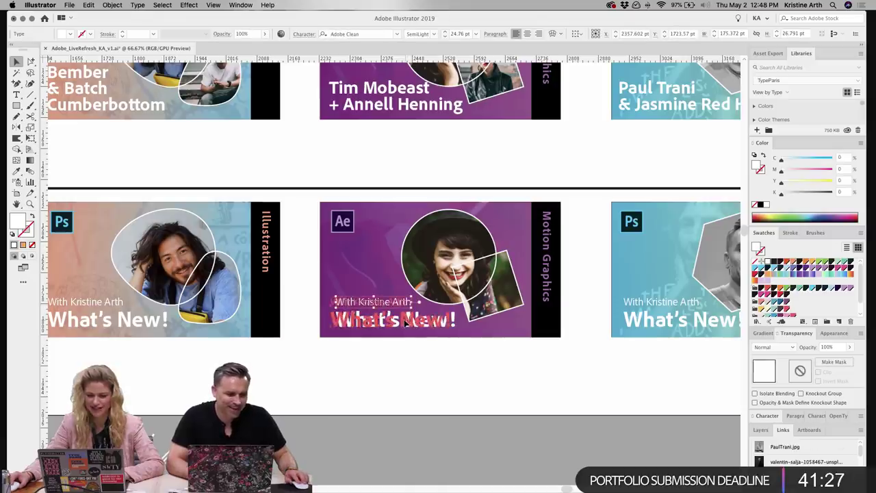
pyautogui.click(407, 352)
pyautogui.moveTo(620, 376); pyautogui.dragTo(422, 367)
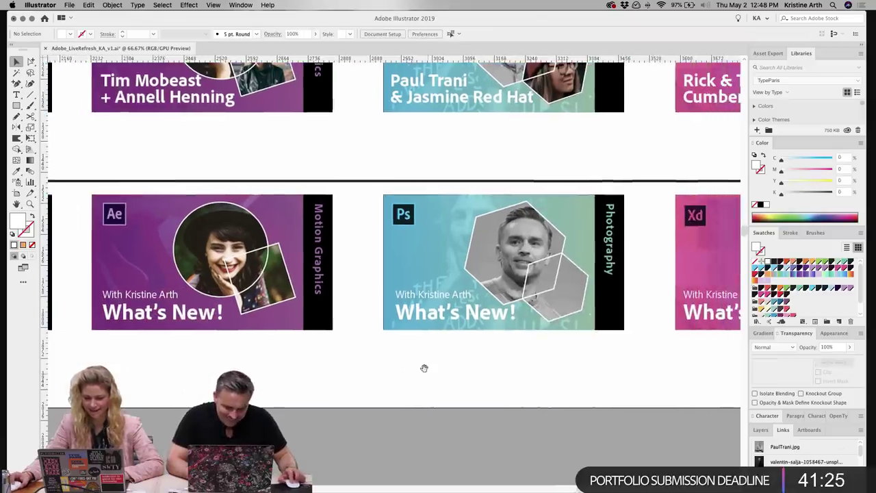
pyautogui.moveTo(548, 382); pyautogui.dragTo(429, 386)
# - Replace the presenter's name in the Photography thumbnail's "With" line with the name of the man pictured
pyautogui.moveTo(271, 360); pyautogui.dragTo(298, 364)
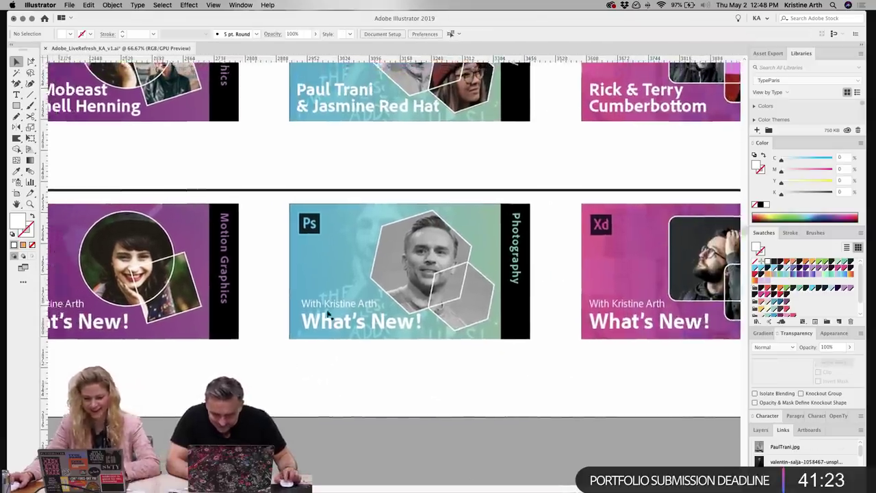
pyautogui.doubleClick(335, 308)
pyautogui.moveTo(323, 303); pyautogui.dragTo(379, 304)
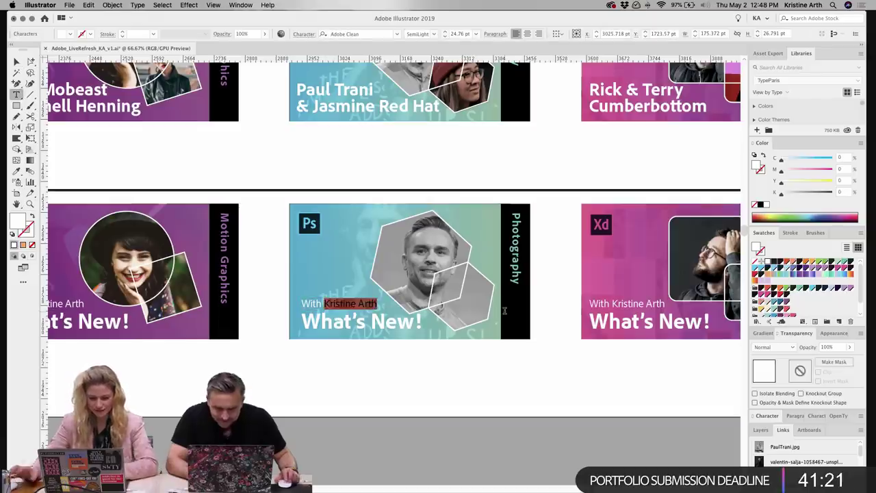
pyautogui.write('Paul Trani')
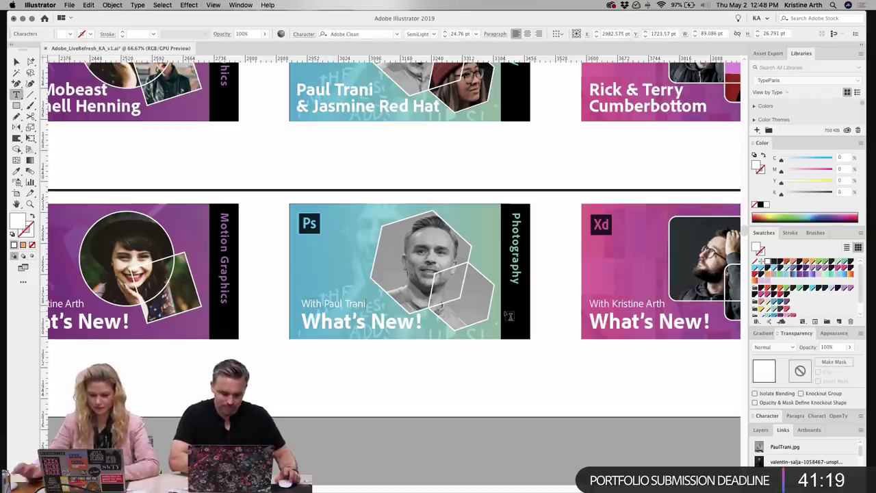
# - Replace the presenter's name in the UI/UX thumbnail's "With" line with that card's guest name and deselect the text
pyautogui.moveTo(612, 304); pyautogui.dragTo(675, 306)
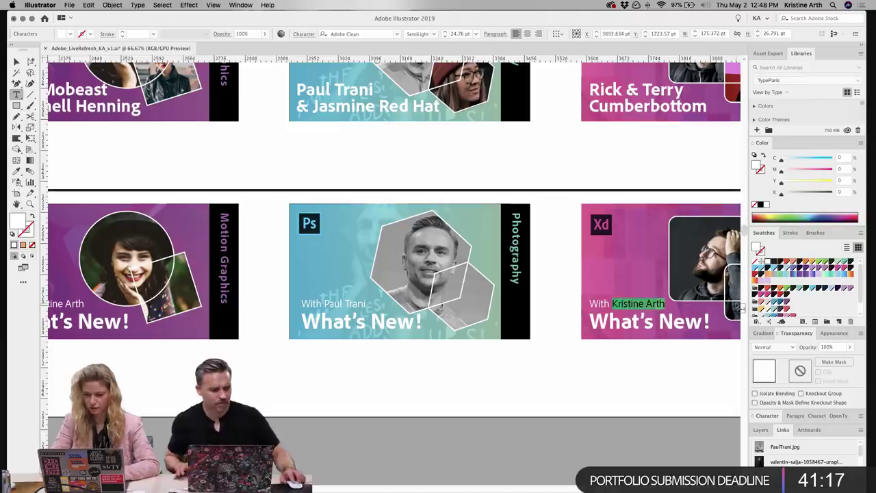
pyautogui.write('Rick Cumberbottom')
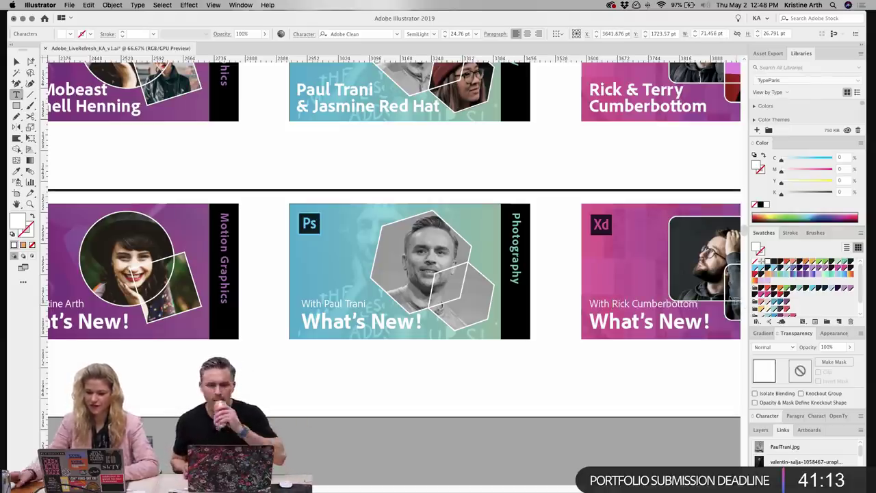
pyautogui.click(15, 62)
pyautogui.hscroll(5, 514, 358)
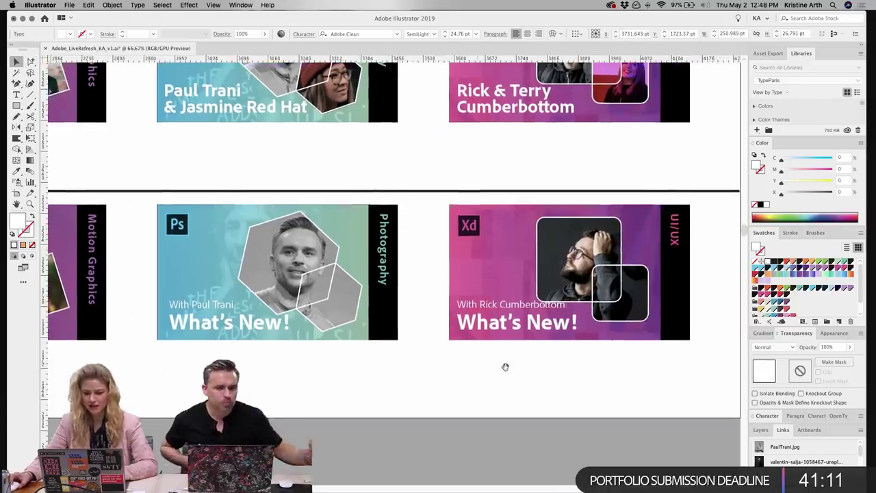
pyautogui.click(438, 379)
pyautogui.hscroll(-3, 520, 380)
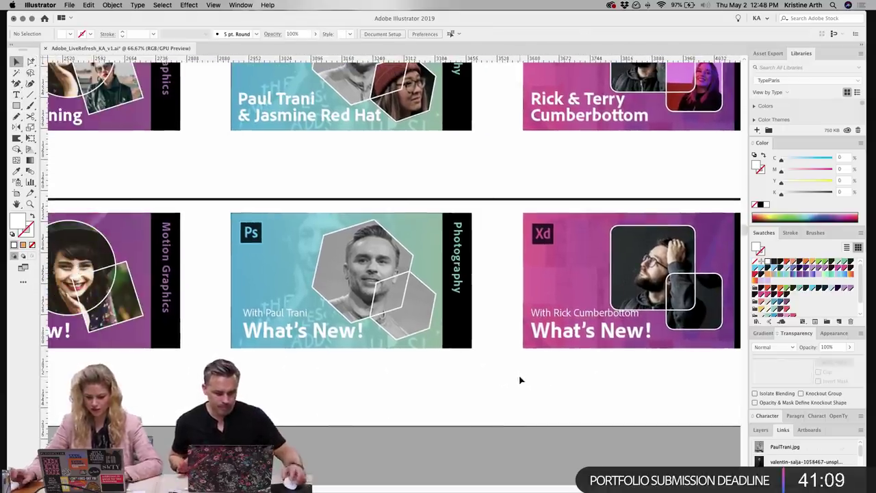
pyautogui.hscroll(-6, 381, 370)
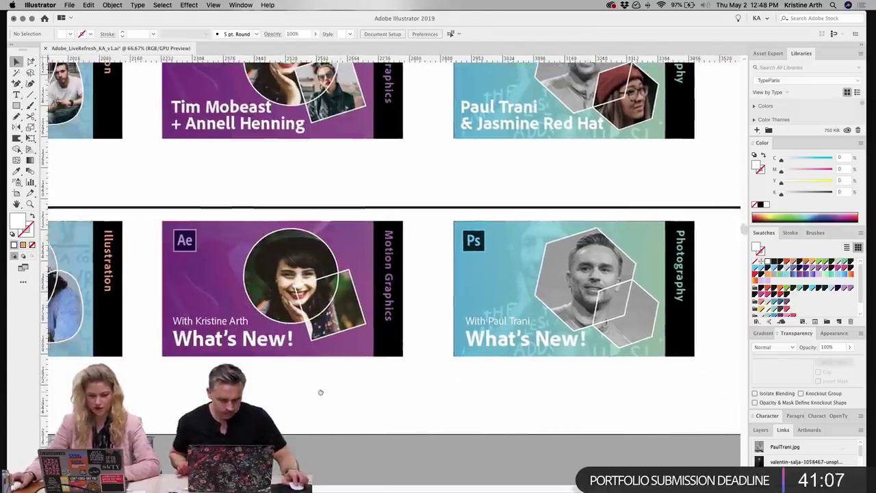
pyautogui.hscroll(-2, 319, 391)
pyautogui.moveTo(364, 388); pyautogui.dragTo(467, 394)
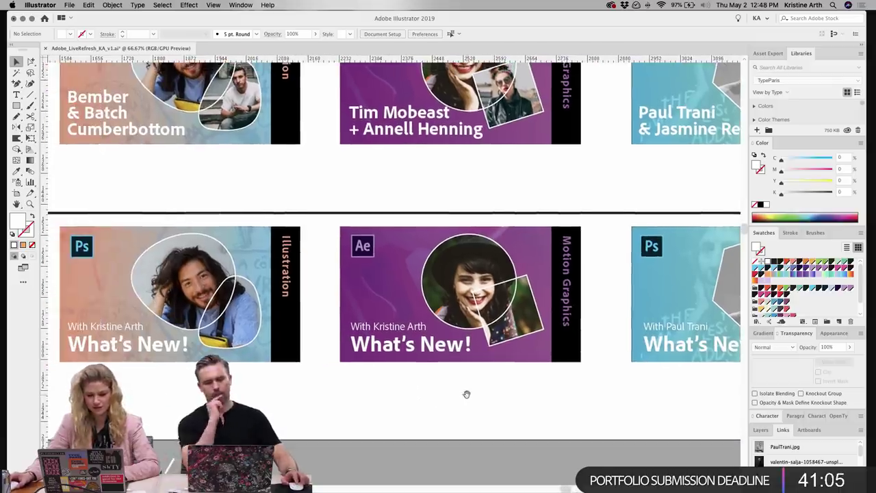
# - Replace the presenter's name in the Motion Graphics thumbnail's "With" line with the first guest name shown on the Motion Graphics card above
pyautogui.moveTo(394, 361); pyautogui.dragTo(421, 371)
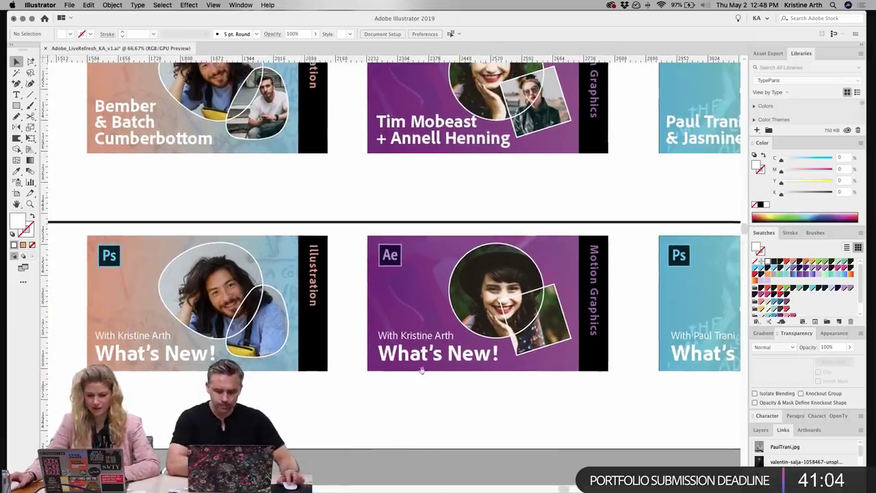
pyautogui.doubleClick(405, 339)
pyautogui.doubleClick(405, 337)
pyautogui.click(399, 336)
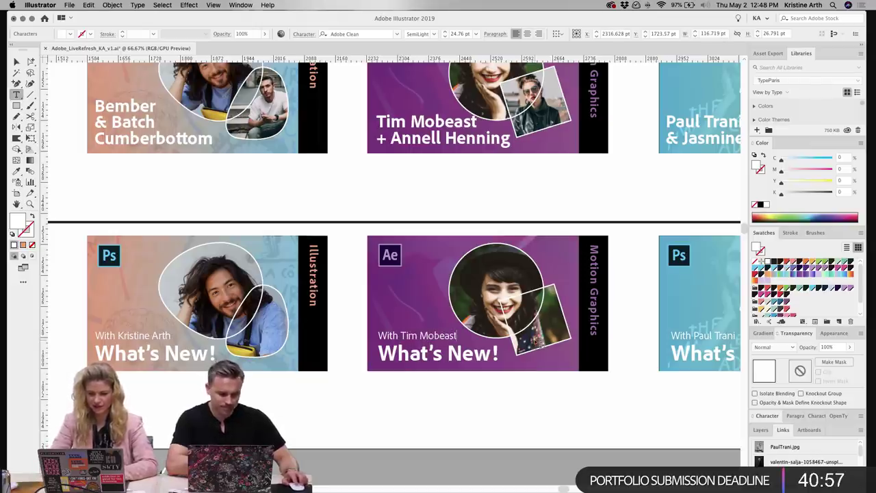
pyautogui.click(15, 61)
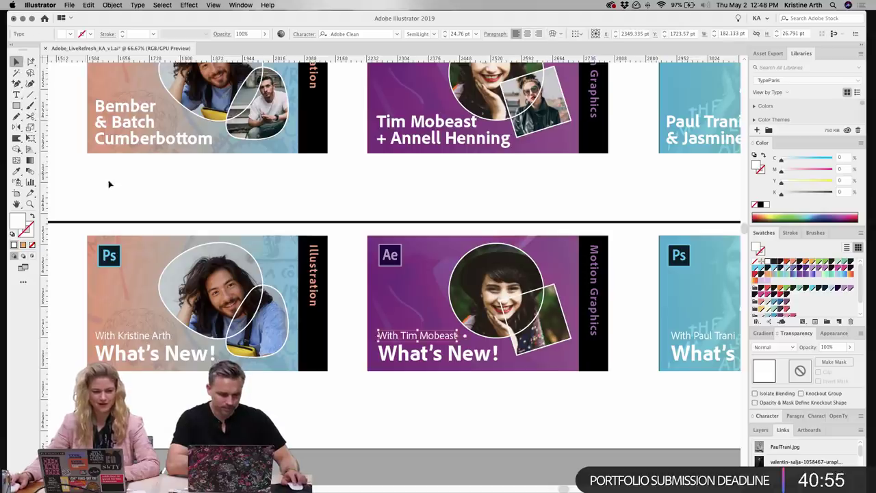
pyautogui.click(489, 204)
# - Replace the presenter's name in the Illustration thumbnail's "With" line with the full name of that card's guest and deselect the text
pyautogui.hscroll(-8, 566, 201)
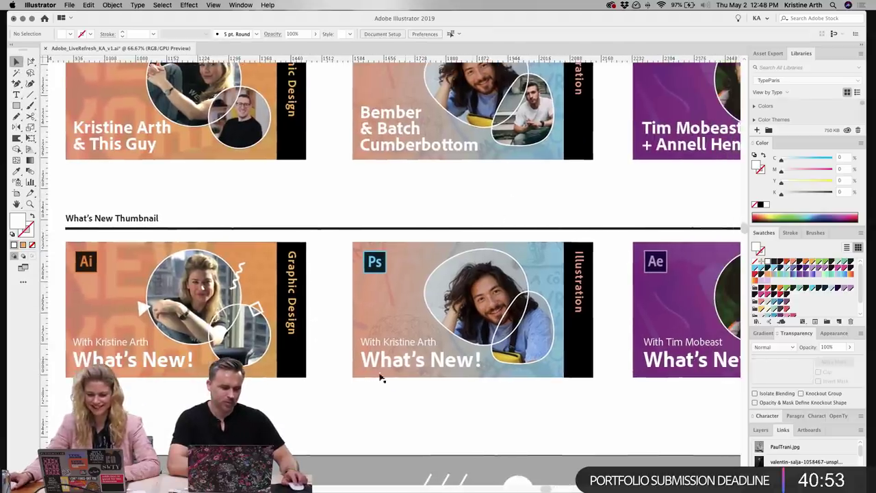
pyautogui.doubleClick(396, 345)
pyautogui.moveTo(437, 342); pyautogui.dragTo(384, 342)
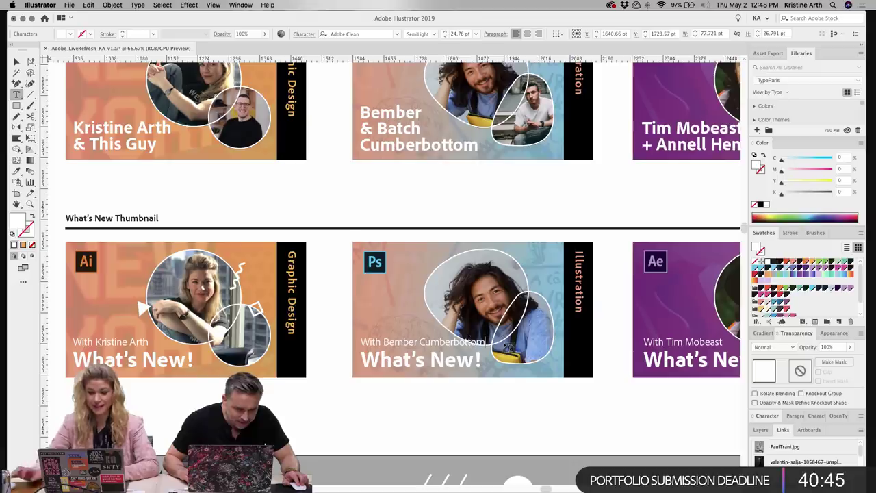
pyautogui.click(332, 407)
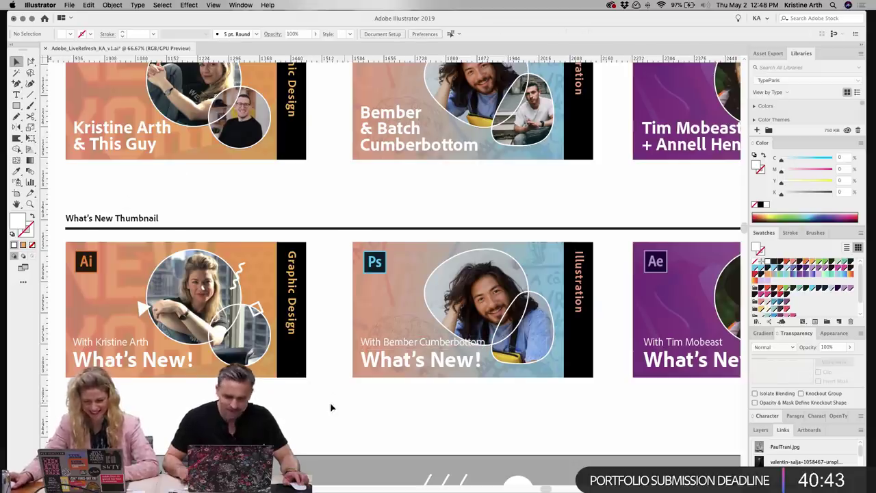
# - Try to break the guest's name in the Illustration thumbnail's "With" line onto a second line
pyautogui.click(385, 344)
pyautogui.doubleClick(384, 345)
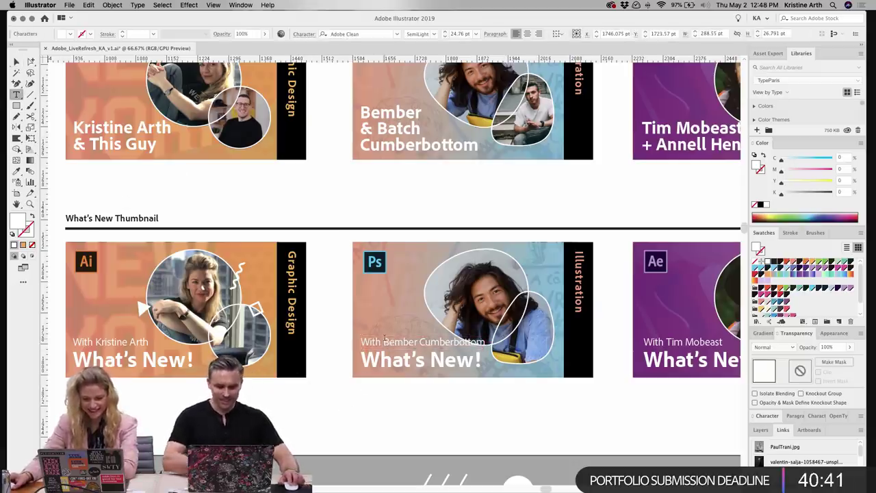
pyautogui.press('Return')
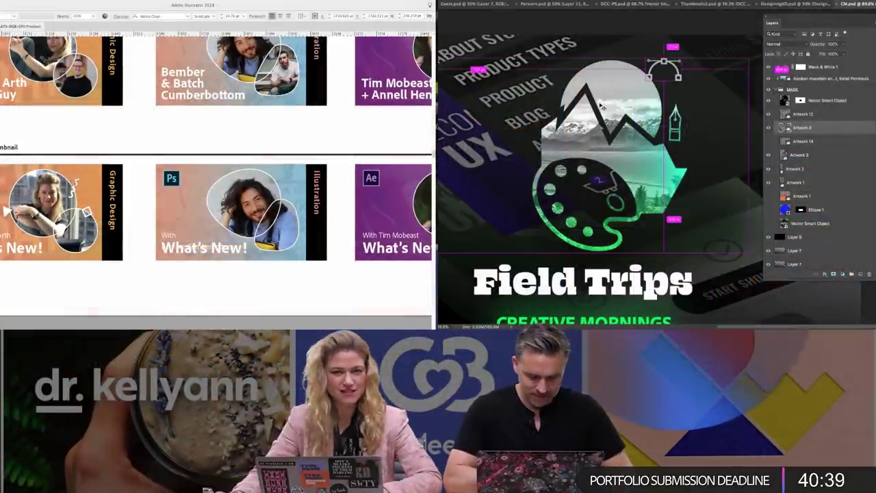
pyautogui.press('BackSpace')
# - Enlarge the anchor-handle arc in the Field Trips logo and place it over the top of the circle
pyautogui.press('super+t')
pyautogui.moveTo(635, 65); pyautogui.dragTo(579, 98)
pyautogui.press('Escape')
pyautogui.press('Return')
# - Select the "With" lines on all the What's New thumbnails and set their font style to Regular
pyautogui.keyDown('shift'); pyautogui.click(5, 235); pyautogui.keyUp('shift')
pyautogui.keyDown('shift'); pyautogui.click(381, 236); pyautogui.keyUp('shift')
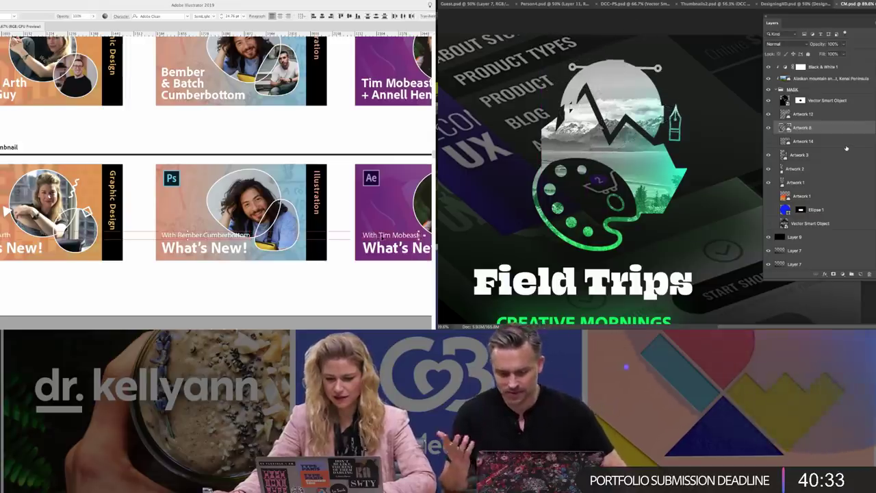
pyautogui.hscroll(9, 381, 236)
pyautogui.click(289, 236)
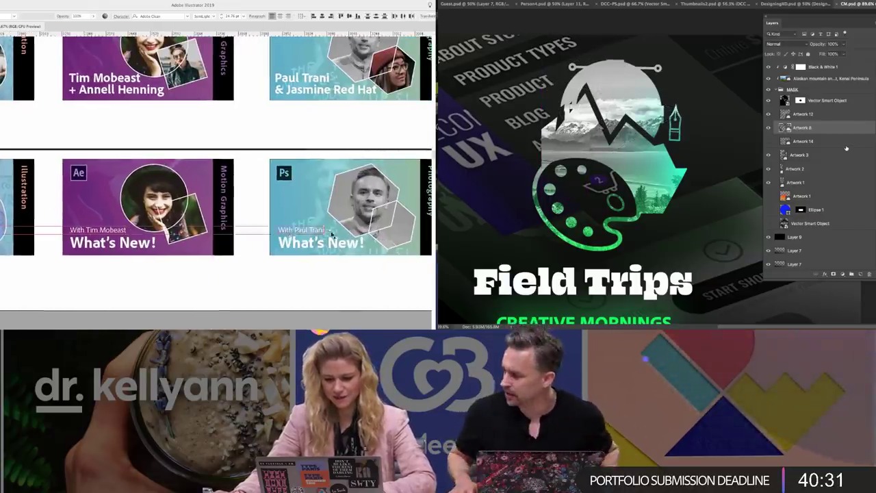
pyautogui.hscroll(3, 289, 236)
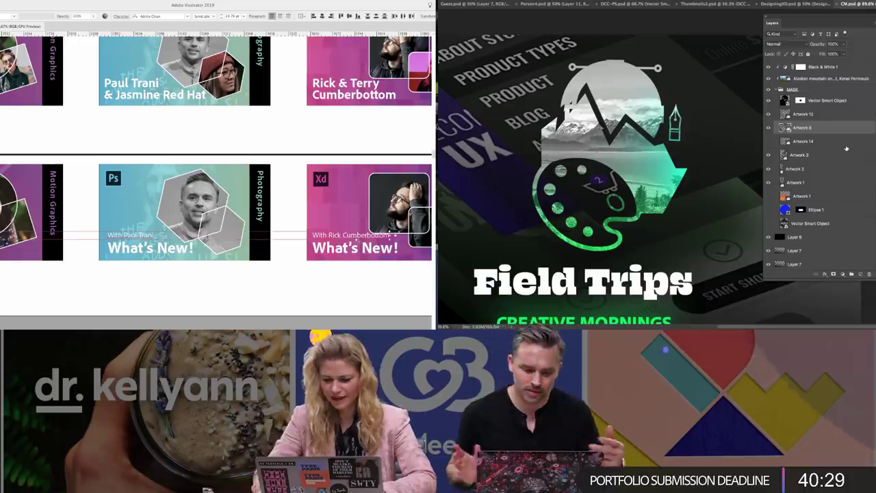
pyautogui.click(355, 237)
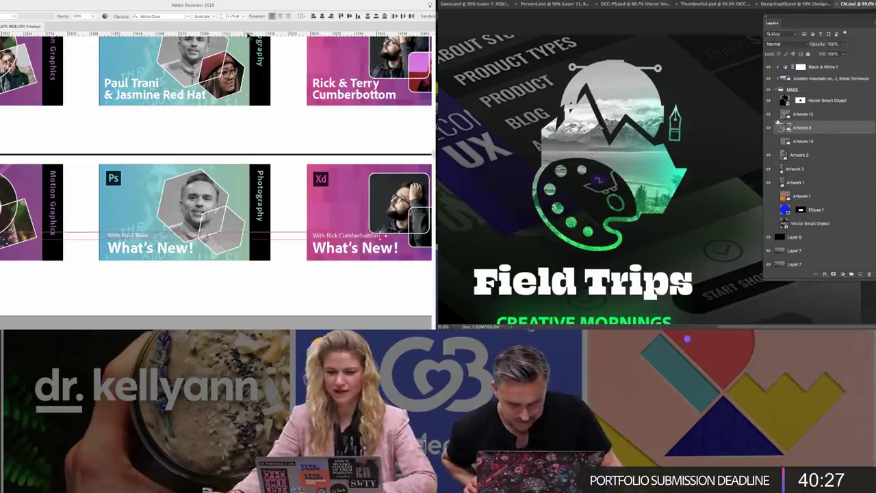
pyautogui.click(213, 15)
pyautogui.click(219, 80)
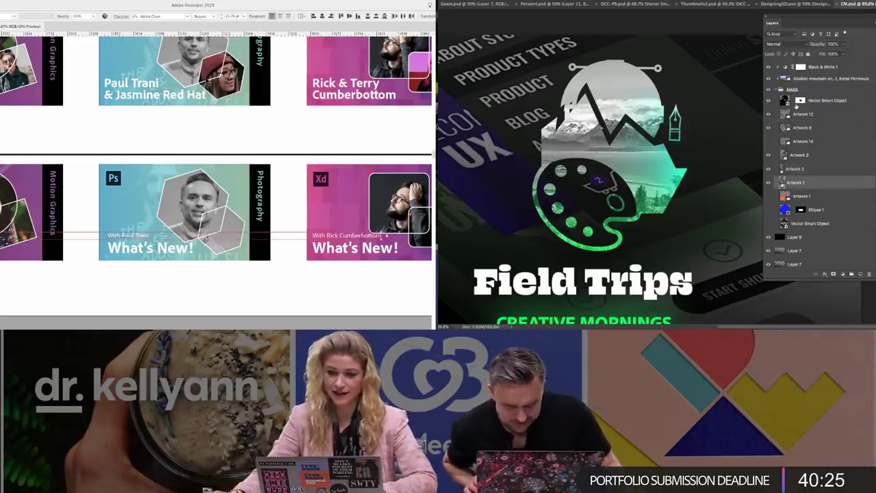
pyautogui.click(215, 15)
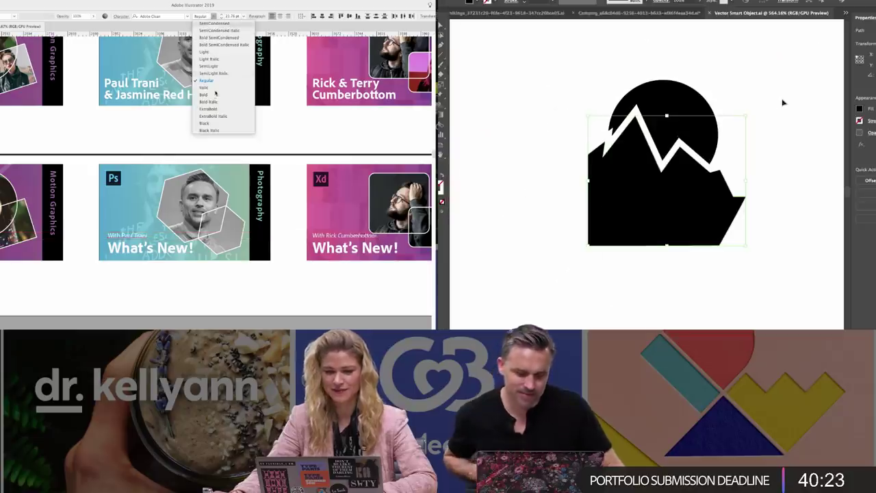
# - Delete the circle behind the mountains in the smart object's vector artwork and save the file despite its outside modification
pyautogui.click(663, 104)
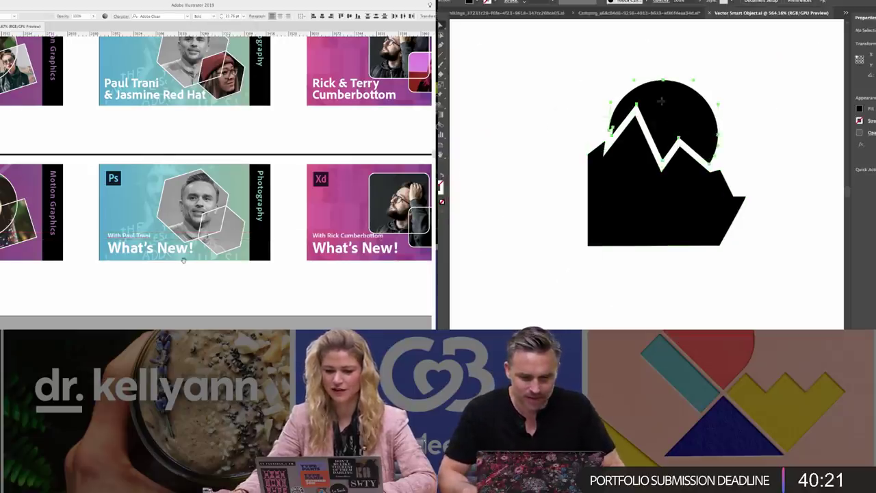
pyautogui.press('Delete')
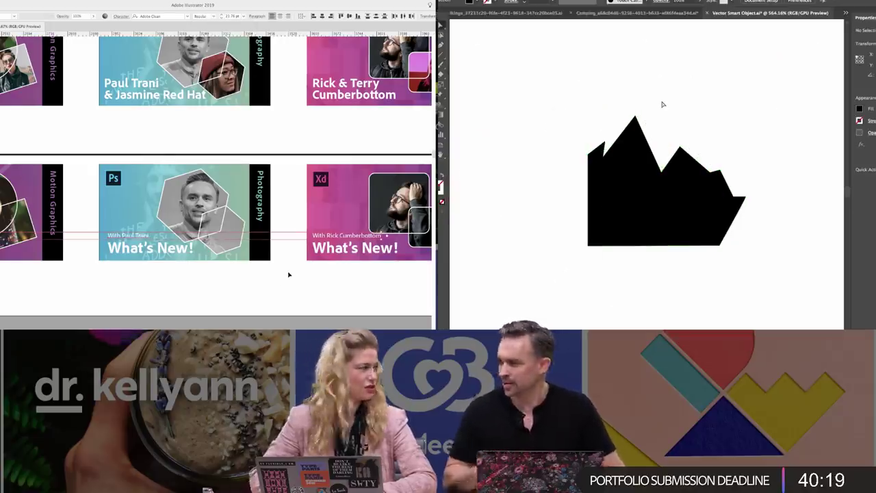
pyautogui.press('super+s')
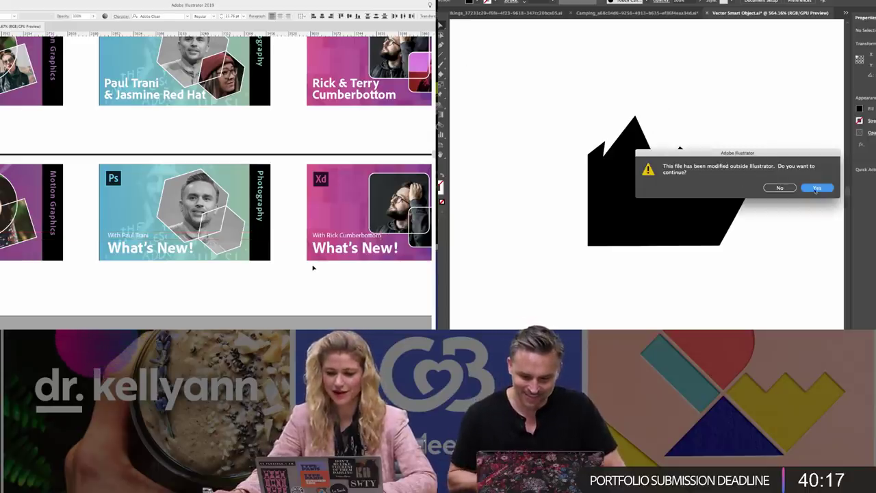
pyautogui.click(816, 189)
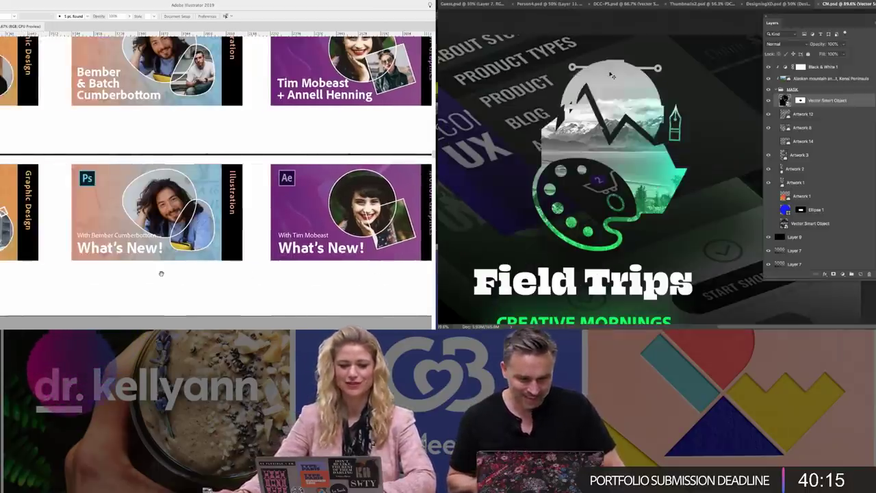
# - Reposition the mountain artwork directly above the palette in the Field Trips logo
pyautogui.hscroll(-6, 178, 275)
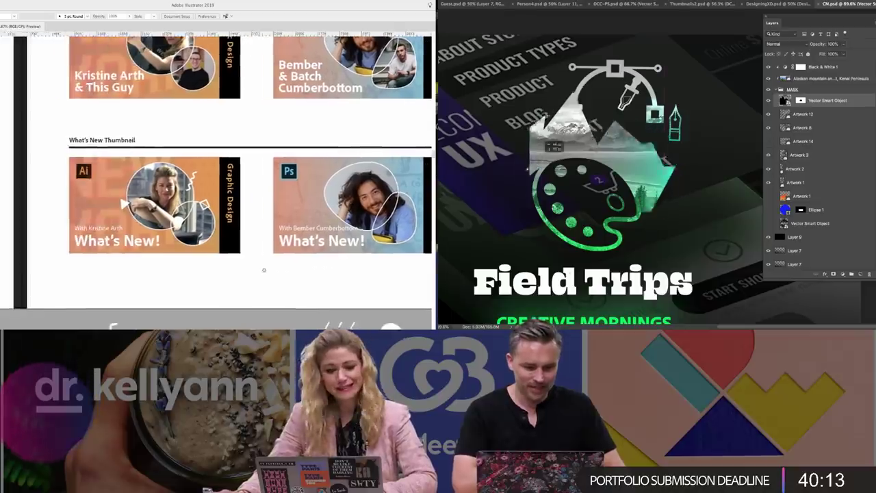
pyautogui.hscroll(4, 264, 270)
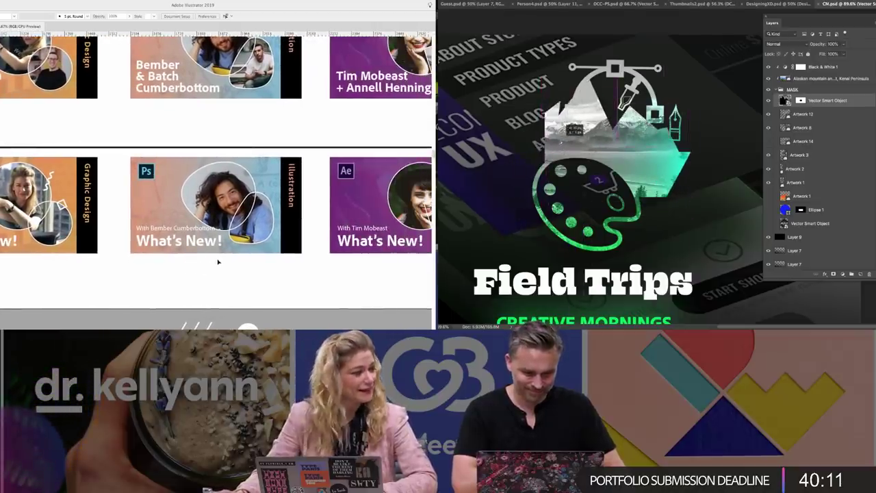
pyautogui.moveTo(563, 145); pyautogui.dragTo(560, 148)
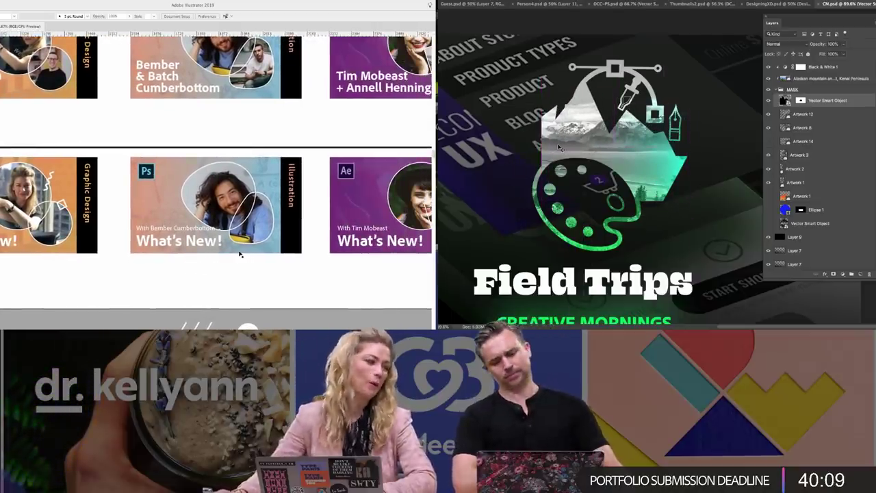
# - Check the "With" lines on the What's New thumbnails from Illustration through UI/UX
pyautogui.hscroll(1, 260, 245)
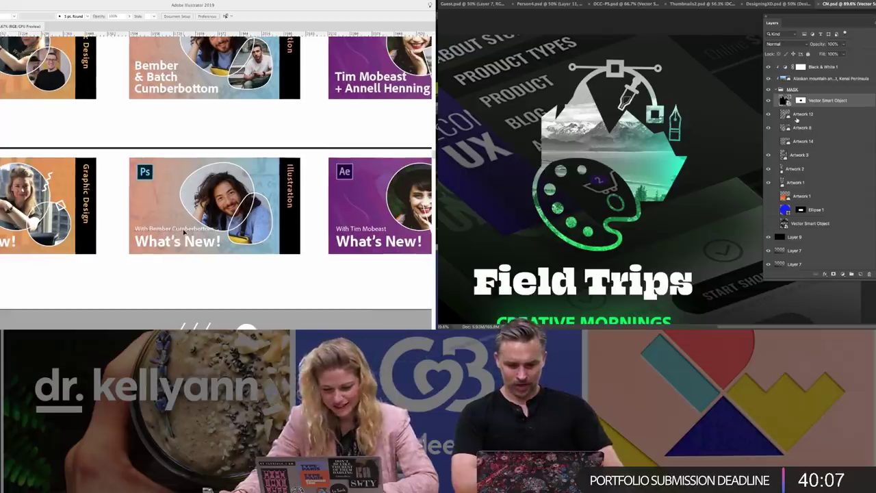
pyautogui.click(800, 155)
pyautogui.click(214, 231)
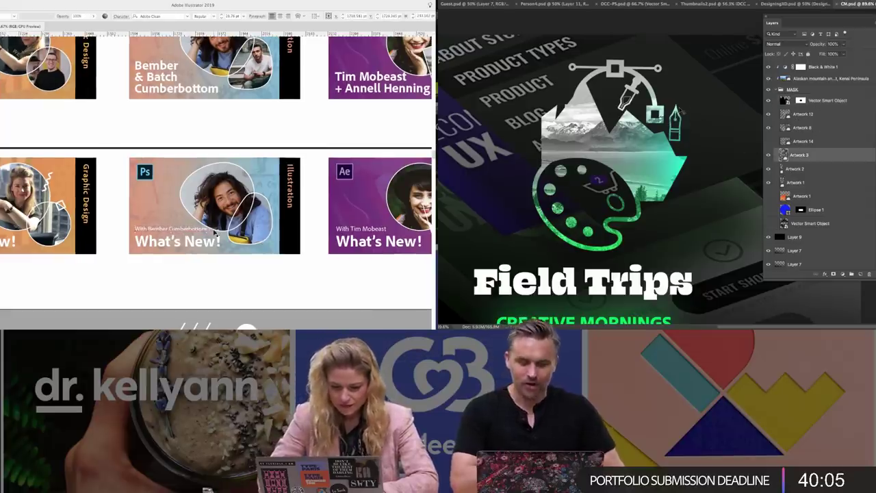
pyautogui.click(261, 267)
pyautogui.hscroll(10, 304, 225)
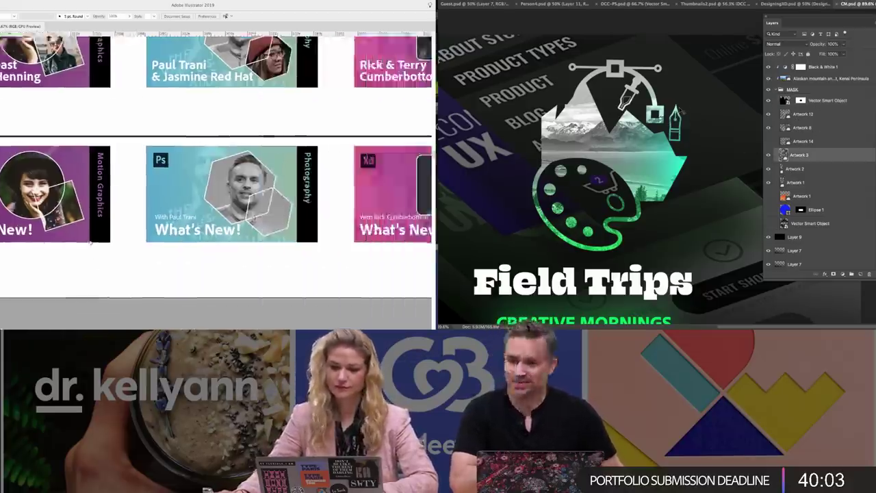
pyautogui.hscroll(5, 304, 225)
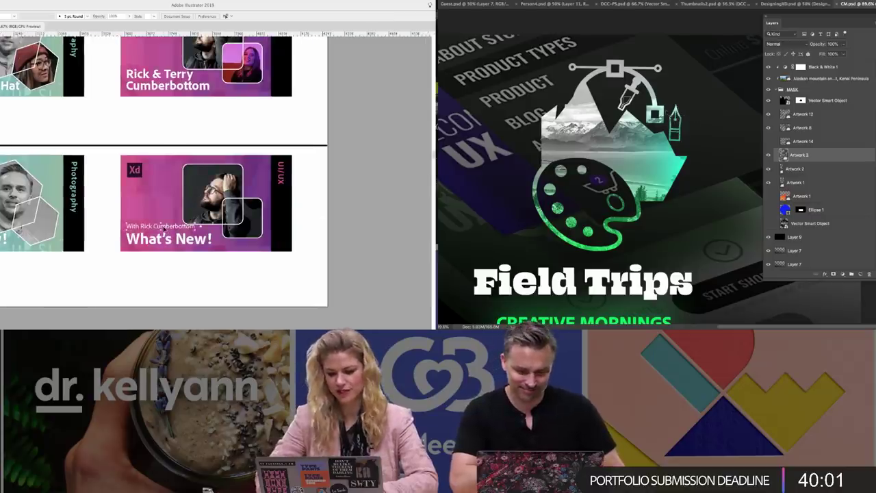
# - Find the pen nib's artwork layer in the Field Trips logo, enlarge the nib and place it against the mountains' right side
pyautogui.click(792, 238)
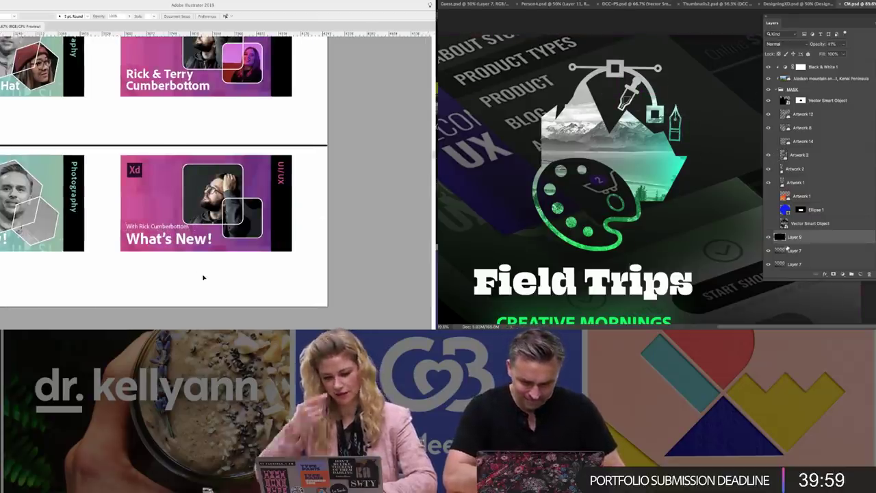
pyautogui.click(802, 159)
pyautogui.hscroll(-1, 166, 245)
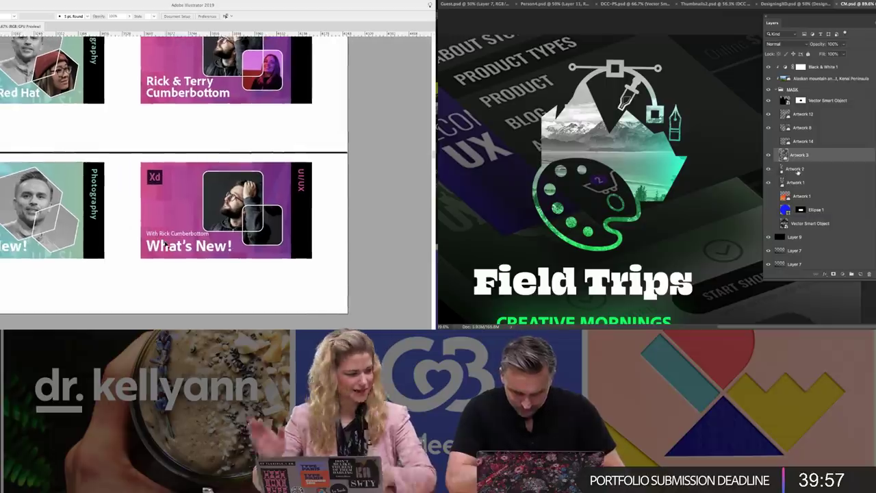
pyautogui.click(799, 171)
pyautogui.press('super+minus')
pyautogui.press('super+minus')
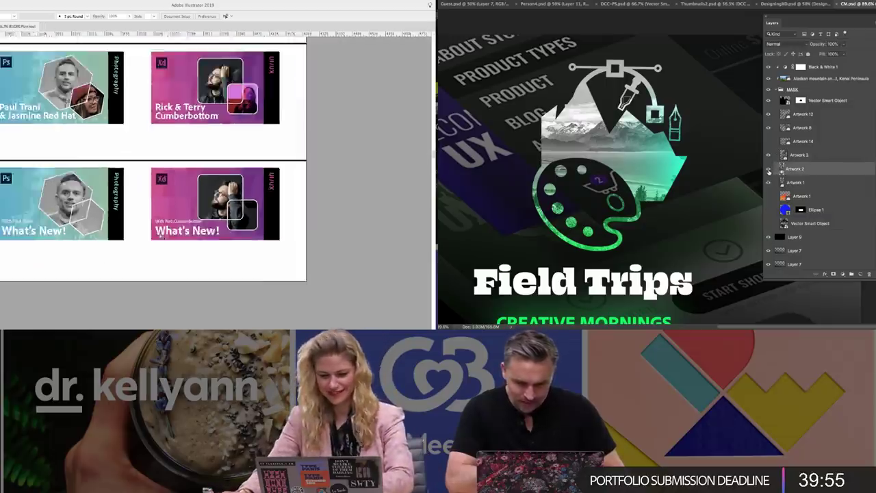
pyautogui.moveTo(122, 217); pyautogui.dragTo(228, 220)
pyautogui.click(817, 187)
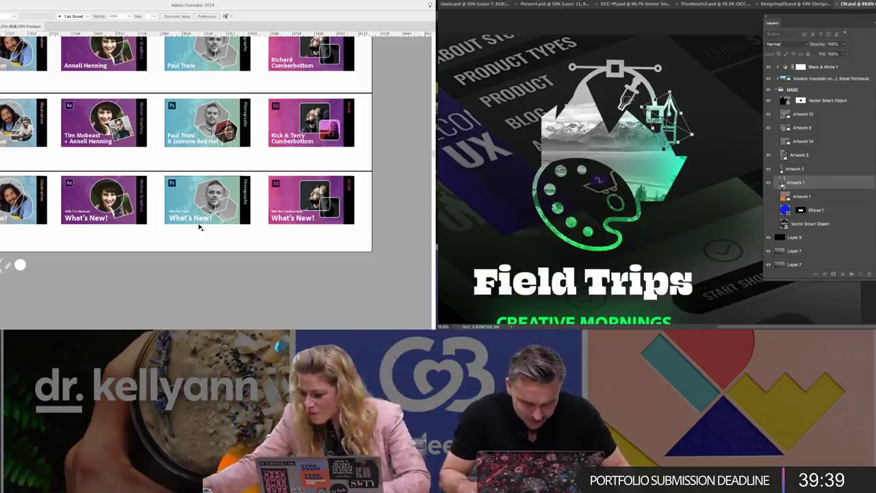
pyautogui.hscroll(-3, 160, 223)
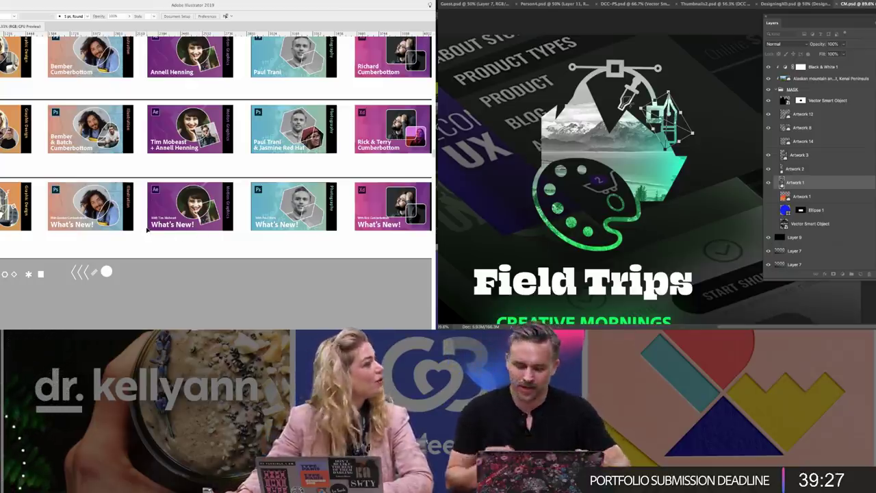
pyautogui.hscroll(-5, 164, 240)
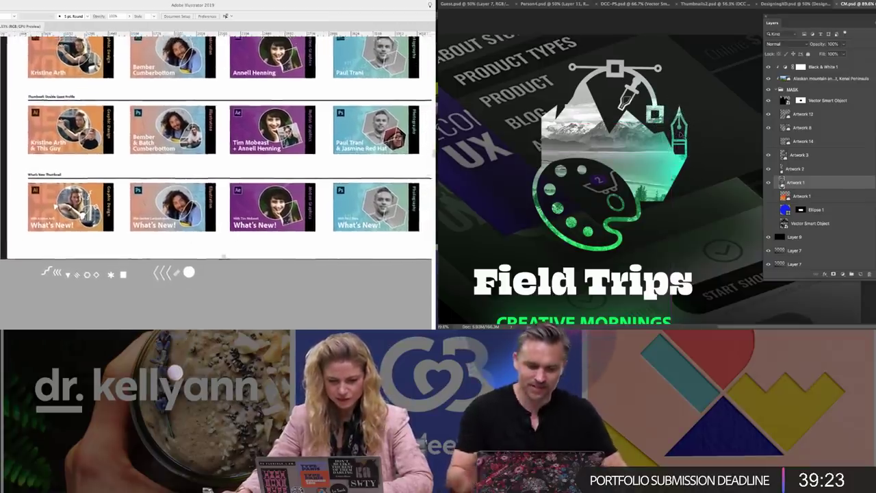
# - Select the row of white decorative shapes on the pasteboard below the thumbnails and move the whole row further right
pyautogui.hscroll(3, 205, 244)
pyautogui.scroll(-1, 219, 238)
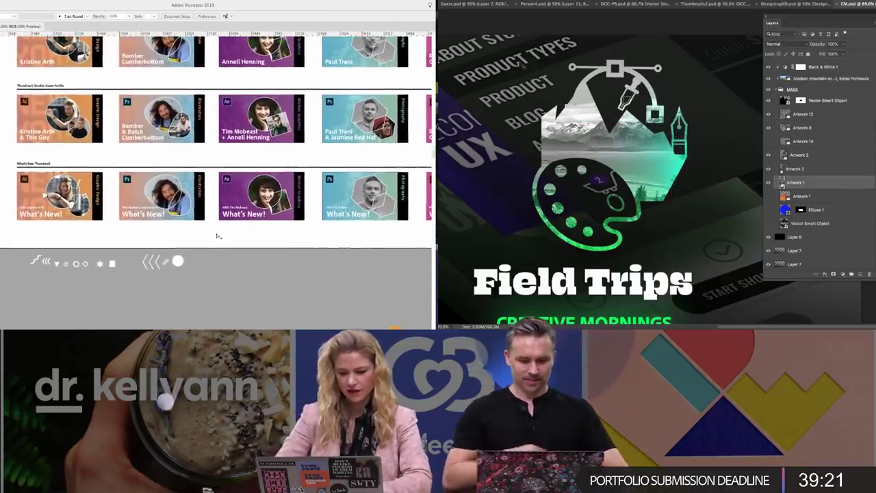
pyautogui.press('super+equal')
pyautogui.press('super+equal')
pyautogui.press('super+equal')
pyautogui.scroll(-2, 329, 128)
pyautogui.hscroll(-5, 276, 205)
pyautogui.scroll(-3, 276, 205)
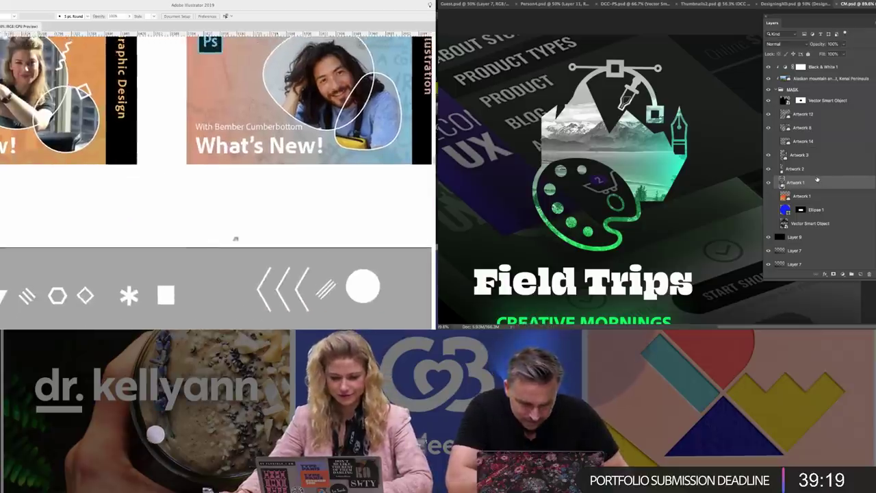
pyautogui.scroll(-2, 235, 239)
pyautogui.hscroll(-2, 235, 239)
pyautogui.hotkey('ctrl', 'a')
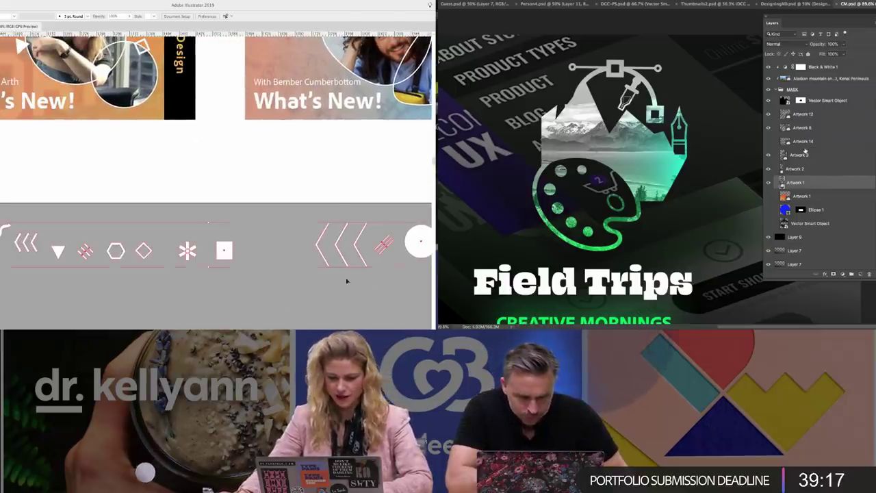
pyautogui.moveTo(11, 236); pyautogui.dragTo(330, 235)
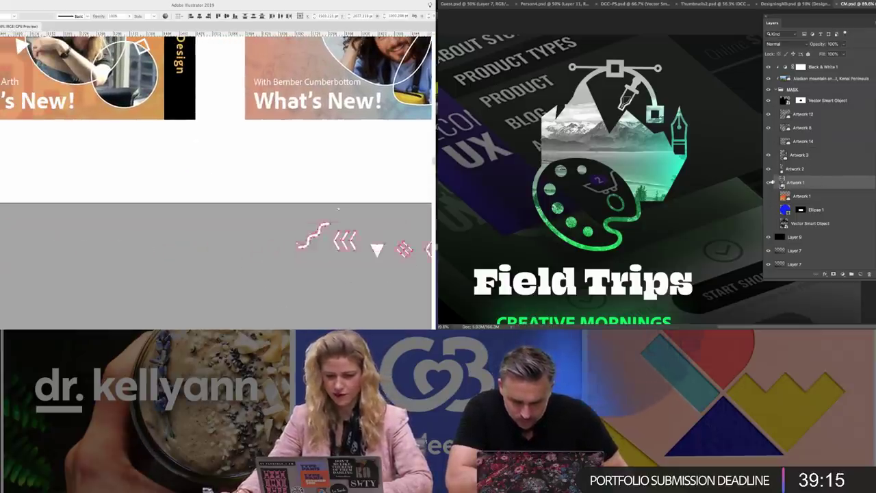
# - Select the Artwork 8 layer in the Field Trips logo and place the triple chevron on the large portrait outline's upper-right edge on the Illustration thumbnail
pyautogui.moveTo(393, 207); pyautogui.dragTo(164, 245)
pyautogui.click(769, 142)
pyautogui.scroll(2, 165, 244)
pyautogui.click(137, 292)
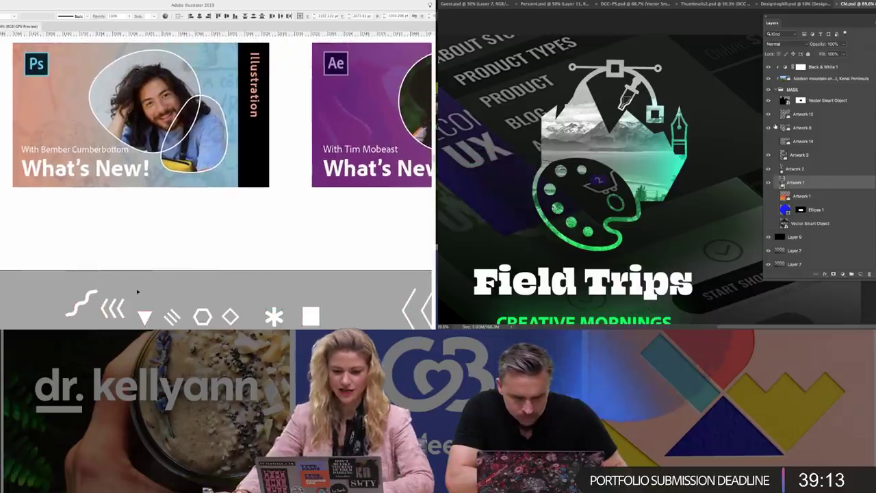
pyautogui.click(805, 128)
pyautogui.moveTo(122, 309); pyautogui.dragTo(207, 70)
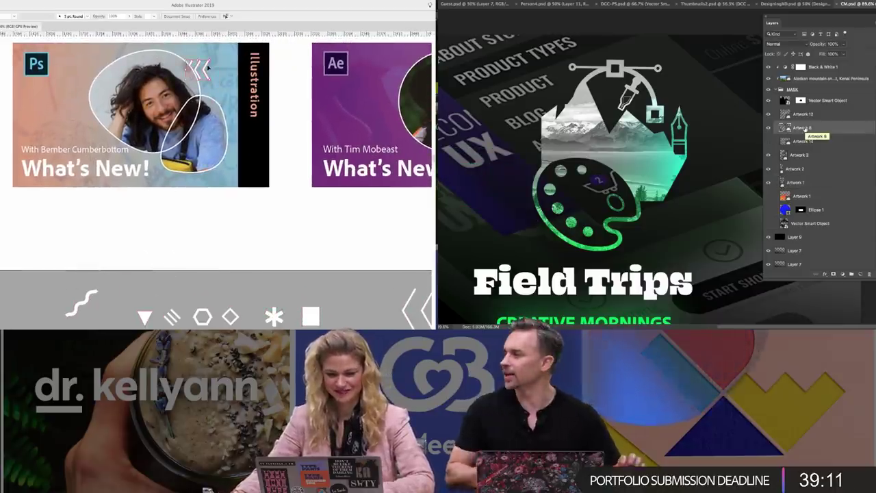
# - Rotate the triple chevron on the Illustration thumbnail slightly so it tilts along the curve of the portrait outline
pyautogui.click(221, 228)
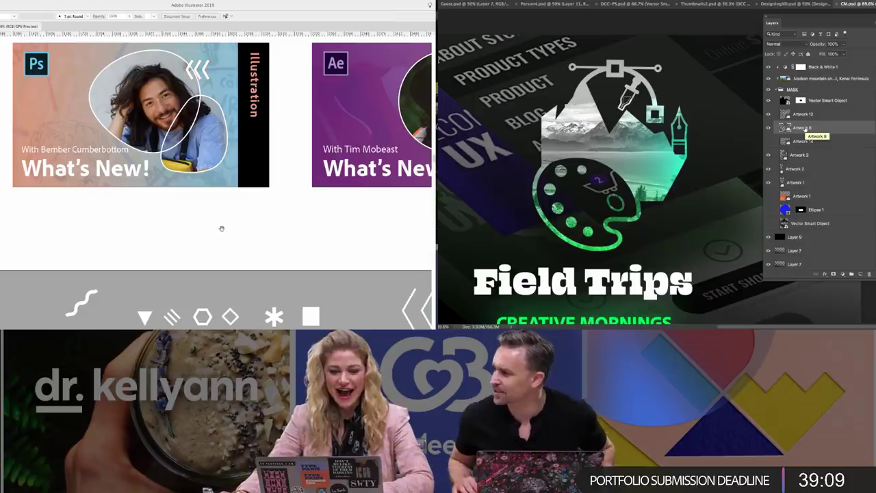
pyautogui.click(206, 69)
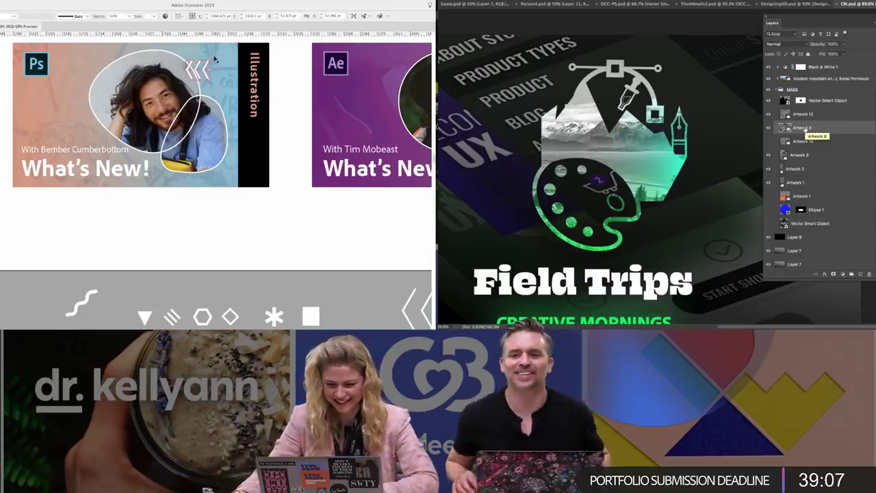
pyautogui.moveTo(218, 67); pyautogui.dragTo(219, 85)
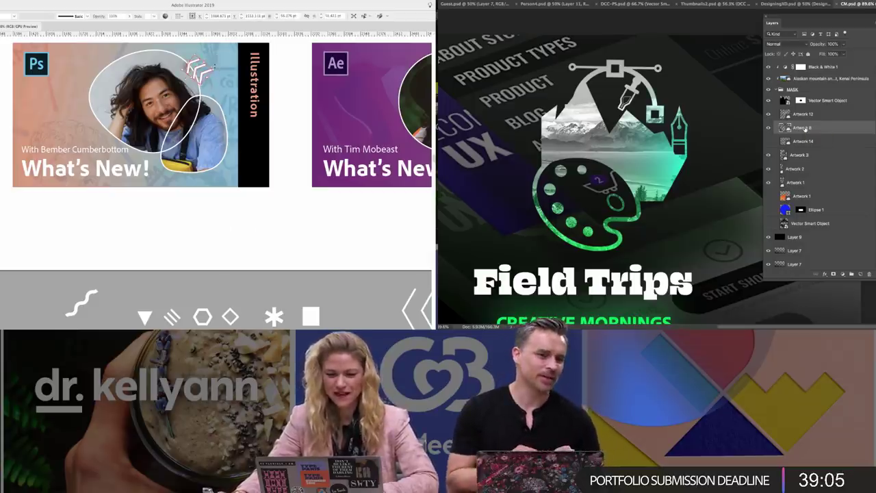
pyautogui.click(244, 228)
# - Move the hexagon off the shape row to below the Illustration thumbnail and place the squiggle on the large portrait outline's left edge
pyautogui.moveTo(194, 296); pyautogui.dragTo(100, 92)
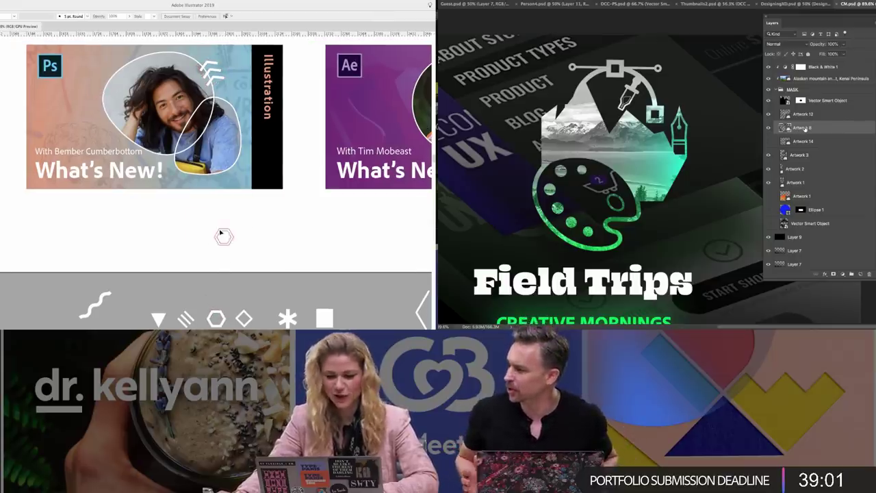
pyautogui.moveTo(220, 233); pyautogui.dragTo(223, 243)
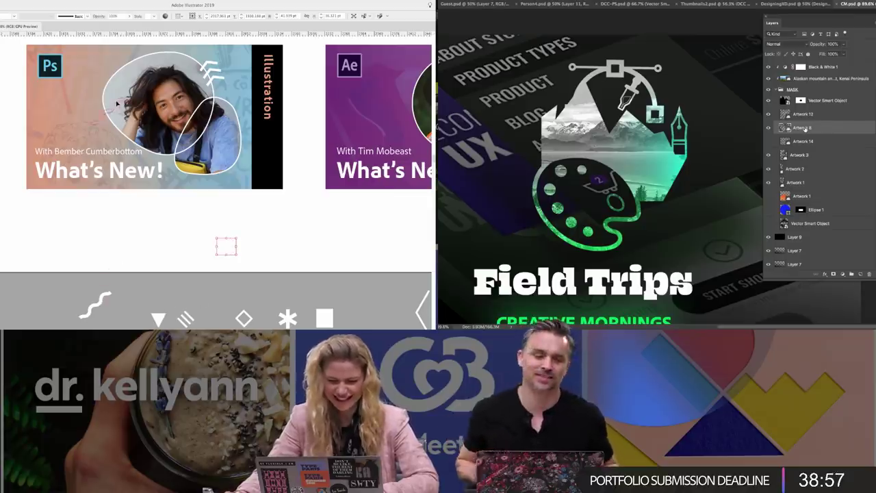
pyautogui.moveTo(117, 104)
pyautogui.mouseDown()
pyautogui.moveTo(245, 121)
pyautogui.moveTo(234, 120)
pyautogui.mouseUp()
pyautogui.click(799, 156)
pyautogui.click(163, 207)
pyautogui.click(231, 122)
# - Shrink the white square in the decorative shape row to about 26 pt wide
pyautogui.moveTo(312, 274)
pyautogui.mouseDown()
pyautogui.moveTo(366, 272)
pyautogui.moveTo(217, 267)
pyautogui.mouseUp()
pyautogui.hscroll(5, 216, 267)
pyautogui.scroll(-3, 217, 267)
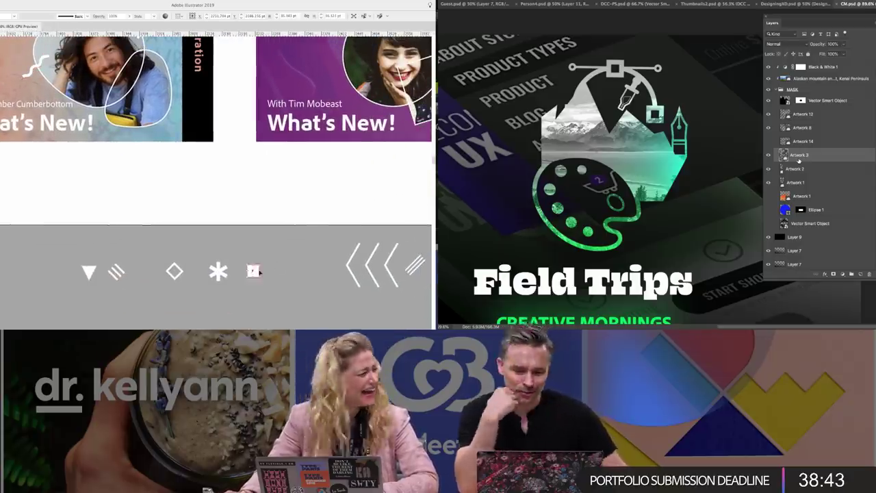
pyautogui.scroll(2, 255, 271)
pyautogui.hscroll(-2, 254, 272)
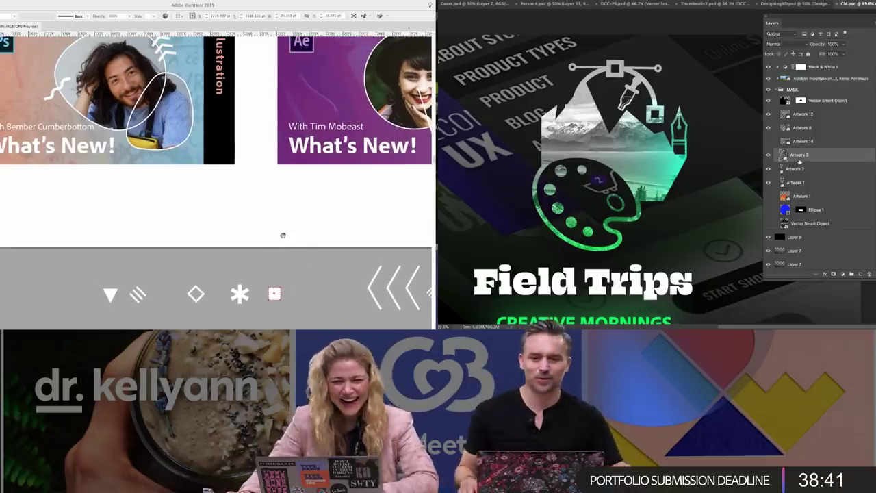
pyautogui.hscroll(-1, 283, 236)
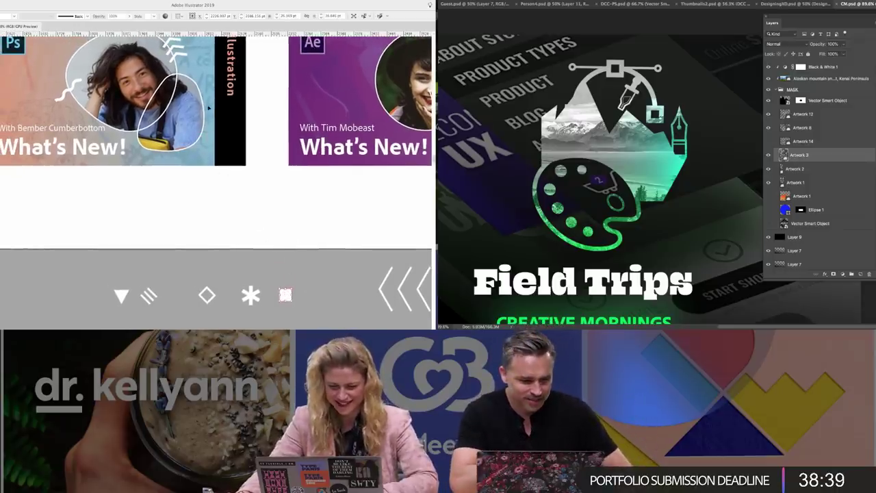
# - Place the white square on the small portrait outline's right edge on the Illustration thumbnail
pyautogui.moveTo(286, 294); pyautogui.dragTo(197, 85)
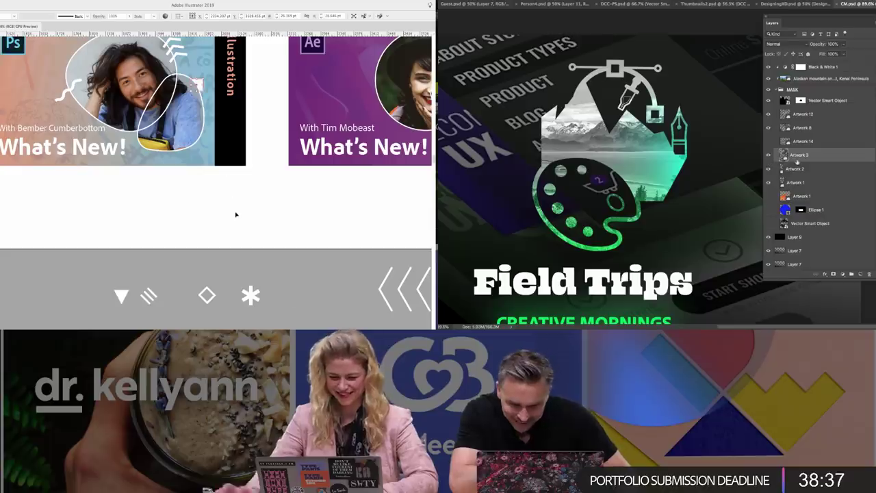
pyautogui.moveTo(237, 214); pyautogui.dragTo(251, 250)
pyautogui.click(248, 249)
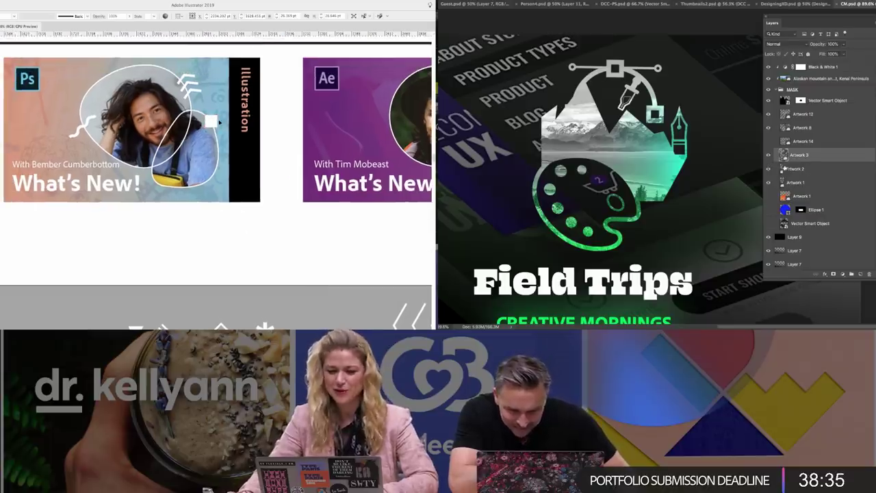
# - Select the Vector Smart Object layer in the Field Trips logo and move the thumbnail's white square to the small portrait outline's lower-right corner
pyautogui.click(786, 100)
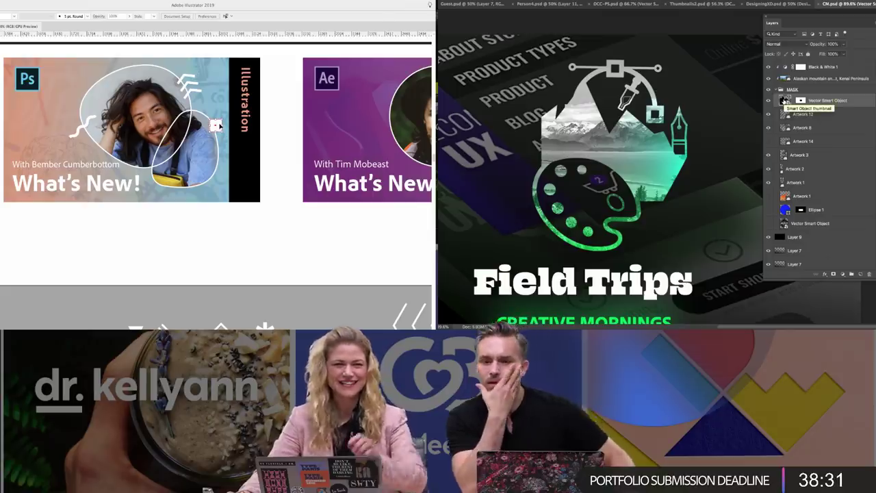
pyautogui.click(219, 125)
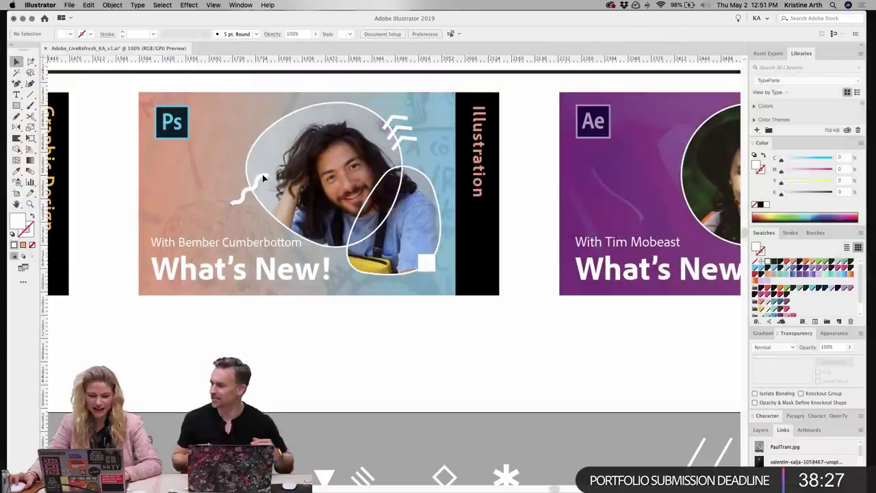
pyautogui.click(97, 113)
# - Rotate the squiggle and move it to the small portrait outline's lower-right edge, and put the white square on the large outline's upper-right edge
pyautogui.moveTo(272, 170)
pyautogui.mouseDown()
pyautogui.moveTo(277, 199)
pyautogui.moveTo(267, 213)
pyautogui.mouseUp()
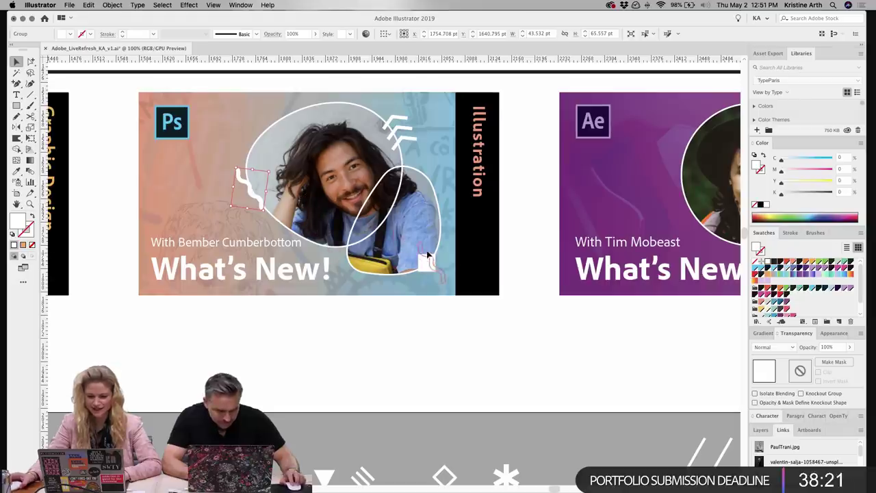
pyautogui.moveTo(427, 254); pyautogui.dragTo(419, 268)
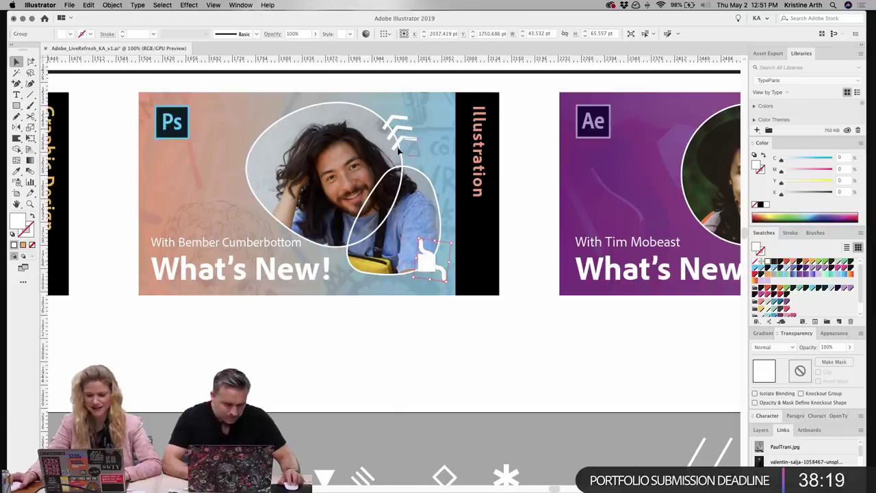
pyautogui.click(390, 126)
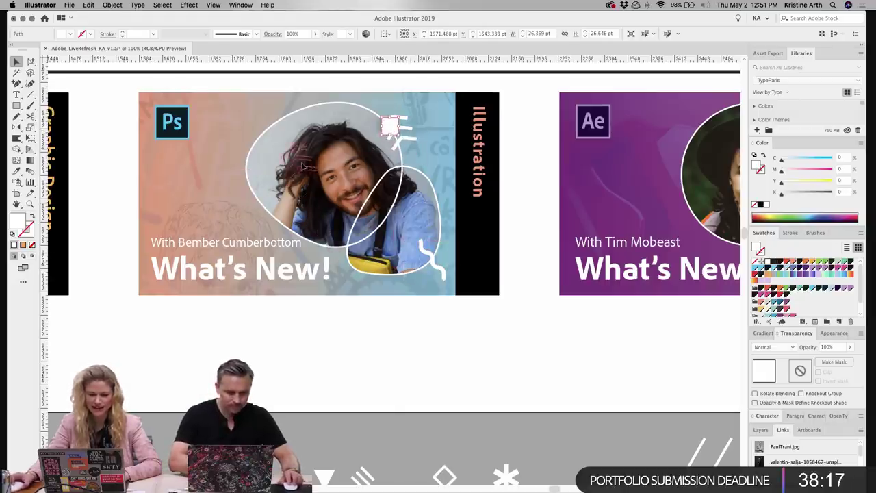
# - Move the triple chevron to the large portrait outline's lower-left edge and rotate it to point toward the portrait
pyautogui.moveTo(303, 167); pyautogui.dragTo(247, 185)
pyautogui.click(327, 397)
pyautogui.moveTo(293, 361); pyautogui.dragTo(520, 372)
pyautogui.moveTo(500, 209)
pyautogui.mouseDown()
pyautogui.moveTo(509, 218)
pyautogui.moveTo(512, 204)
pyautogui.moveTo(505, 218)
pyautogui.mouseUp()
pyautogui.click(562, 365)
# - Move the squiggle to the small portrait outline's upper-right edge and rotate it so it rises to the right
pyautogui.hscroll(3, 579, 360)
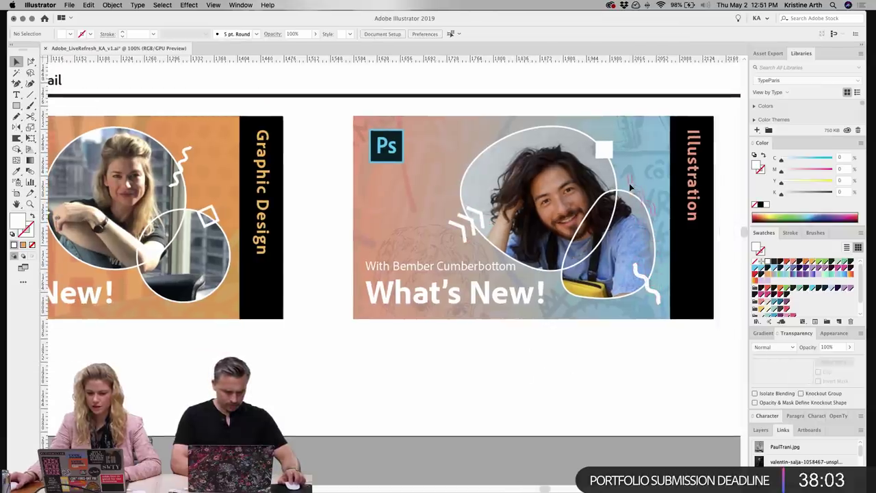
pyautogui.moveTo(630, 183)
pyautogui.mouseDown()
pyautogui.moveTo(660, 195)
pyautogui.moveTo(656, 211)
pyautogui.moveTo(651, 199)
pyautogui.mouseUp()
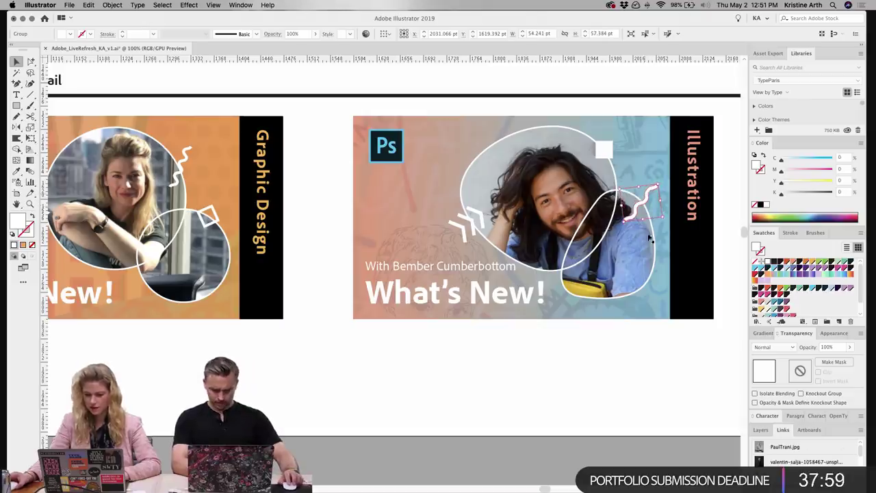
pyautogui.click(637, 420)
# - Shrink the triple chevron and keep it on the large portrait outline's left edge
pyautogui.click(469, 222)
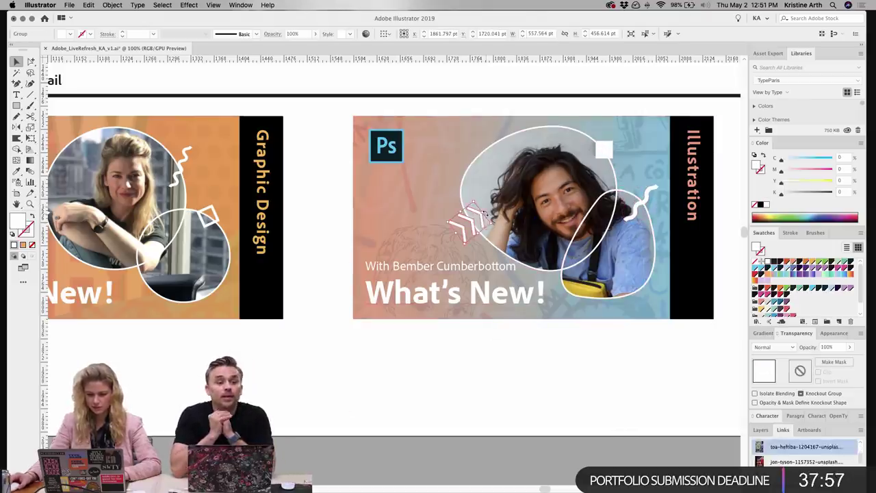
pyautogui.moveTo(483, 214); pyautogui.dragTo(466, 217)
pyautogui.scroll(-3, 529, 351)
pyautogui.hscroll(5, 529, 351)
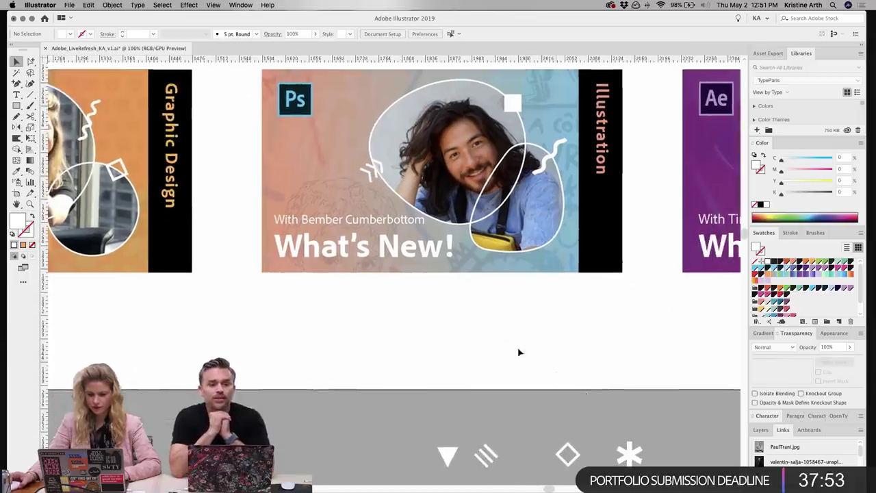
# - Move the parked hexagon back onto the gray pasteboard beside the other decorative shapes
pyautogui.click(541, 354)
pyautogui.moveTo(537, 355); pyautogui.dragTo(590, 418)
pyautogui.hscroll(10, 521, 326)
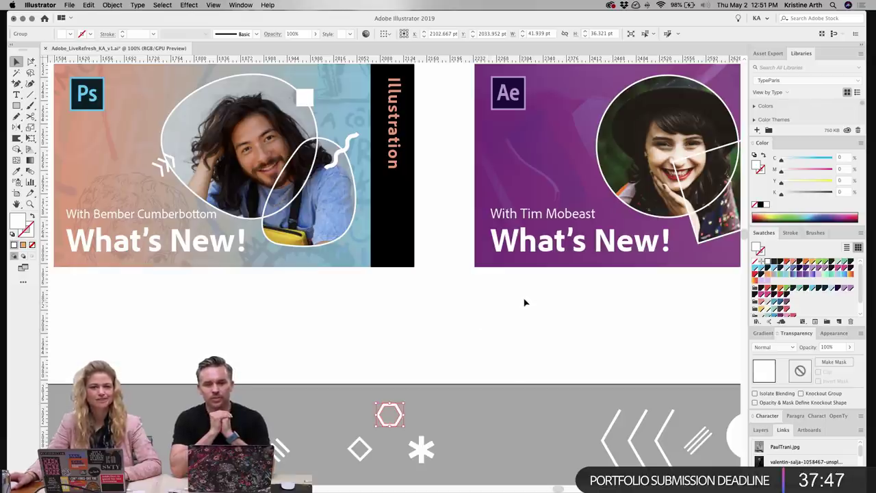
pyautogui.hscroll(-5, 520, 302)
pyautogui.scroll(1, 521, 302)
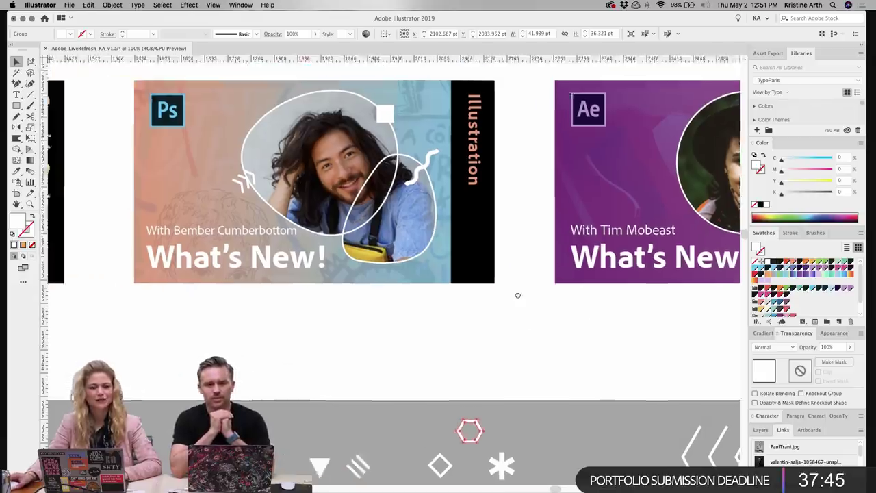
# - Try the Charcoal Feather brush on both portrait outlines of the Illustration thumbnail
pyautogui.click(452, 206)
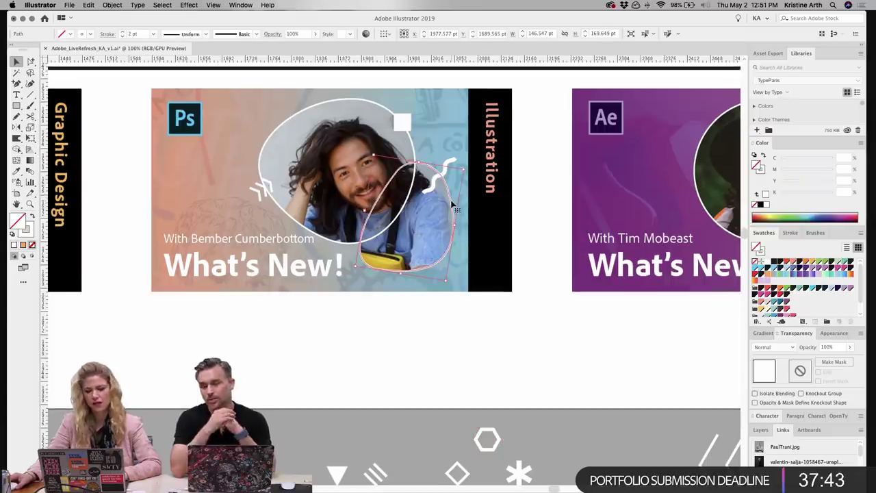
pyautogui.click(814, 233)
pyautogui.keyDown('shift'); pyautogui.click(356, 98); pyautogui.keyUp('shift')
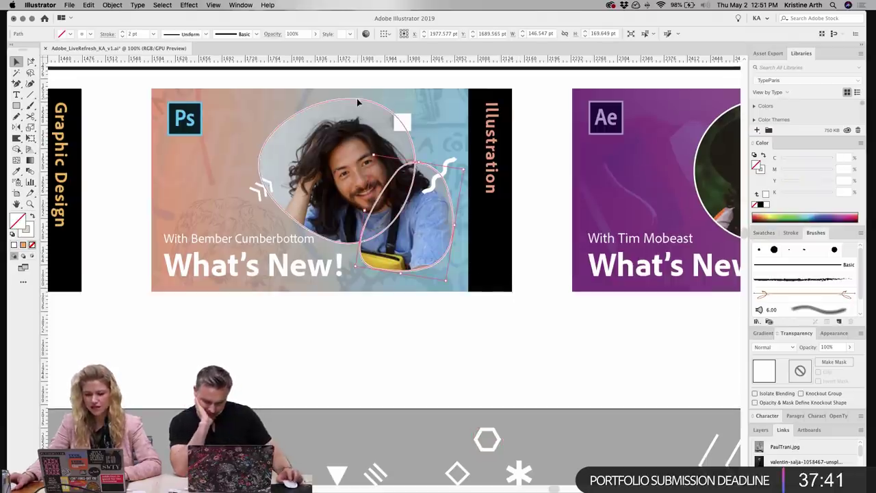
pyautogui.click(786, 278)
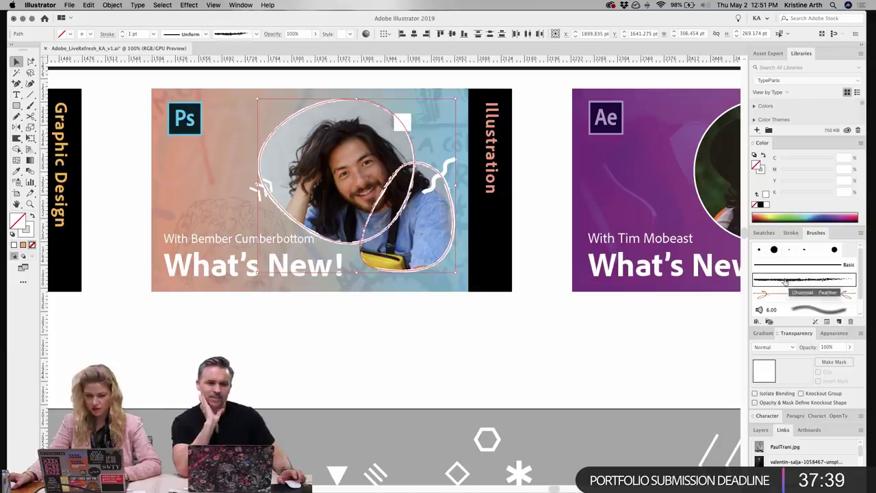
pyautogui.click(573, 330)
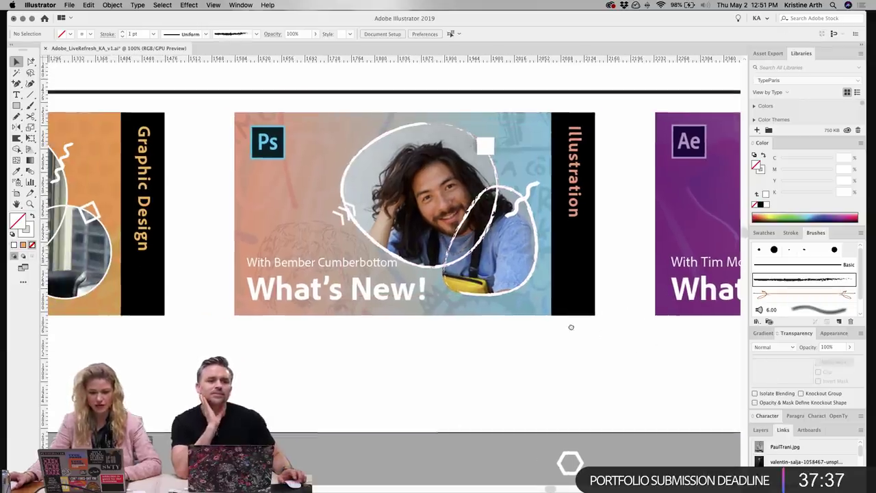
pyautogui.hscroll(-4, 499, 309)
pyautogui.scroll(1, 499, 309)
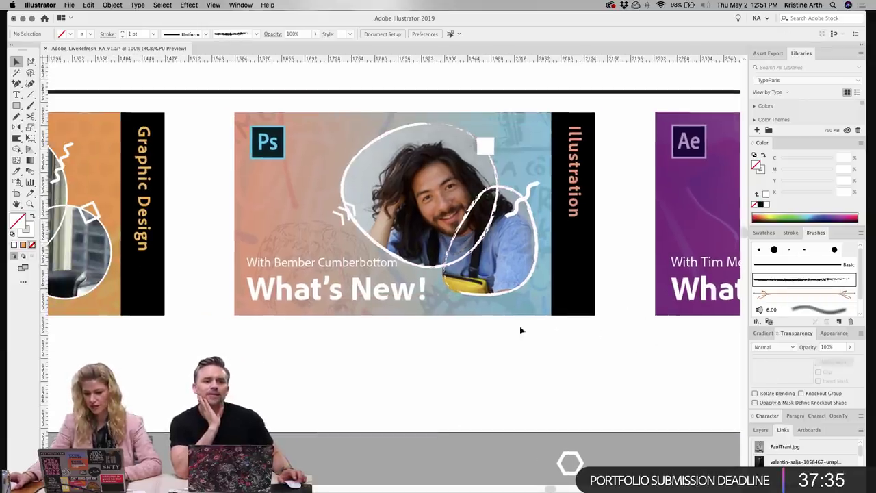
# - Undo the Charcoal Feather brush and try the 5 pt. Oval brush on both portrait outlines
pyautogui.press('super+z')
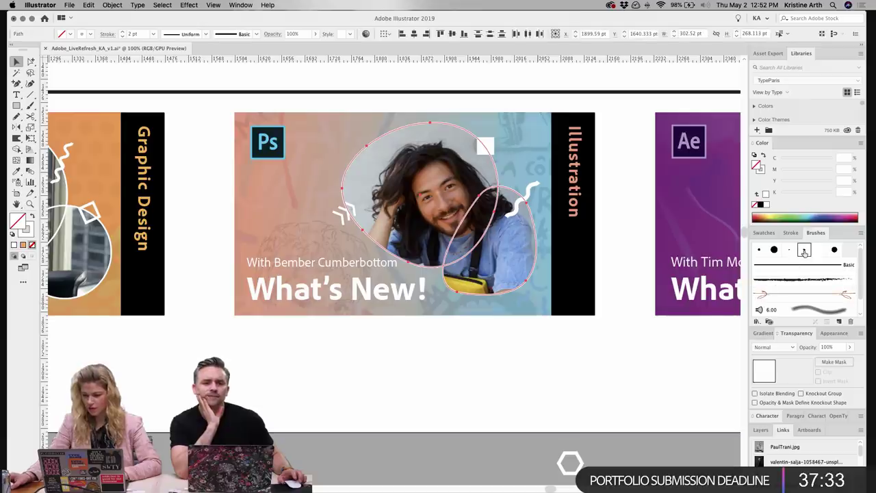
pyautogui.click(805, 250)
pyautogui.click(501, 337)
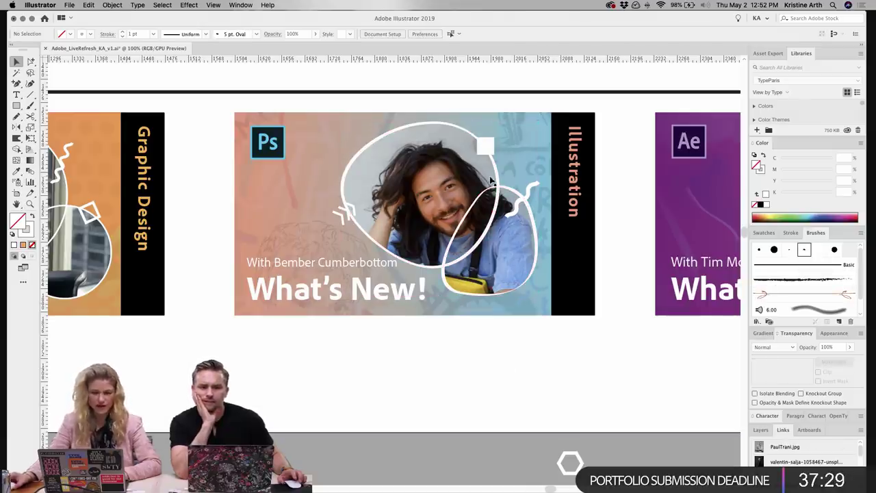
# - Restore the plain 2 pt stroke on both portrait outlines of the Illustration thumbnail
pyautogui.hscroll(-8, 456, 280)
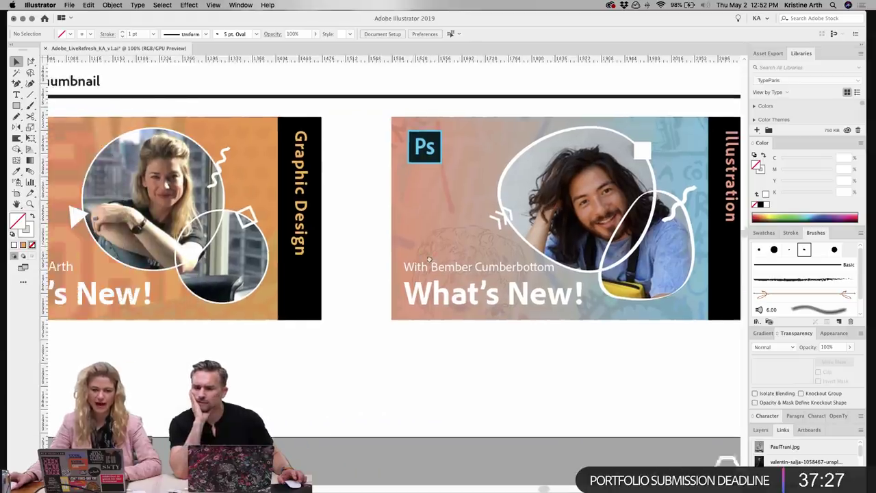
pyautogui.click(660, 181)
pyautogui.click(643, 359)
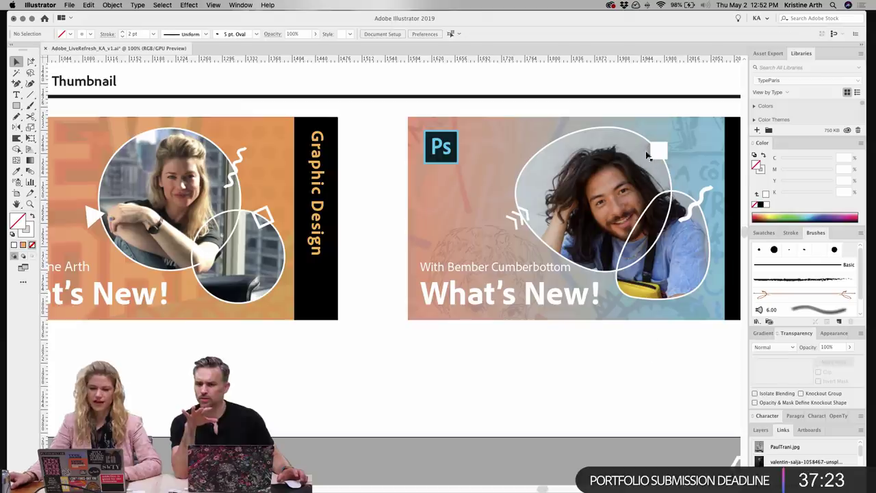
# - Rotate the white square on the large portrait outline's upper-right edge so it sits tilted along the curve
pyautogui.hscroll(5, 594, 319)
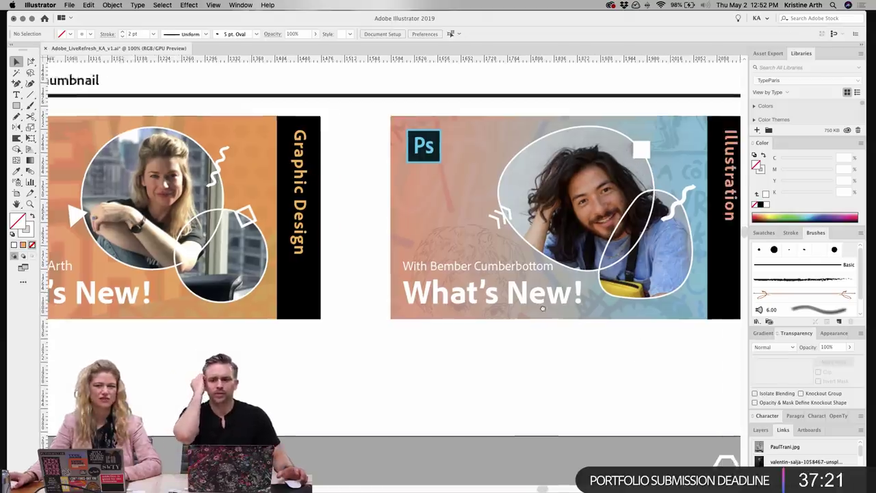
pyautogui.hscroll(3, 514, 358)
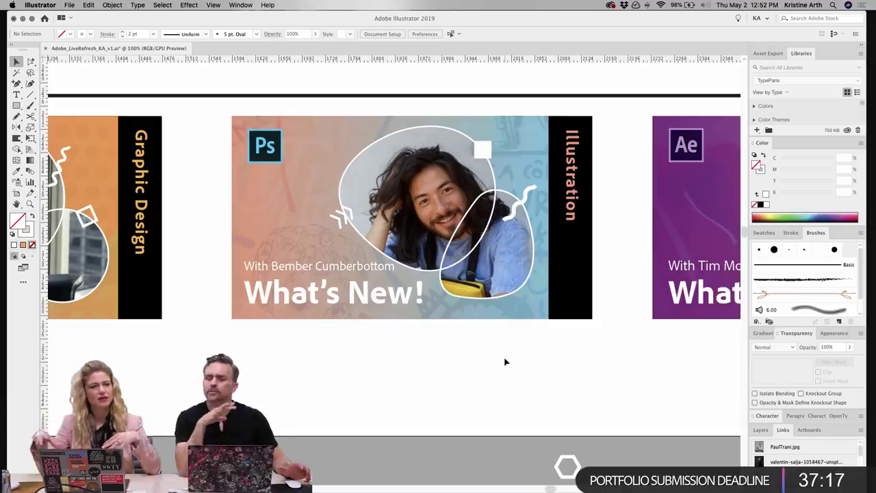
pyautogui.moveTo(519, 128); pyautogui.dragTo(499, 169)
pyautogui.click(491, 164)
pyautogui.click(502, 110)
pyautogui.moveTo(553, 373); pyautogui.dragTo(572, 365)
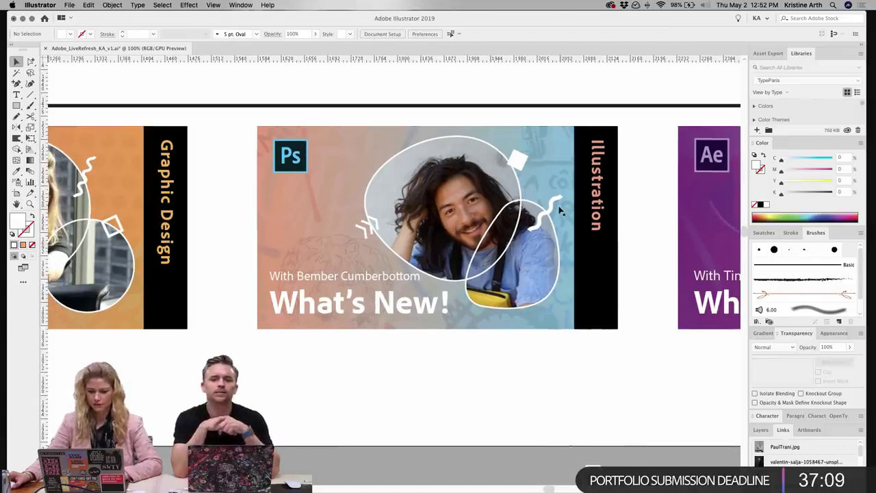
# - Move the white squiggle to the small portrait outline's lower-right edge on the Illustration thumbnail and turn it steeper
pyautogui.click(553, 253)
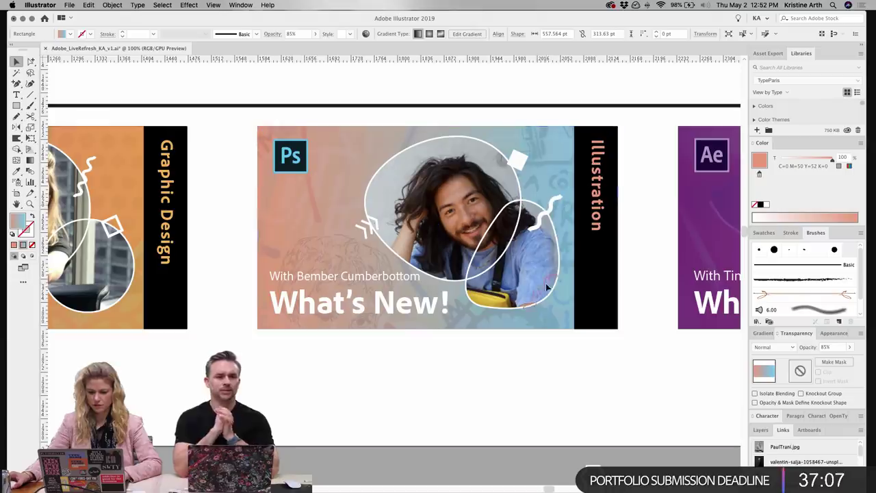
pyautogui.click(557, 333)
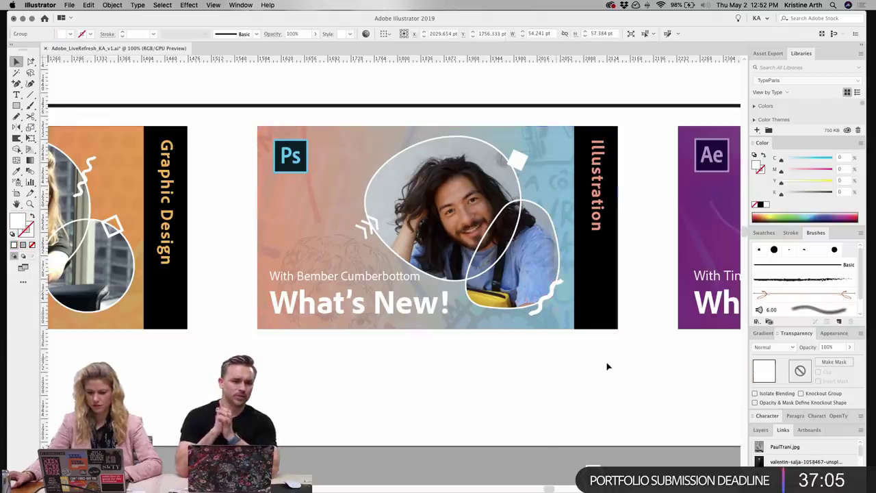
pyautogui.click(562, 284)
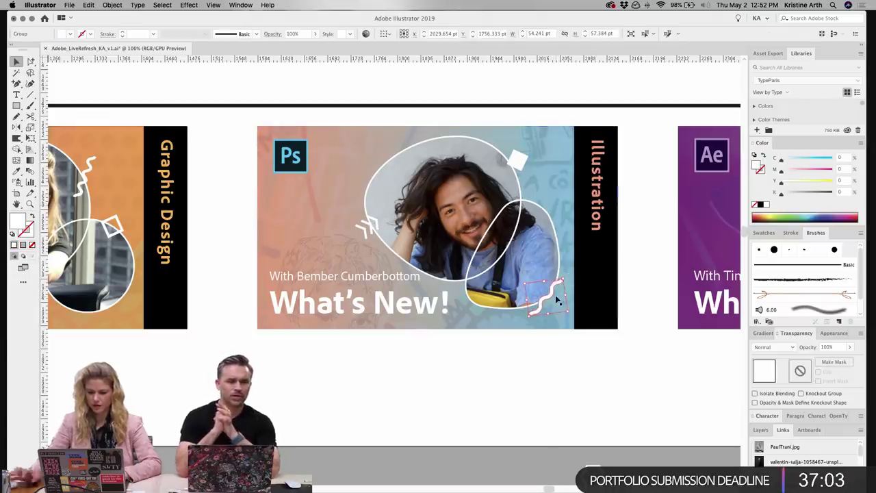
pyautogui.press('Delete')
pyautogui.moveTo(312, 248); pyautogui.dragTo(390, 243)
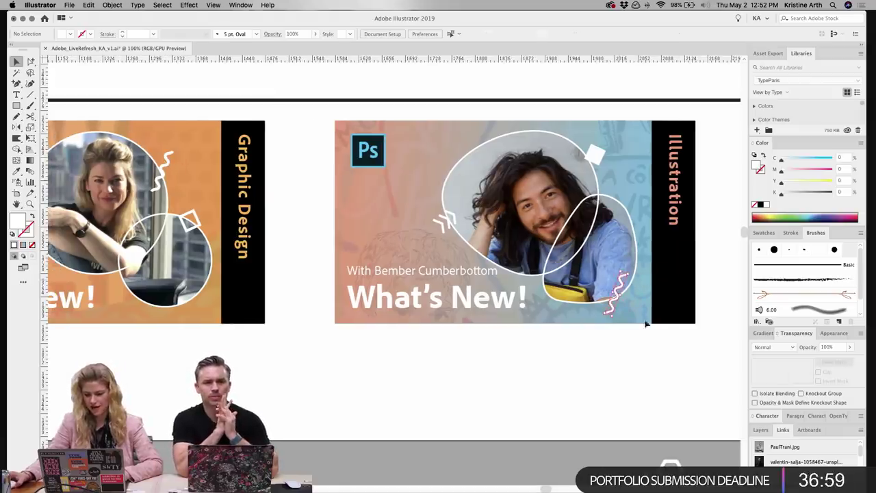
# - Shrink the spare white asterisk to about 31 × 32 pt and place it on the circular portrait outline's upper-right edge on the Motion Graphics thumbnail
pyautogui.hscroll(8, 657, 368)
pyautogui.scroll(-4, 657, 368)
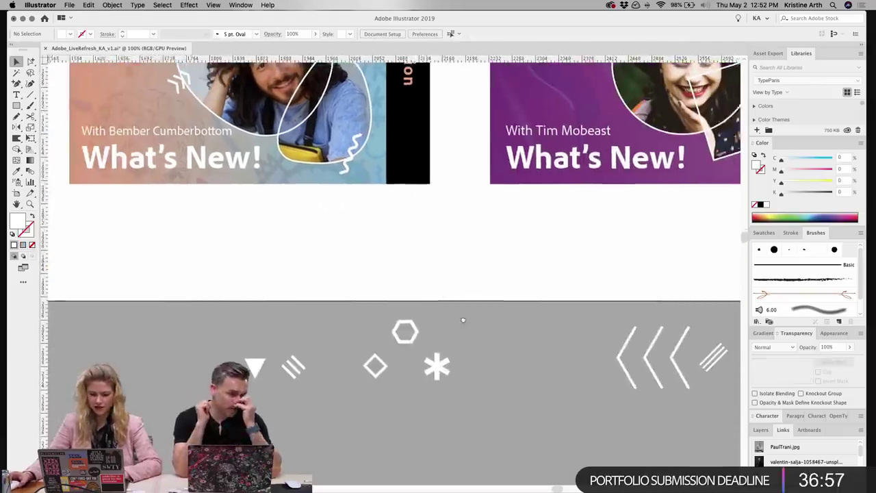
pyautogui.hscroll(5, 463, 320)
pyautogui.scroll(2, 463, 320)
pyautogui.moveTo(293, 441); pyautogui.dragTo(372, 384)
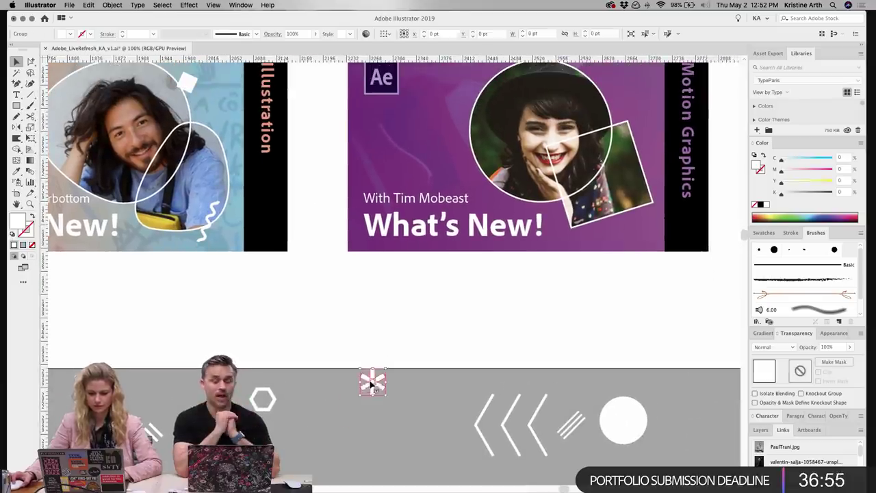
pyautogui.click(458, 330)
pyautogui.hscroll(3, 438, 339)
pyautogui.scroll(1, 438, 339)
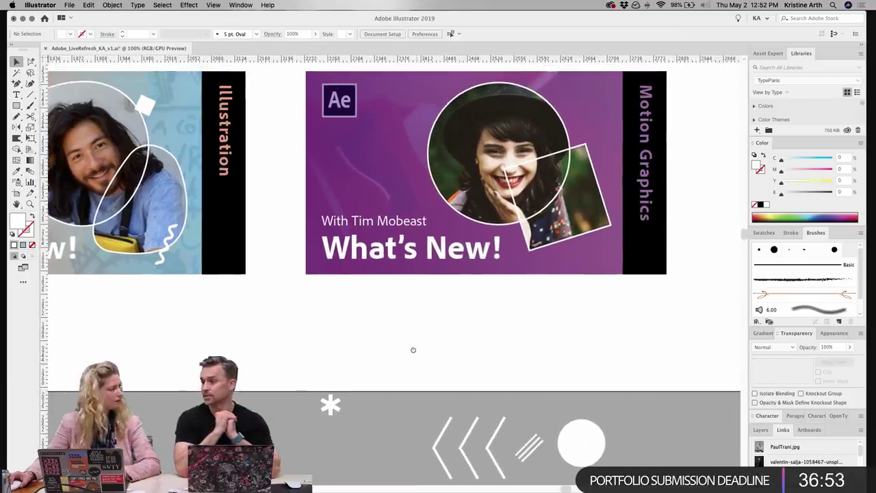
pyautogui.moveTo(405, 353); pyautogui.dragTo(402, 358)
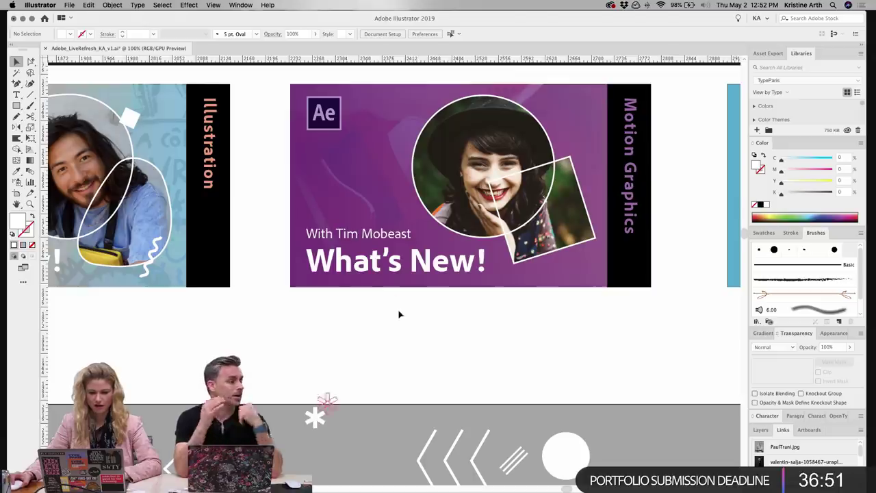
pyautogui.click(540, 123)
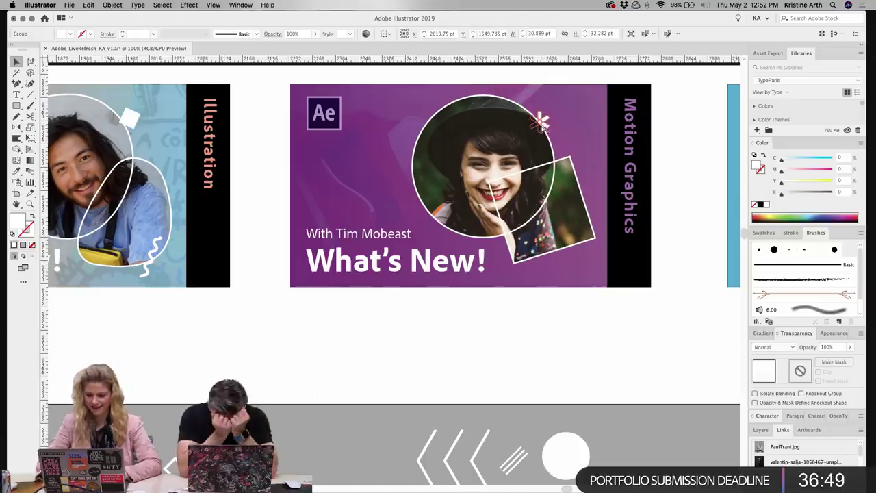
pyautogui.scroll(-1, 463, 311)
pyautogui.hscroll(1, 463, 312)
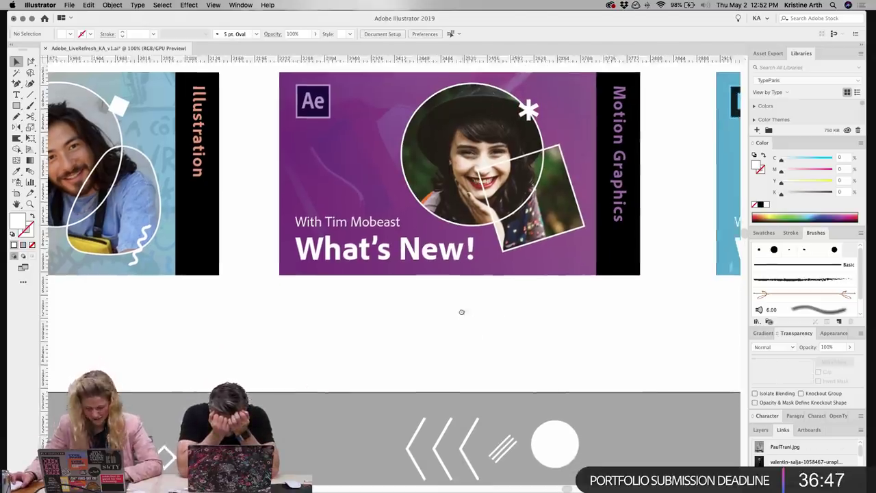
# - Shrink the spare white circle to about 22 pt and place it on the tilted square outline's lower edge, near its right corner
pyautogui.click(556, 417)
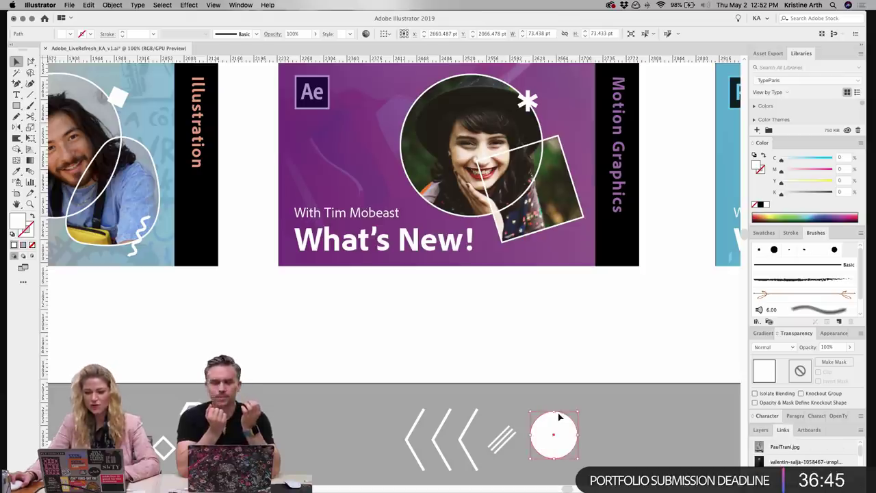
pyautogui.moveTo(556, 413); pyautogui.dragTo(556, 429)
pyautogui.click(597, 424)
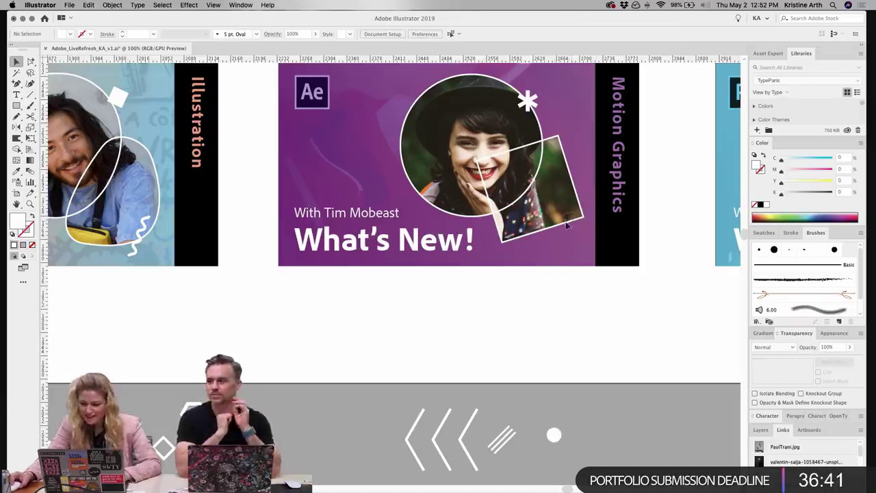
pyautogui.moveTo(569, 225); pyautogui.dragTo(569, 226)
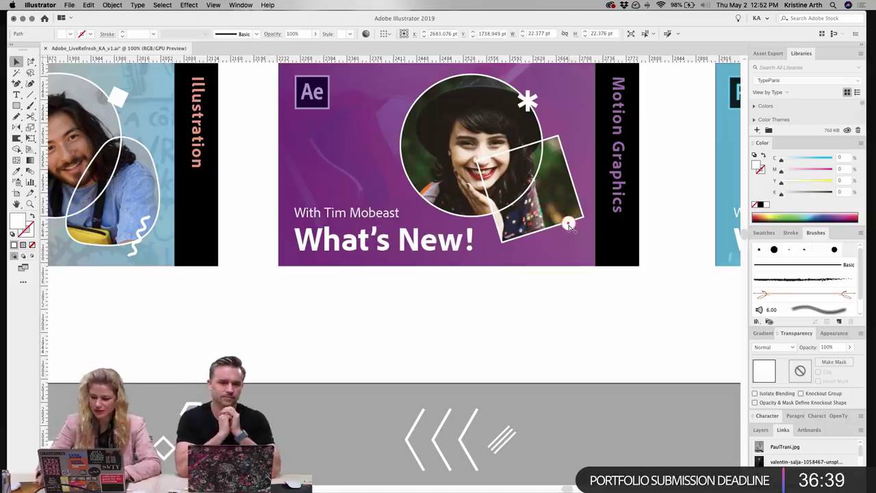
pyautogui.click(574, 316)
# - Place the group of diagonal lines, about 44 pt wide, on the circular outline's upper-right edge on the Motion Graphics thumbnail
pyautogui.hscroll(-5, 607, 342)
pyautogui.scroll(-2, 607, 343)
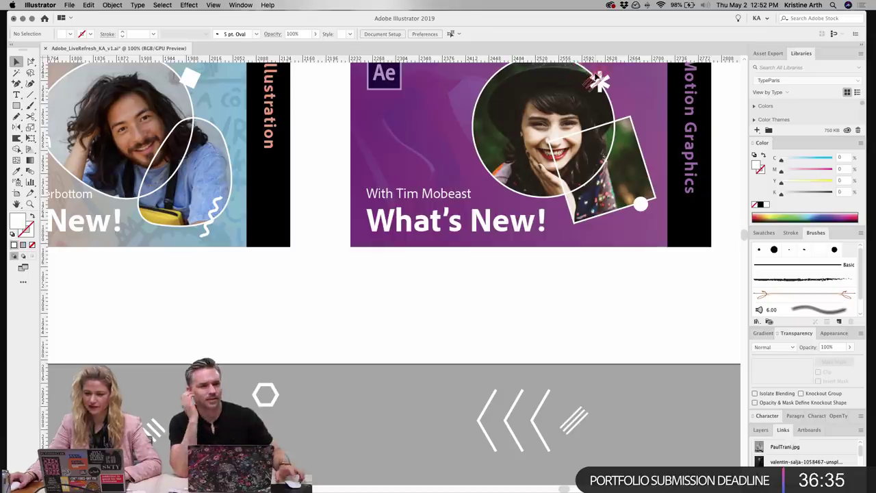
pyautogui.click(597, 81)
pyautogui.scroll(6, 576, 179)
pyautogui.hscroll(4, 576, 179)
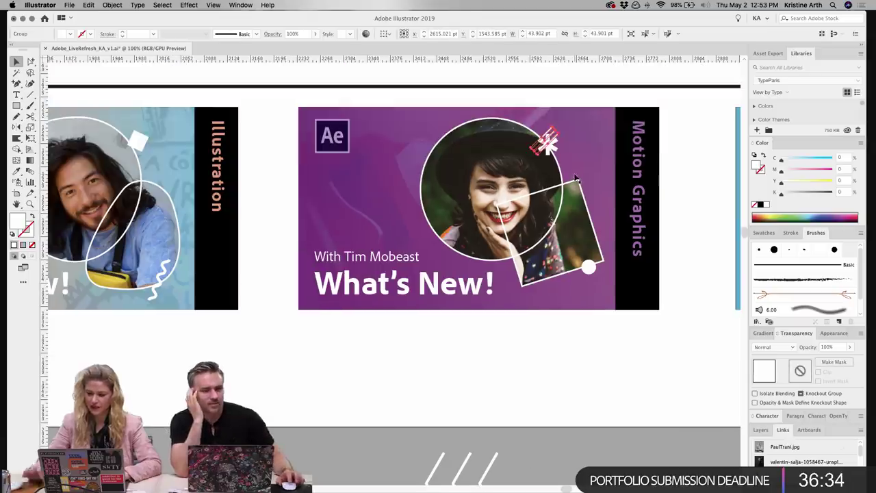
pyautogui.click(587, 375)
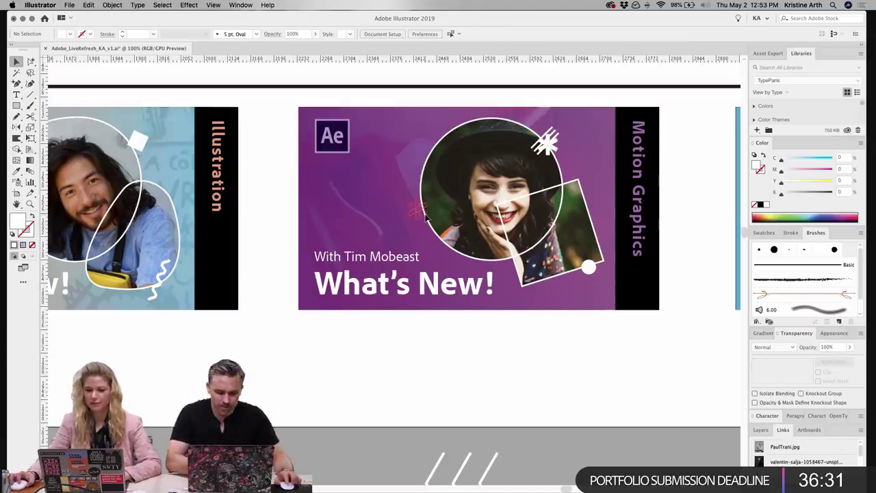
# - Move the asterisk to the circular portrait outline's left edge and shrink it to about 28 × 29 pt
pyautogui.moveTo(426, 218); pyautogui.dragTo(420, 209)
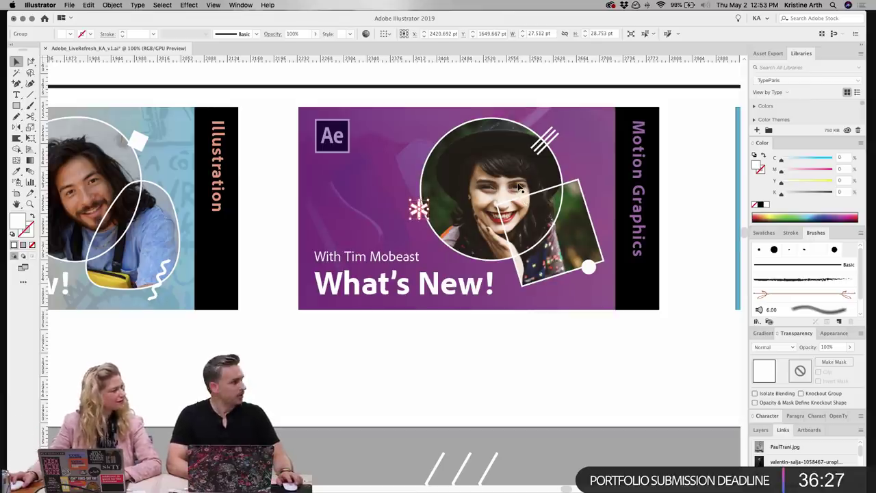
pyautogui.click(520, 352)
pyautogui.hscroll(-5, 565, 315)
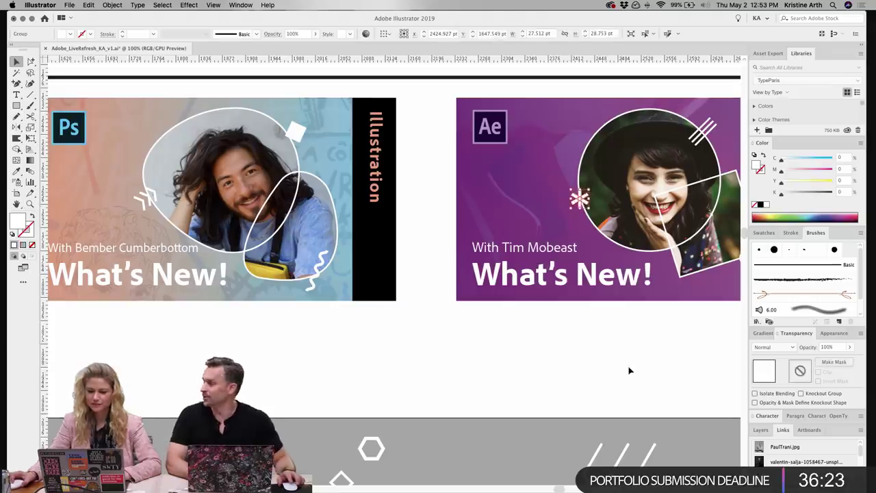
pyautogui.moveTo(573, 344); pyautogui.dragTo(509, 345)
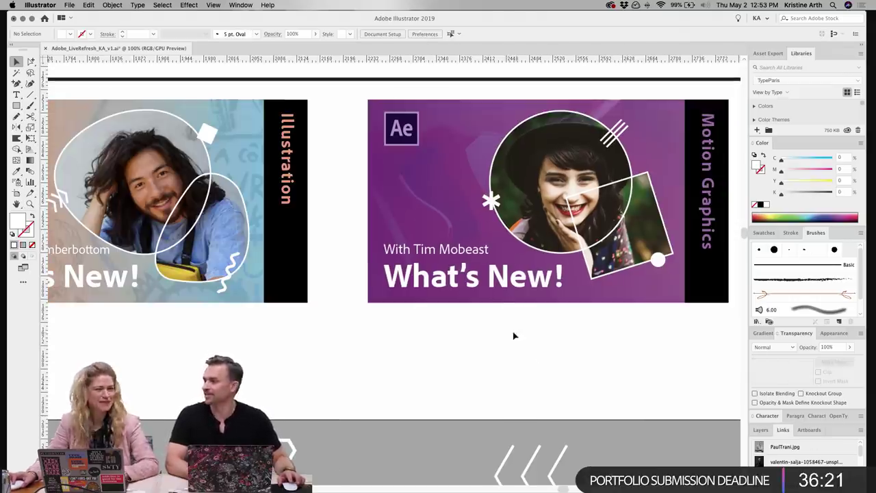
pyautogui.hscroll(-10, 453, 320)
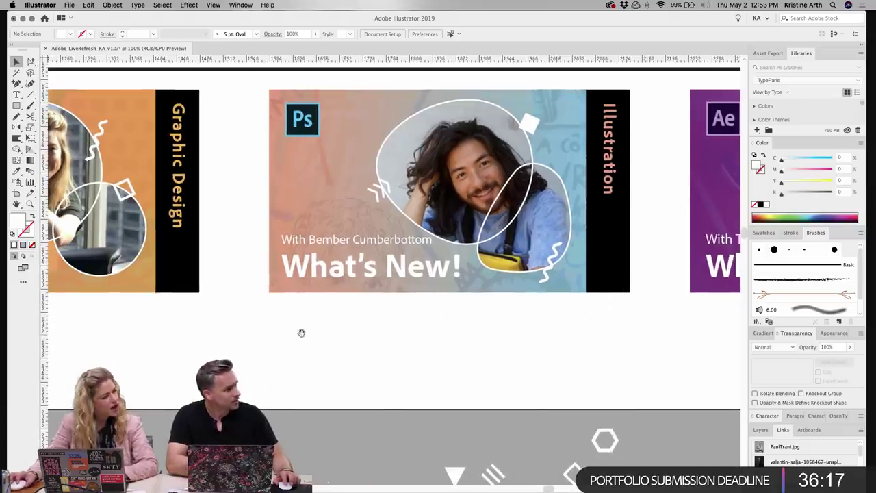
pyautogui.moveTo(302, 333); pyautogui.dragTo(377, 331)
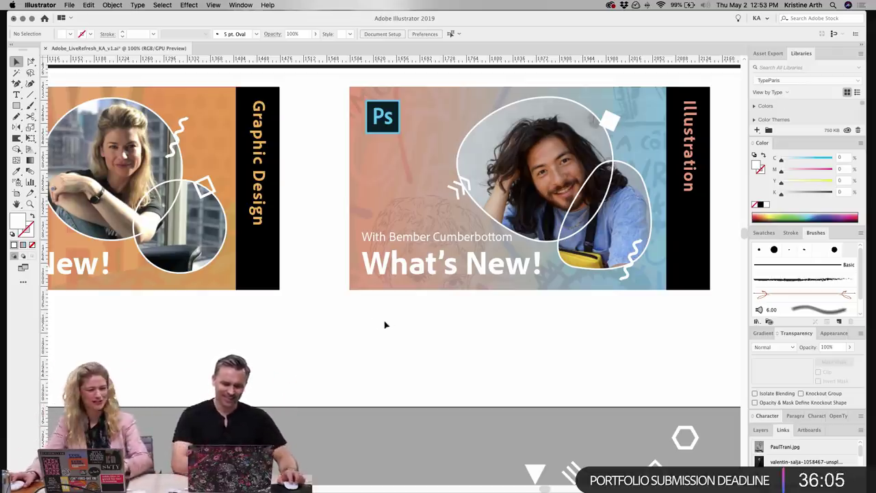
pyautogui.hscroll(-5, 385, 315)
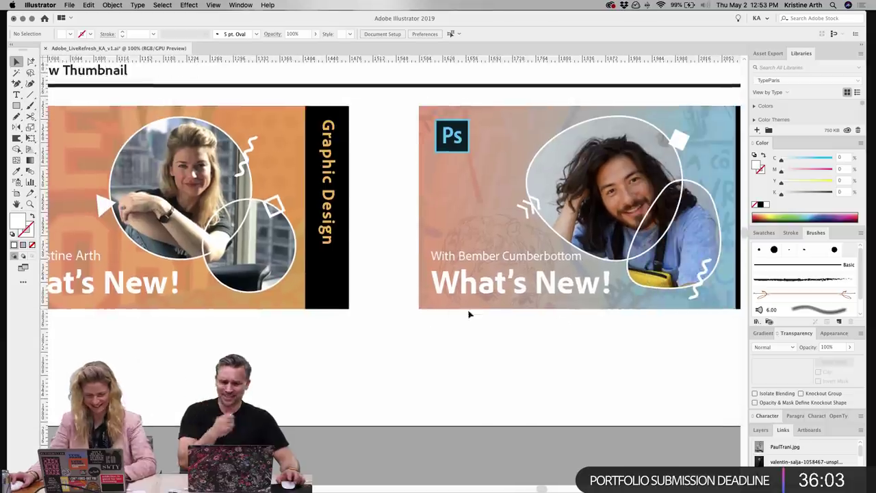
pyautogui.hscroll(10, 469, 314)
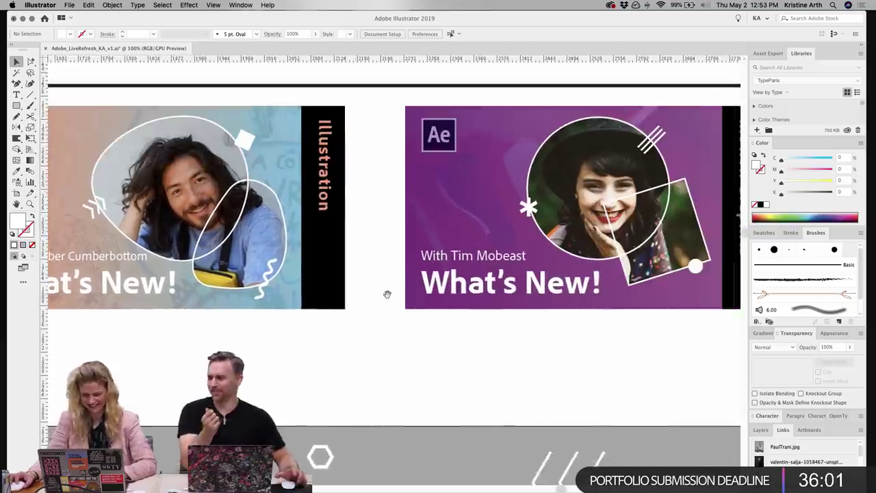
# - Gather the spare triangle, diagonal lines, diamond and hexagon and move them together to the grey area below the Photography thumbnail
pyautogui.hscroll(3, 387, 295)
pyautogui.scroll(-4, 411, 296)
pyautogui.hscroll(-3, 444, 297)
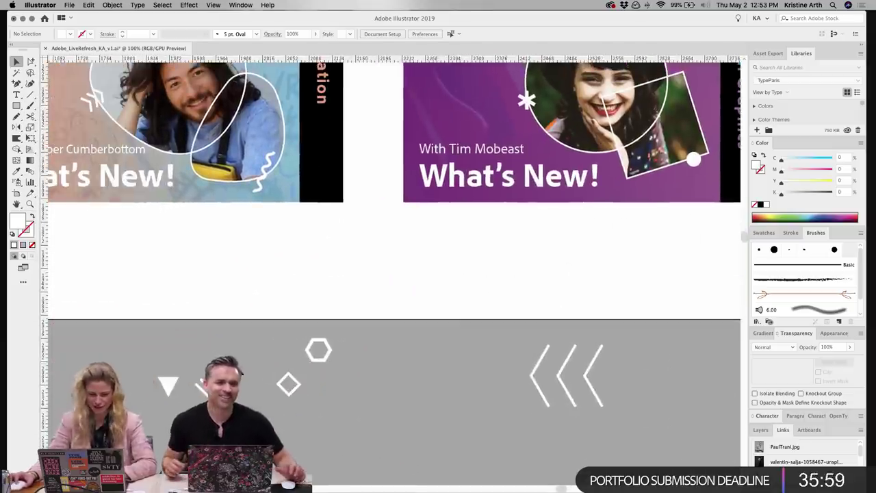
pyautogui.moveTo(168, 383); pyautogui.dragTo(248, 369)
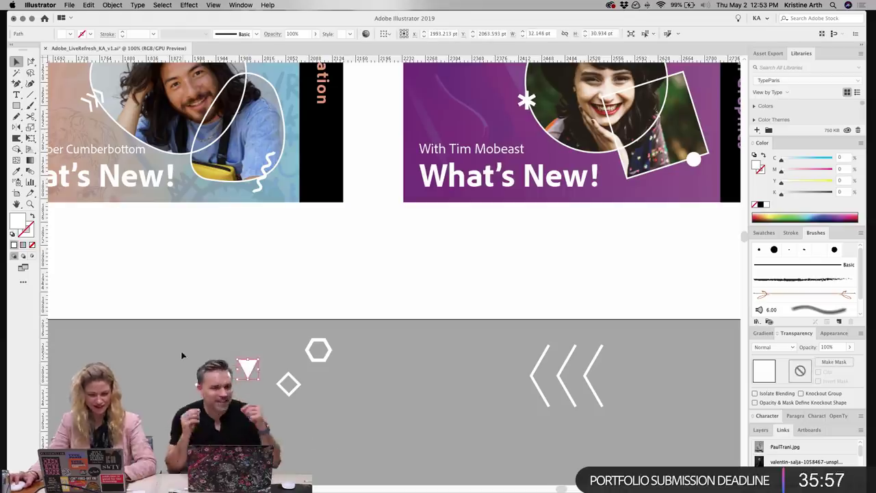
pyautogui.moveTo(181, 355); pyautogui.dragTo(329, 393)
pyautogui.press('super+minus')
pyautogui.press('super+minus')
pyautogui.moveTo(346, 296); pyautogui.dragTo(178, 386)
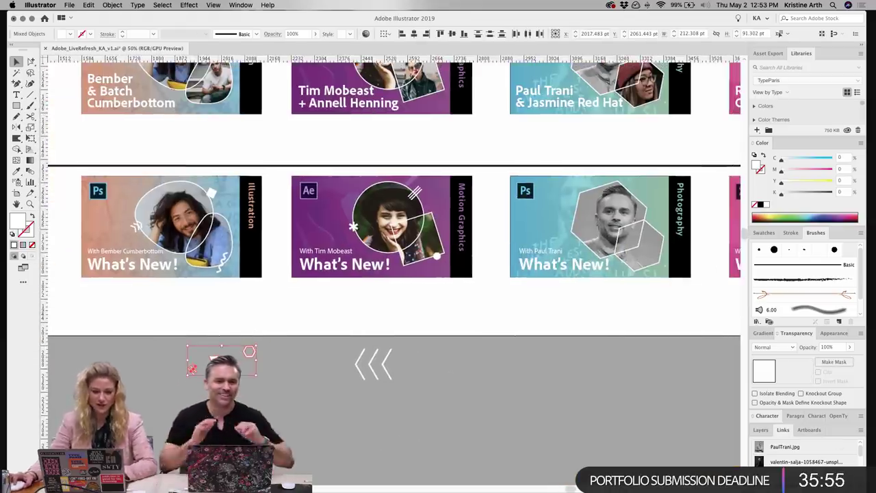
pyautogui.moveTo(217, 361); pyautogui.dragTo(578, 345)
# - Place the small white hexagon on the smaller portrait outline's lower-right corner on the Photography thumbnail
pyautogui.moveTo(610, 305); pyautogui.dragTo(432, 336)
pyautogui.click(417, 357)
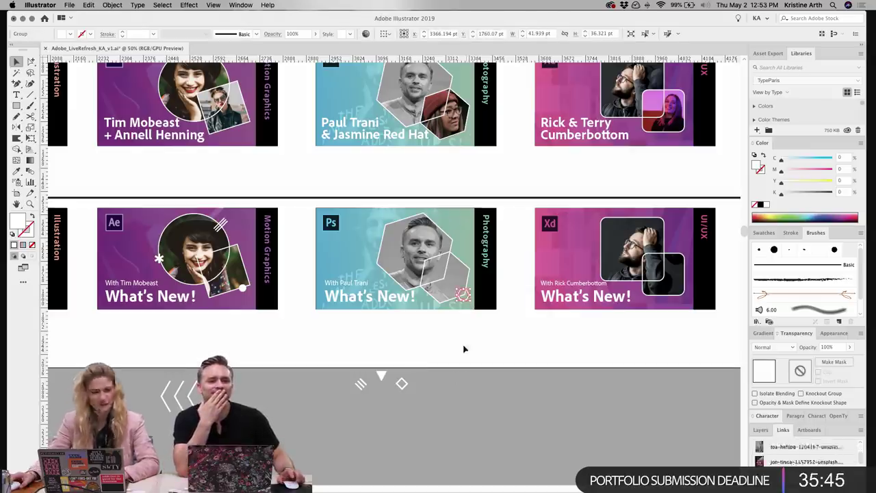
pyautogui.scroll(1, 411, 370)
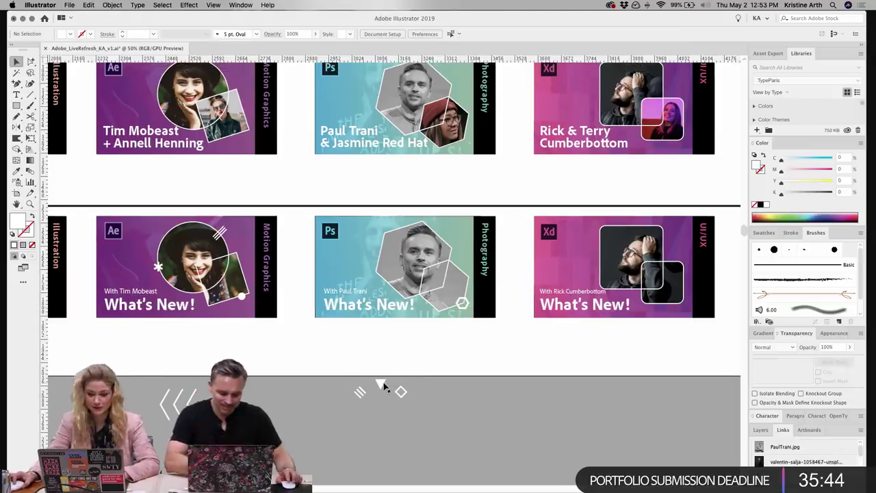
# - Place the white triangle on the large hexagonal portrait outline's upper-right edge on the Photography thumbnail and rotate it
pyautogui.click(446, 237)
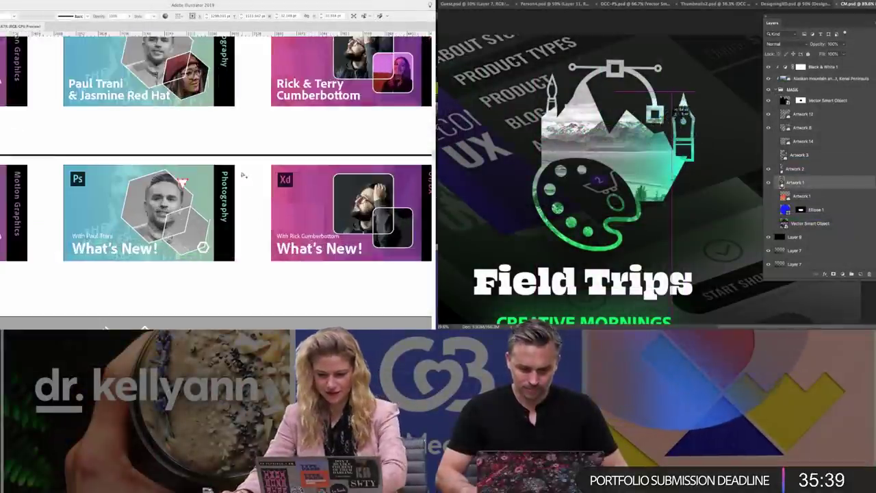
pyautogui.hotkey('ctrl', '=')
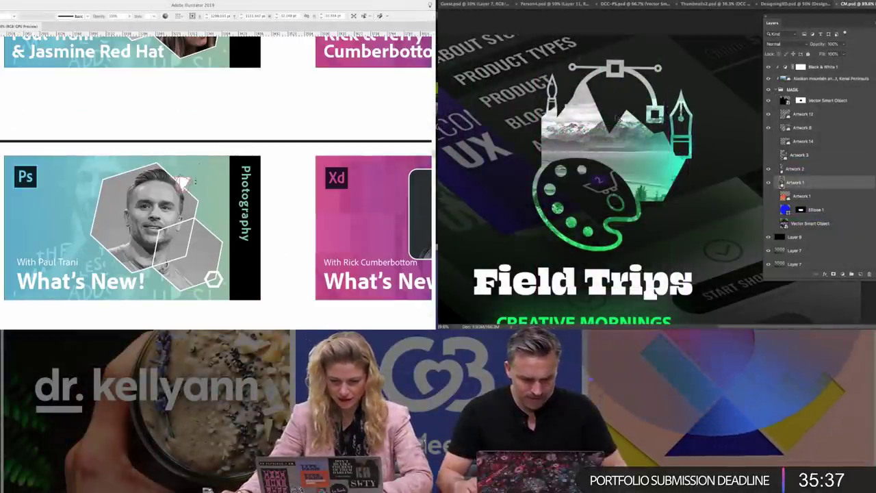
pyautogui.moveTo(196, 181); pyautogui.dragTo(194, 189)
pyautogui.click(253, 98)
pyautogui.scroll(-2, 255, 96)
pyautogui.hscroll(-2, 254, 96)
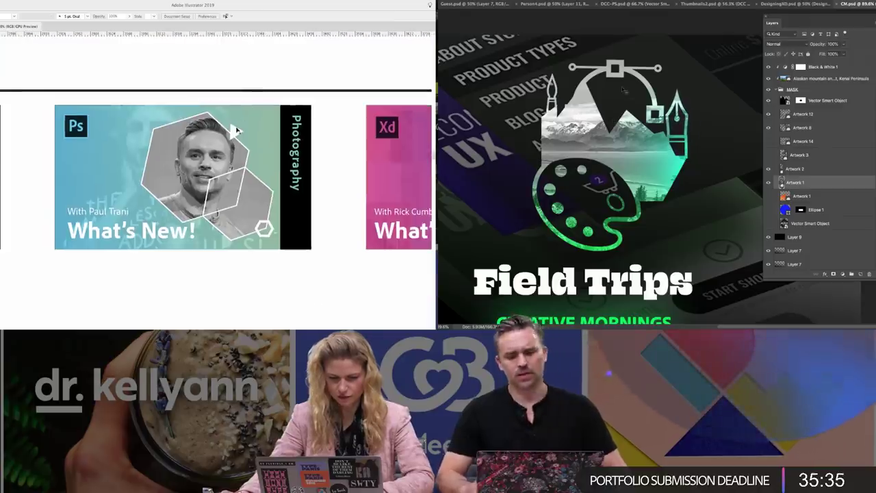
# - Delete the white asterisk beside the circular portrait on the Motion Graphics thumbnail, and select the MASK group in the Field Trips document in Photoshop
pyautogui.scroll(-5, 279, 281)
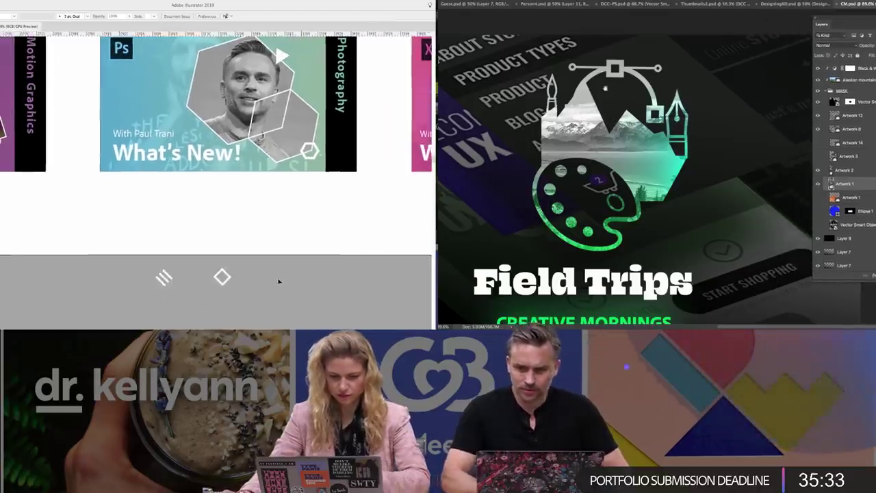
pyautogui.hotkey('ctrl', '-')
pyautogui.moveTo(605, 89); pyautogui.dragTo(662, 49)
pyautogui.hscroll(-5, 278, 281)
pyautogui.scroll(1, 279, 280)
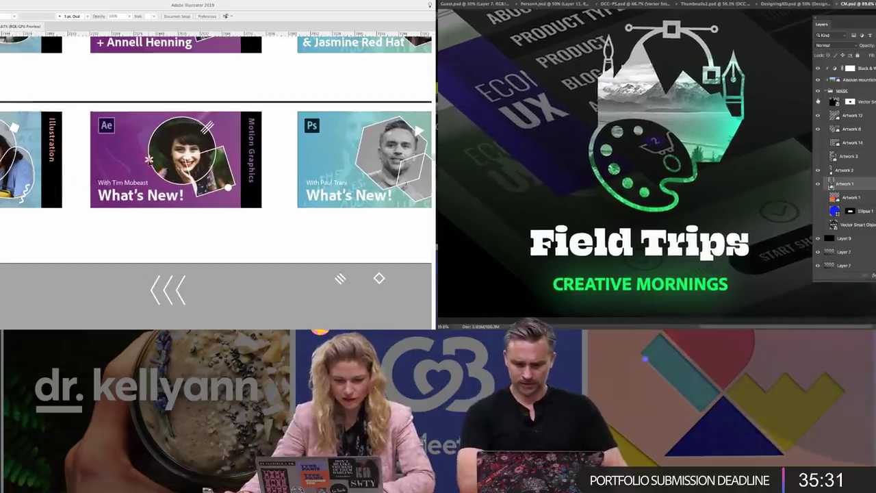
pyautogui.click(149, 161)
pyautogui.click(842, 91)
pyautogui.press('Delete')
pyautogui.hscroll(-4, 122, 139)
# - Shift the MASK group slightly up and left above the Field Trips title, and place the white squiggle beside the Photography thumbnail's hexagonal portrait
pyautogui.moveTo(703, 115); pyautogui.dragTo(687, 112)
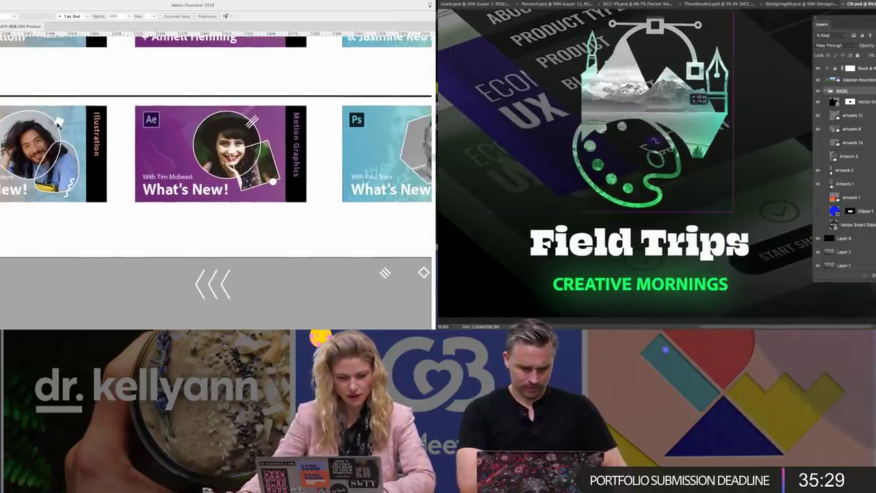
pyautogui.hotkey('ctrl', 'z')
pyautogui.click(835, 103)
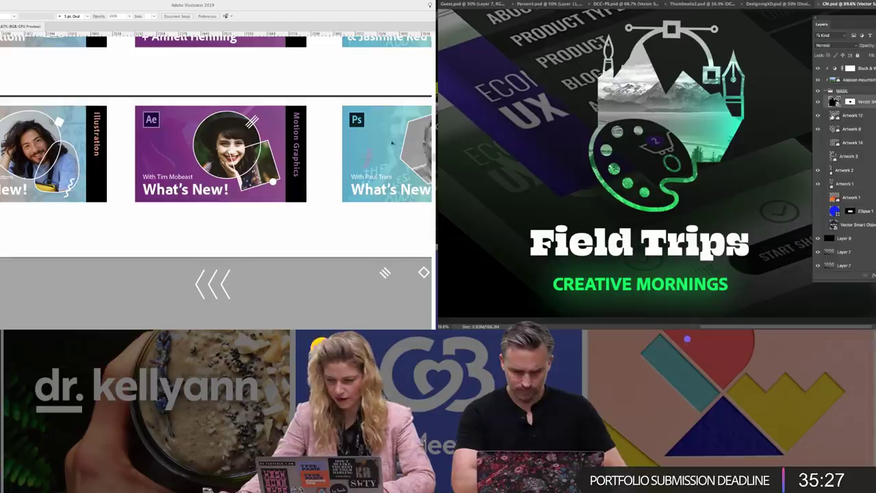
pyautogui.click(403, 135)
pyautogui.click(842, 92)
pyautogui.hscroll(5, 403, 135)
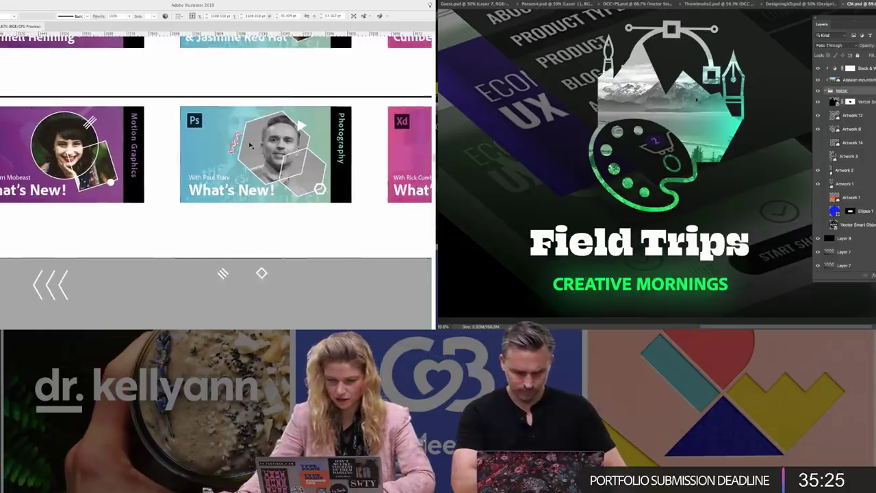
pyautogui.moveTo(667, 102); pyautogui.dragTo(634, 108)
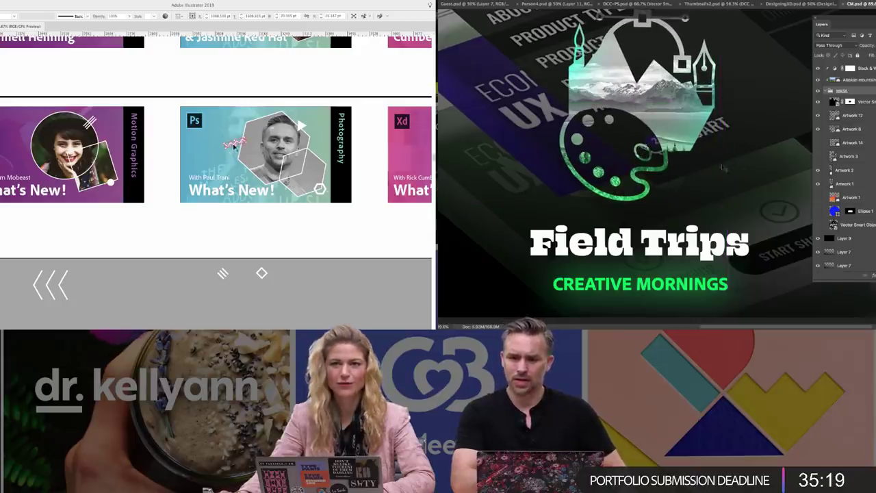
pyautogui.click(834, 102)
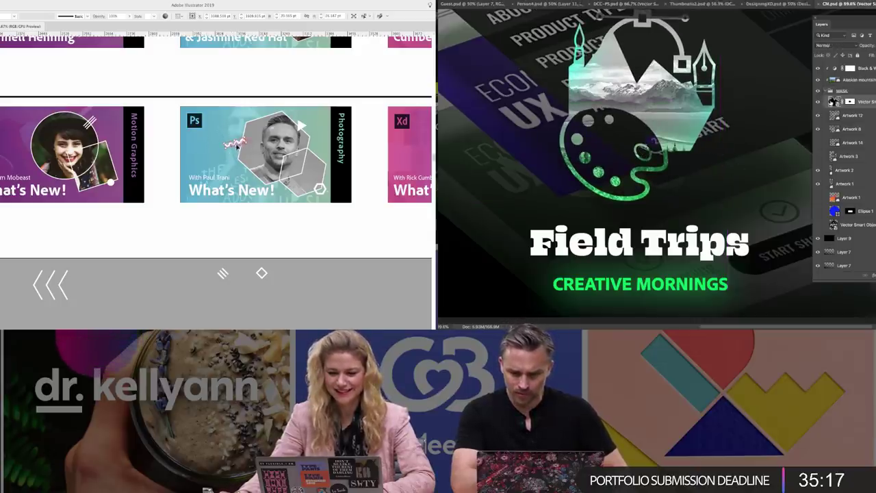
pyautogui.moveTo(239, 144); pyautogui.dragTo(243, 146)
# - Move the spare chevrons, diagonal lines and diamond together to the grey area below the UI/UX thumbnail
pyautogui.click(357, 249)
pyautogui.moveTo(366, 250)
pyautogui.mouseDown()
pyautogui.moveTo(246, 245)
pyautogui.moveTo(296, 238)
pyautogui.moveTo(55, 252)
pyautogui.moveTo(2, 274)
pyautogui.mouseUp()
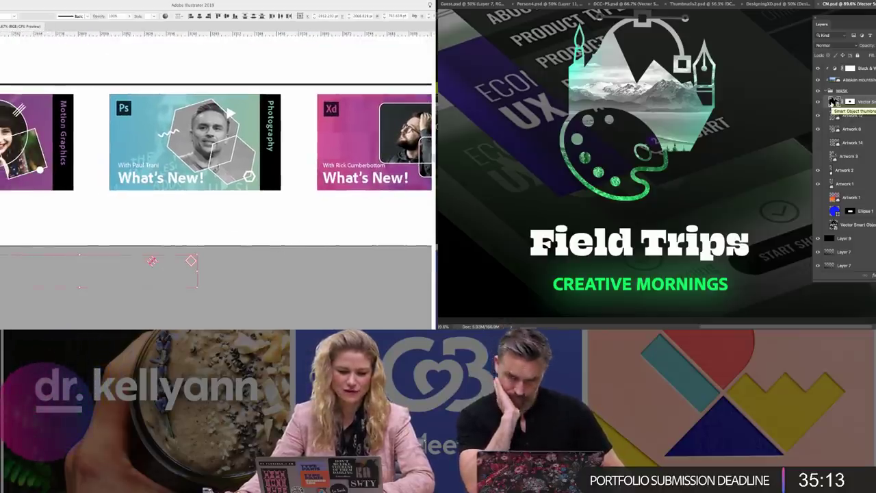
pyautogui.hscroll(3, 210, 231)
pyautogui.hscroll(3, 210, 232)
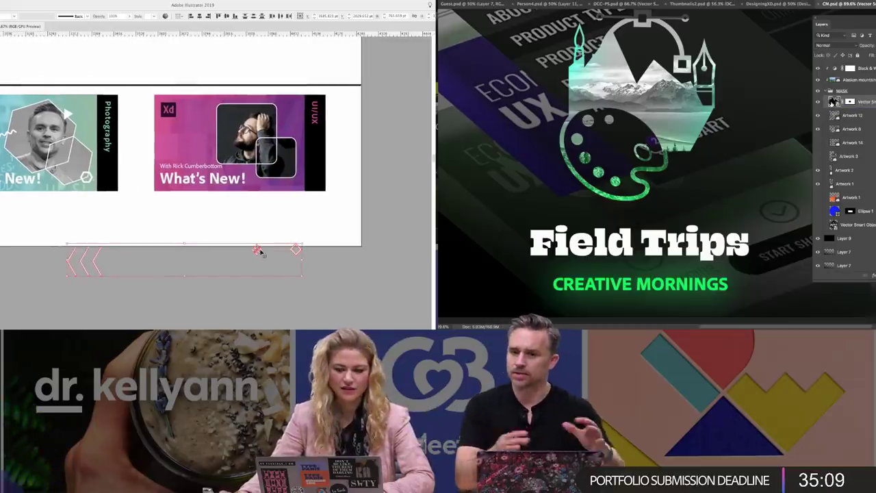
pyautogui.click(264, 233)
pyautogui.hscroll(1, 266, 229)
pyautogui.hscroll(1, 267, 229)
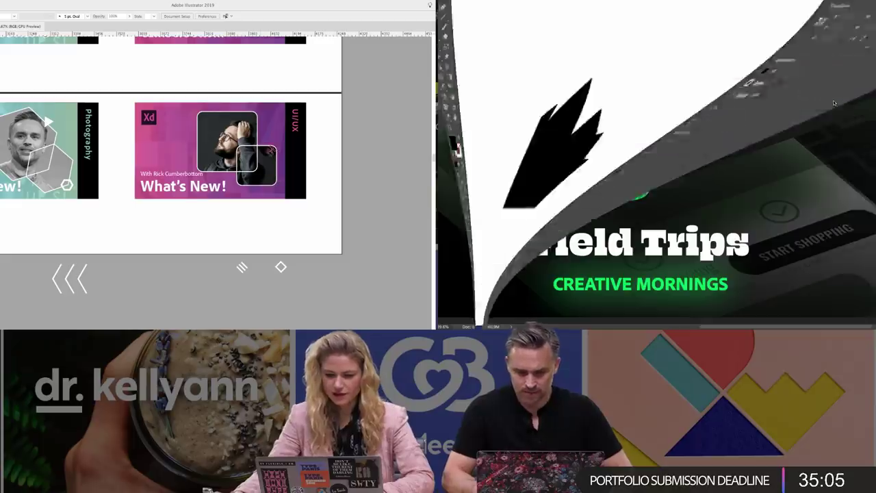
# - Place the diagonal lines on the larger UI/UX portrait's upper-right edge, and paste the smart object's mountain artwork into the Field Trips document as a shape layer
pyautogui.click(260, 127)
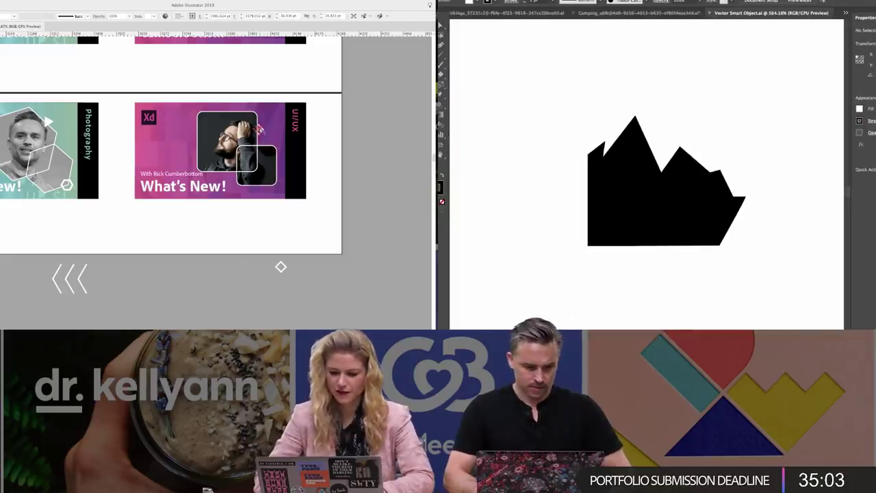
pyautogui.moveTo(796, 292); pyautogui.dragTo(793, 290)
pyautogui.press('a')
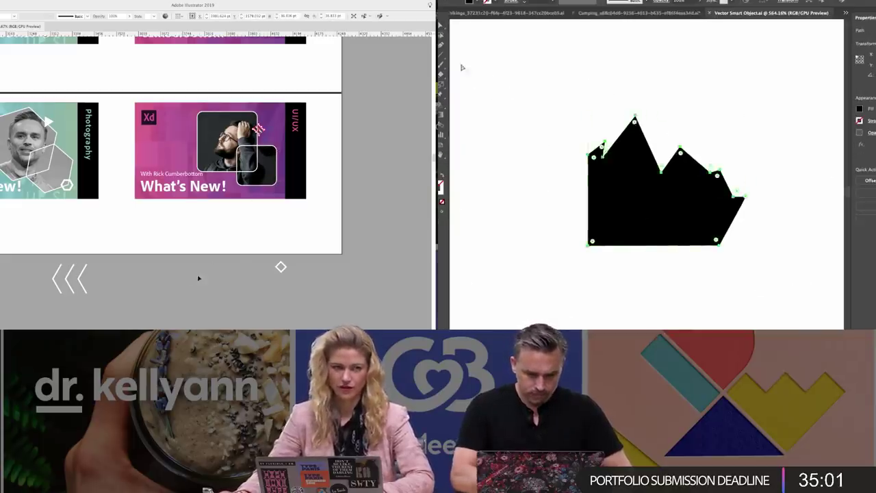
pyautogui.press('v')
pyautogui.press('c')
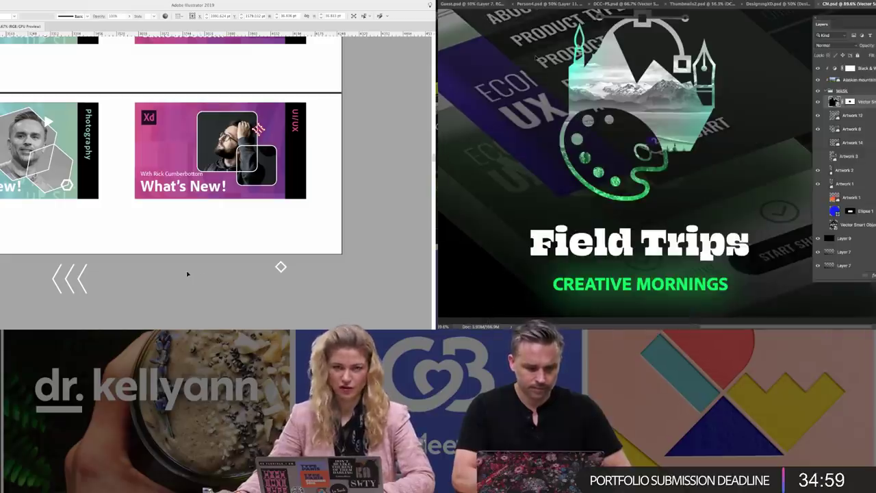
pyautogui.click(197, 259)
pyautogui.press('super+v')
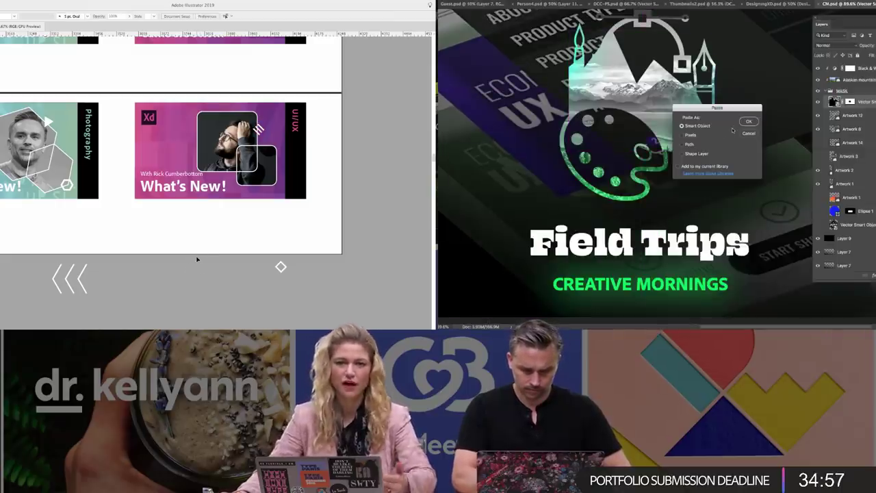
pyautogui.click(750, 122)
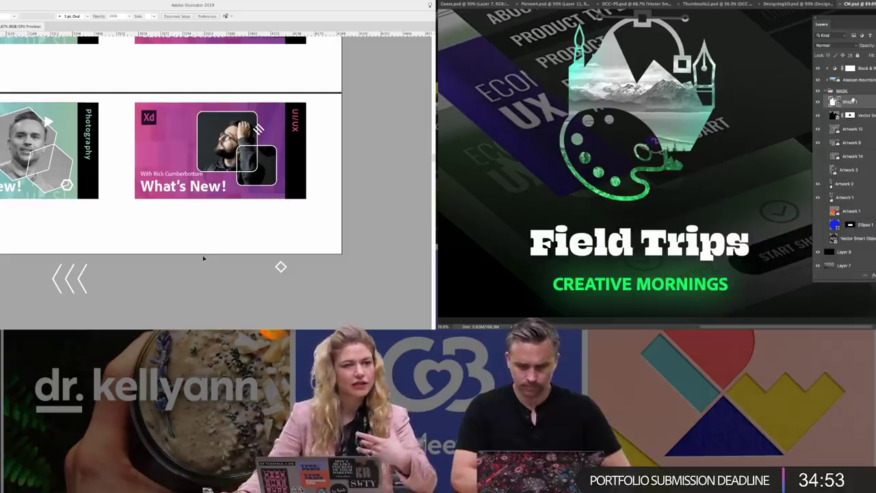
# - Enlarge the pasted mountain shape to roughly the logo's width, and move the spare chevrons directly beneath the UI/UX thumbnail
pyautogui.moveTo(541, 83); pyautogui.dragTo(639, 102)
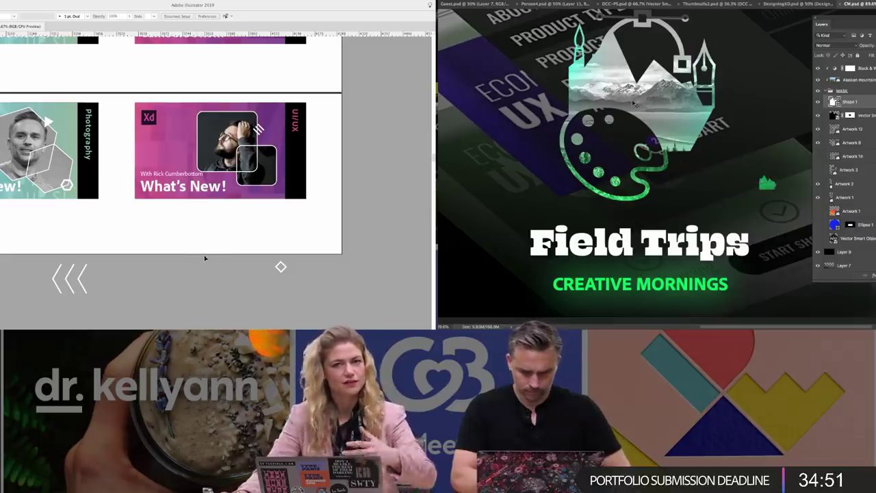
pyautogui.press('super+t')
pyautogui.moveTo(200, 233); pyautogui.dragTo(203, 242)
pyautogui.moveTo(760, 176); pyautogui.dragTo(641, 61)
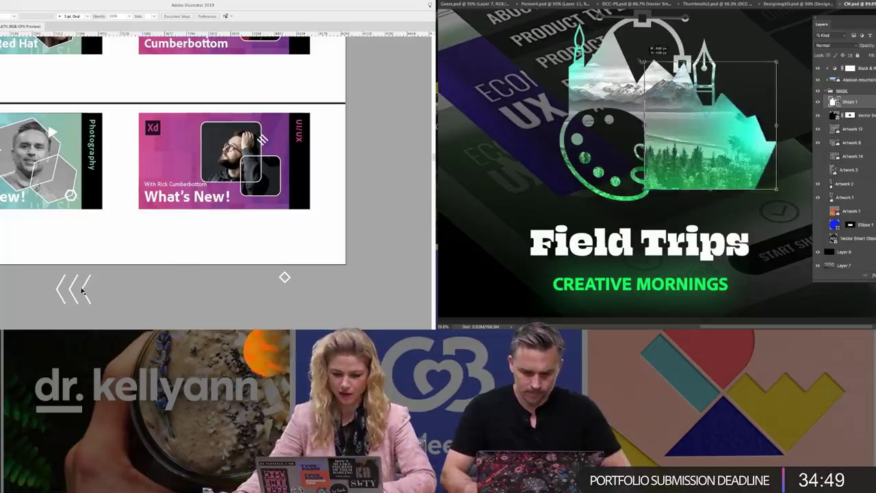
pyautogui.moveTo(82, 291); pyautogui.dragTo(212, 283)
pyautogui.moveTo(641, 61); pyautogui.dragTo(596, 56)
pyautogui.moveTo(211, 283); pyautogui.dragTo(212, 284)
pyautogui.moveTo(597, 56)
pyautogui.mouseDown()
pyautogui.moveTo(639, 70)
pyautogui.moveTo(608, 51)
pyautogui.mouseUp()
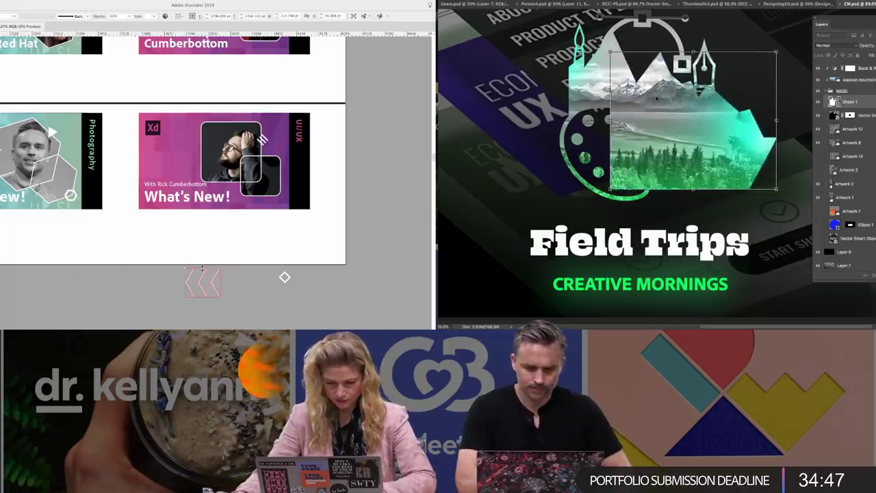
# - Position the enlarged mountain shape over the logo's peaks, and shrink, rotate and place the chevrons on the larger UI/UX portrait's left edge
pyautogui.moveTo(656, 98); pyautogui.dragTo(761, 137)
pyautogui.moveTo(219, 268); pyautogui.dragTo(213, 275)
pyautogui.moveTo(862, 26); pyautogui.dragTo(875, 28)
pyautogui.moveTo(214, 274); pyautogui.dragTo(212, 291)
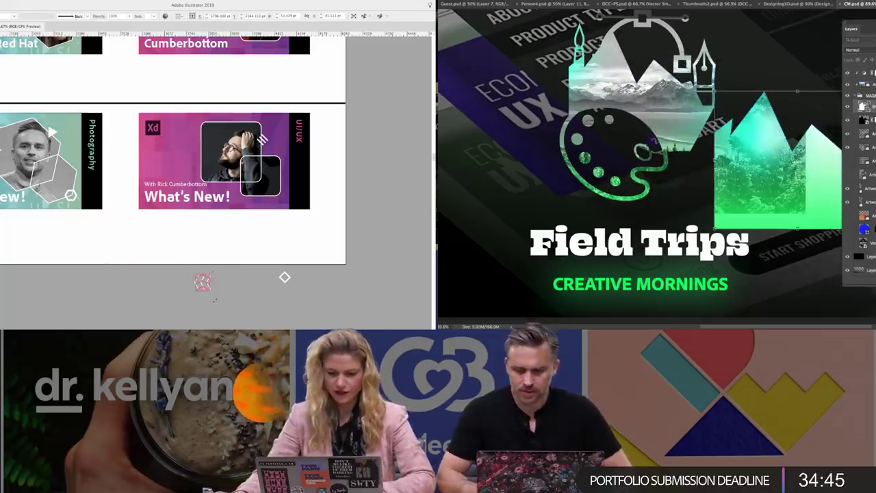
pyautogui.moveTo(875, 28); pyautogui.dragTo(875, 29)
pyautogui.click(219, 293)
pyautogui.moveTo(788, 160); pyautogui.dragTo(636, 101)
pyautogui.moveTo(204, 283); pyautogui.dragTo(202, 153)
pyautogui.press('Return')
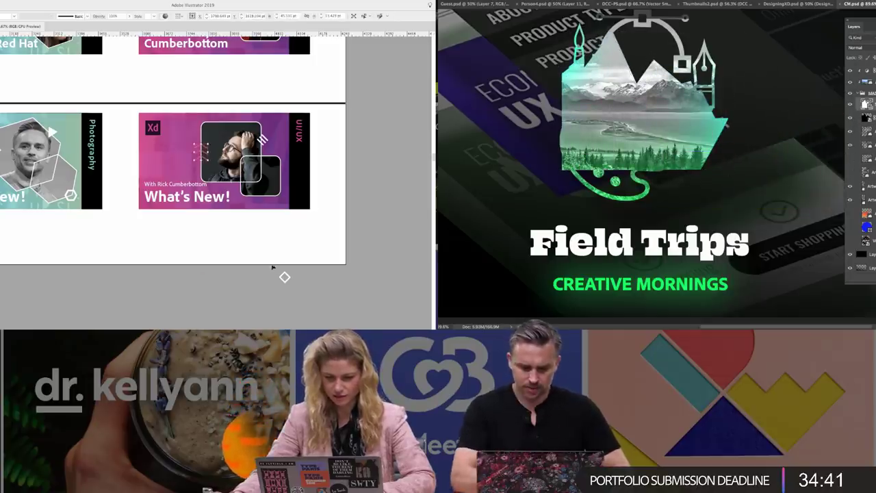
pyautogui.click(252, 256)
# - Place the white diamond on the smaller portrait frame's lower-right corner on the UI/UX thumbnail
pyautogui.hscroll(1, 292, 247)
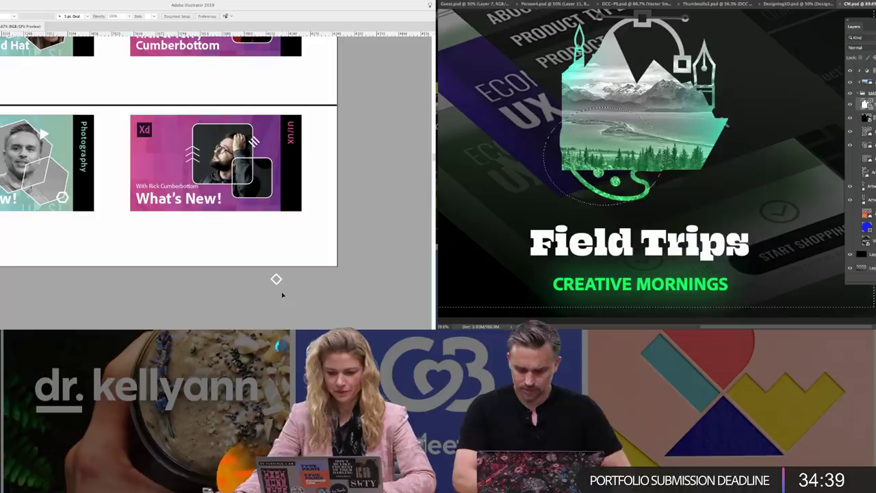
pyautogui.moveTo(278, 287); pyautogui.dragTo(270, 198)
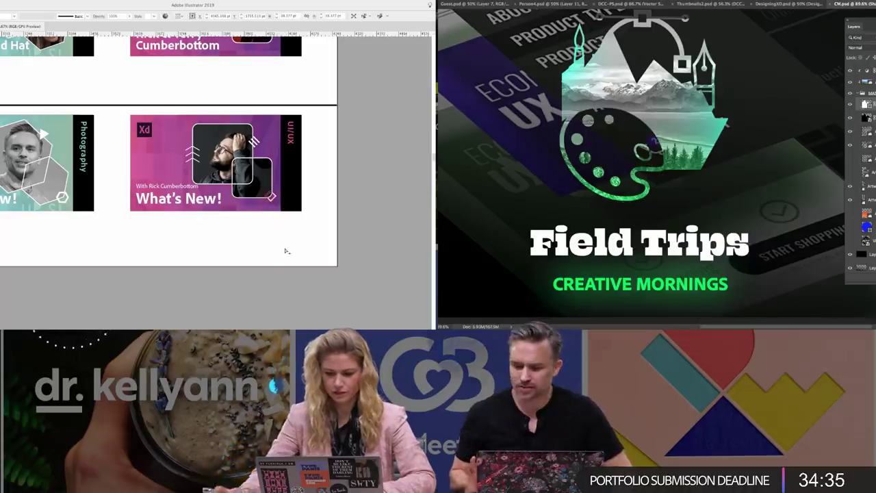
pyautogui.moveTo(875, 30); pyautogui.dragTo(855, 33)
pyautogui.click(231, 258)
# - Examine the decorative shapes around the portraits on the UI/UX, Photography, Motion Graphics and Illustration thumbnails
pyautogui.moveTo(219, 256); pyautogui.dragTo(143, 231)
pyautogui.press('super+equal')
pyautogui.press('super+equal')
pyautogui.moveTo(10, 217); pyautogui.dragTo(149, 219)
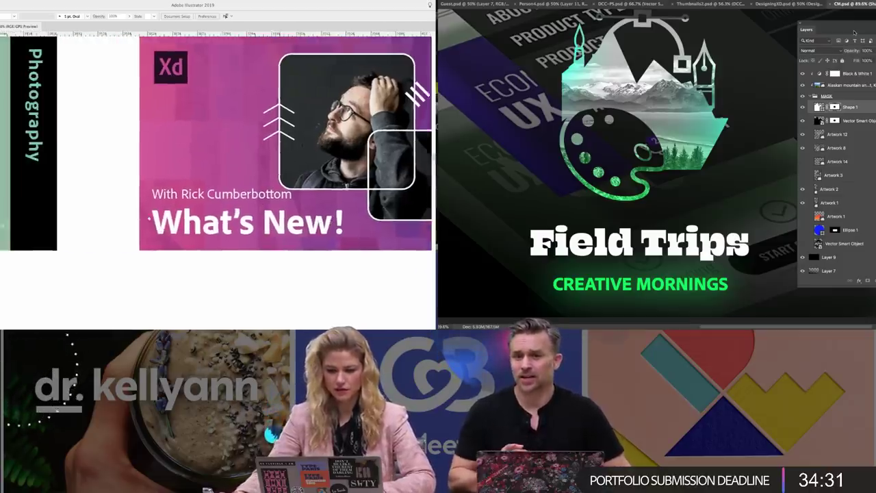
pyautogui.hscroll(-10, 217, 164)
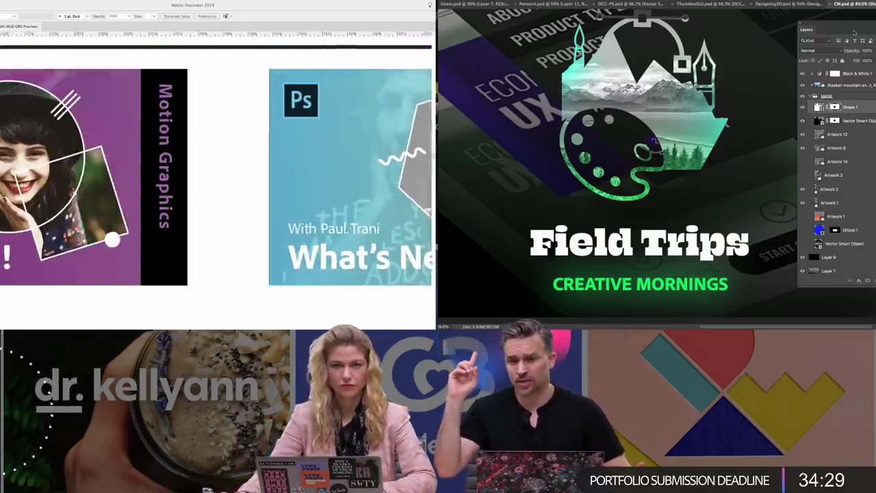
pyautogui.hscroll(-6, 217, 176)
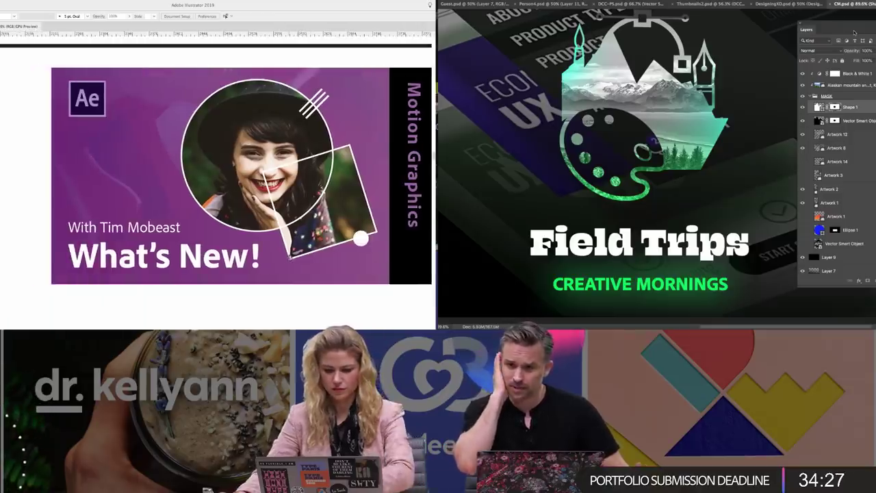
pyautogui.scroll(-3, 270, 211)
pyautogui.hscroll(-8, 270, 210)
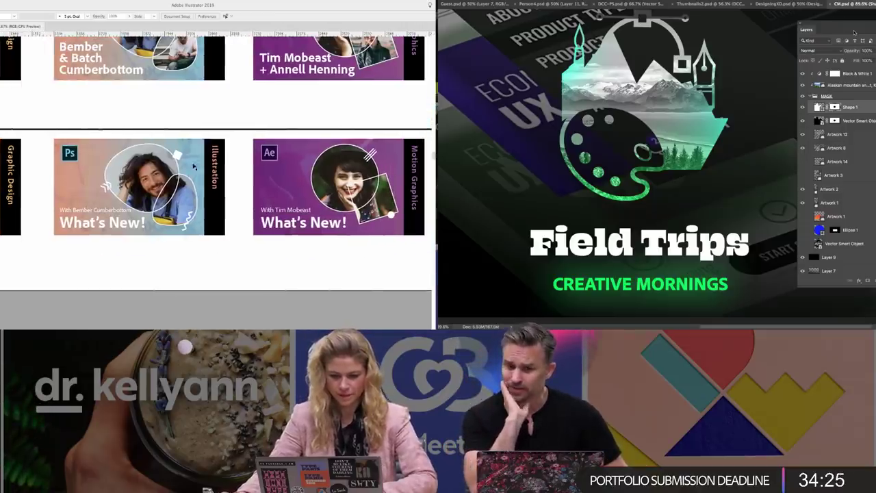
# - Copy the white square from the Illustration thumbnail to the circular portrait's left edge on the Motion Graphics thumbnail
pyautogui.moveTo(853, 30); pyautogui.dragTo(823, 27)
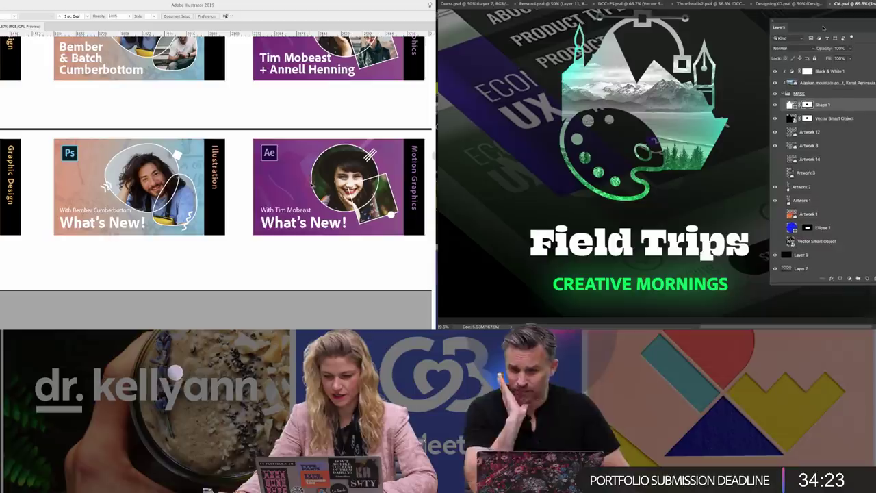
pyautogui.click(317, 279)
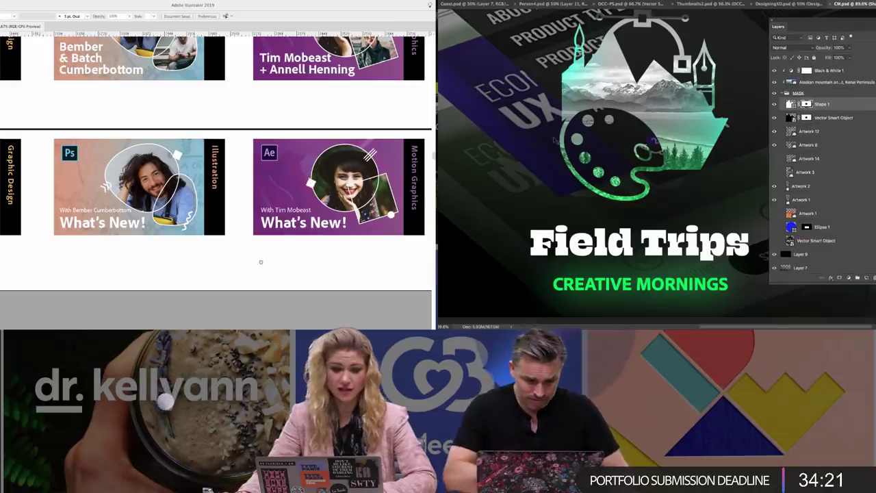
pyautogui.hscroll(-3, 271, 250)
pyautogui.hscroll(5, 233, 241)
pyautogui.press('super+=')
# - Delete the masked Vector Smart Object layer beneath Shape 1 in the MASK group, and select the Shape 1 layer
pyautogui.click(834, 120)
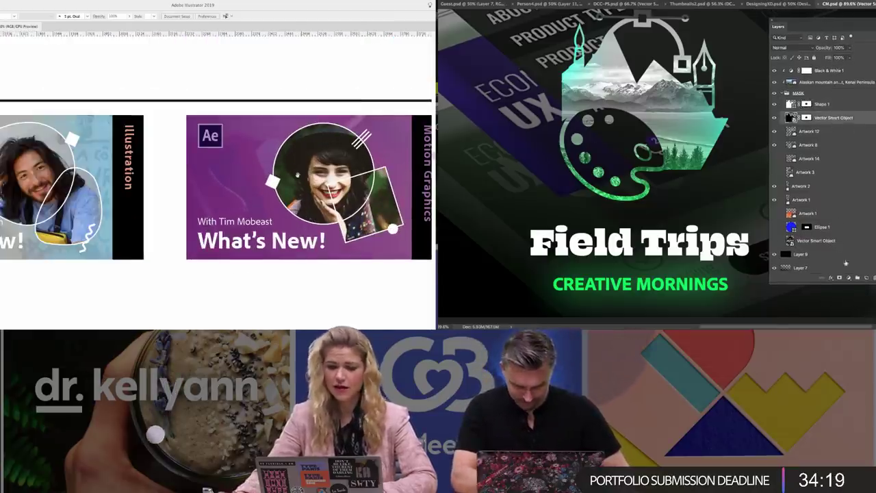
pyautogui.hscroll(2, 182, 241)
pyautogui.click(875, 278)
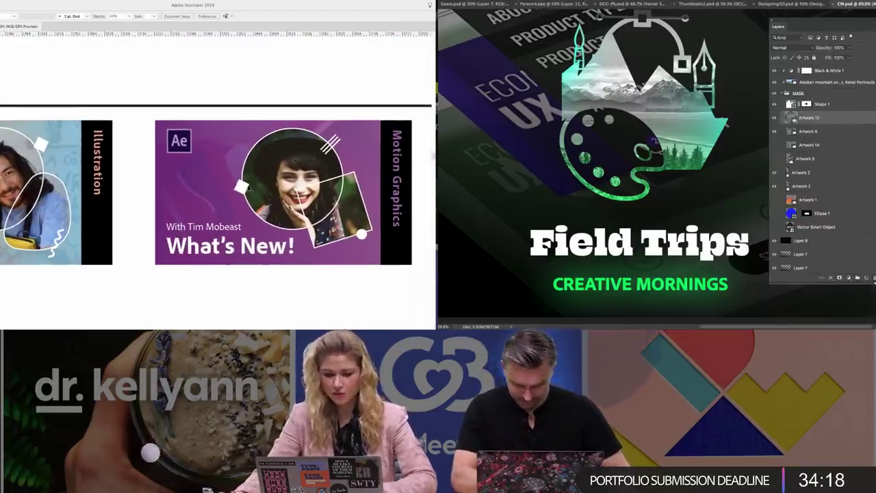
pyautogui.click(829, 107)
# - Adjust the white squiggle on the larger circular portrait's upper-right edge on the Graphic Design thumbnail
pyautogui.press('super+minus')
pyautogui.hscroll(-6, 176, 180)
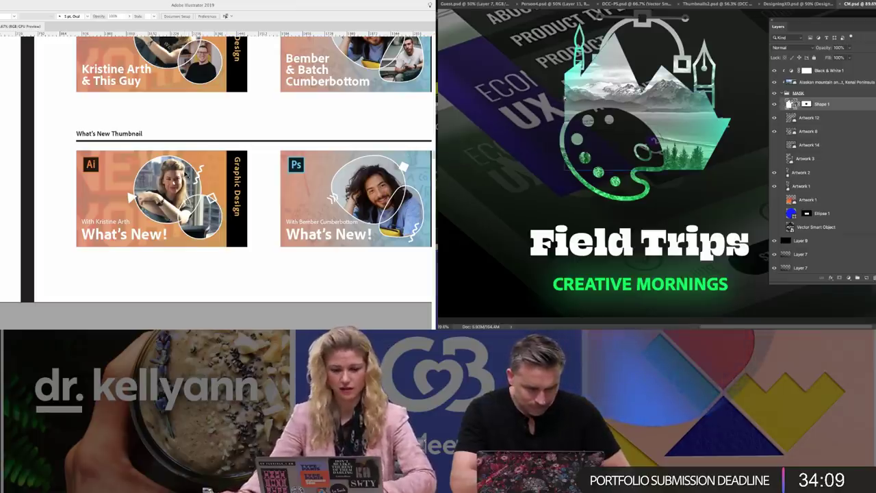
pyautogui.press('super+equal')
pyautogui.press('super+equal')
pyautogui.moveTo(212, 157)
pyautogui.mouseDown()
pyautogui.moveTo(282, 101)
pyautogui.moveTo(275, 123)
pyautogui.moveTo(283, 112)
pyautogui.mouseUp()
pyautogui.click(287, 111)
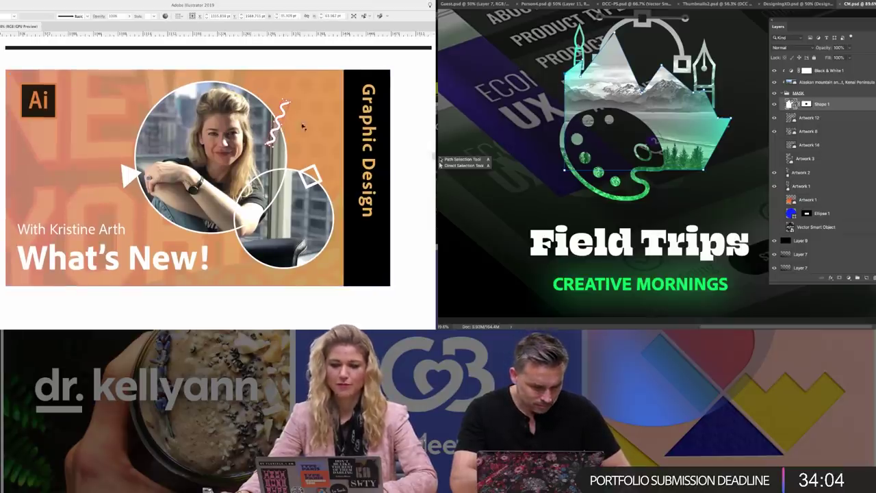
pyautogui.click(323, 326)
# - Review the Graphic Design and Illustration thumbnails up close, and compare the What's New row with the thumbnails above it
pyautogui.hscroll(2, 237, 254)
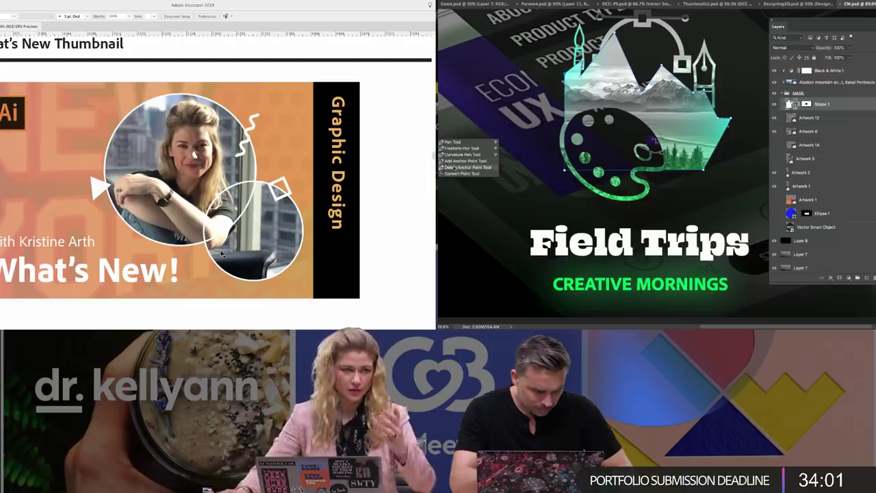
pyautogui.hotkey('ctrl', '-')
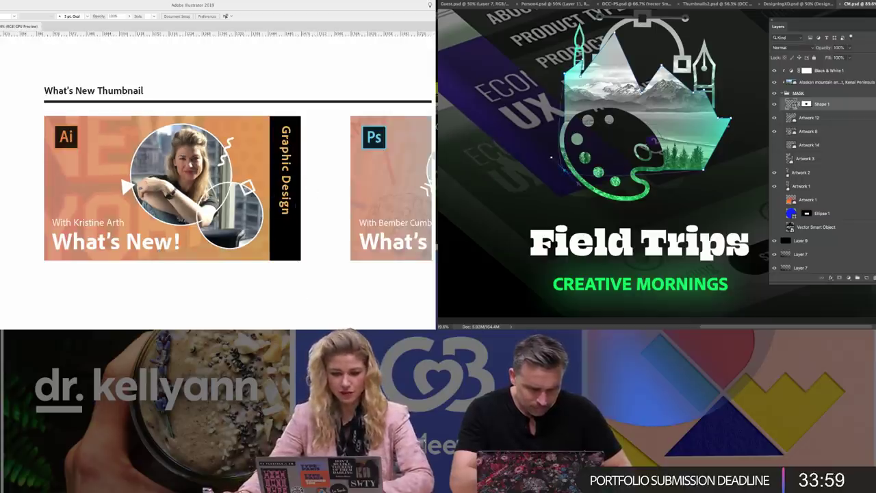
pyautogui.hscroll(2, 291, 204)
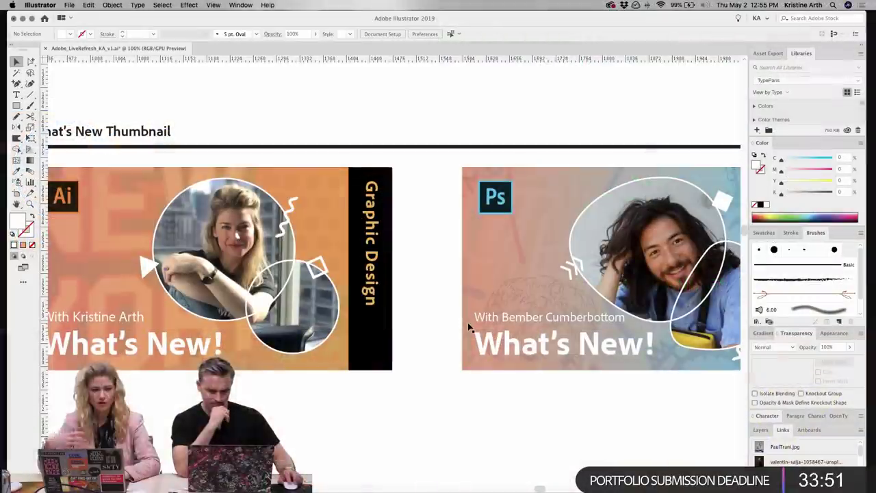
pyautogui.hscroll(10, 502, 319)
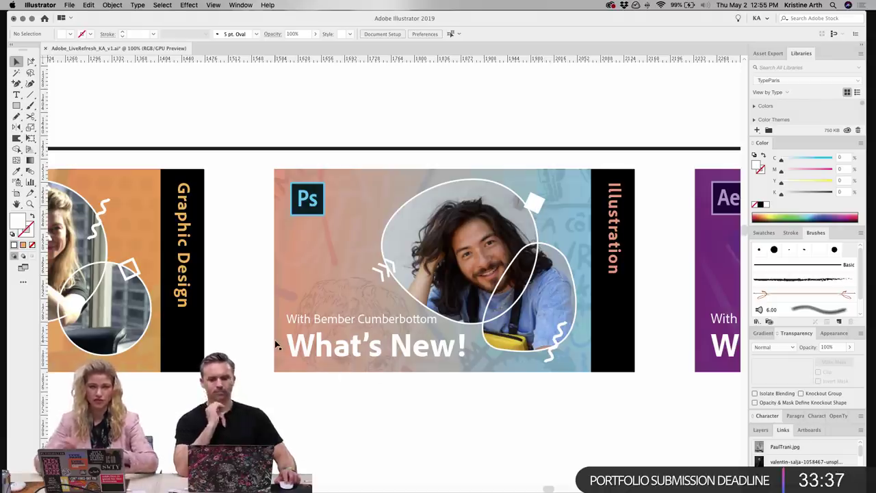
pyautogui.press('super+minus')
pyautogui.press('super+minus')
pyautogui.press('super+minus')
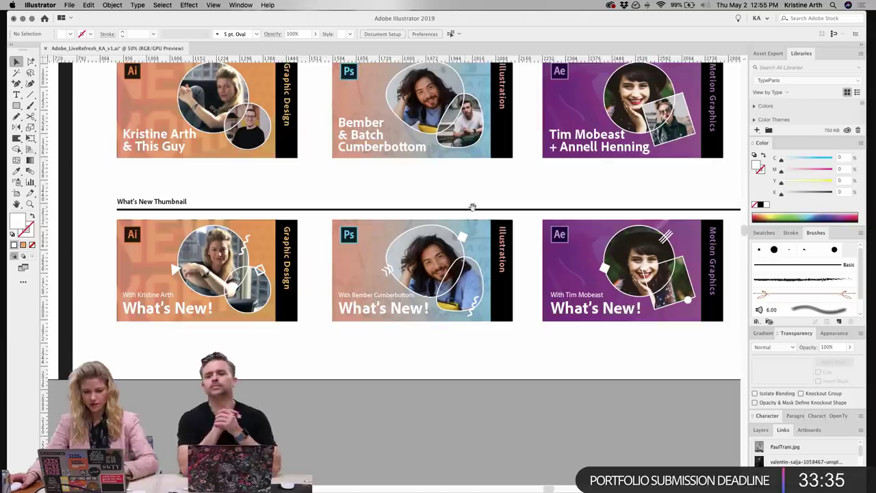
# - Compare the single-guest, double-guest and What's New thumbnail rows across all five categories on the NEW artboard
pyautogui.scroll(2, 449, 225)
pyautogui.hscroll(3, 449, 224)
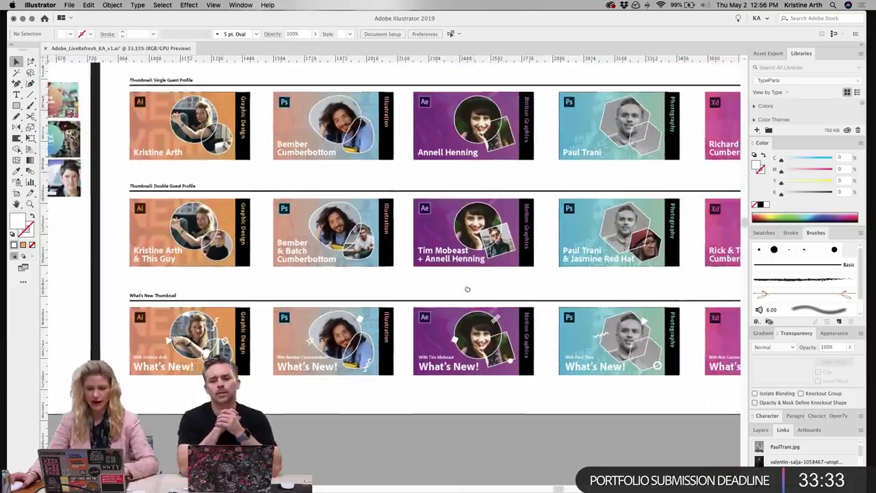
pyautogui.hscroll(2, 546, 315)
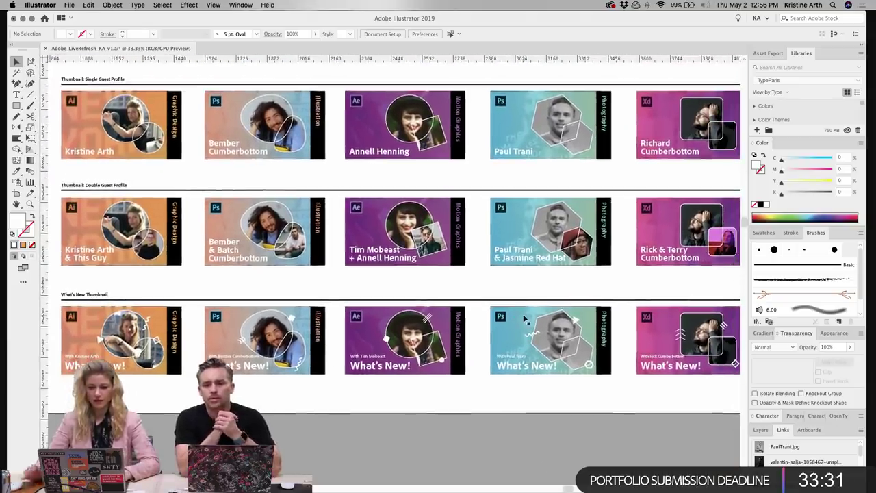
pyautogui.press('super+minus')
pyautogui.moveTo(548, 280); pyautogui.dragTo(547, 337)
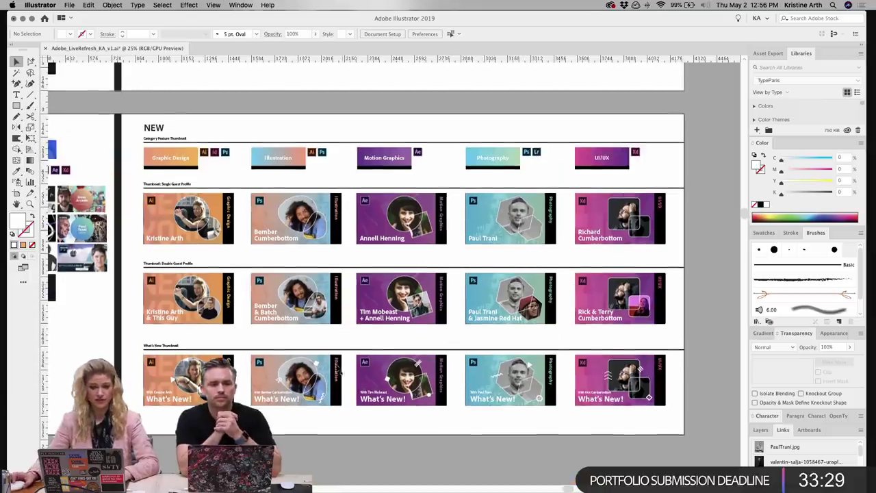
pyautogui.click(524, 298)
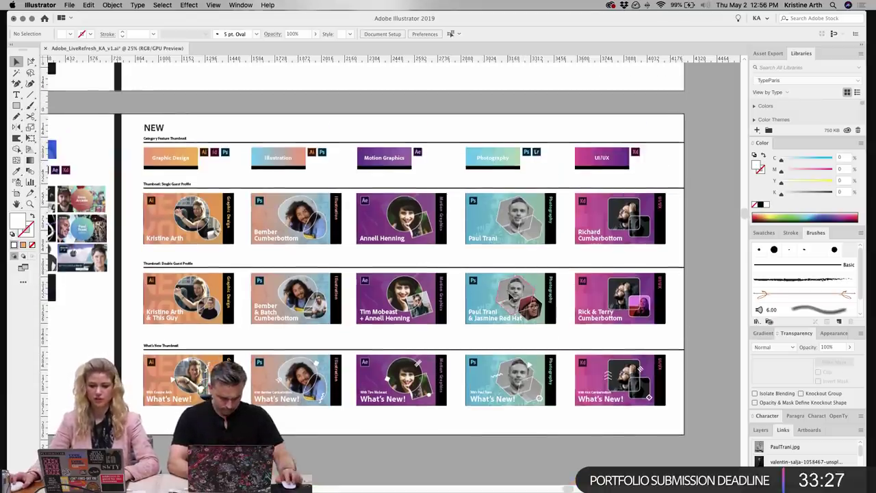
pyautogui.click(693, 304)
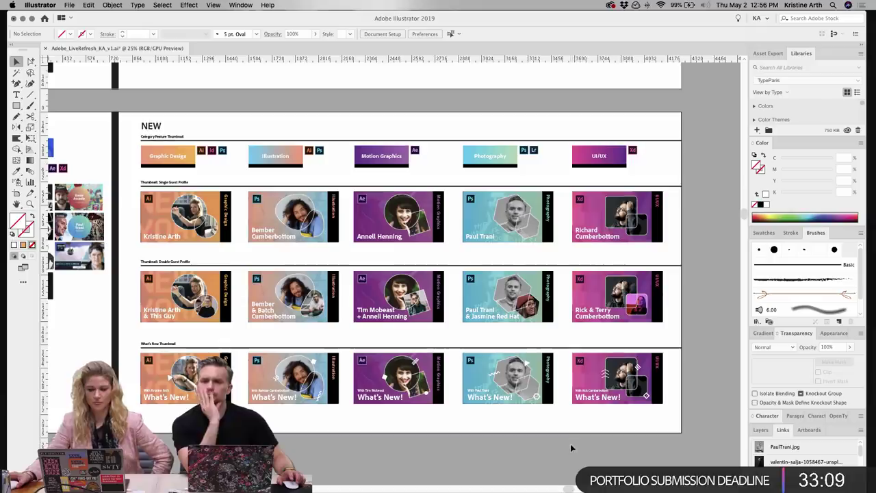
pyautogui.press('super+plus')
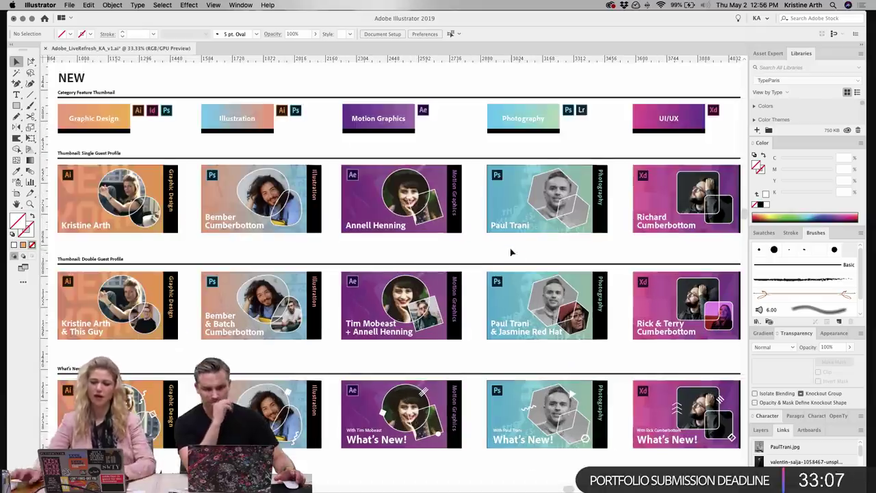
pyautogui.moveTo(508, 229); pyautogui.dragTo(426, 212)
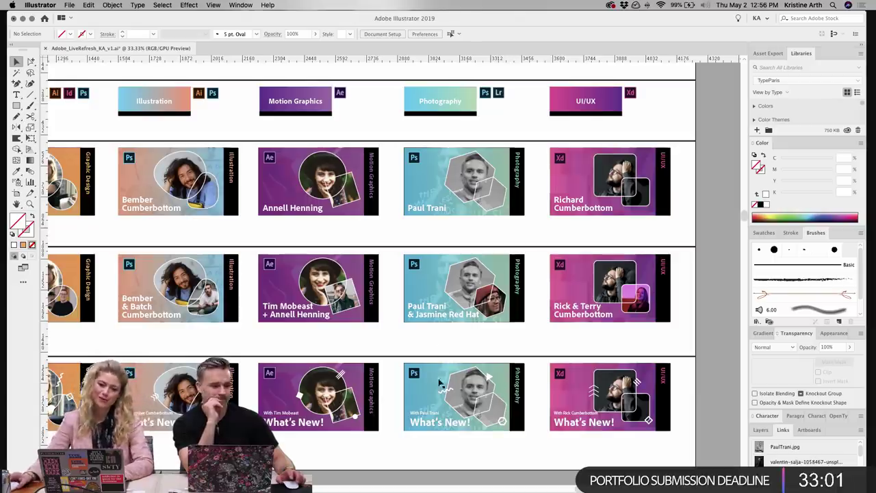
pyautogui.hscroll(-5, 408, 440)
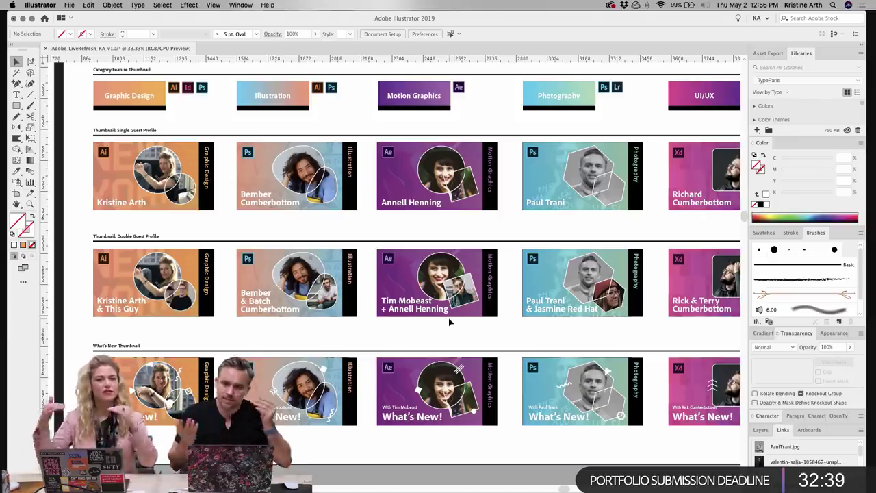
pyautogui.scroll(3, 421, 222)
pyautogui.hscroll(-2, 420, 222)
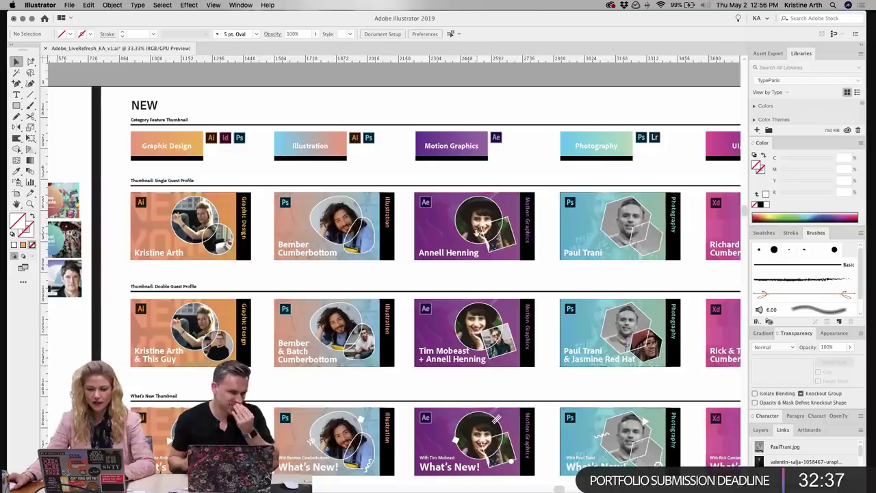
pyautogui.scroll(-1, 331, 171)
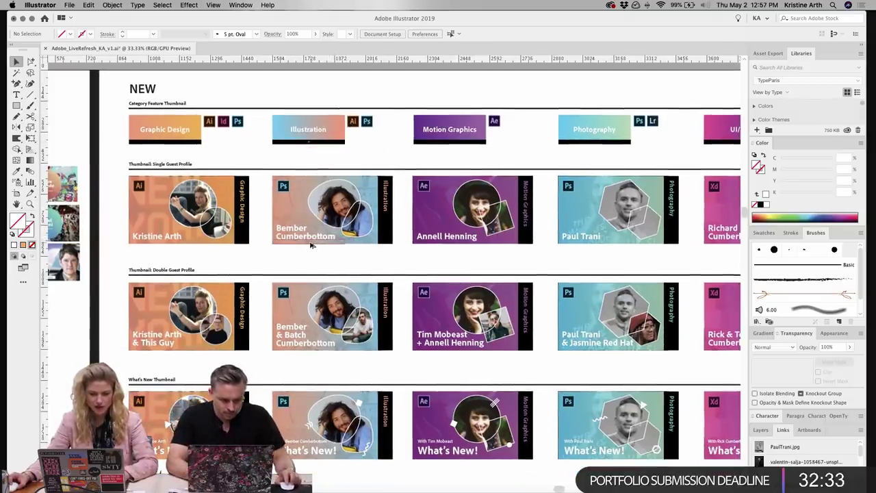
# - Try a black bar along the bottom of the Illustration single-guest thumbnail in place of its vertical black strip
pyautogui.moveTo(312, 245); pyautogui.dragTo(393, 236)
pyautogui.click(418, 222)
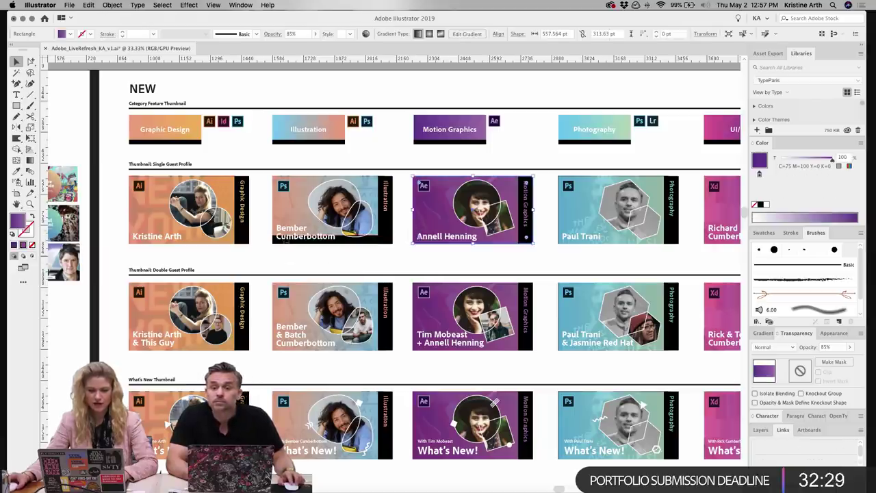
pyautogui.click(383, 213)
pyautogui.press('Delete')
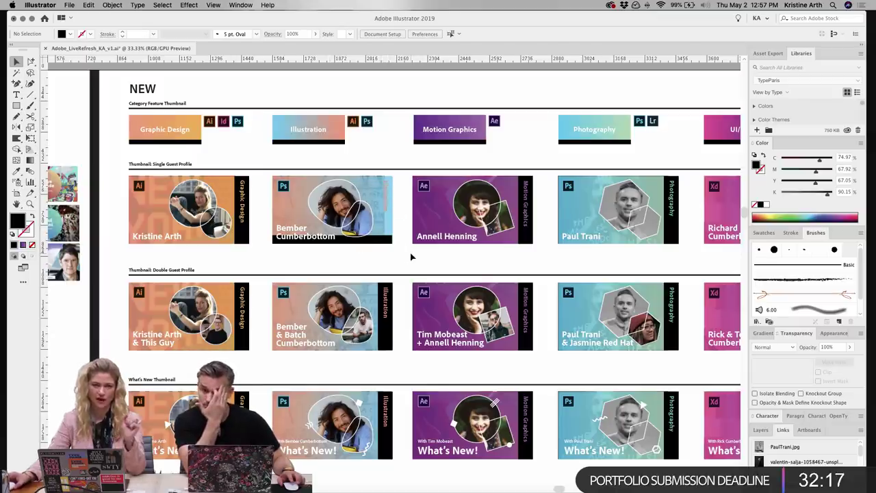
# - Undo the strip deletion and the added bottom bar on the Illustration single-guest thumbnail
pyautogui.press('super+z')
pyautogui.press('super+z')
pyautogui.press('super+z')
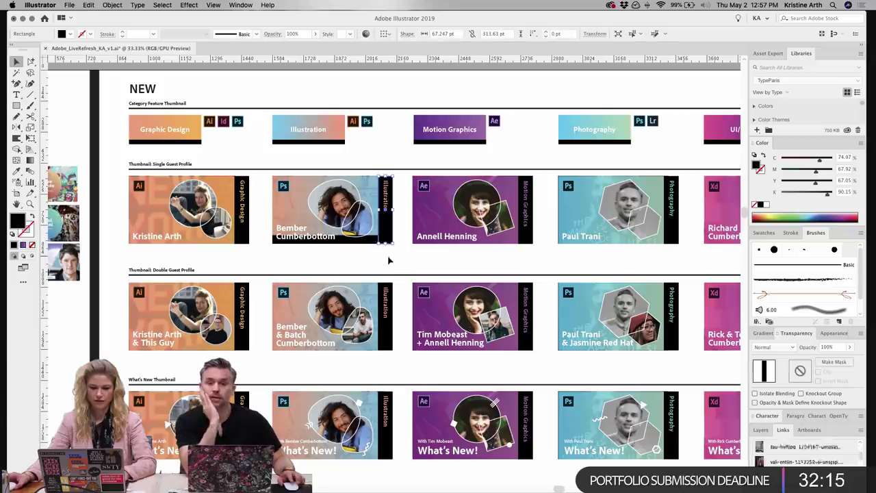
pyautogui.click(389, 261)
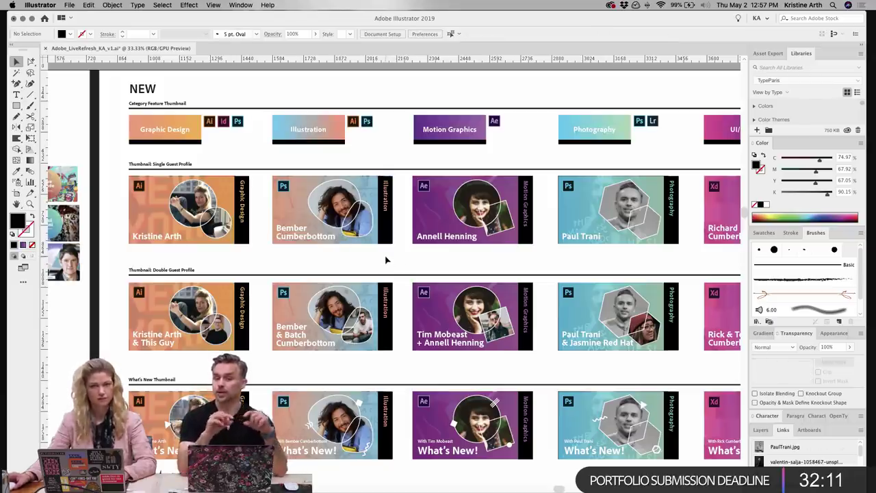
# - Redo the black bar along the bottom edge of the Illustration single-guest thumbnail, keeping the vertical strip
pyautogui.click(394, 260)
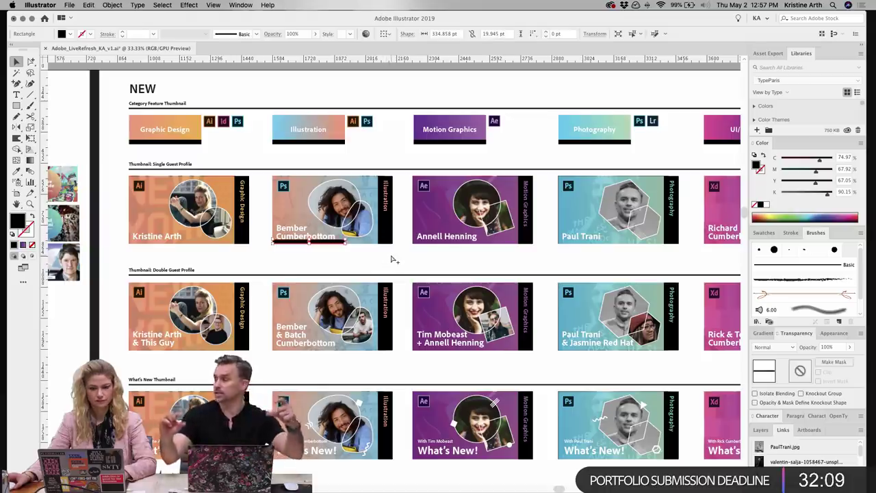
pyautogui.press('super+shift+z')
pyautogui.click(364, 260)
pyautogui.moveTo(340, 254); pyautogui.dragTo(492, 313)
pyautogui.press('super+equal')
pyautogui.press('super+equal')
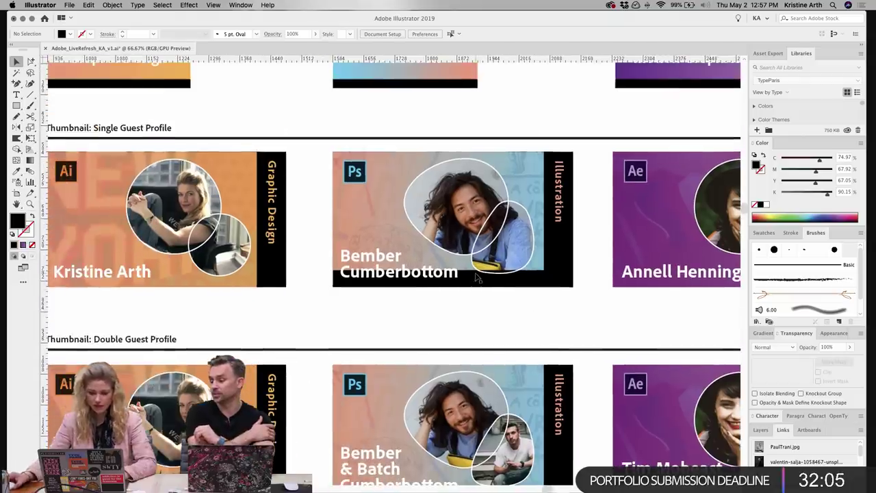
# - Try the bottom bar at a height of about 31 pt, and extend it upward behind the two-line guest name
pyautogui.click(471, 277)
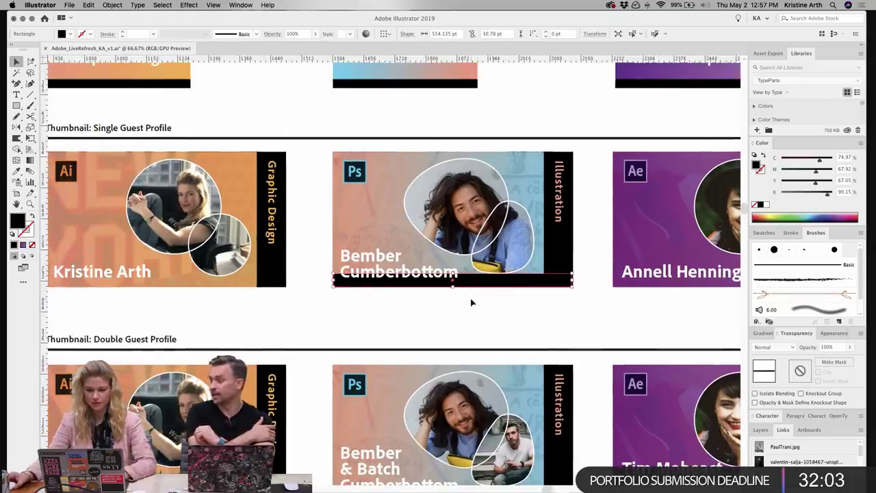
pyautogui.click(479, 298)
pyautogui.moveTo(495, 298); pyautogui.dragTo(466, 299)
pyautogui.click(409, 283)
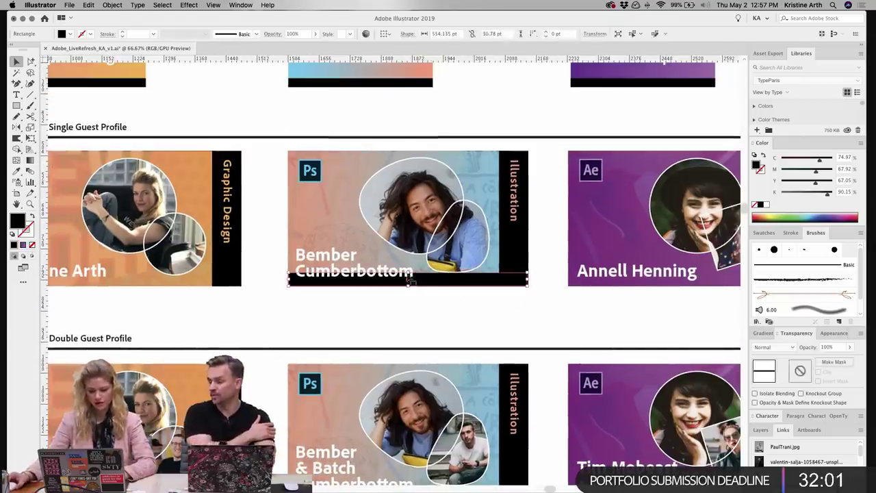
pyautogui.moveTo(408, 283); pyautogui.dragTo(408, 248)
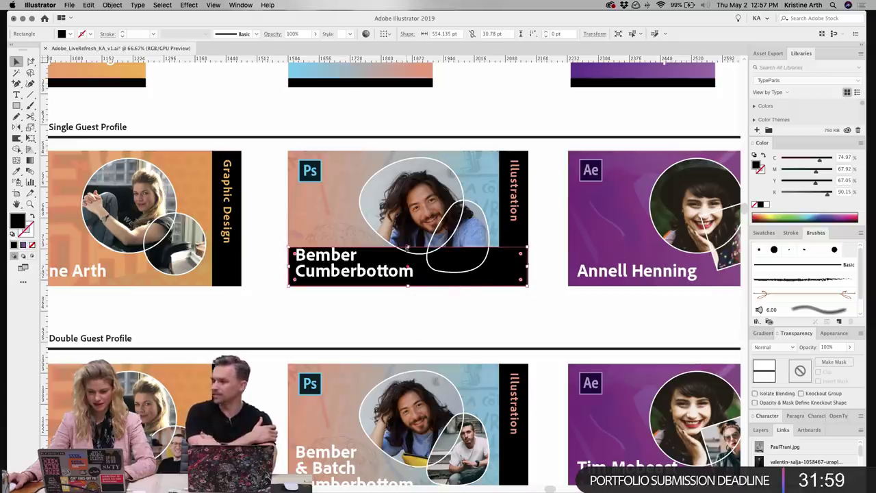
# - Undo the bottom bar's resizing and its addition to the Illustration single-guest thumbnail
pyautogui.click(431, 313)
pyautogui.press('super+z')
pyautogui.press('super+z')
pyautogui.press('super+z')
pyautogui.press('super+z')
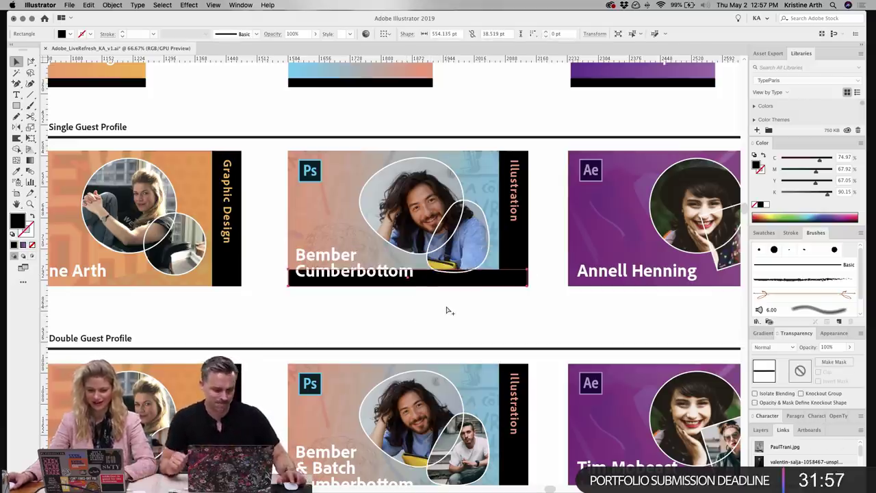
pyautogui.click(461, 313)
# - Check the whole artboard with its Current and NEW thumbnails and the shape sketches below, and save the document
pyautogui.press('super+minus')
pyautogui.press('super+minus')
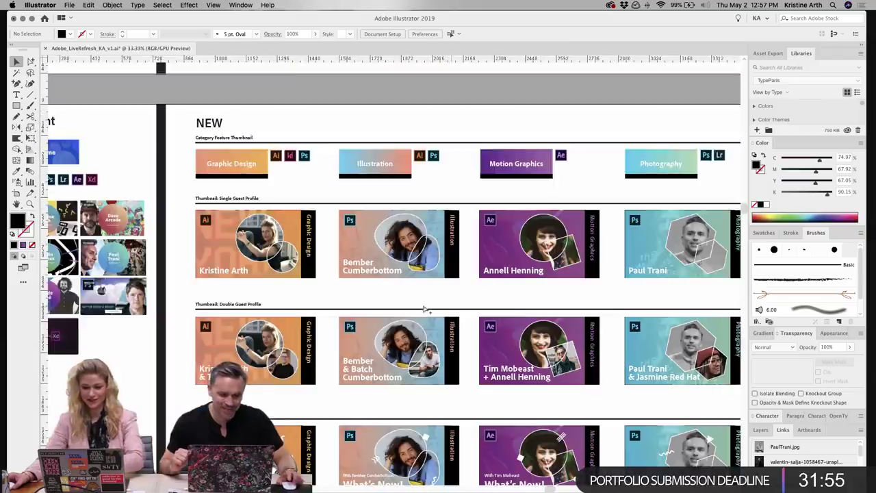
pyautogui.moveTo(473, 319); pyautogui.dragTo(403, 283)
pyautogui.scroll(2, 402, 283)
pyautogui.hotkey('ctrl', '-')
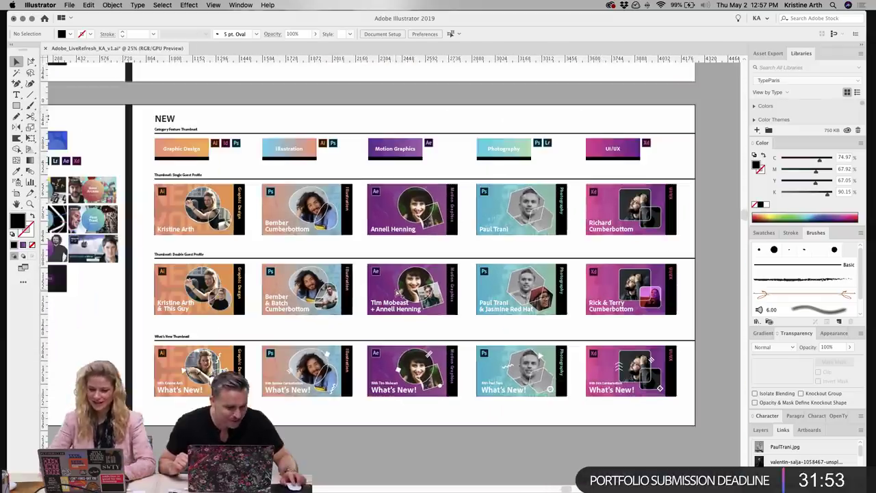
pyautogui.hotkey('ctrl', '-')
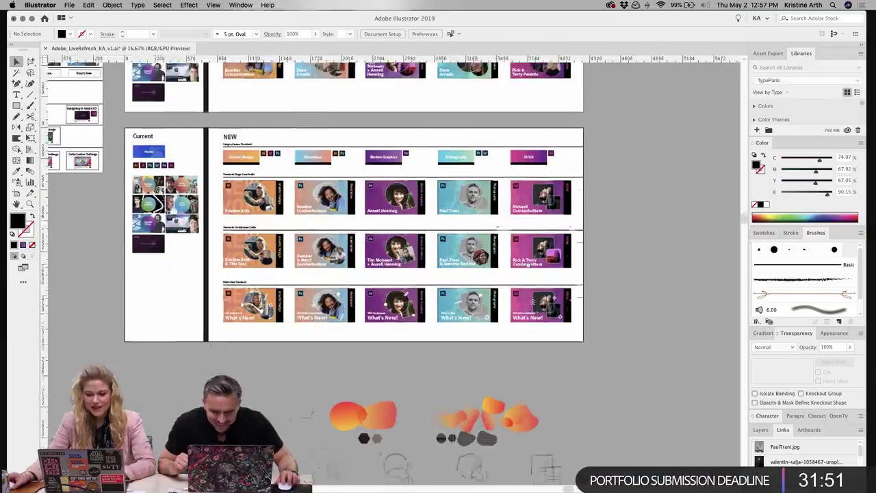
pyautogui.scroll(-3, 534, 301)
pyautogui.scroll(3, 529, 296)
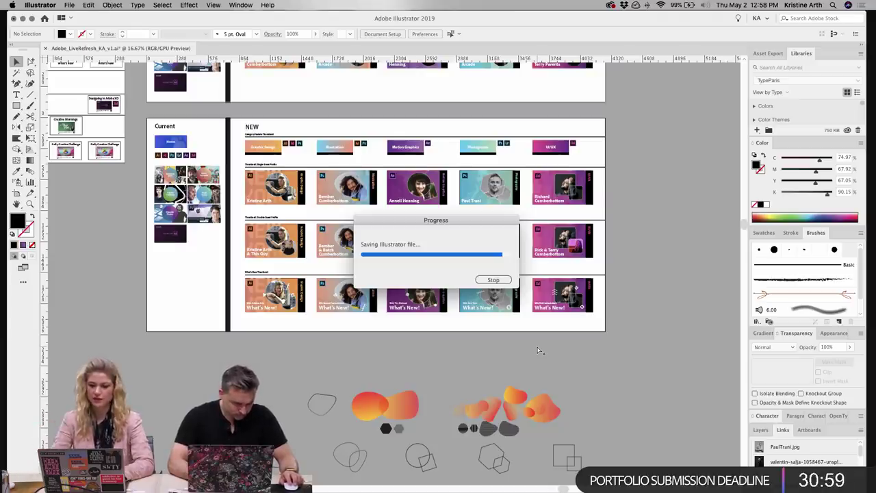
# - Compare the portraits on the double-guest thumbnails with those in the What's New row up close
pyautogui.press('super+minus')
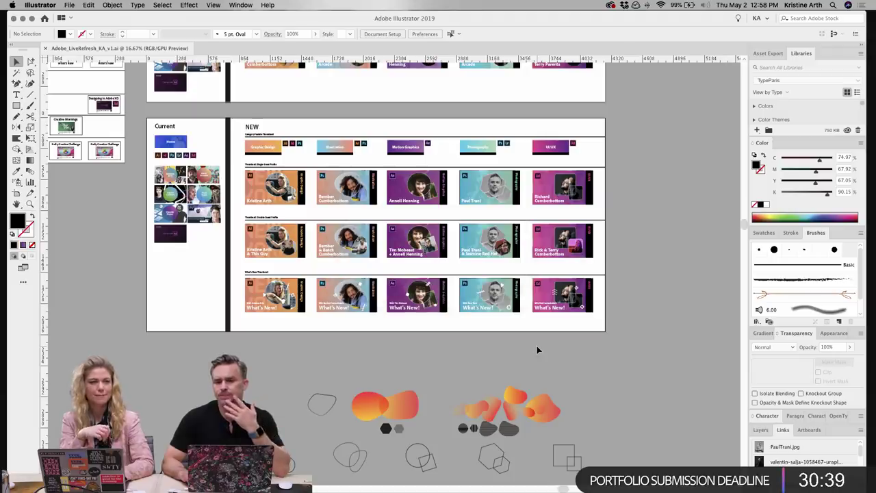
pyautogui.press('super+equal')
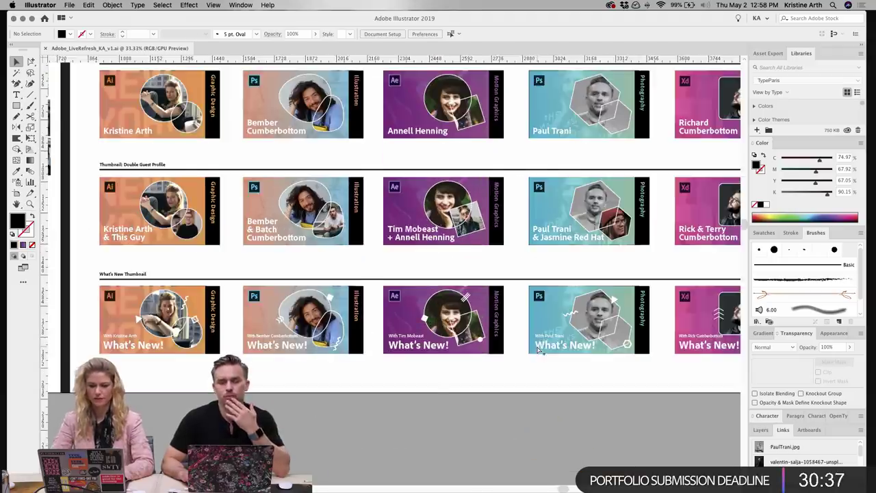
pyautogui.press('super+equal')
pyautogui.moveTo(339, 276); pyautogui.dragTo(449, 329)
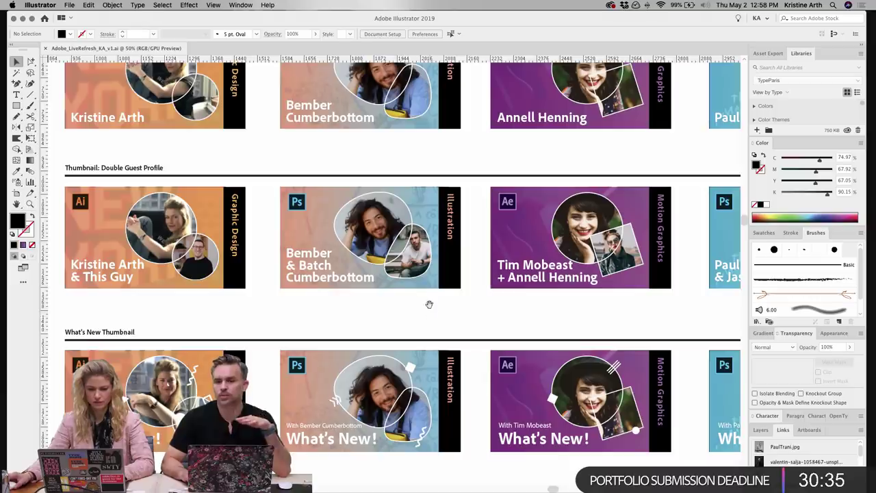
pyautogui.hscroll(-2, 477, 317)
pyautogui.scroll(1, 477, 317)
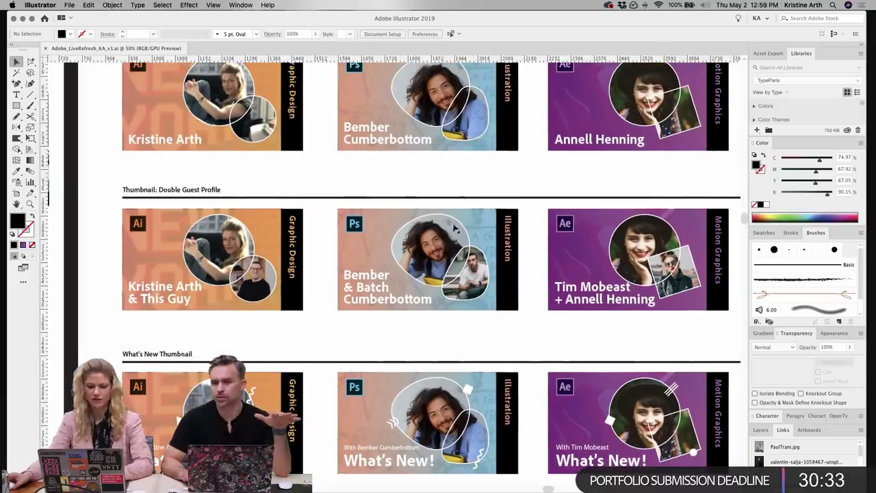
pyautogui.click(428, 258)
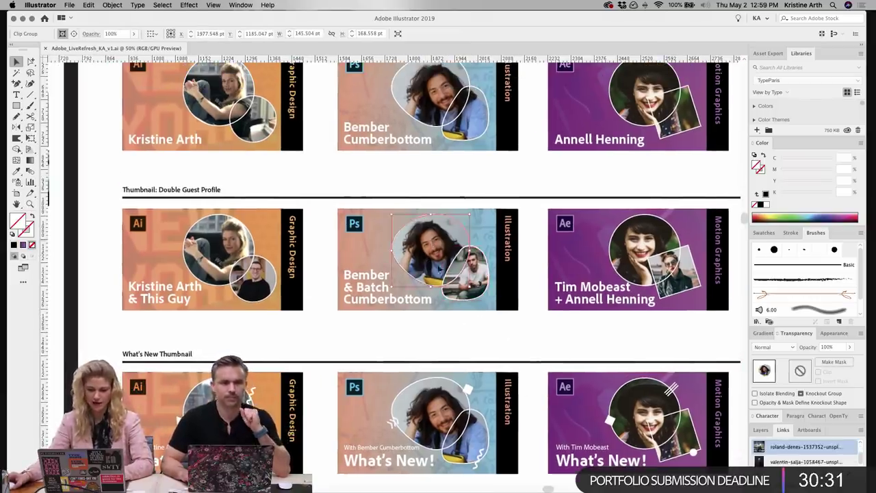
pyautogui.scroll(-2, 482, 282)
pyautogui.hscroll(-1, 482, 282)
pyautogui.scroll(-2, 484, 283)
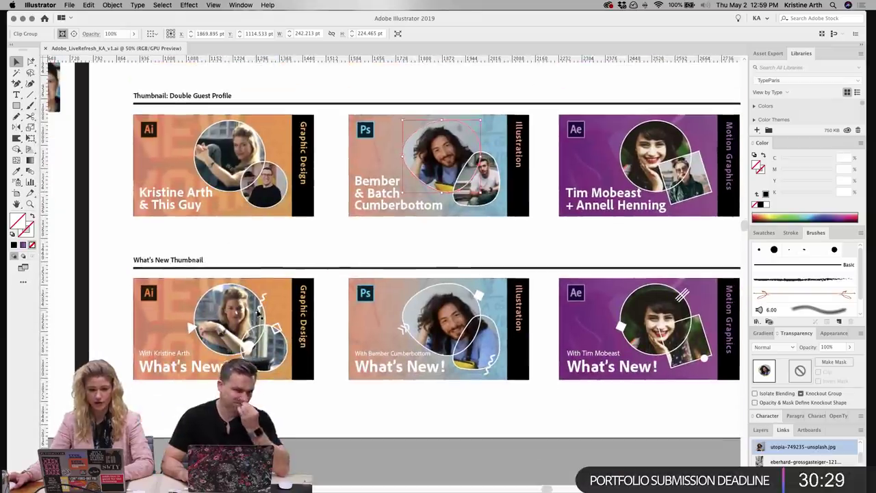
# - Replace the portrait in the Graphic Design What's New thumbnail with the linked makson-serpa-702744-unsplash.jpg from the project's WIP Headshots folder
pyautogui.click(244, 315)
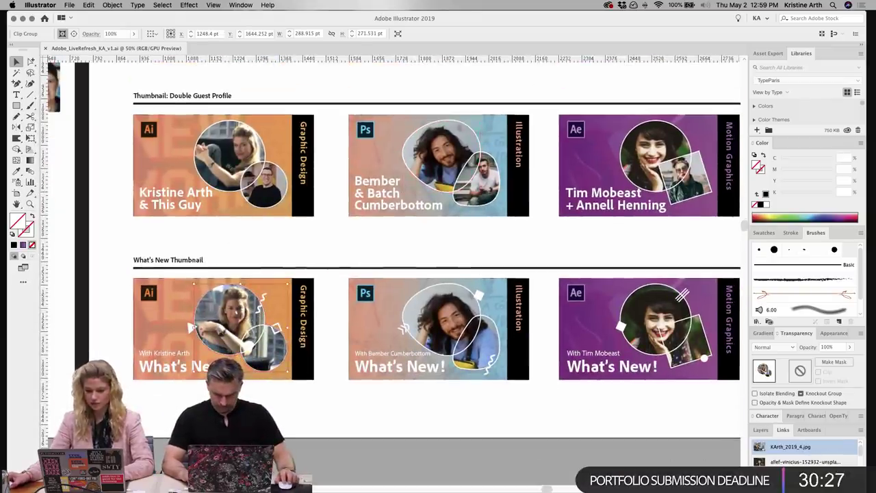
pyautogui.press('super+shift+p')
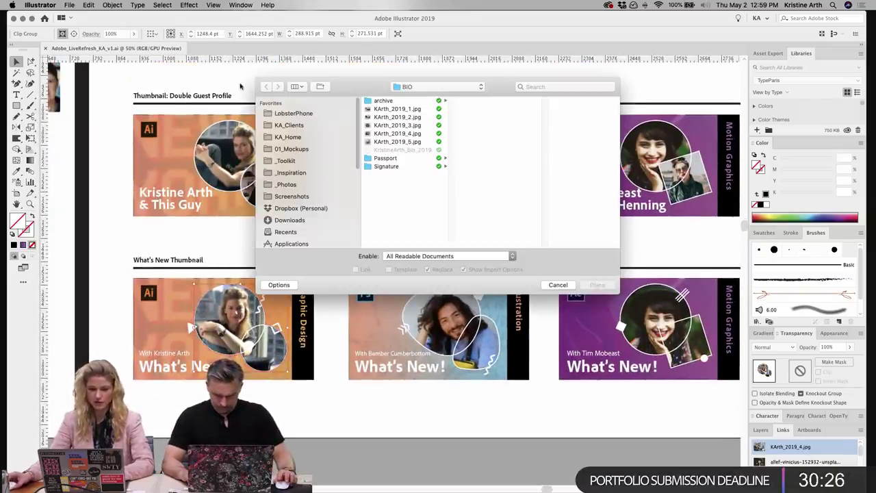
pyautogui.click(296, 126)
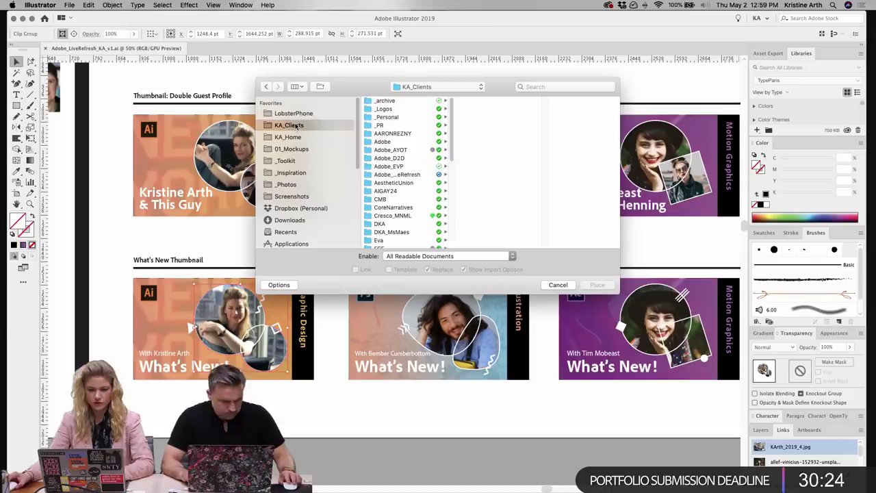
pyautogui.click(410, 174)
pyautogui.click(519, 101)
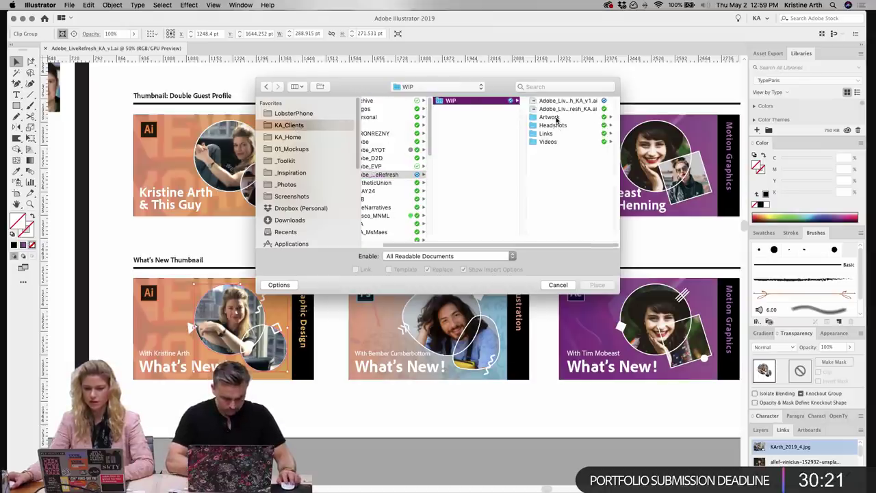
pyautogui.click(553, 125)
pyautogui.click(556, 109)
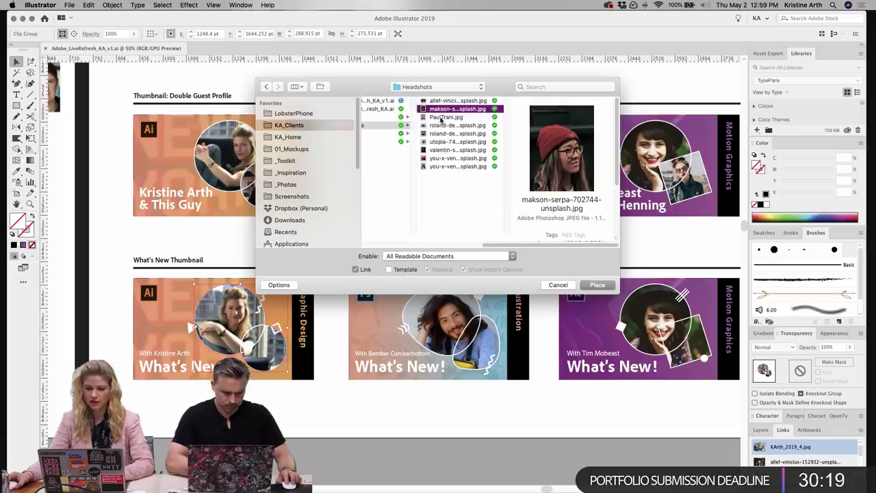
pyautogui.click(612, 286)
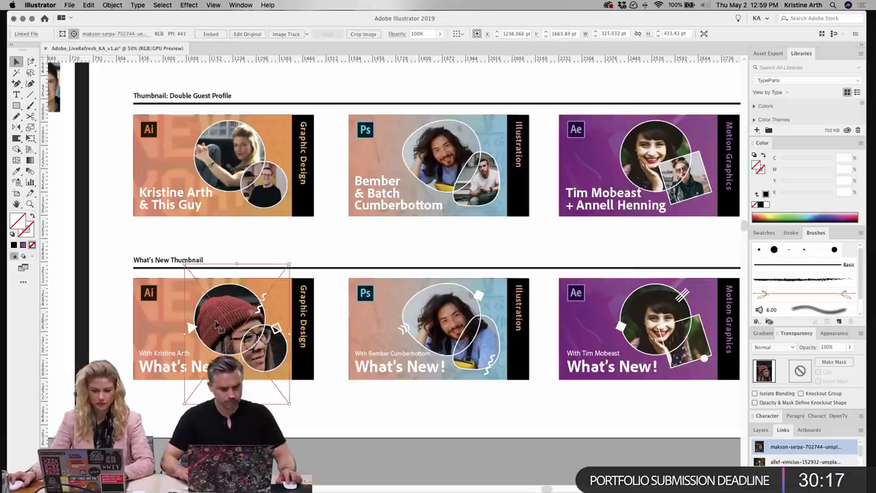
# - Shift the red-hat portrait slightly upward inside the overlapping circles of the Graphic Design What's New thumbnail
pyautogui.click(230, 313)
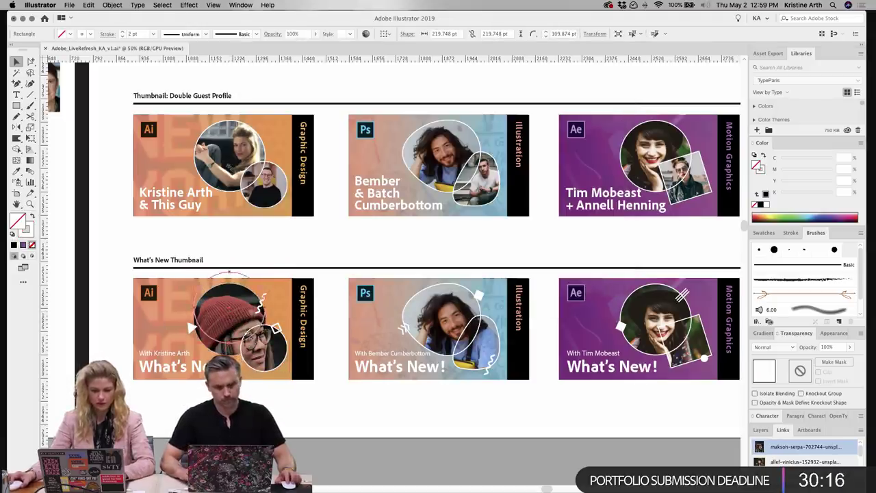
pyautogui.click(31, 63)
pyautogui.click(174, 82)
pyautogui.click(244, 324)
pyautogui.moveTo(244, 323); pyautogui.dragTo(244, 314)
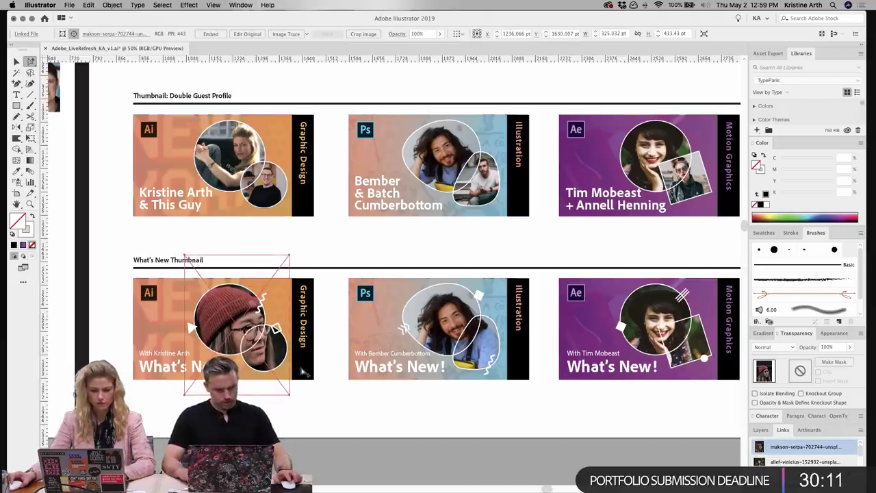
# - Replace the portrait in the Illustration What's New thumbnail with the linked pink-background you-x-ventures-1382459 headshot from the Headshots folder
pyautogui.click(411, 433)
pyautogui.moveTo(434, 429); pyautogui.dragTo(326, 427)
pyautogui.click(340, 325)
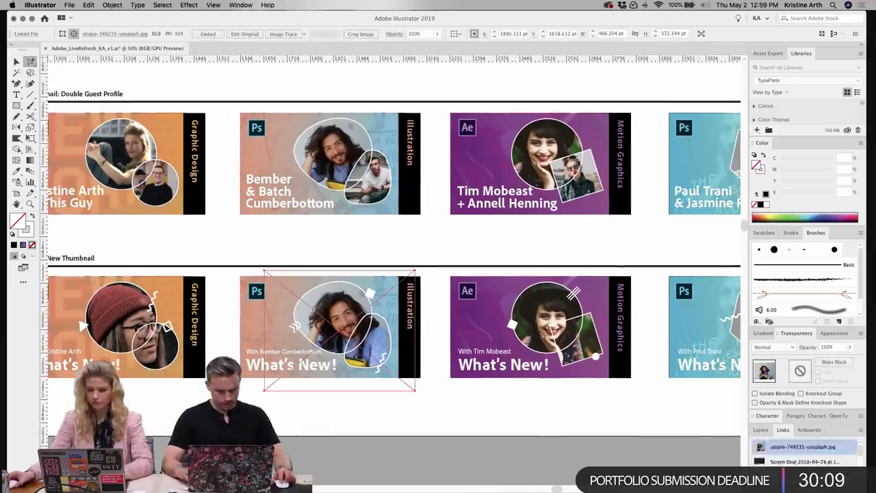
pyautogui.press('super+s')
pyautogui.click(396, 142)
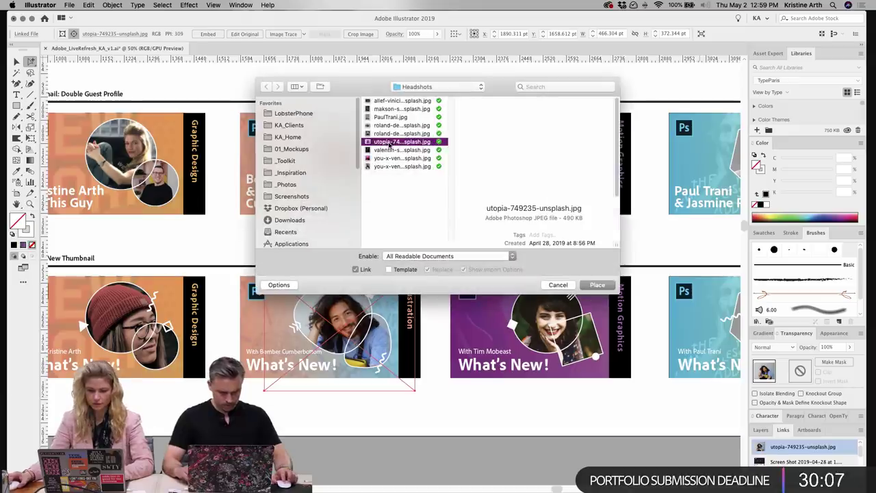
pyautogui.click(368, 150)
pyautogui.click(370, 158)
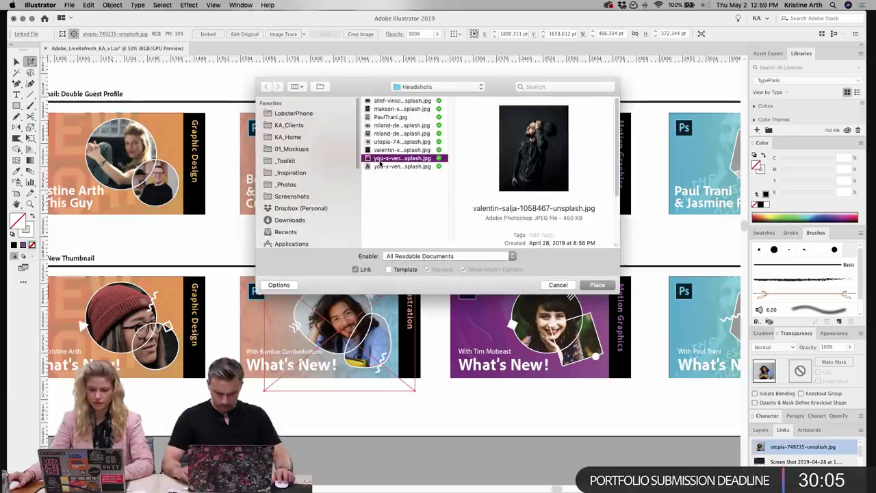
pyautogui.click(597, 286)
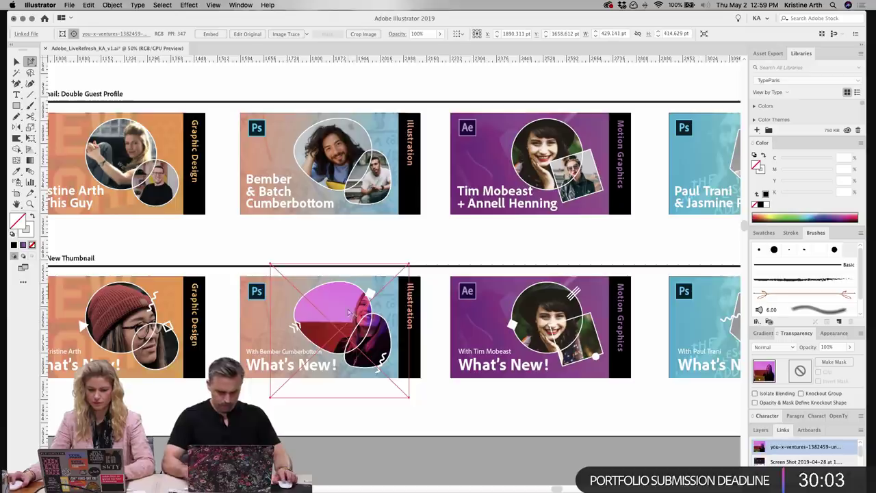
# - Move the pink-background portrait left and slightly down within the Illustration thumbnail's rounded mask shapes
pyautogui.moveTo(341, 312); pyautogui.dragTo(340, 315)
pyautogui.click(514, 434)
pyautogui.hscroll(5, 573, 417)
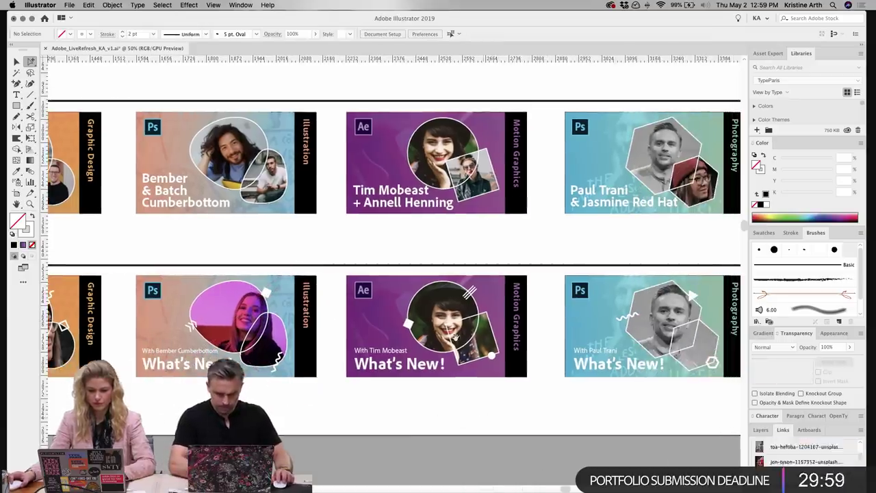
pyautogui.click(450, 324)
# - Mirror the pink-background portrait horizontally and shift it right so the woman's face fills the large blob of the Illustration thumbnail
pyautogui.click(248, 309)
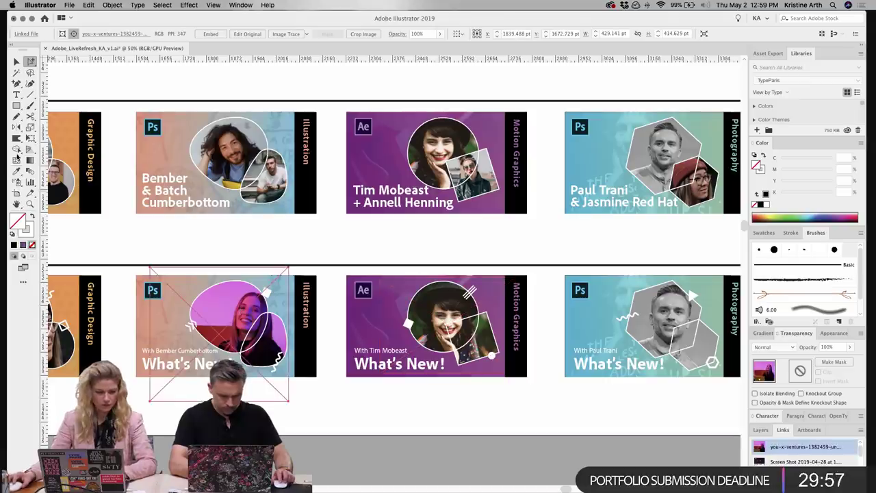
pyautogui.click(18, 128)
pyautogui.moveTo(348, 331); pyautogui.dragTo(348, 331)
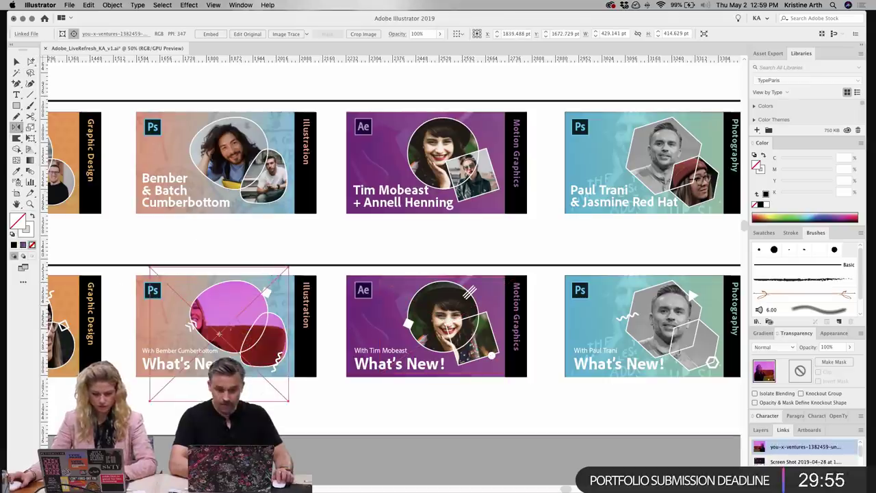
pyautogui.press('v')
pyautogui.moveTo(221, 321)
pyautogui.mouseDown()
pyautogui.moveTo(252, 321)
pyautogui.moveTo(226, 322)
pyautogui.mouseUp()
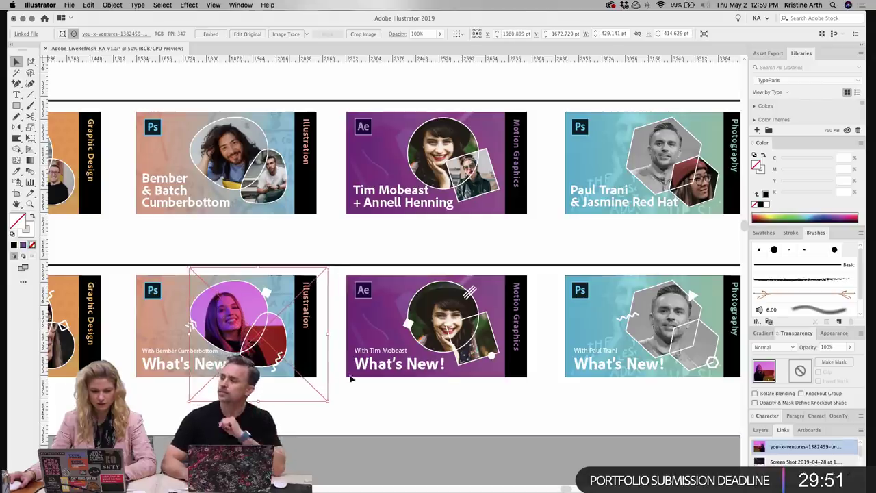
# - Replace the portrait in the Motion Graphics What's New thumbnail with the linked valentin-salja-1058467-unsplash.jpg and reposition it within the mask shapes
pyautogui.click(31, 62)
pyautogui.click(425, 424)
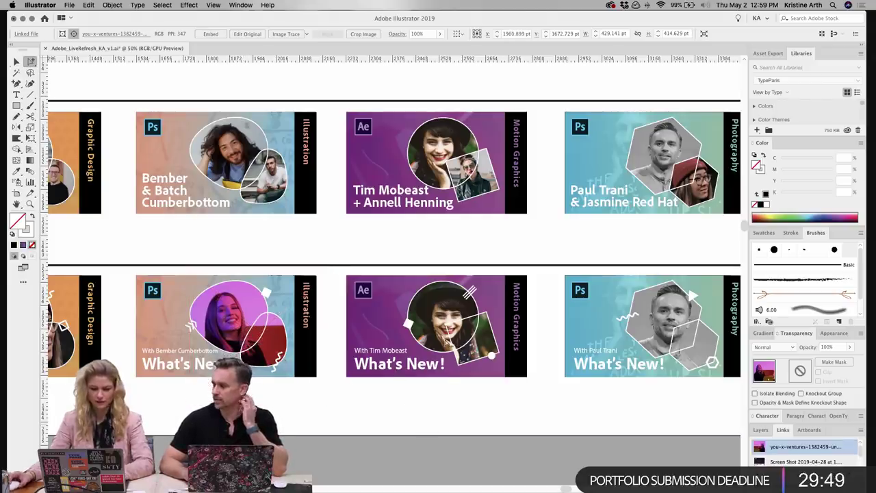
pyautogui.click(449, 323)
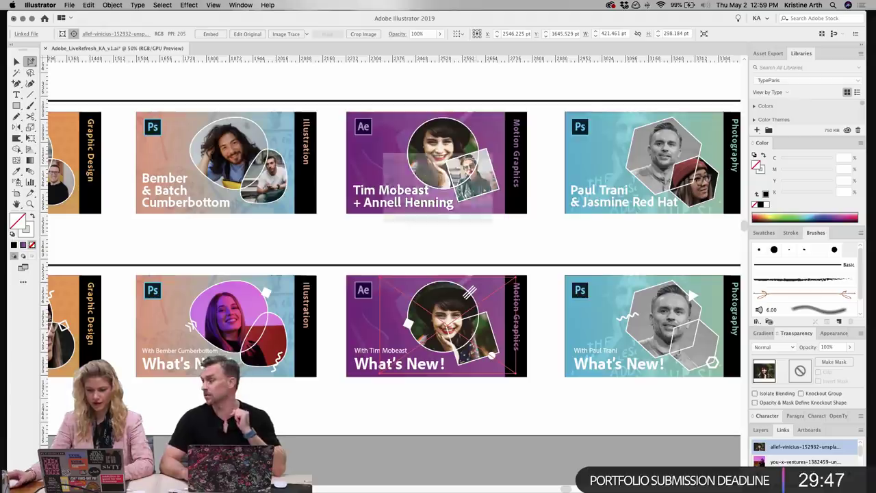
pyautogui.press('super+shift+p')
pyautogui.click(397, 150)
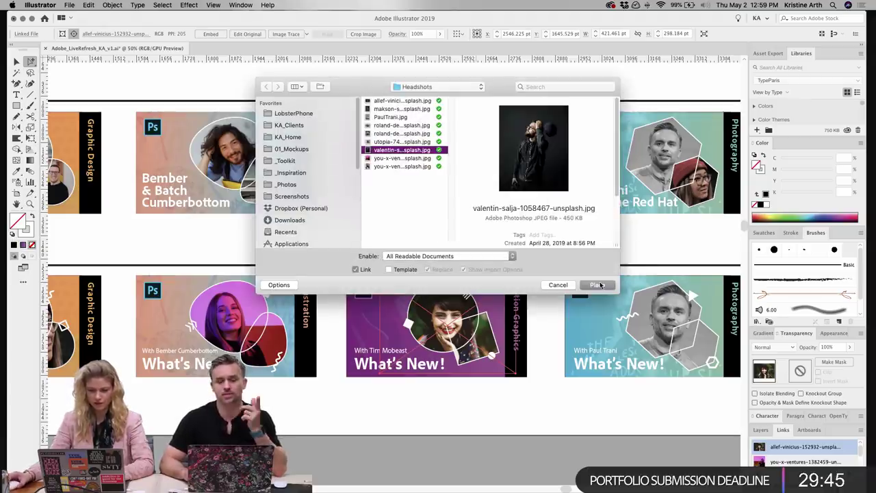
pyautogui.click(597, 285)
pyautogui.moveTo(499, 317); pyautogui.dragTo(508, 334)
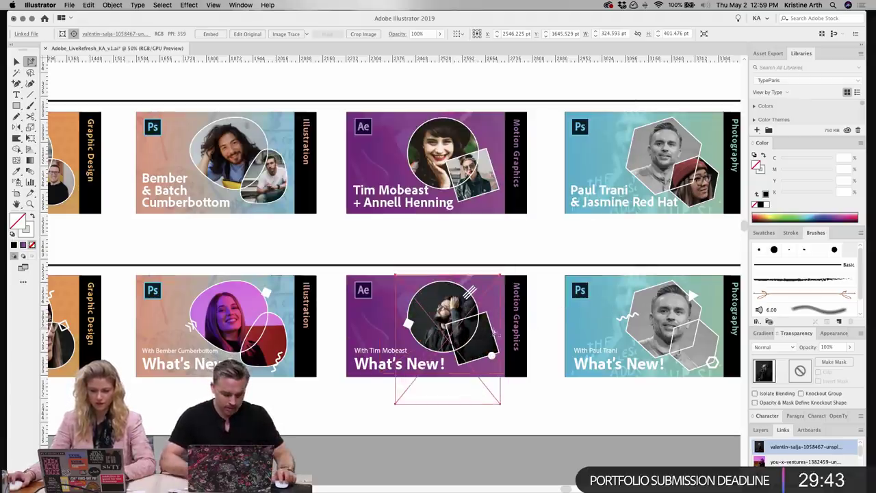
pyautogui.press('v')
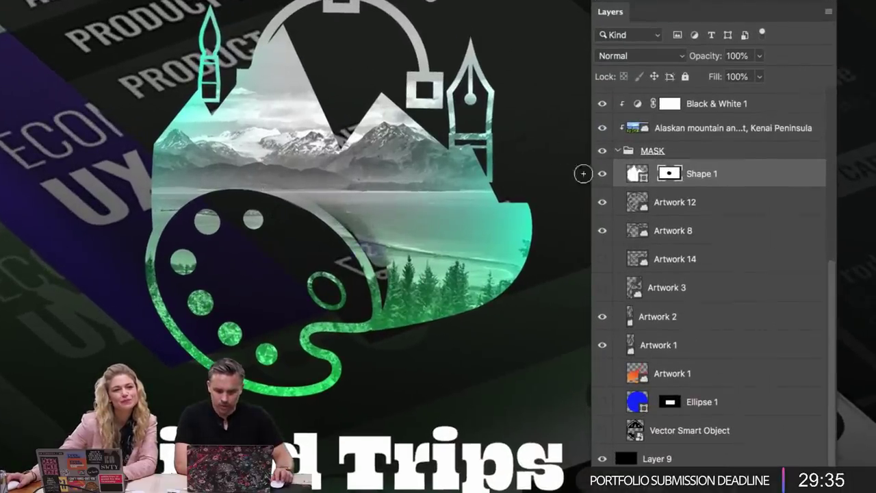
# - In Photoshop's CM.psd, choose a soft round preset for the Mixer Brush, and activate the Elliptical Marquee tool
pyautogui.press('b')
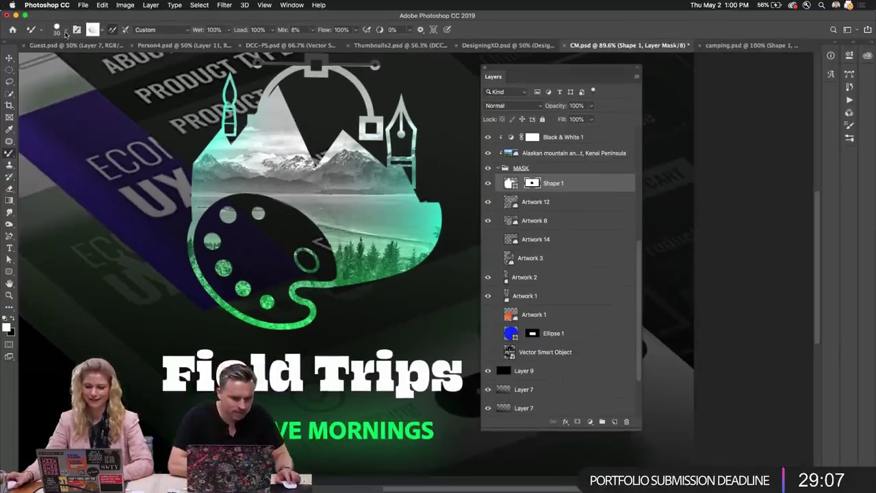
pyautogui.click(65, 32)
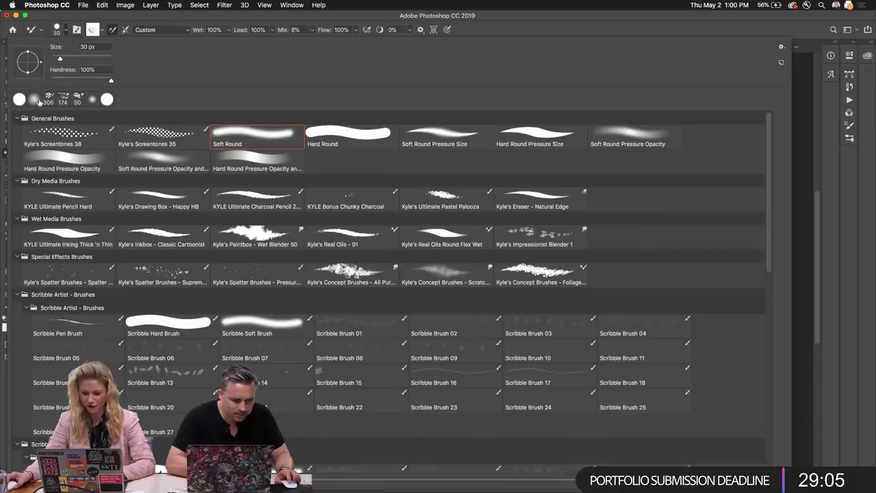
pyautogui.doubleClick(36, 100)
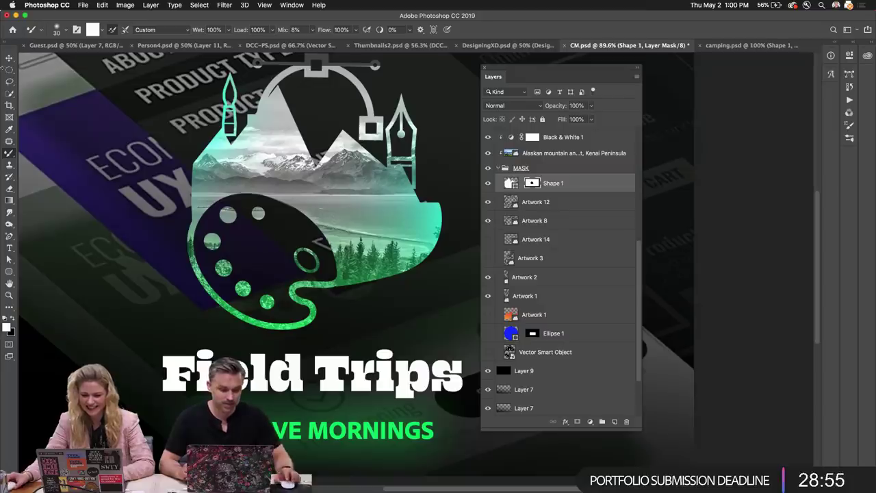
pyautogui.click(8, 70)
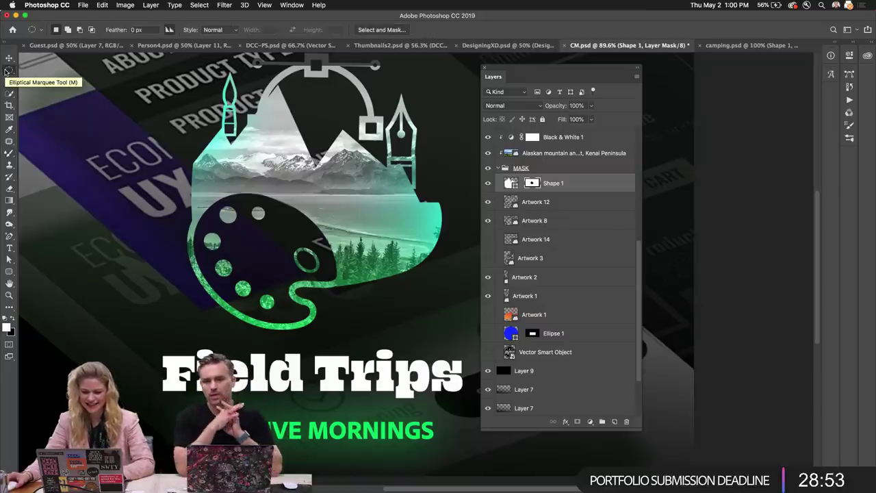